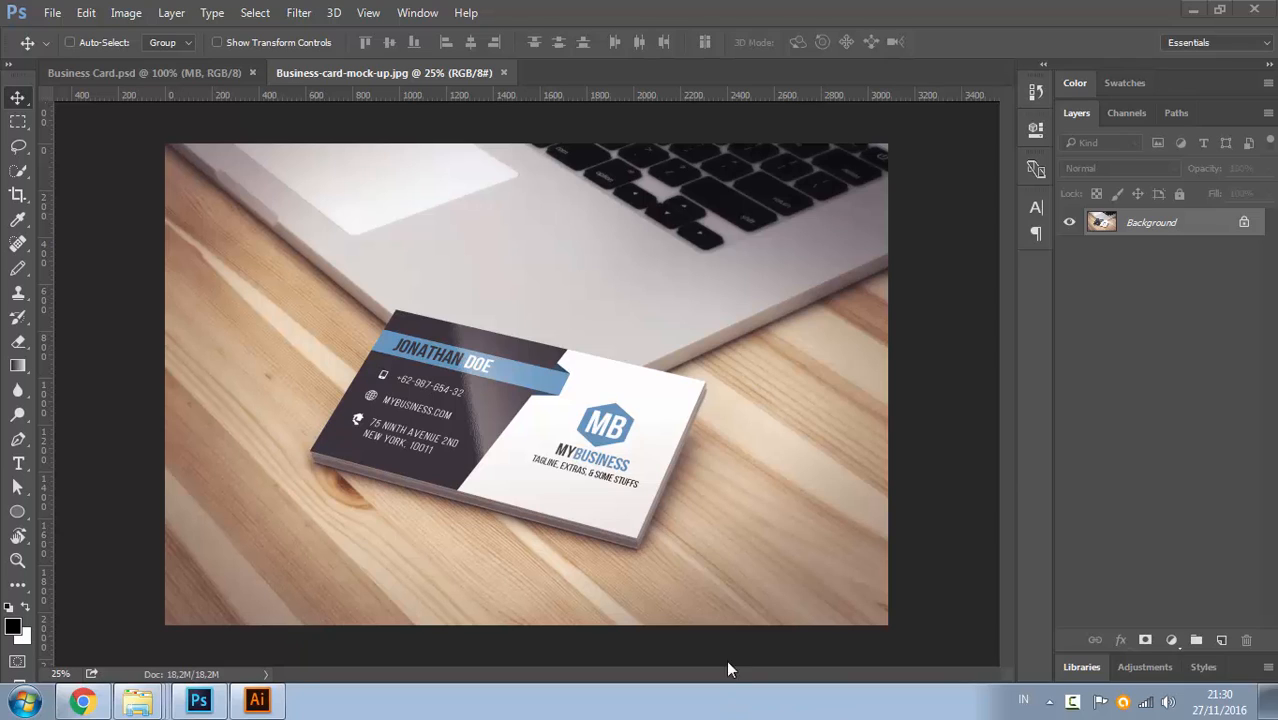
Review the finished business card design, the contact circle icons download pages in Chrome, and the icon artwork in Illustrator
{"action": "left_click", "coordinate": [221, 72]}
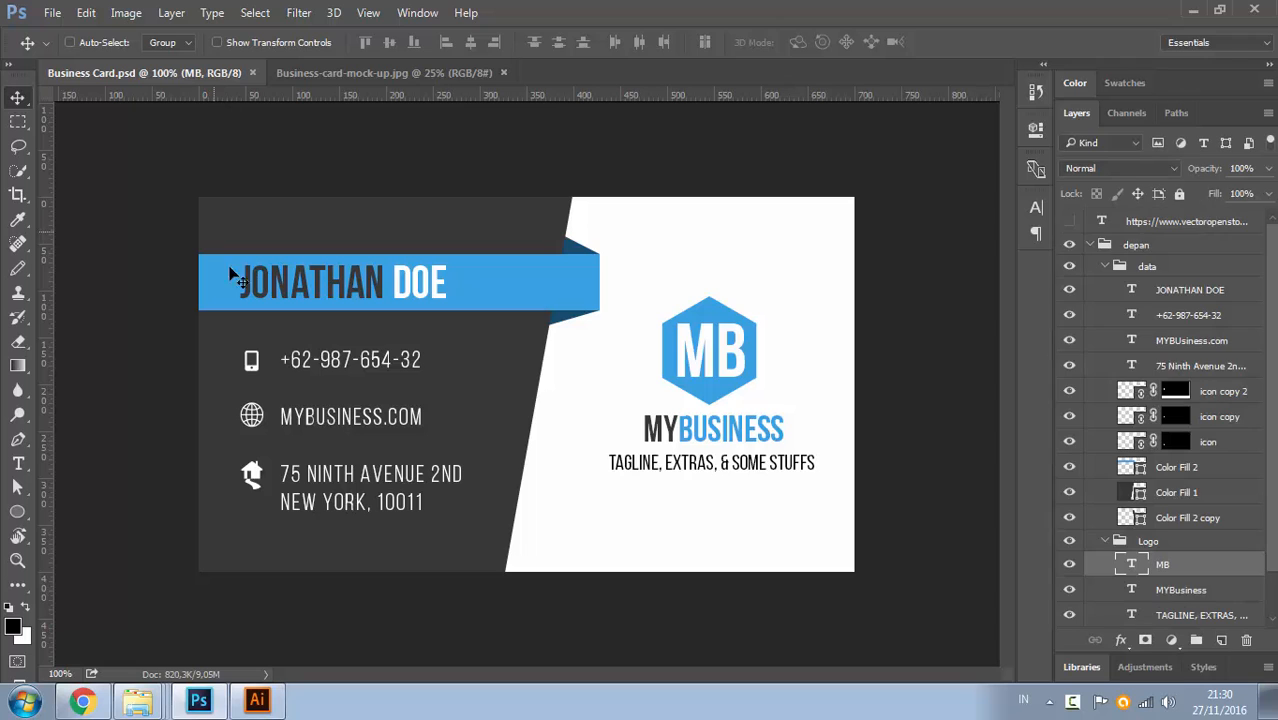
{"action": "left_click", "coordinate": [85, 703]}
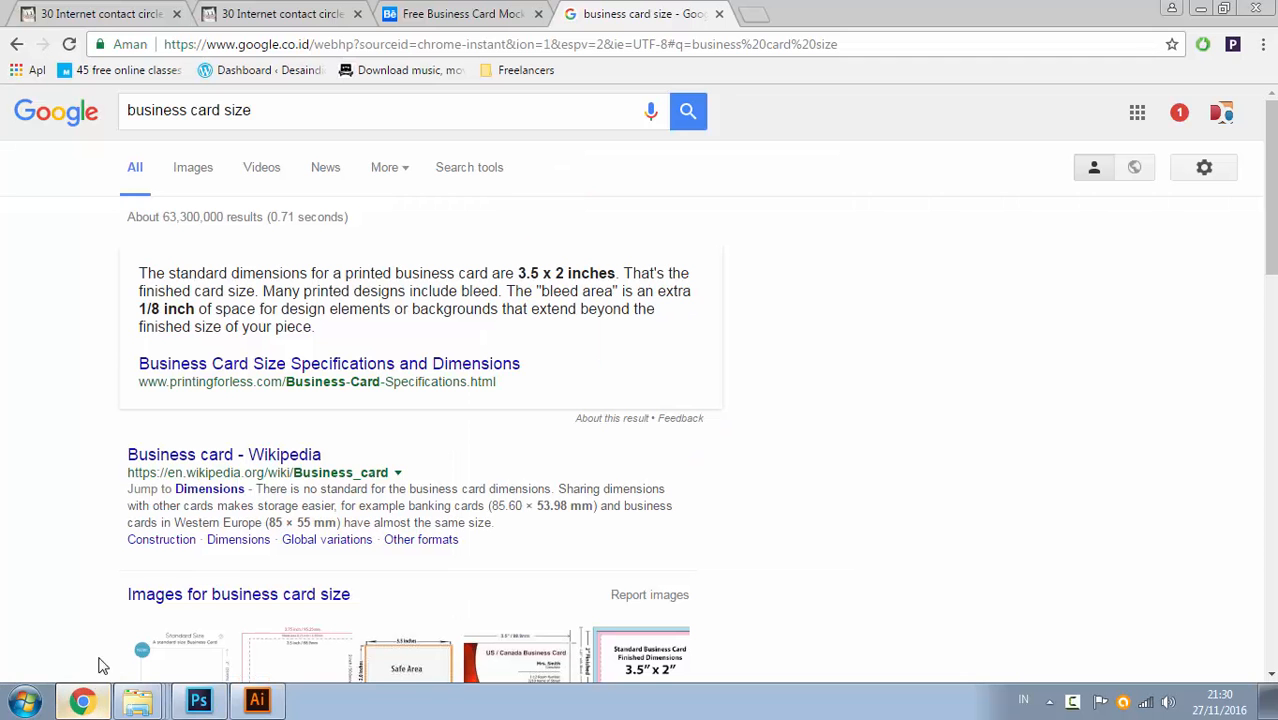
{"action": "left_click", "coordinate": [155, 15]}
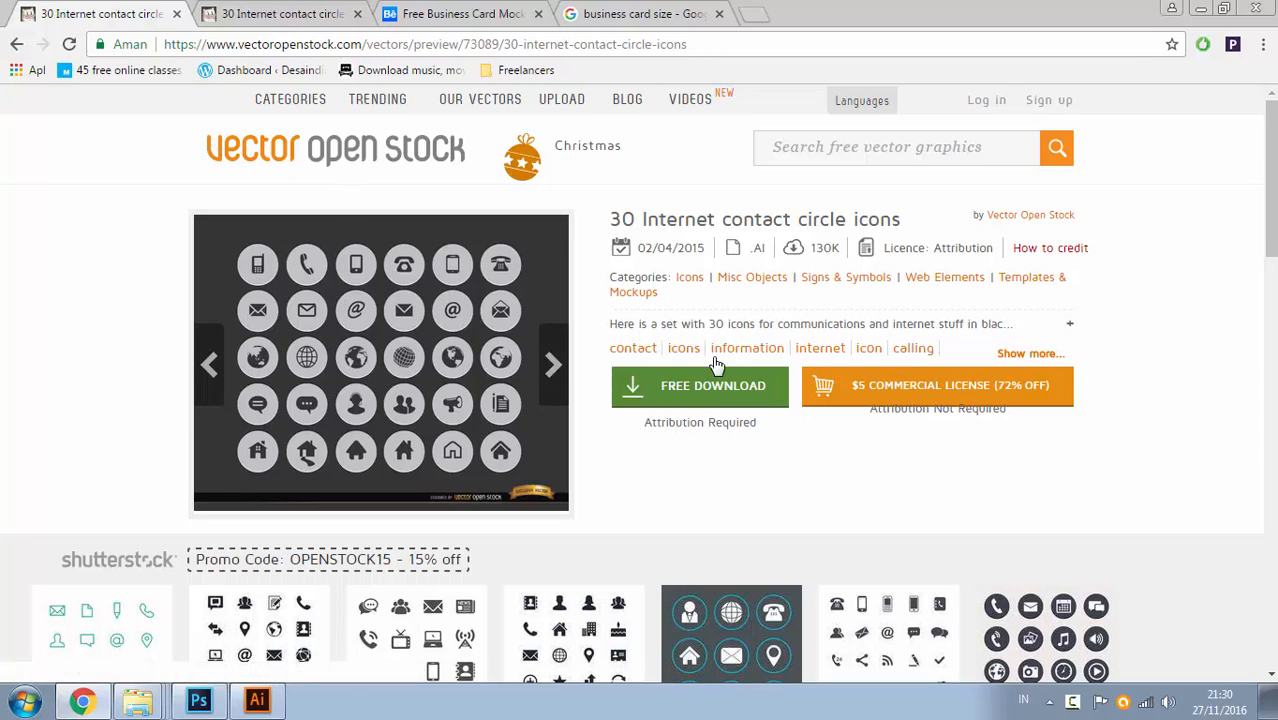
{"action": "left_click", "coordinate": [292, 13]}
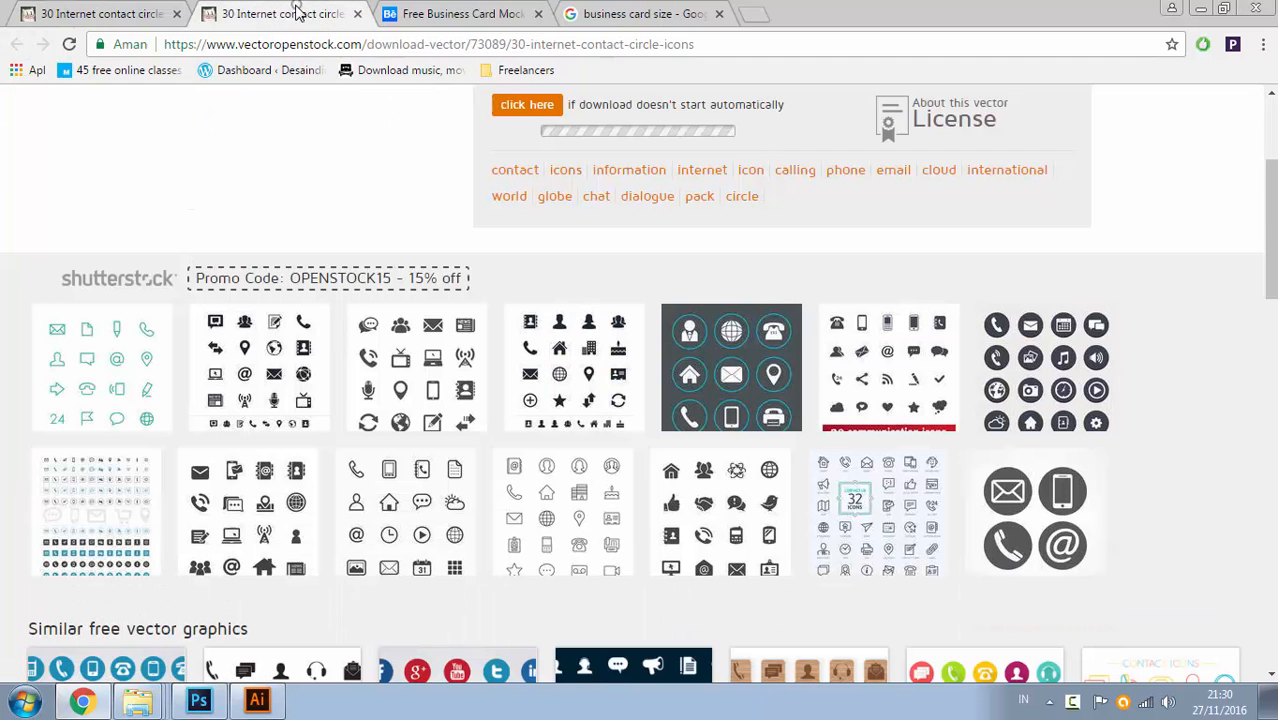
{"action": "scroll", "coordinate": [417, 234], "scroll_direction": "up", "scroll_amount": 3}
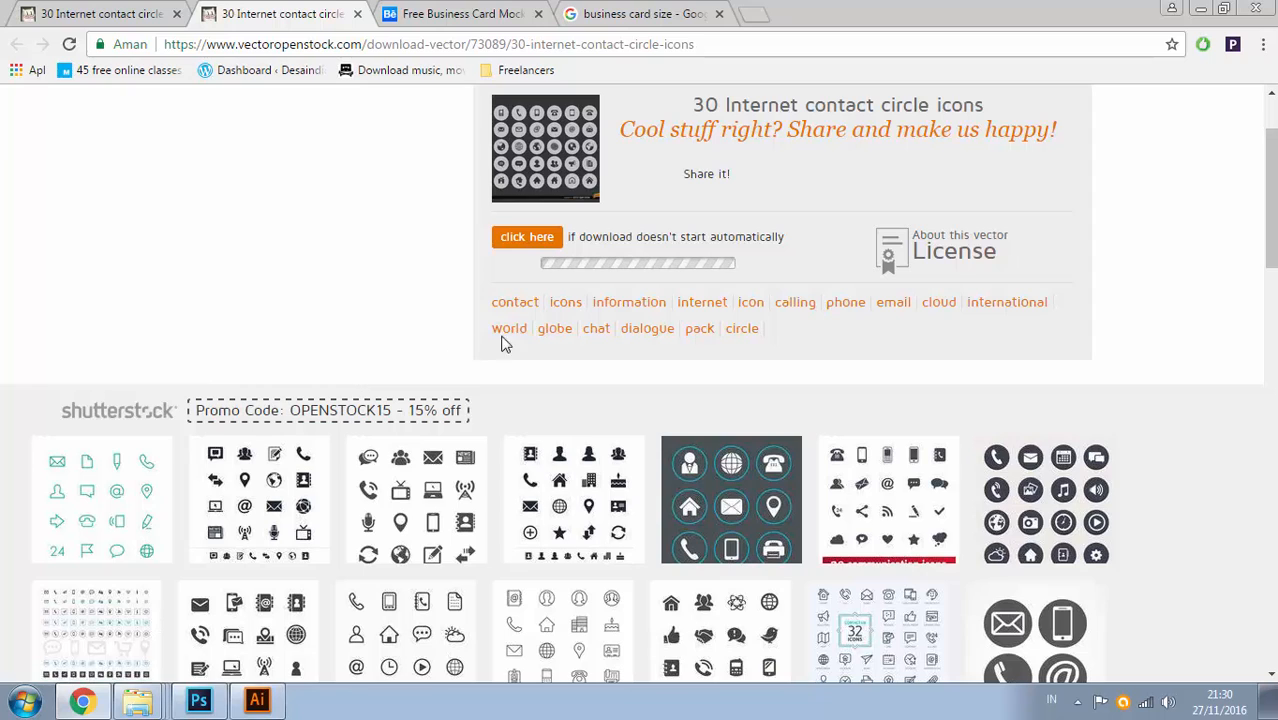
{"action": "left_click", "coordinate": [257, 705]}
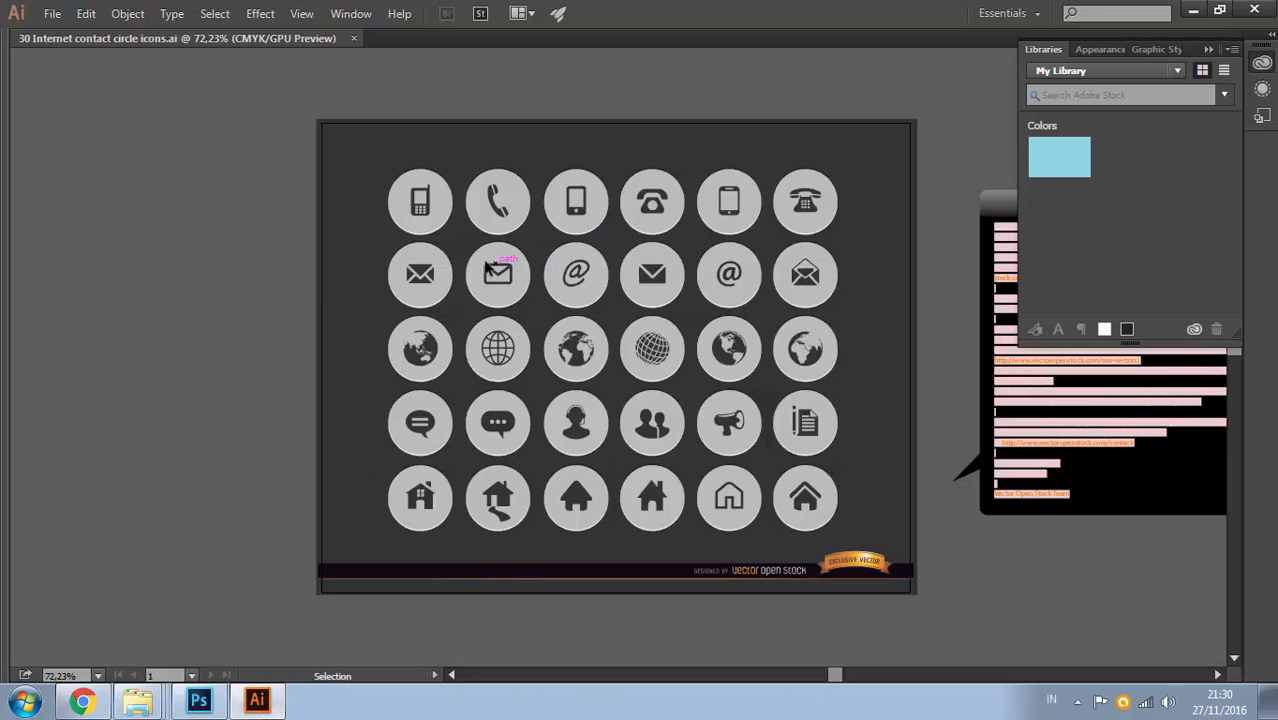
{"action": "left_click", "coordinate": [203, 700]}
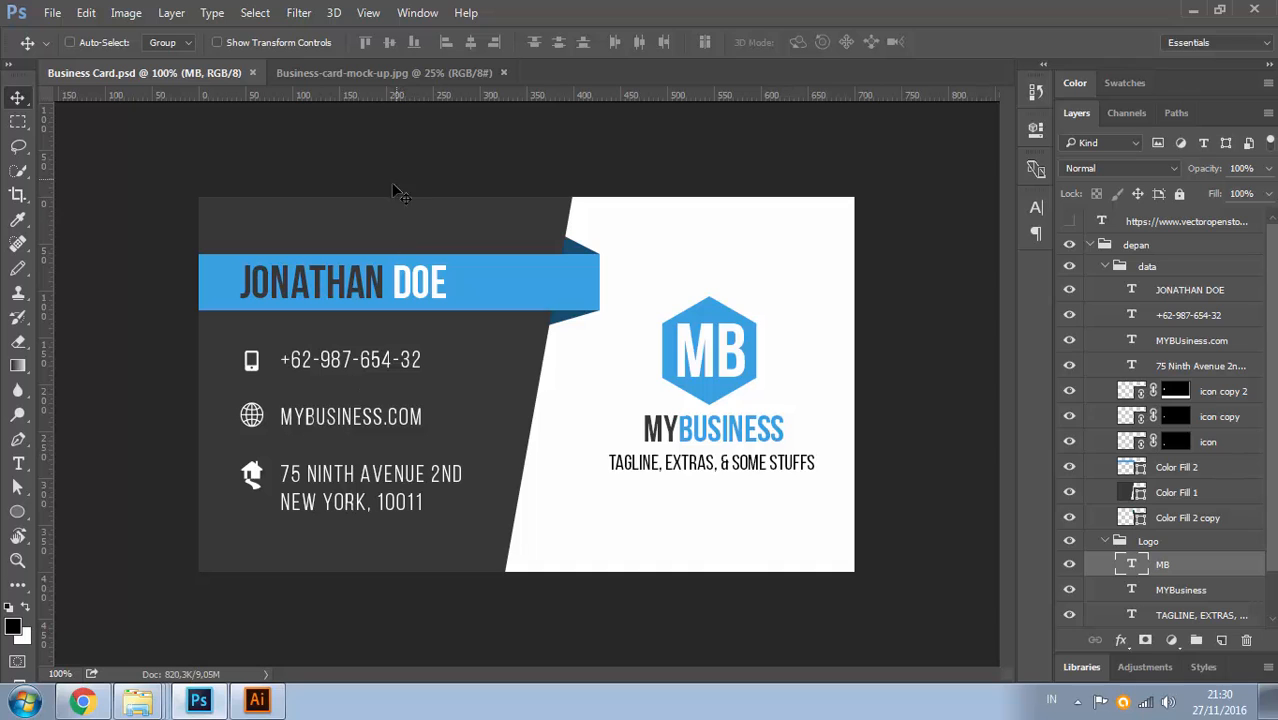
Examine the Free Business Card Mock-UP page on Behance in Chrome, including its preview image
{"action": "left_click", "coordinate": [95, 704]}
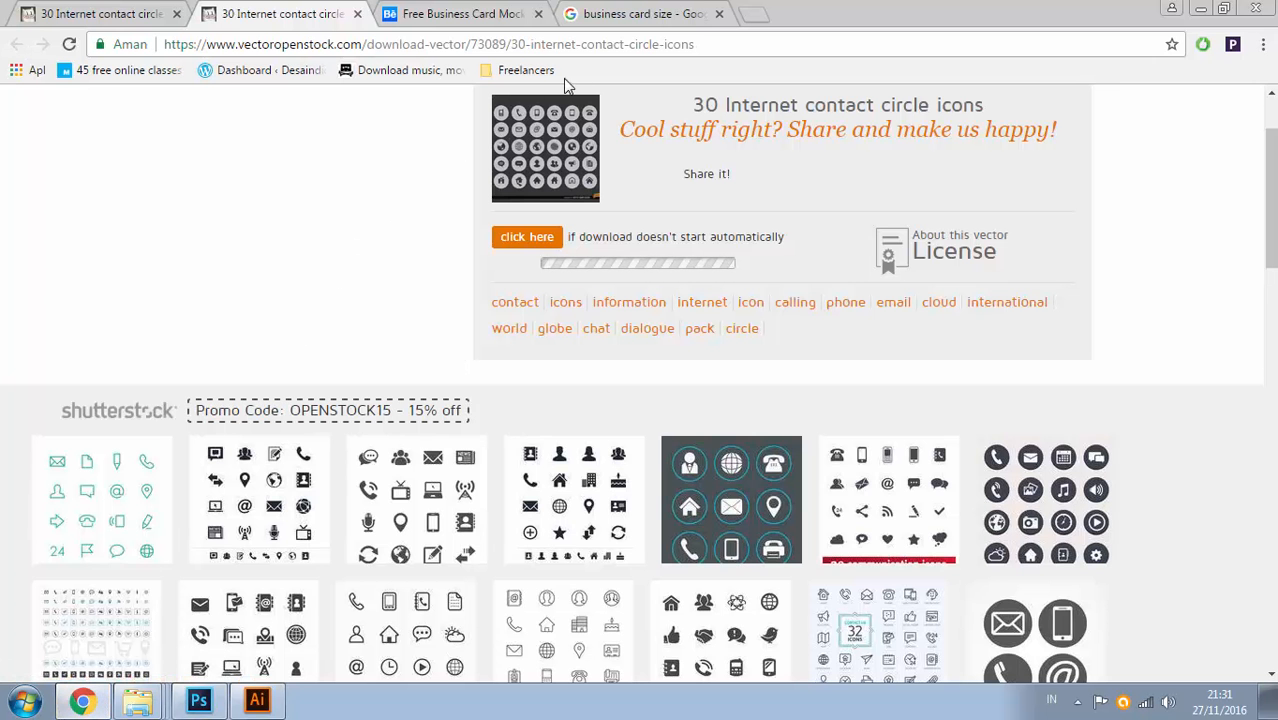
{"action": "left_click", "coordinate": [490, 14]}
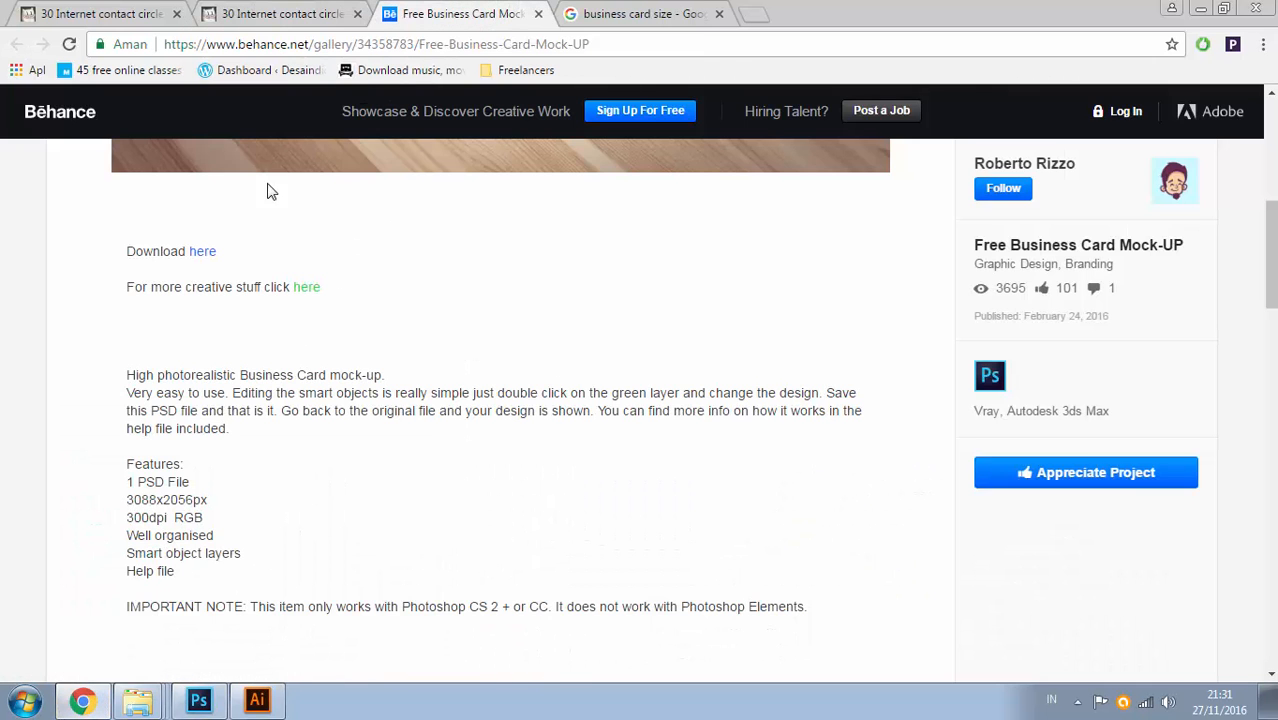
{"action": "scroll", "coordinate": [528, 390], "scroll_direction": "up", "scroll_amount": 4}
{"action": "scroll", "coordinate": [525, 394], "scroll_direction": "up", "scroll_amount": 2}
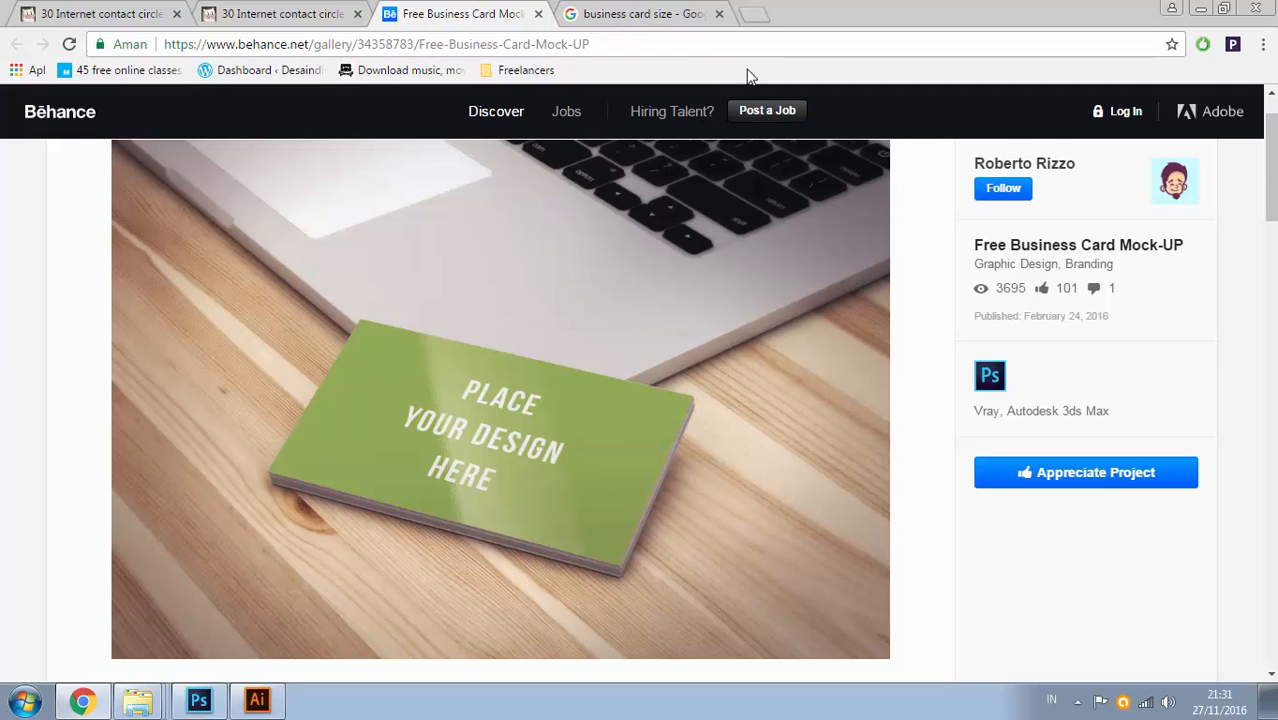
Search the web for "bebas neue font" and open the Font Squirrel page for Bebas Neue
{"action": "left_click", "coordinate": [754, 13]}
{"action": "type", "text": "bebas"}
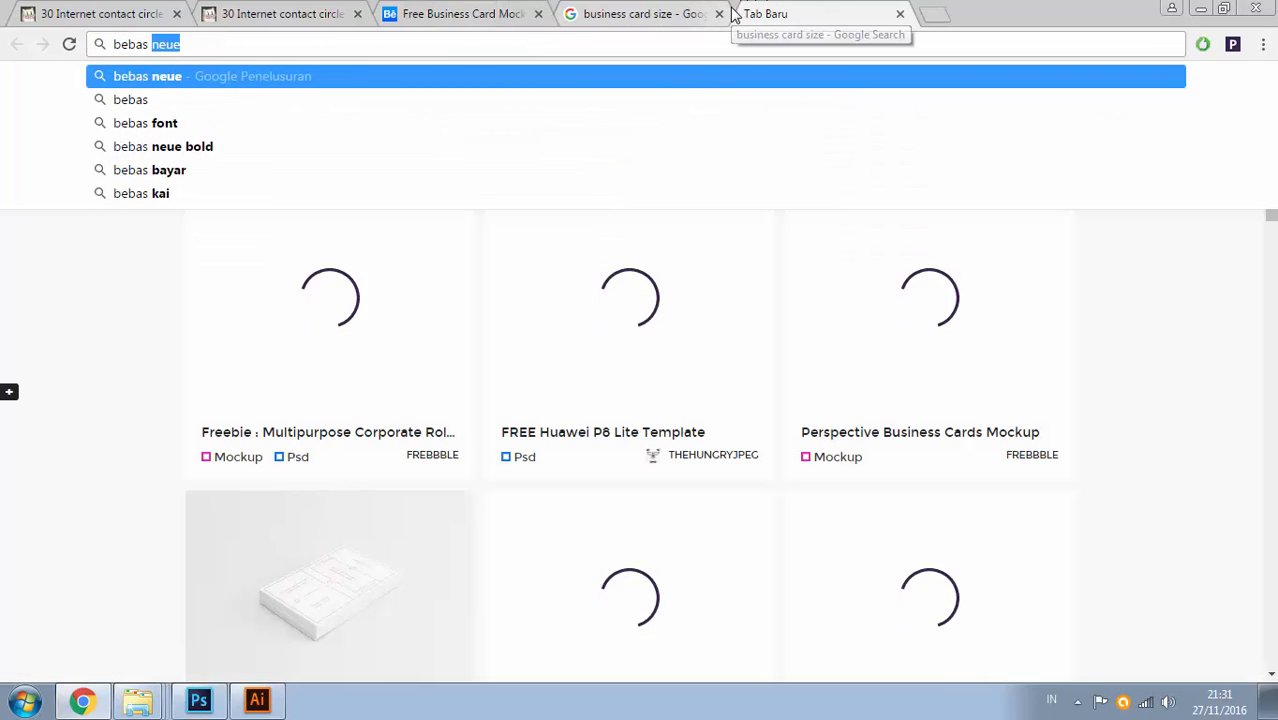
{"action": "key", "text": "Down"}
{"action": "key", "text": "Down"}
{"action": "key", "text": "Up"}
{"action": "key", "text": "Up"}
{"action": "type", "text": "font"}
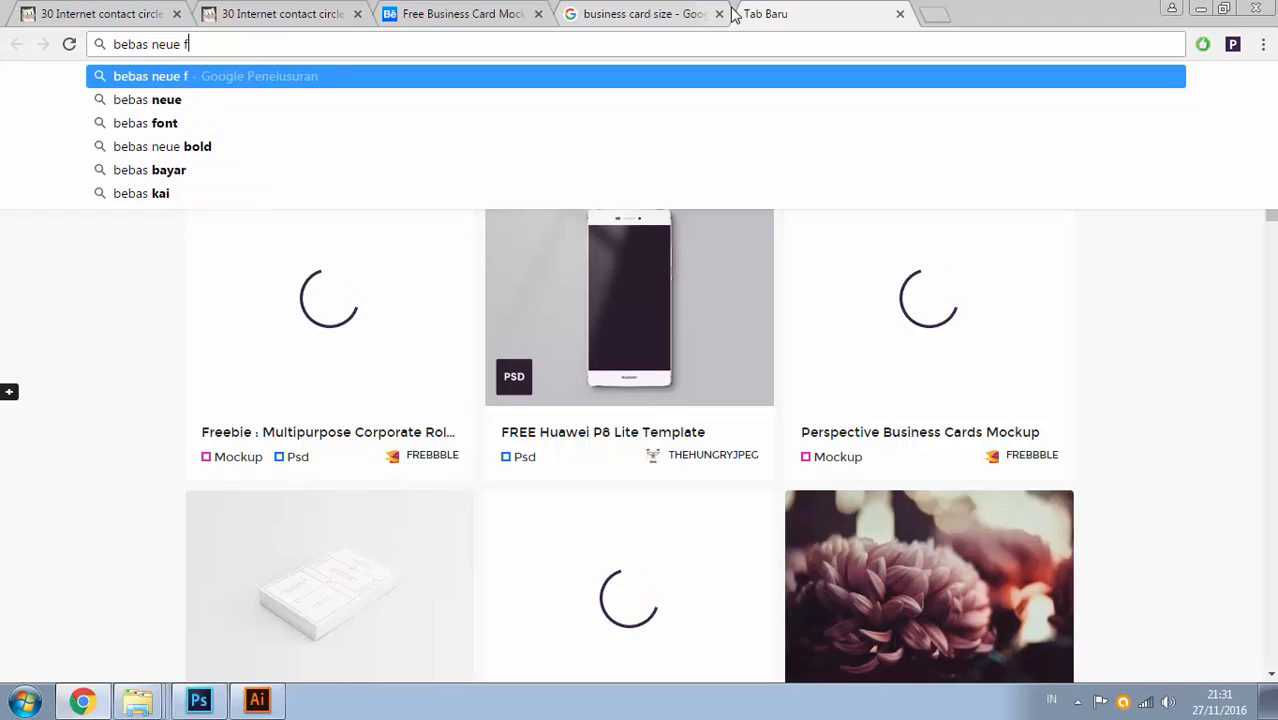
{"action": "key", "text": "Return"}
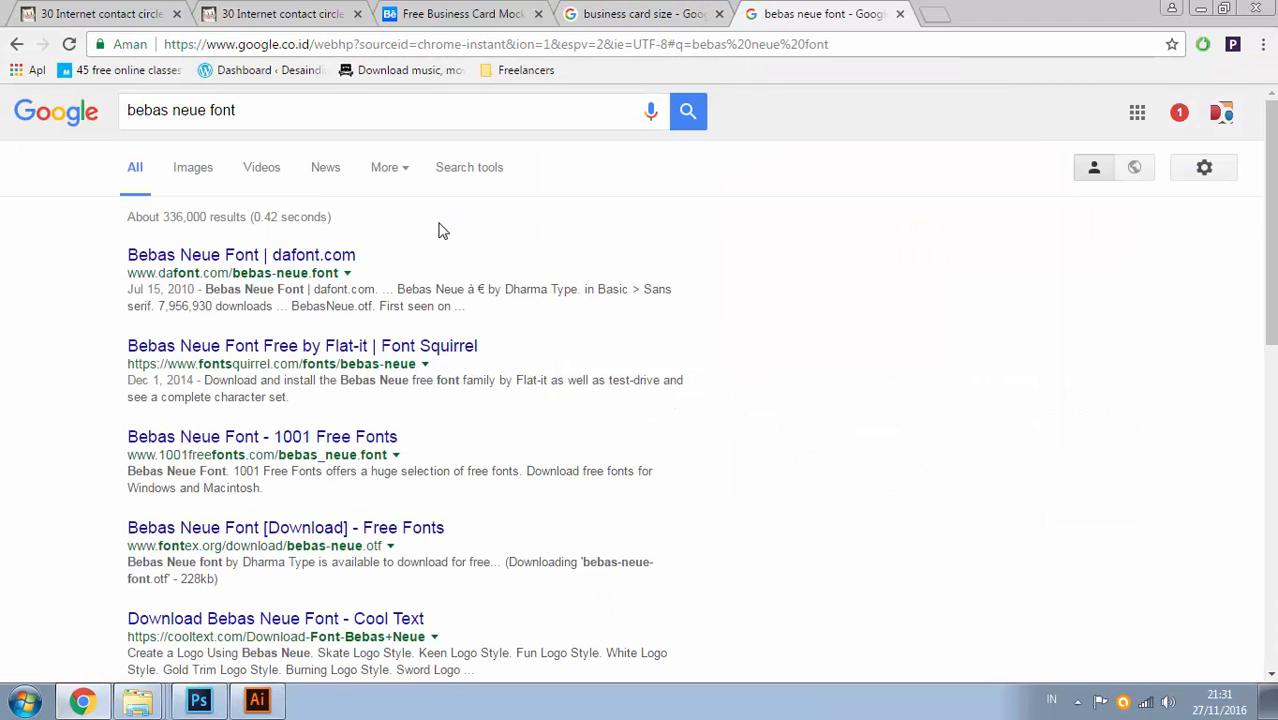
{"action": "left_click", "coordinate": [300, 346]}
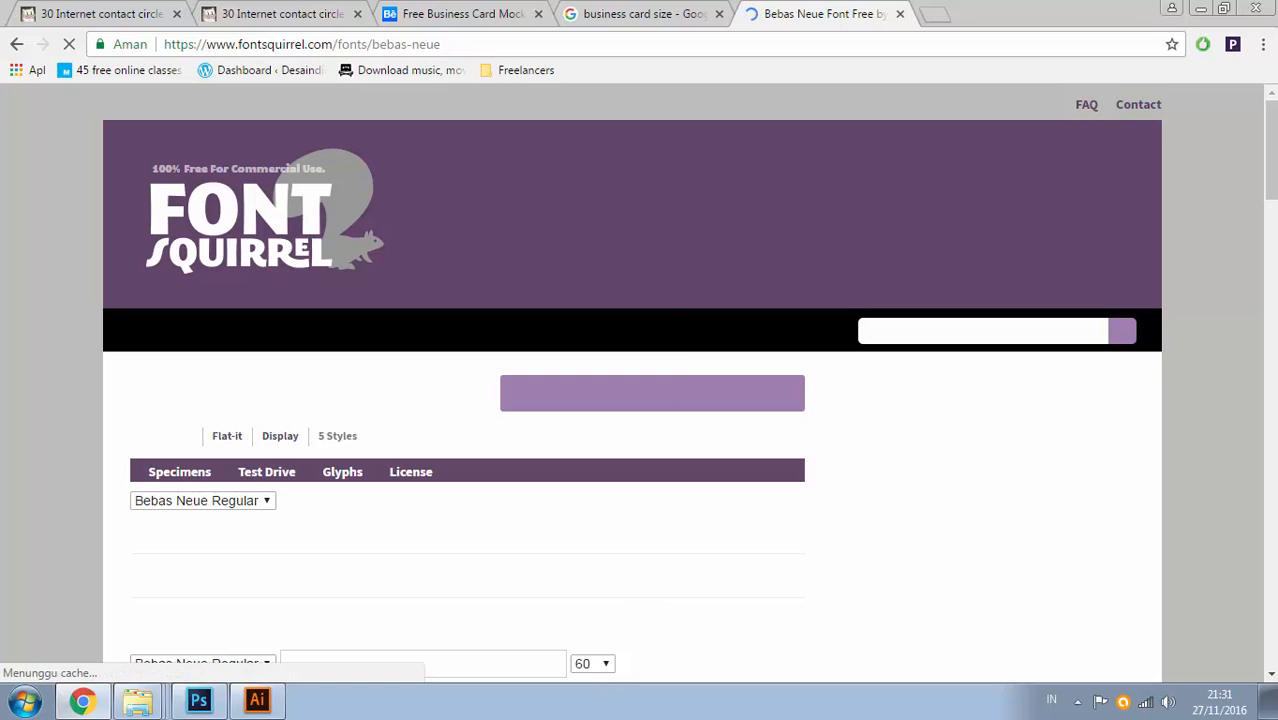
Review the open icon, mock-up and Bebas Neue font pages, and check the standard business card size
{"action": "left_click", "coordinate": [128, 14]}
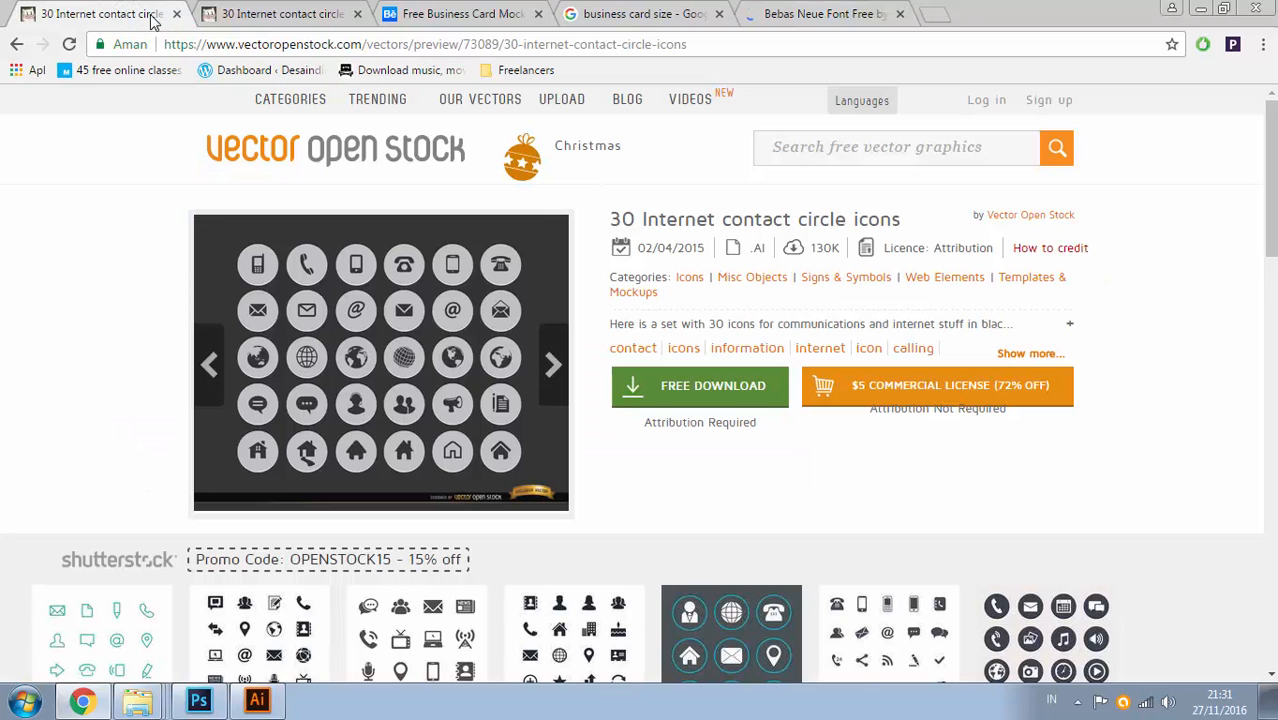
{"action": "left_click", "coordinate": [488, 14]}
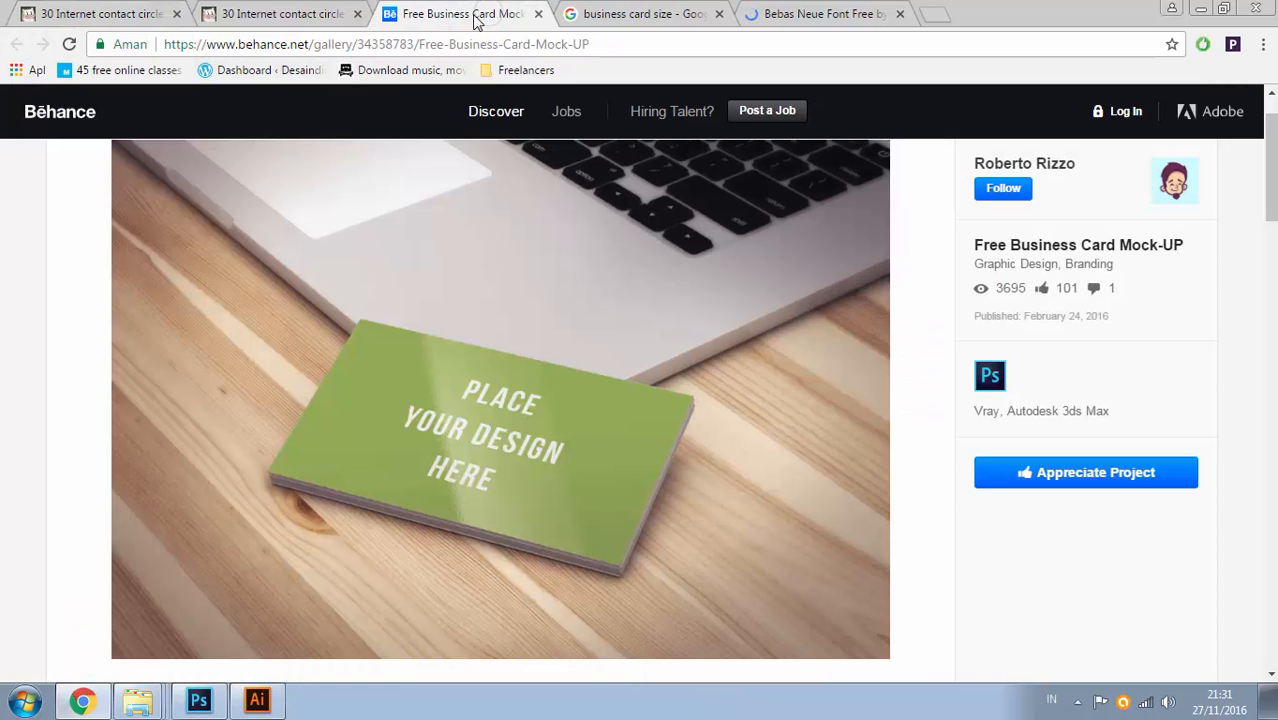
{"action": "left_click", "coordinate": [808, 14]}
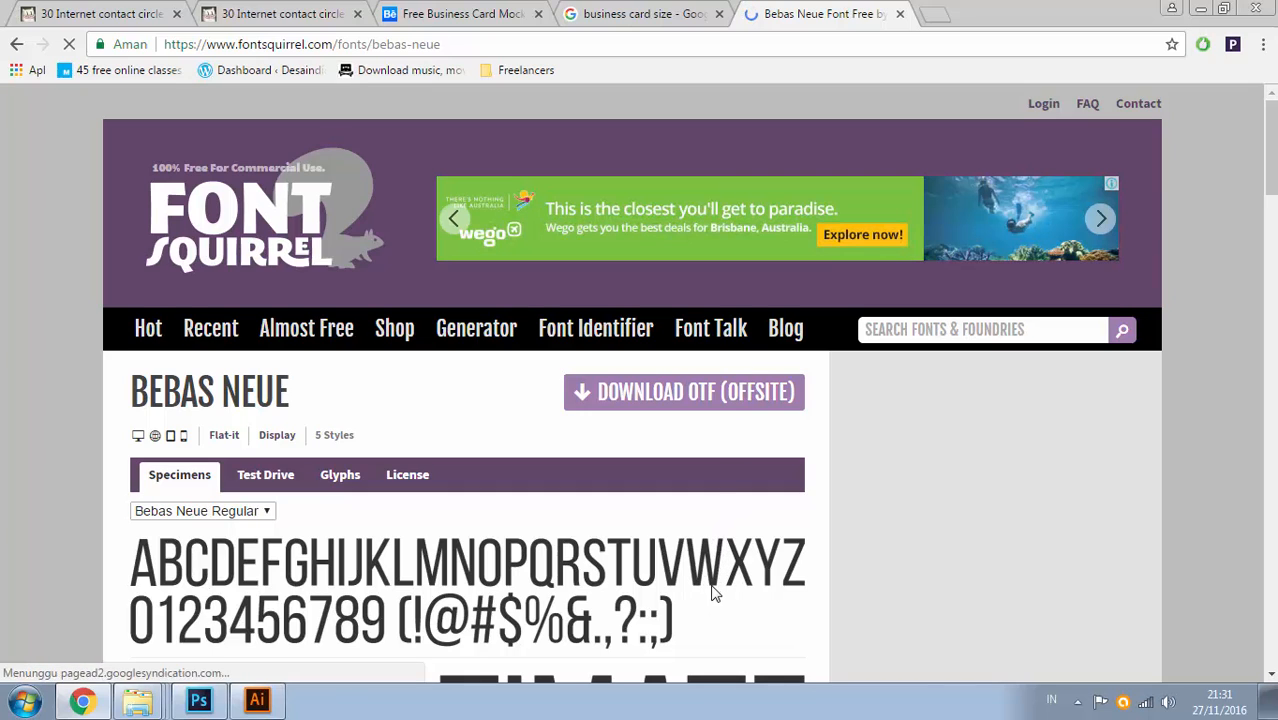
{"action": "left_click", "coordinate": [708, 16]}
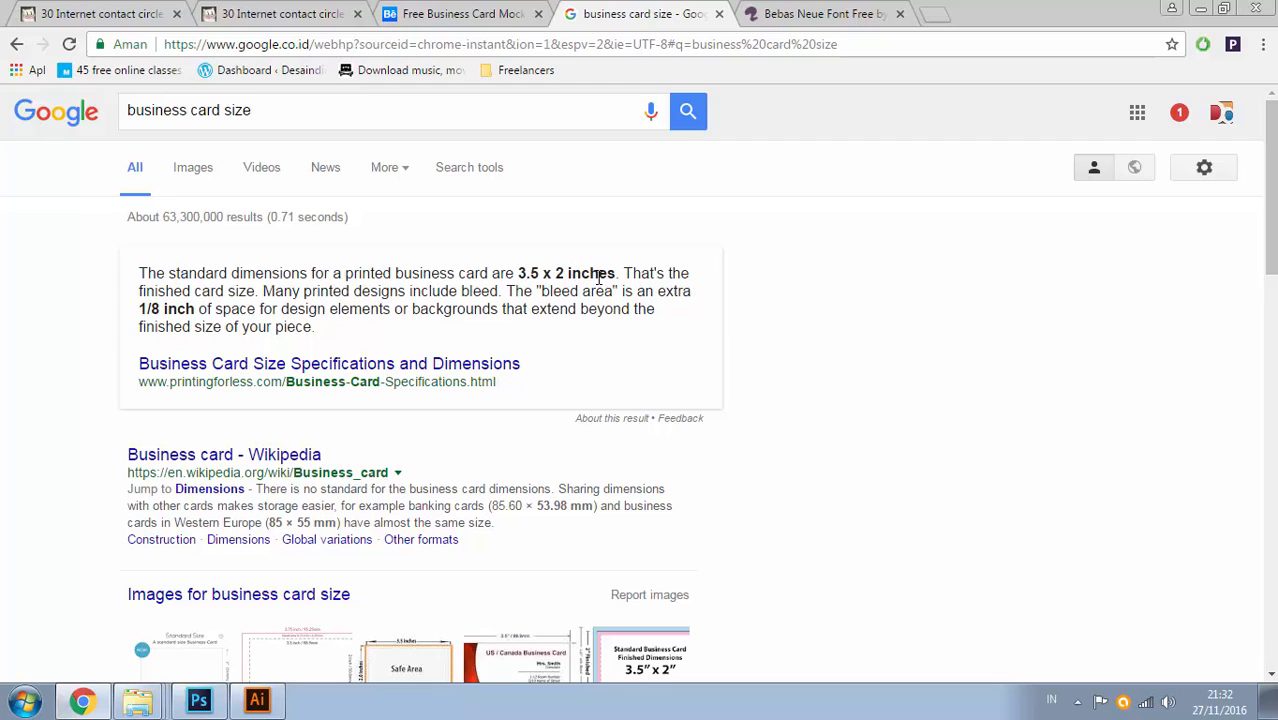
Set up a new Photoshop document from the International Paper type, recheck the card size in Chrome, and switch the dimensions to inches
{"action": "left_click", "coordinate": [198, 700]}
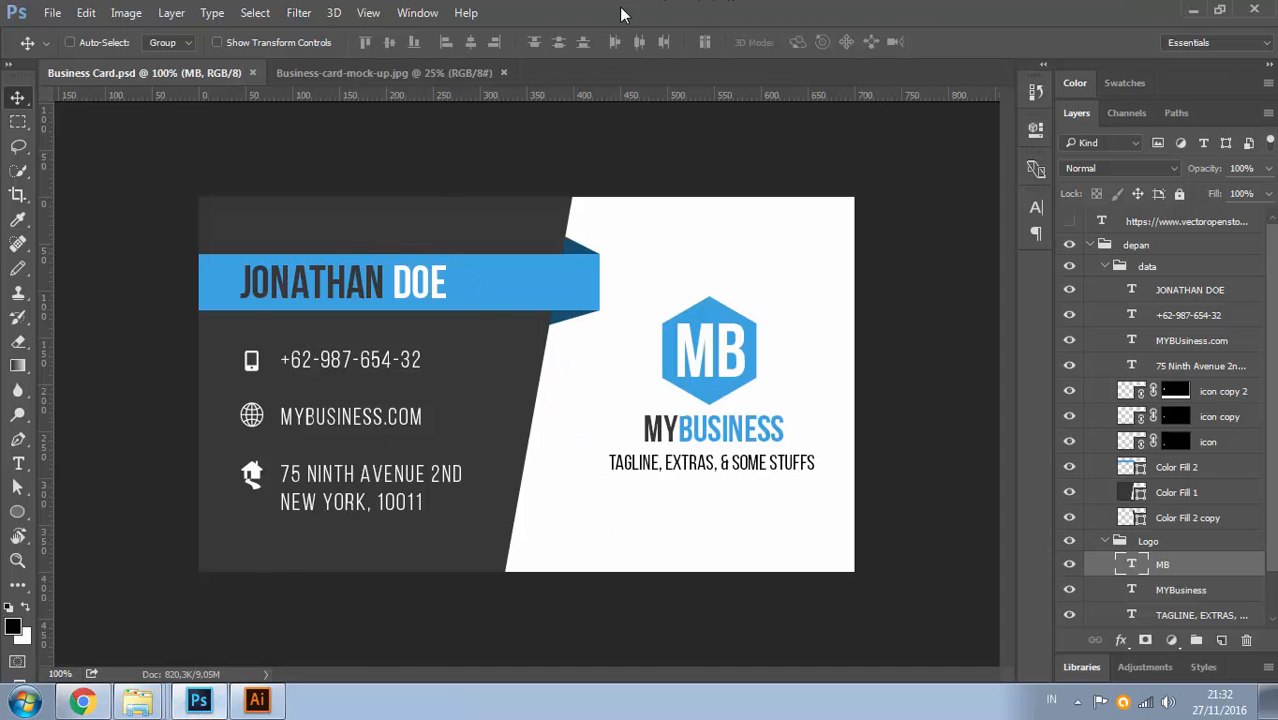
{"action": "left_click", "coordinate": [52, 13]}
{"action": "left_click", "coordinate": [57, 30]}
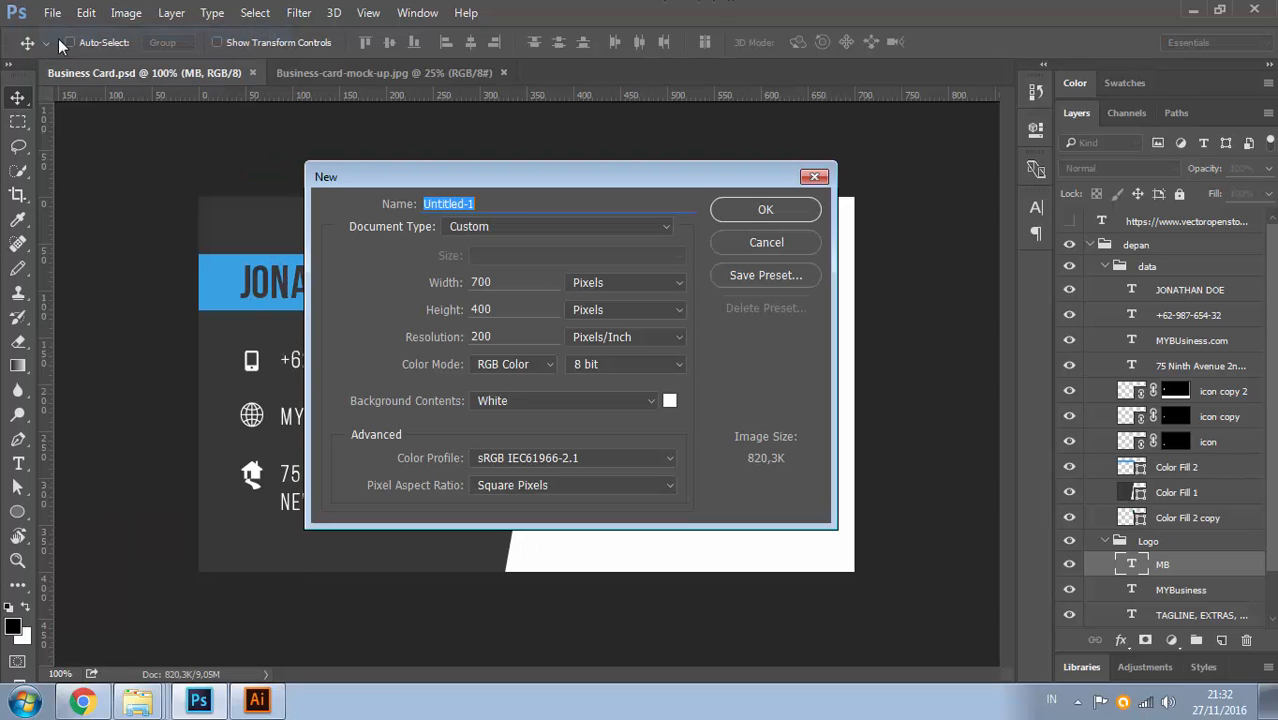
{"action": "left_click", "coordinate": [655, 228]}
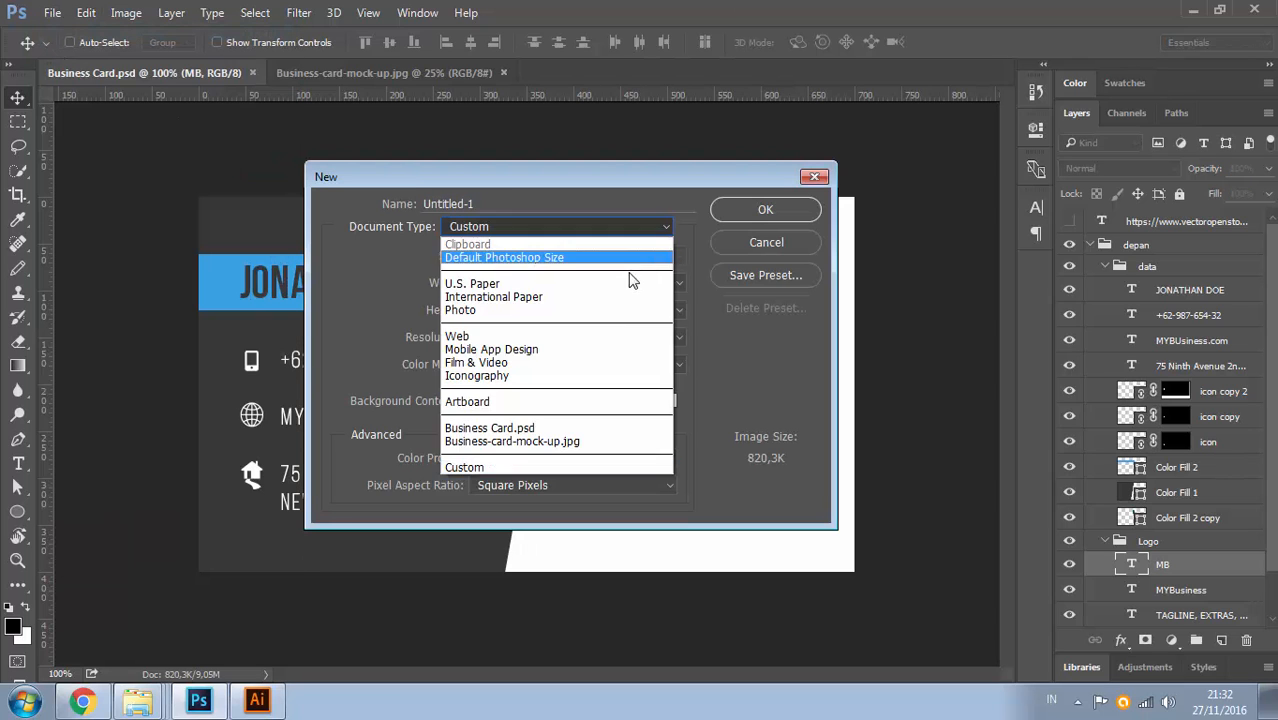
{"action": "left_click", "coordinate": [620, 294]}
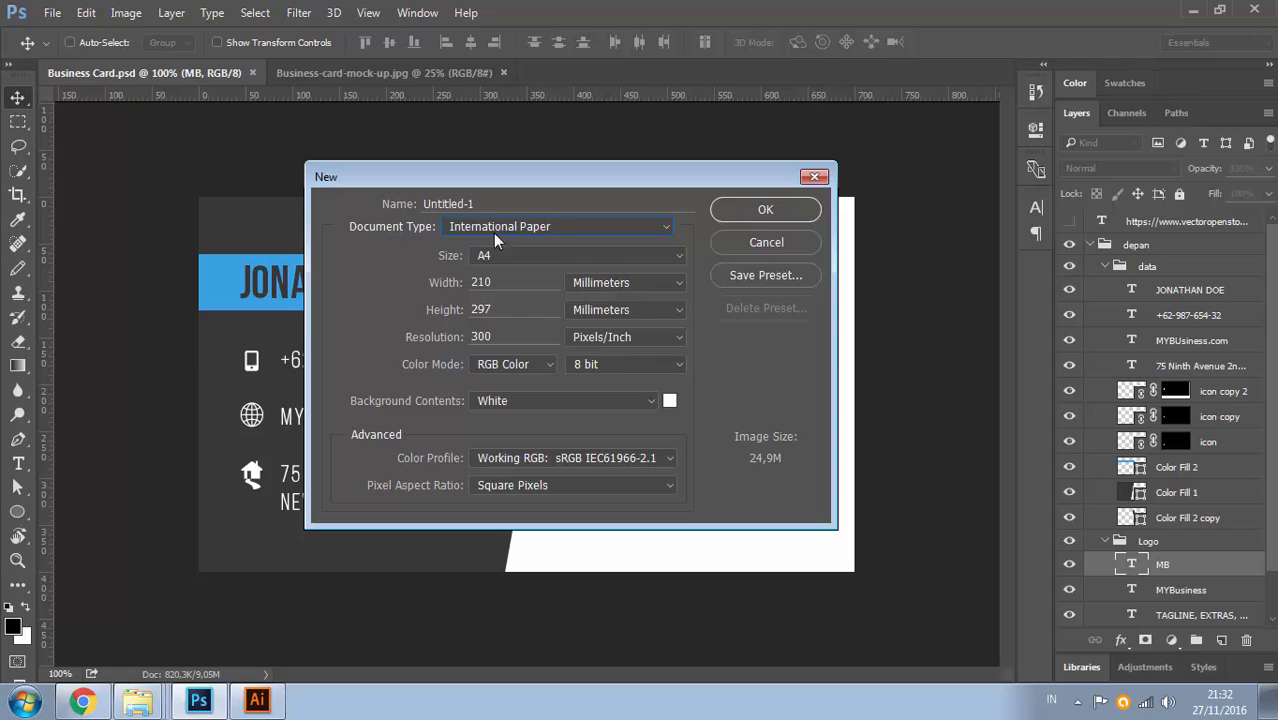
{"action": "left_click_drag", "start_coordinate": [589, 180], "coordinate": [661, 176]}
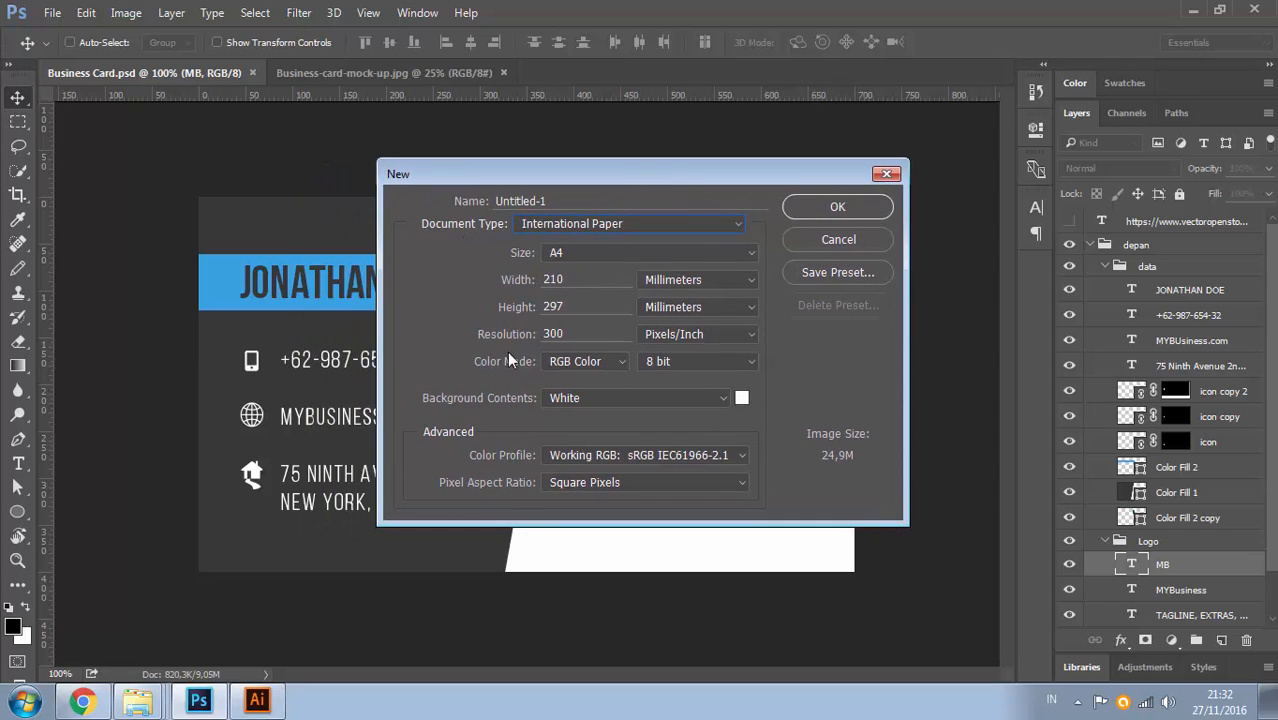
{"action": "left_click", "coordinate": [95, 706]}
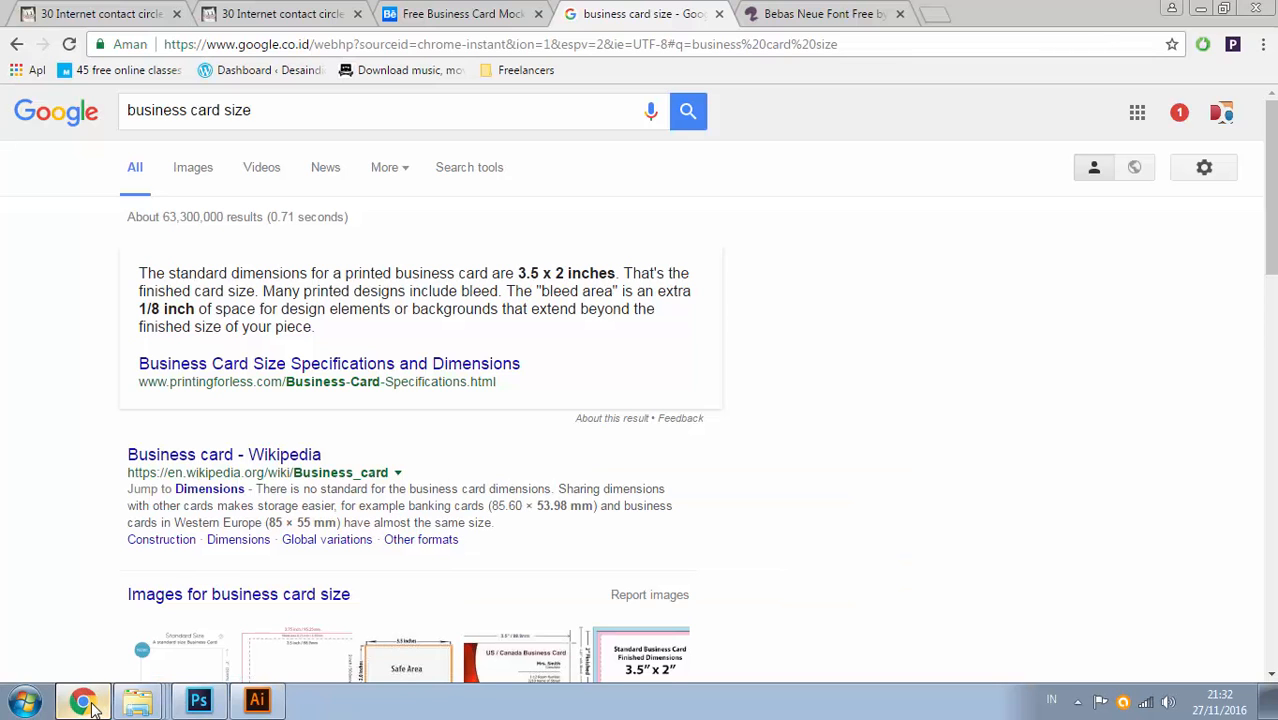
{"action": "left_click", "coordinate": [92, 704]}
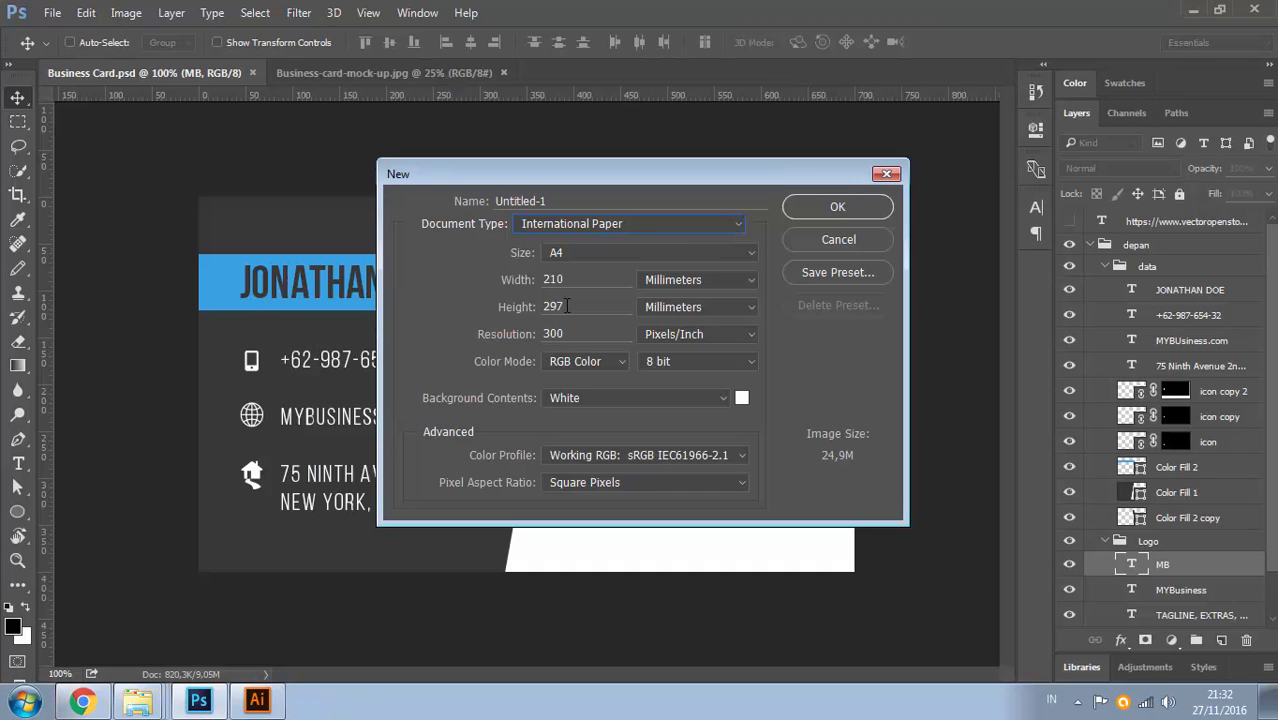
{"action": "left_click", "coordinate": [680, 281]}
{"action": "left_click", "coordinate": [657, 310]}
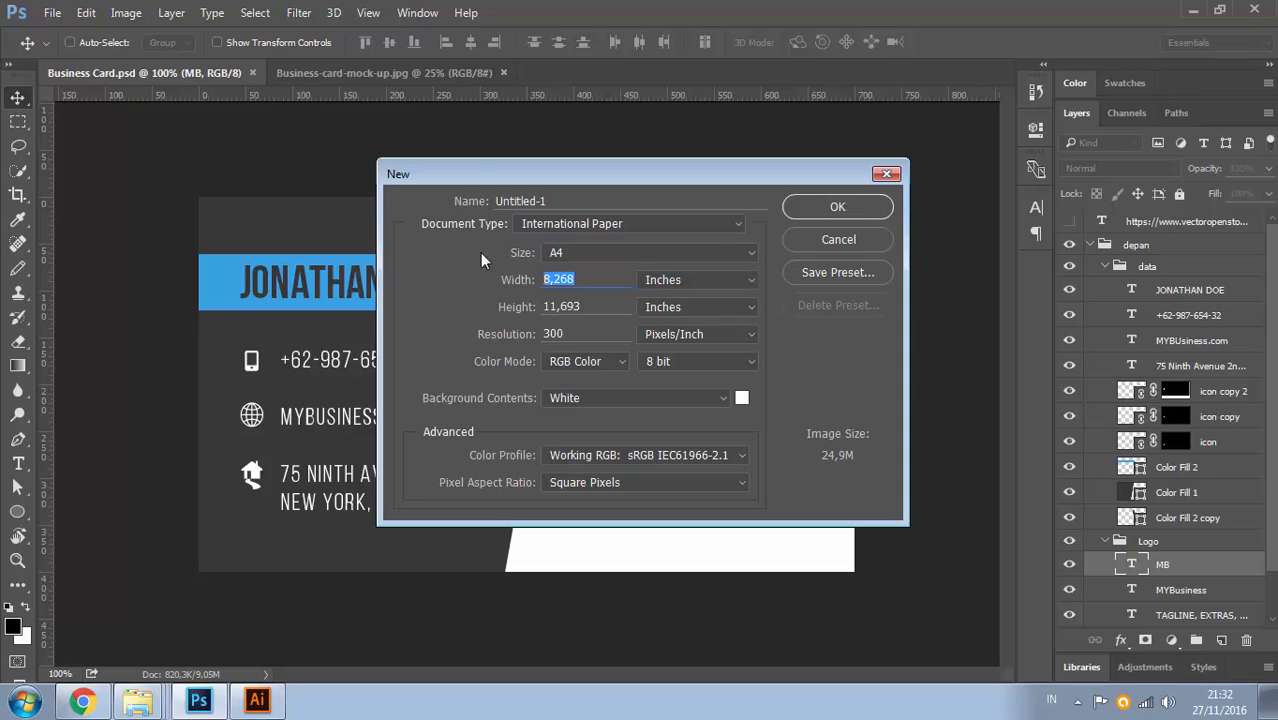
Create the new document with a width of 3.5 inches, a height of 2 inches and a resolution of 75 pixels/inch
{"action": "type", "text": "3"}
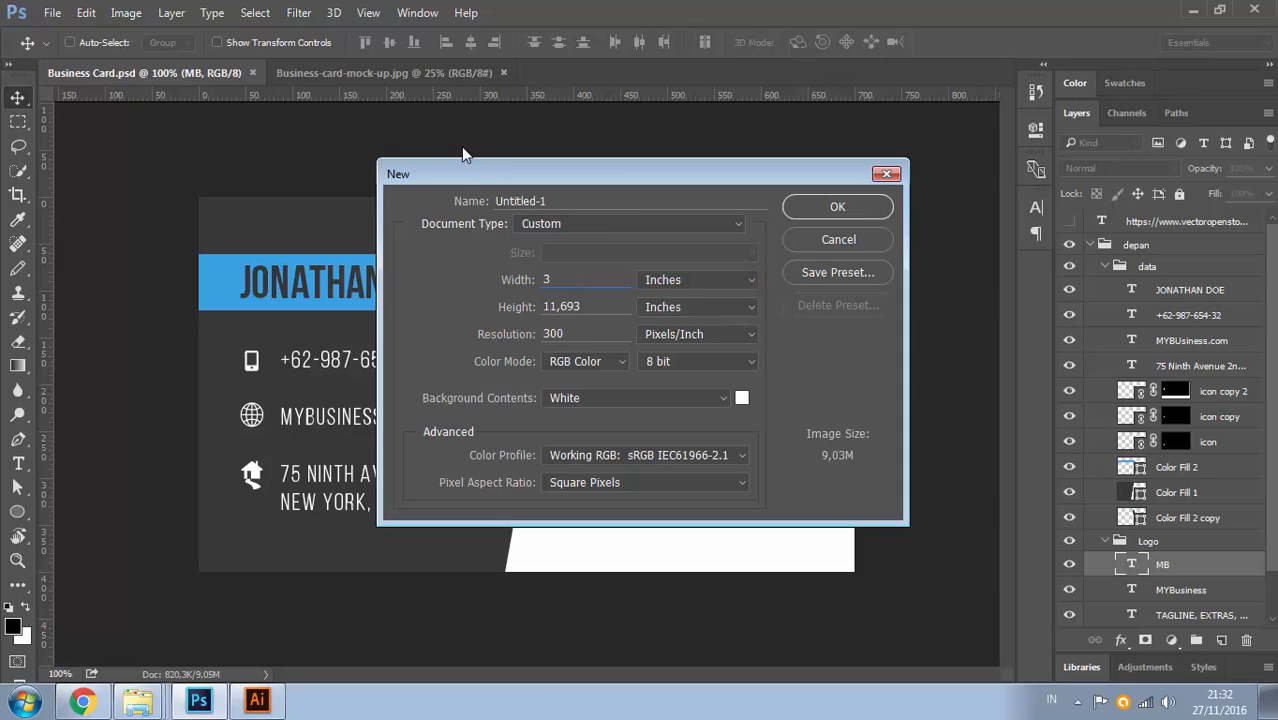
{"action": "type", "text": ",5"}
{"action": "double_click", "coordinate": [566, 305]}
{"action": "type", "text": "2"}
{"action": "left_click", "coordinate": [519, 336]}
{"action": "type", "text": "75"}
{"action": "left_click", "coordinate": [834, 210]}
{"action": "key", "text": "ctrl"}
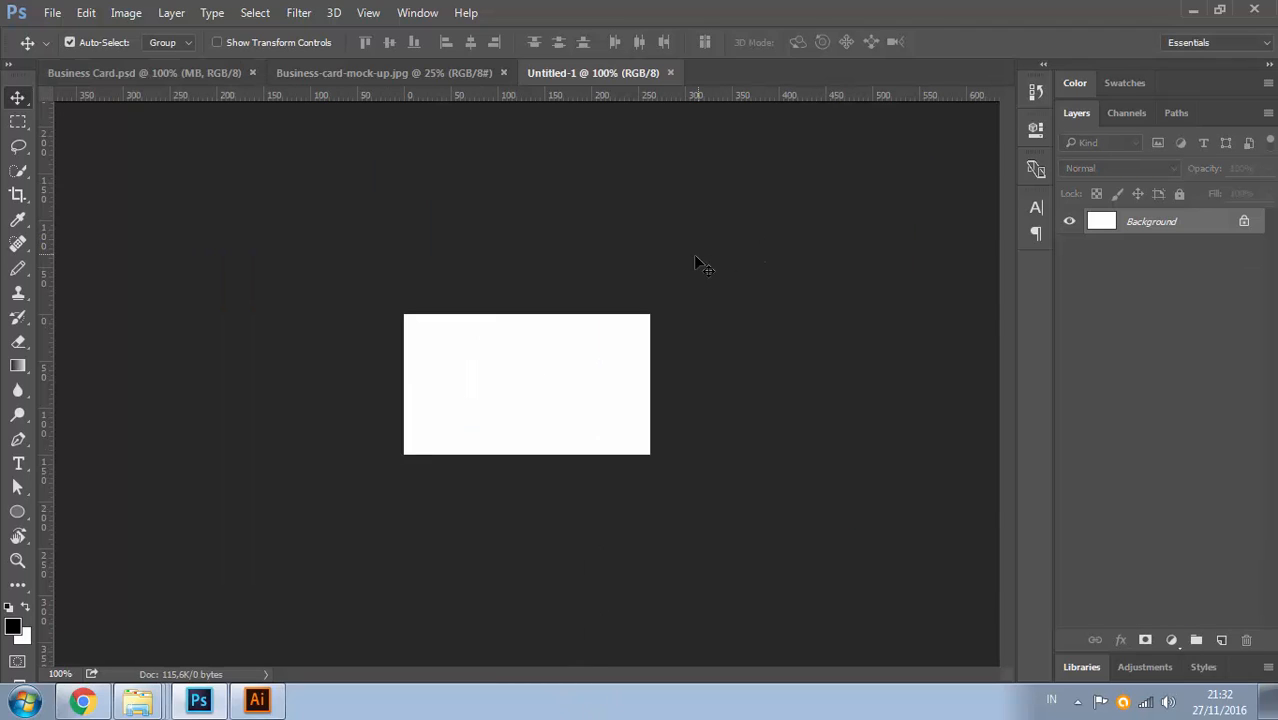
Close the 75 pixels/inch document and create a replacement 3.50 by 2 inches at 150 pixels/inch
{"action": "left_click", "coordinate": [670, 72]}
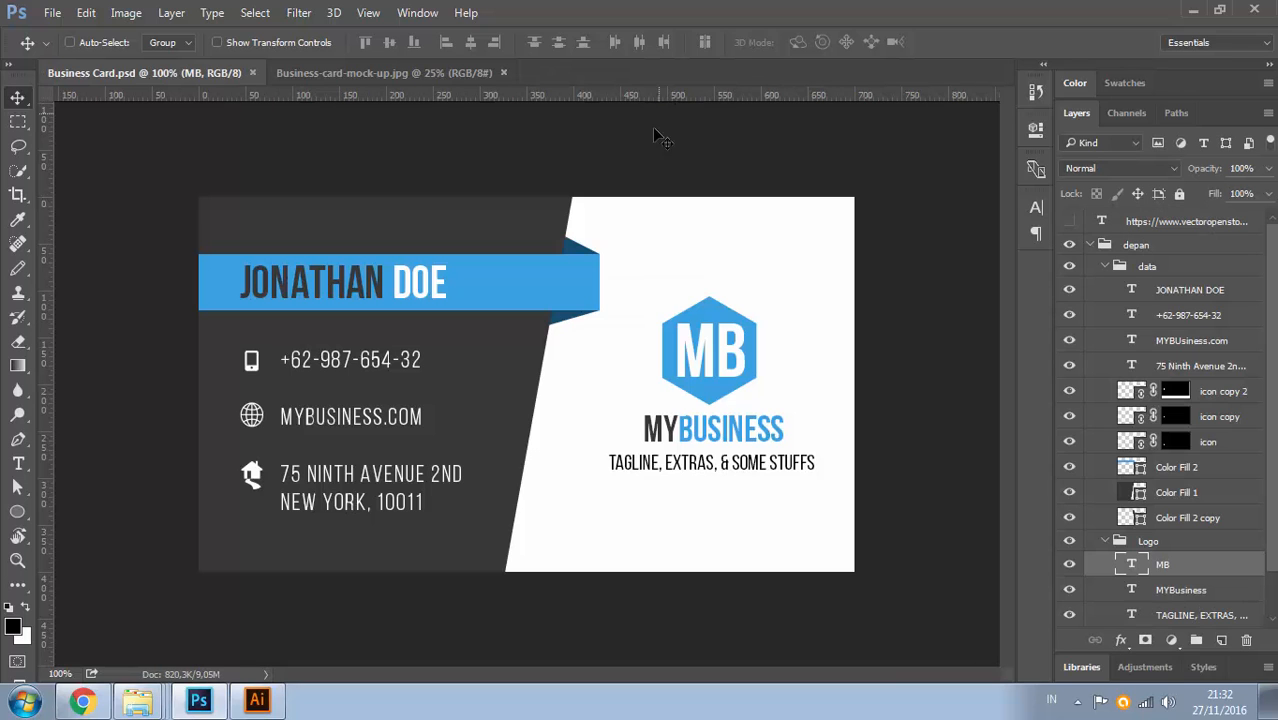
{"action": "key", "text": "ctrl+n"}
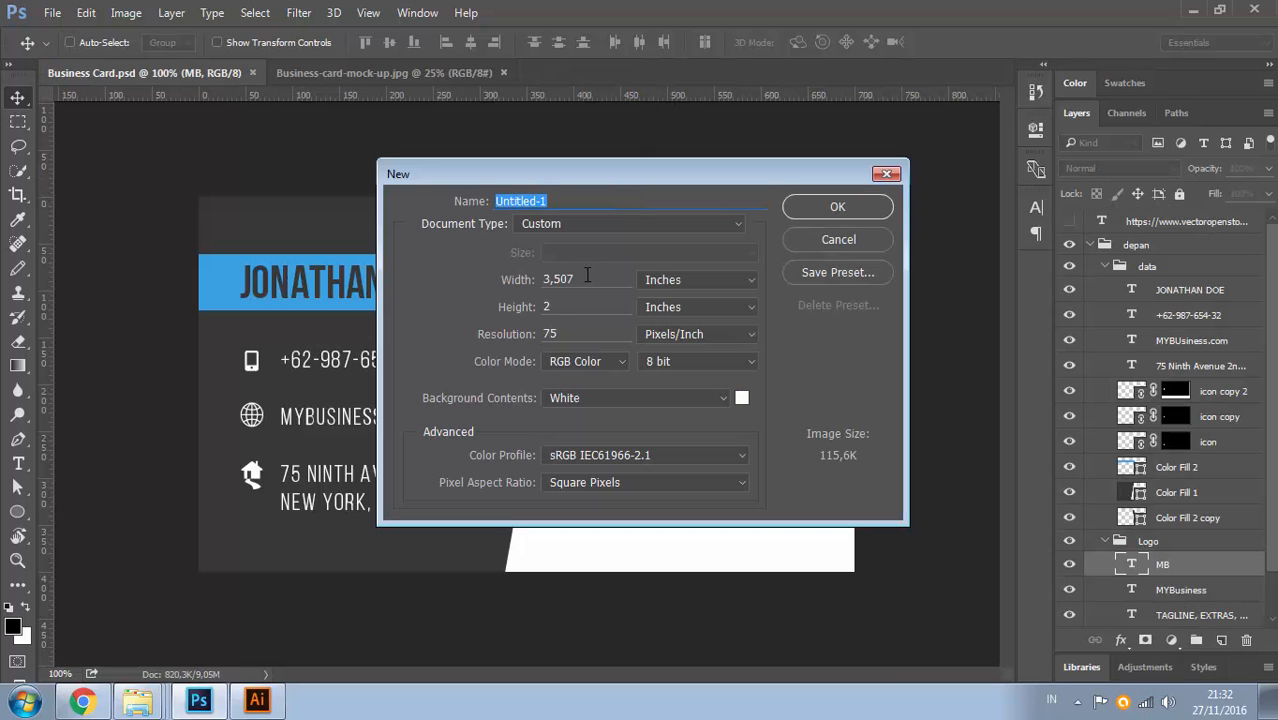
{"action": "left_click", "coordinate": [576, 279]}
{"action": "key", "text": "BackSpace"}
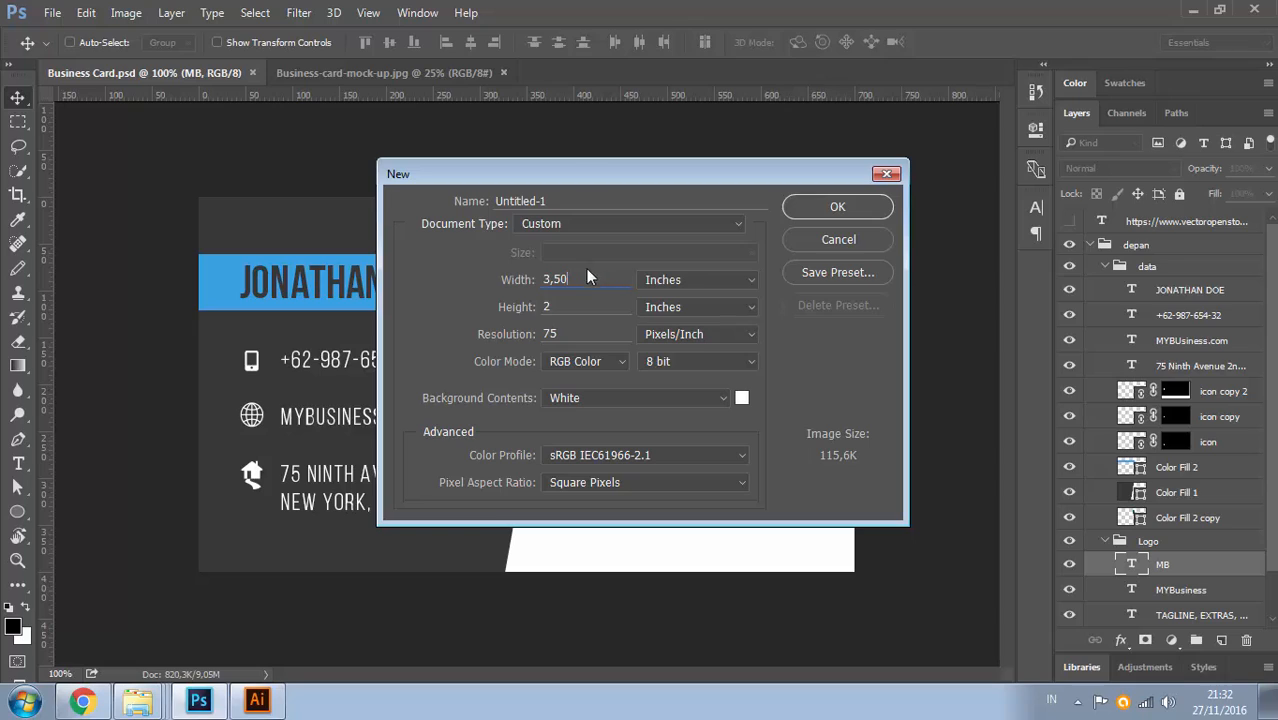
{"action": "key", "text": "Tab"}
{"action": "key", "text": "Tab"}
{"action": "type", "text": "150"}
{"action": "left_click", "coordinate": [822, 213]}
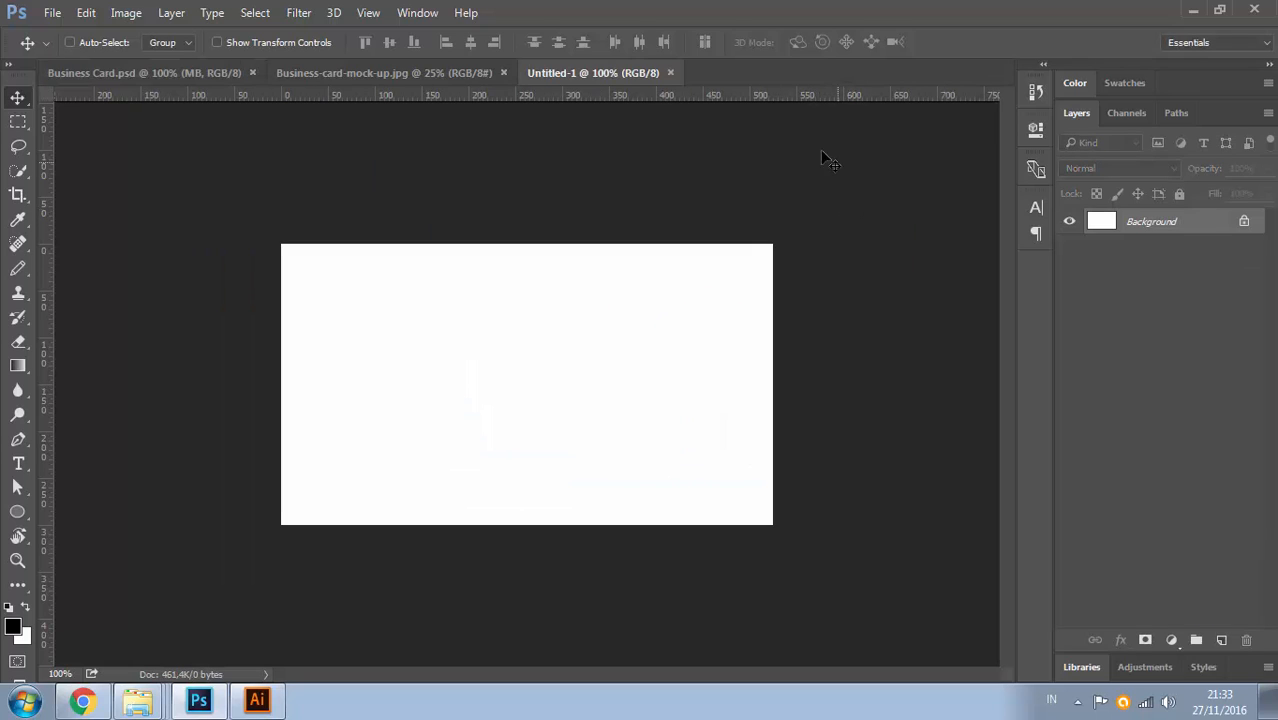
Compare the finished Business Card.psd design with the new blank document
{"action": "left_click", "coordinate": [229, 74]}
{"action": "left_click", "coordinate": [563, 77]}
{"action": "left_click", "coordinate": [201, 73]}
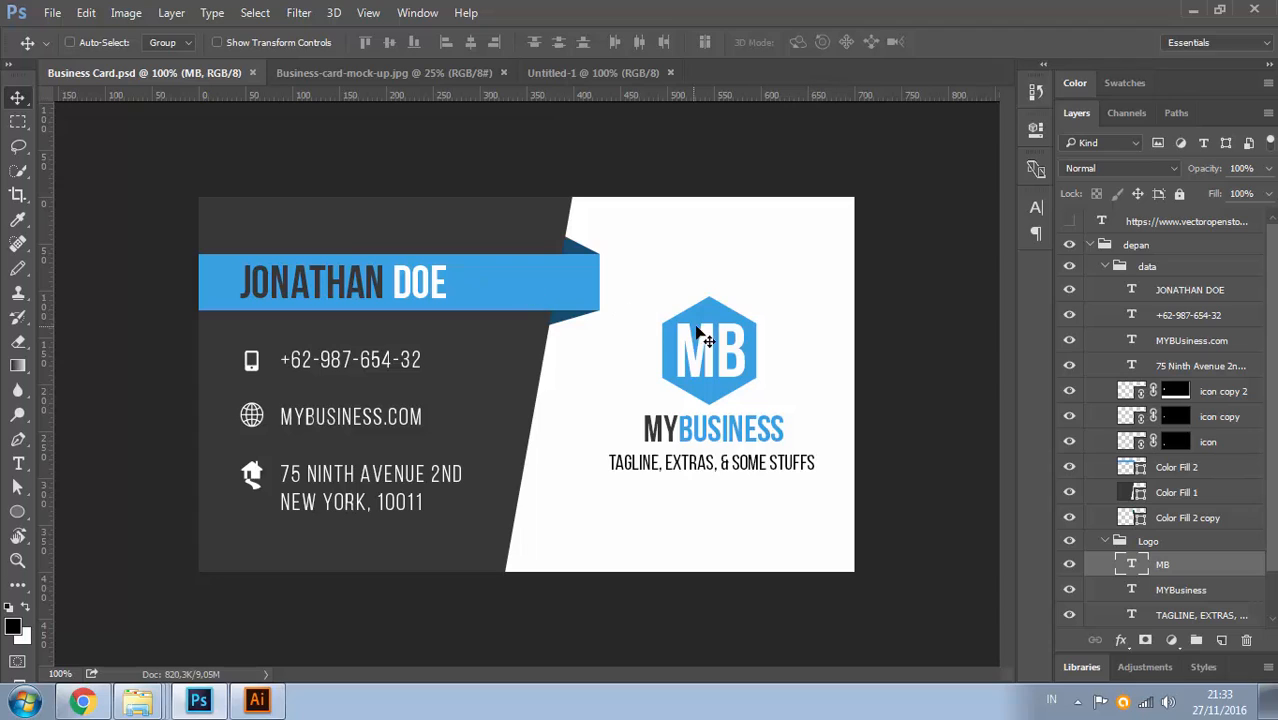
Set up the Polygon tool in the blank untitled document to draw a shape with a light blue fill
{"action": "left_click", "coordinate": [634, 73]}
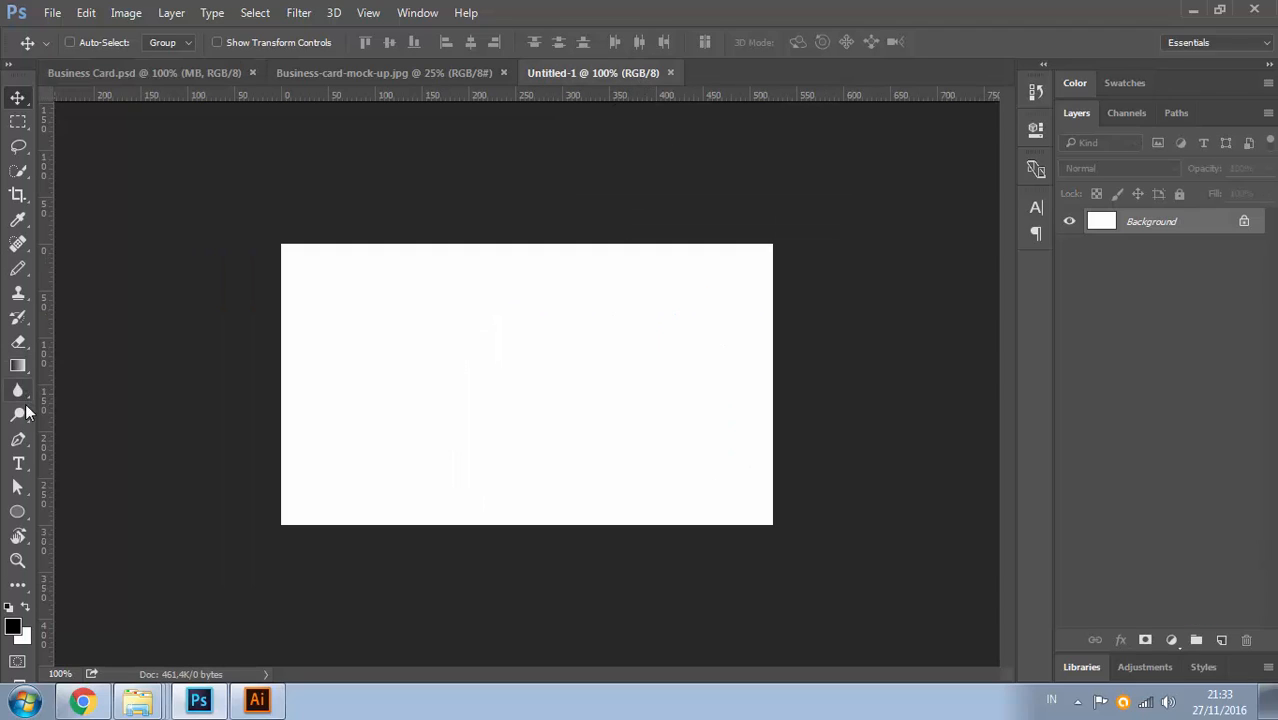
{"action": "left_click", "coordinate": [17, 511]}
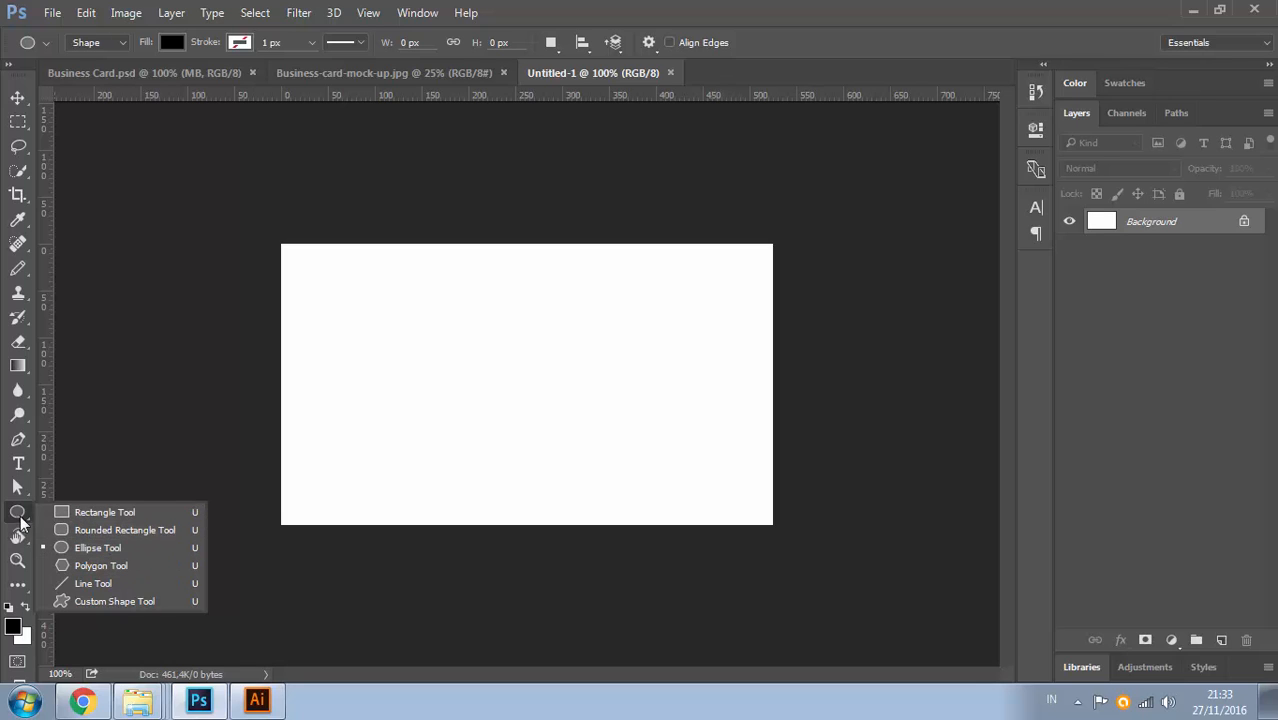
{"action": "left_click", "coordinate": [86, 567]}
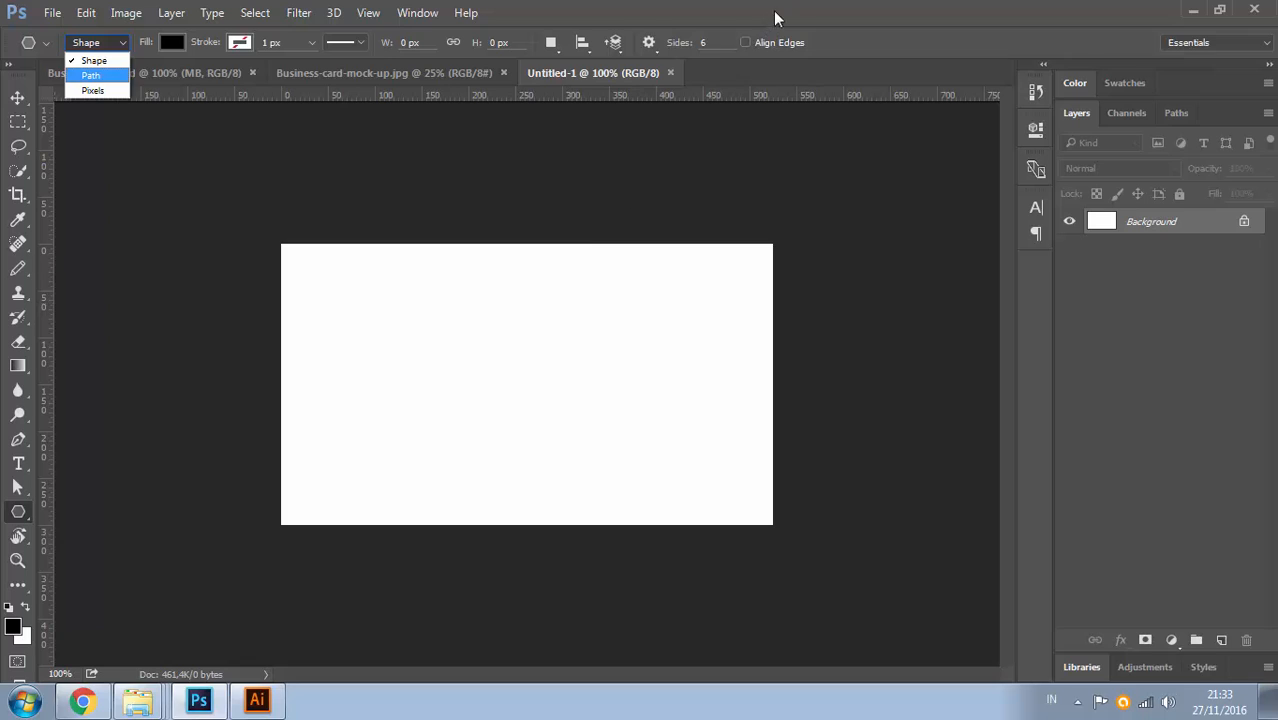
{"action": "key", "text": "Escape"}
{"action": "left_click", "coordinate": [172, 42]}
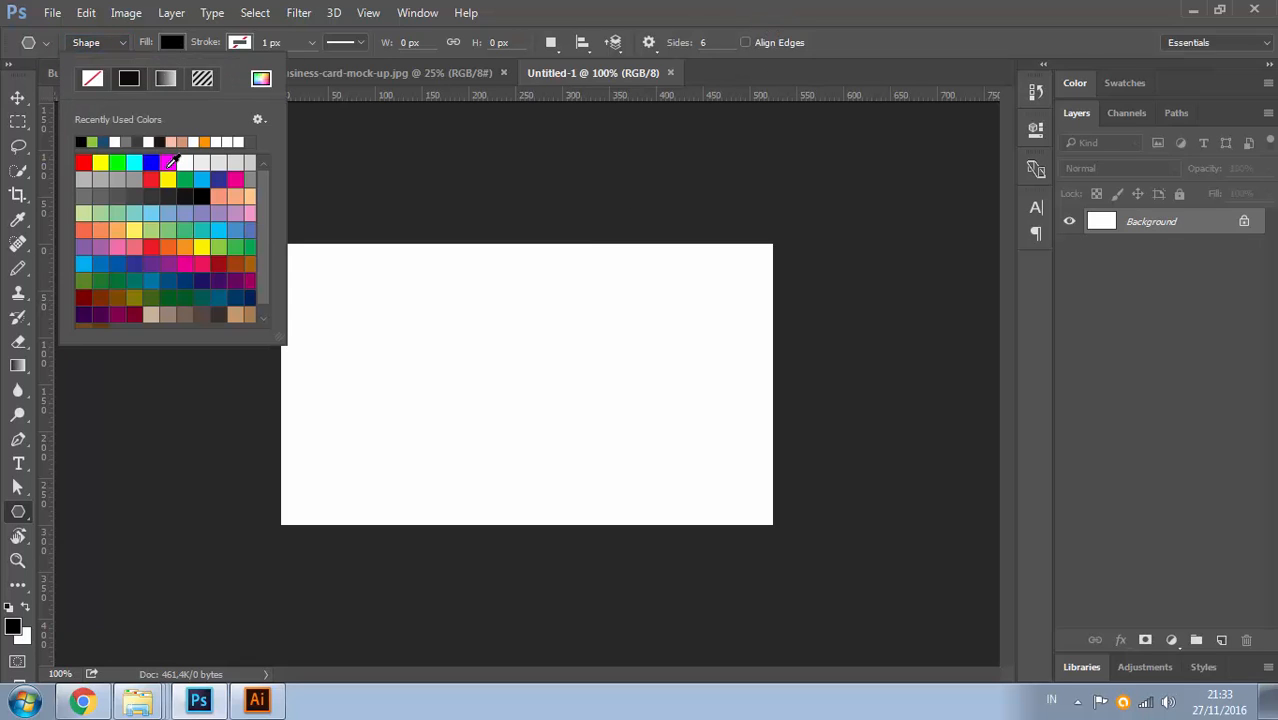
{"action": "left_click", "coordinate": [220, 230]}
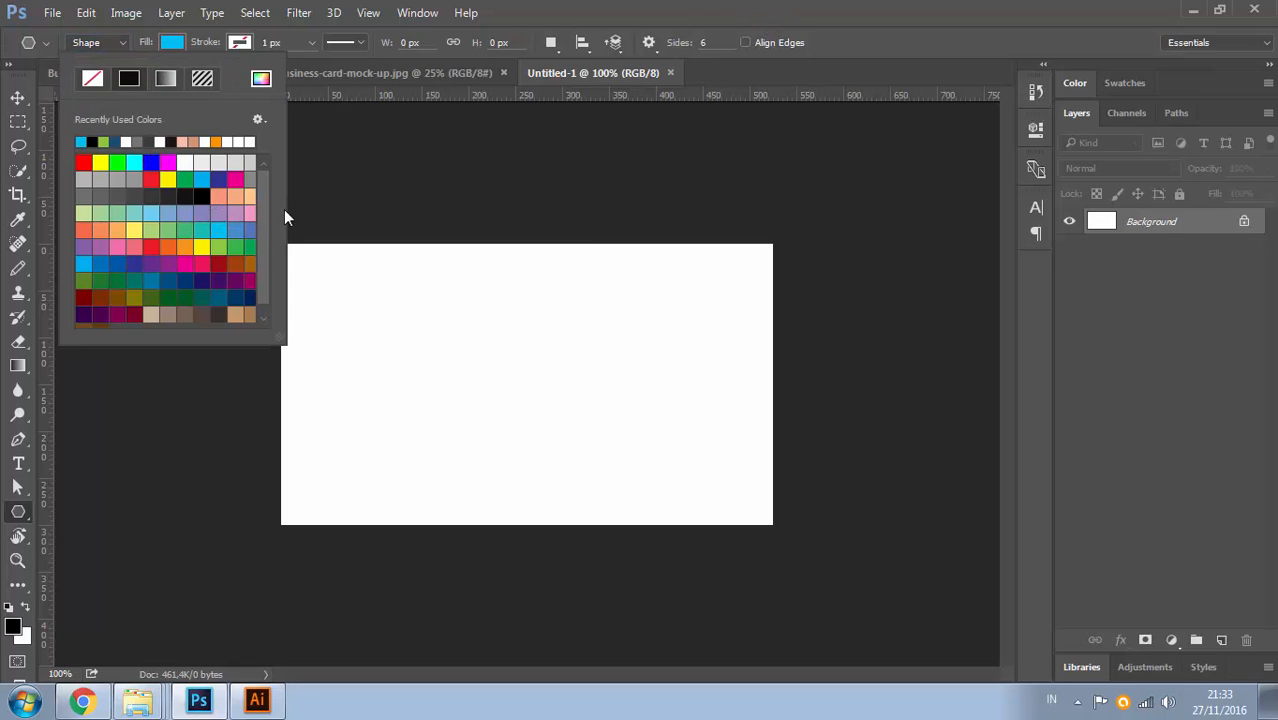
{"action": "key", "text": "Return"}
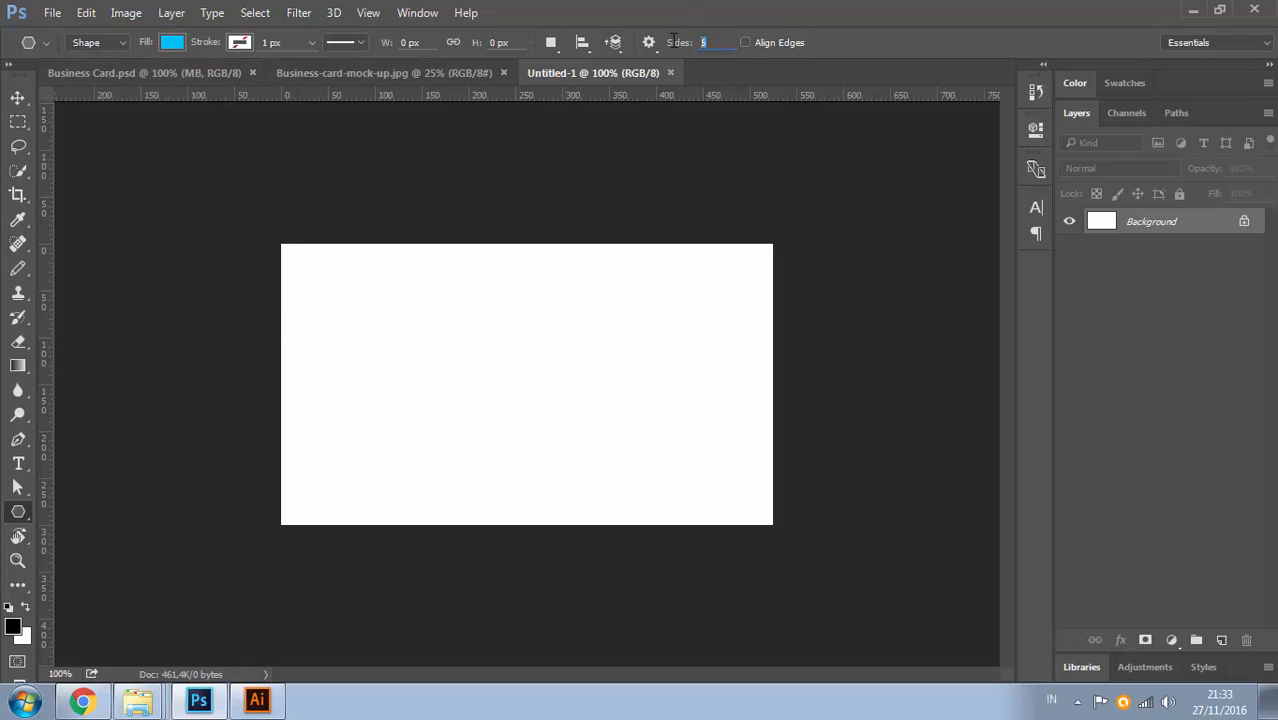
Draw a six-sided polygon on the card and move it into the right half as the logo base
{"action": "left_click", "coordinate": [710, 43]}
{"action": "type", "text": "6"}
{"action": "left_click_drag", "start_coordinate": [536, 302], "coordinate": [495, 293]}
{"action": "left_click", "coordinate": [17, 97]}
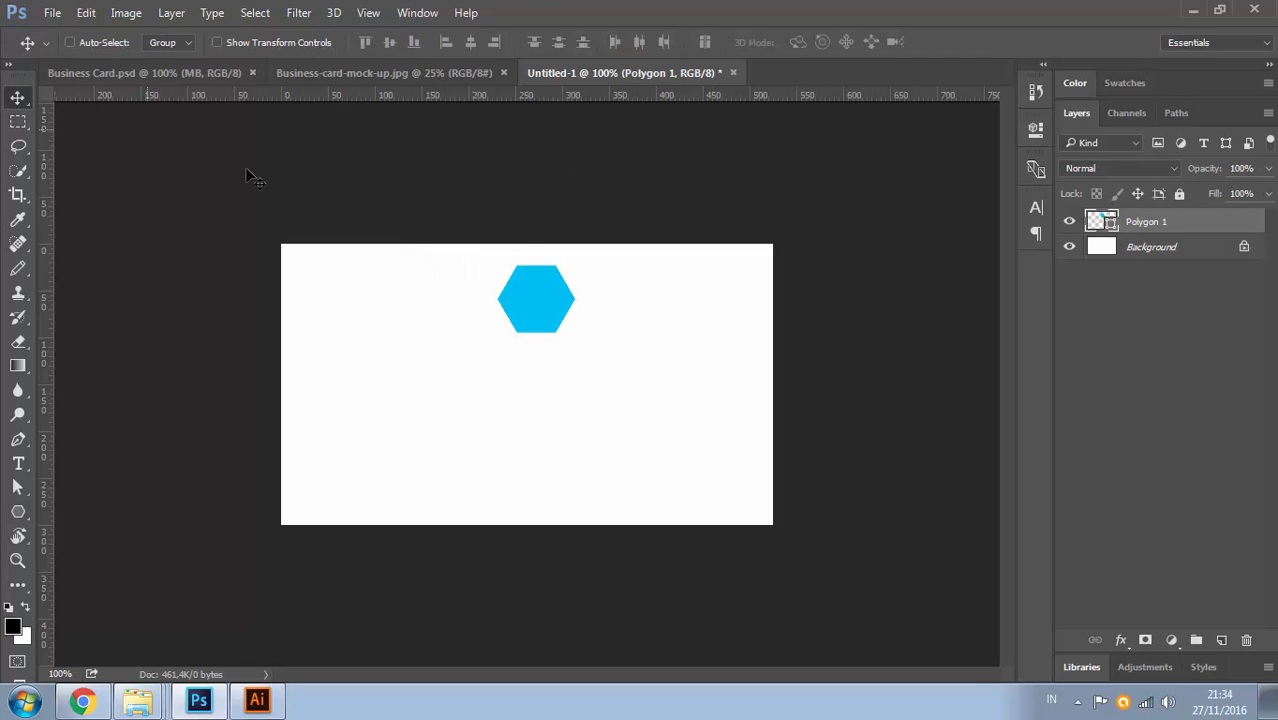
{"action": "left_click_drag", "start_coordinate": [566, 322], "coordinate": [735, 358]}
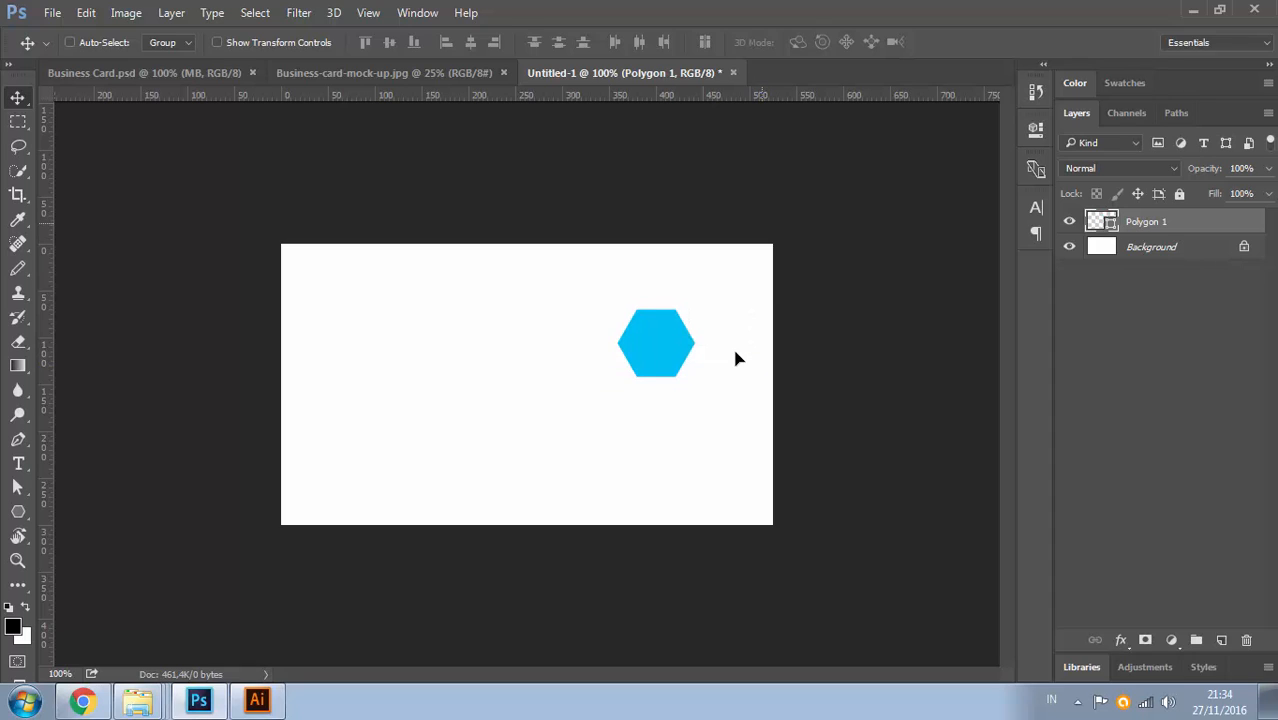
Add the white text "MB" in Bebas Neue Bold at 9 pt beside the hexagon
{"action": "key", "text": "t"}
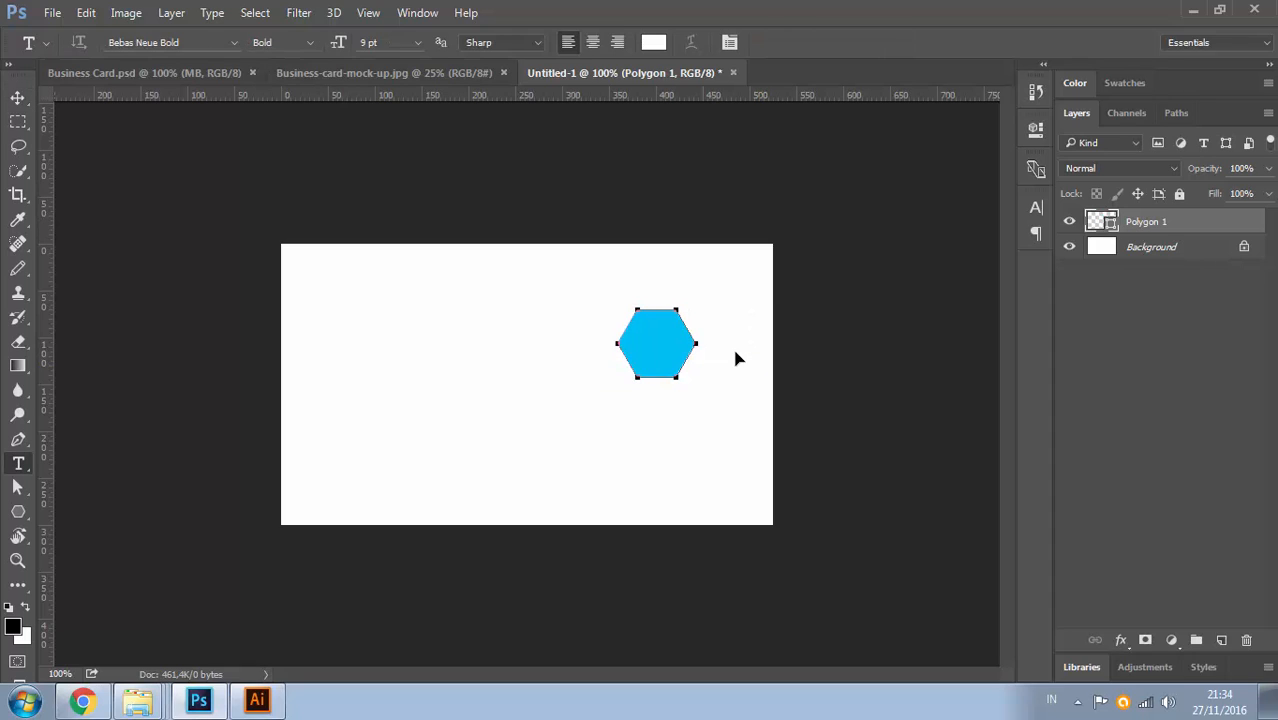
{"action": "key", "text": "Return"}
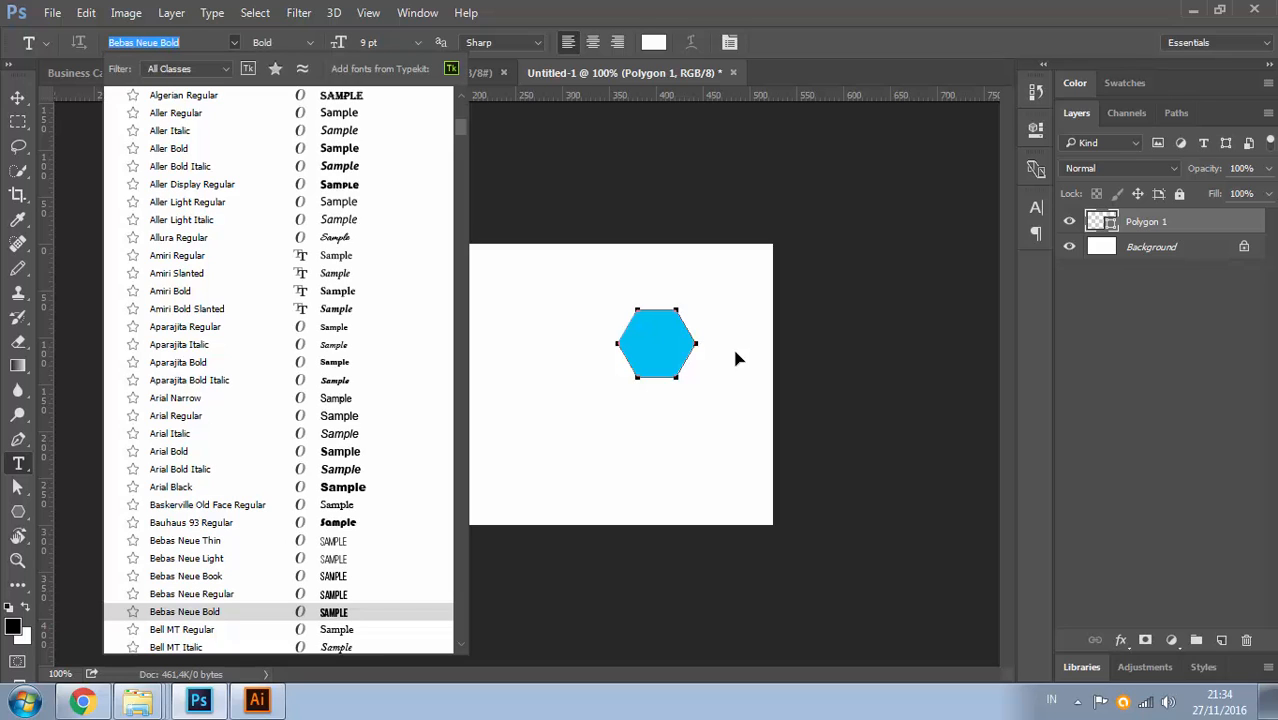
{"action": "key", "text": "Return"}
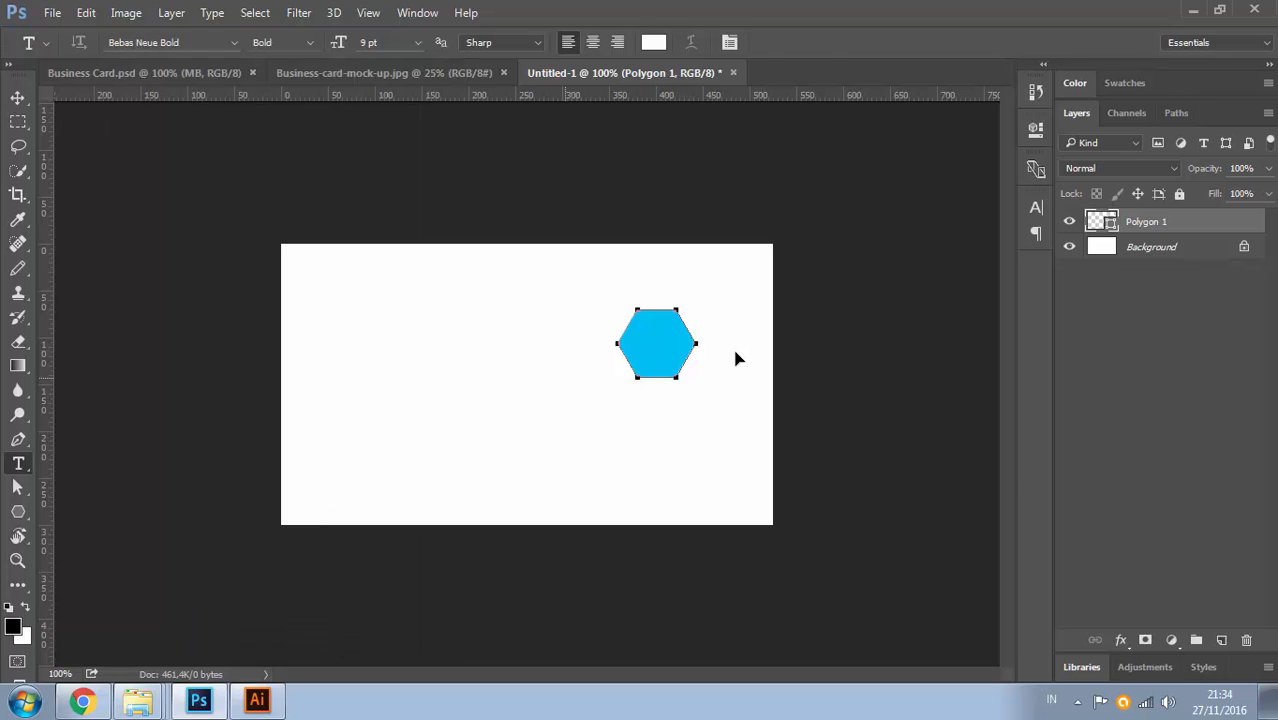
{"action": "left_click", "coordinate": [556, 377]}
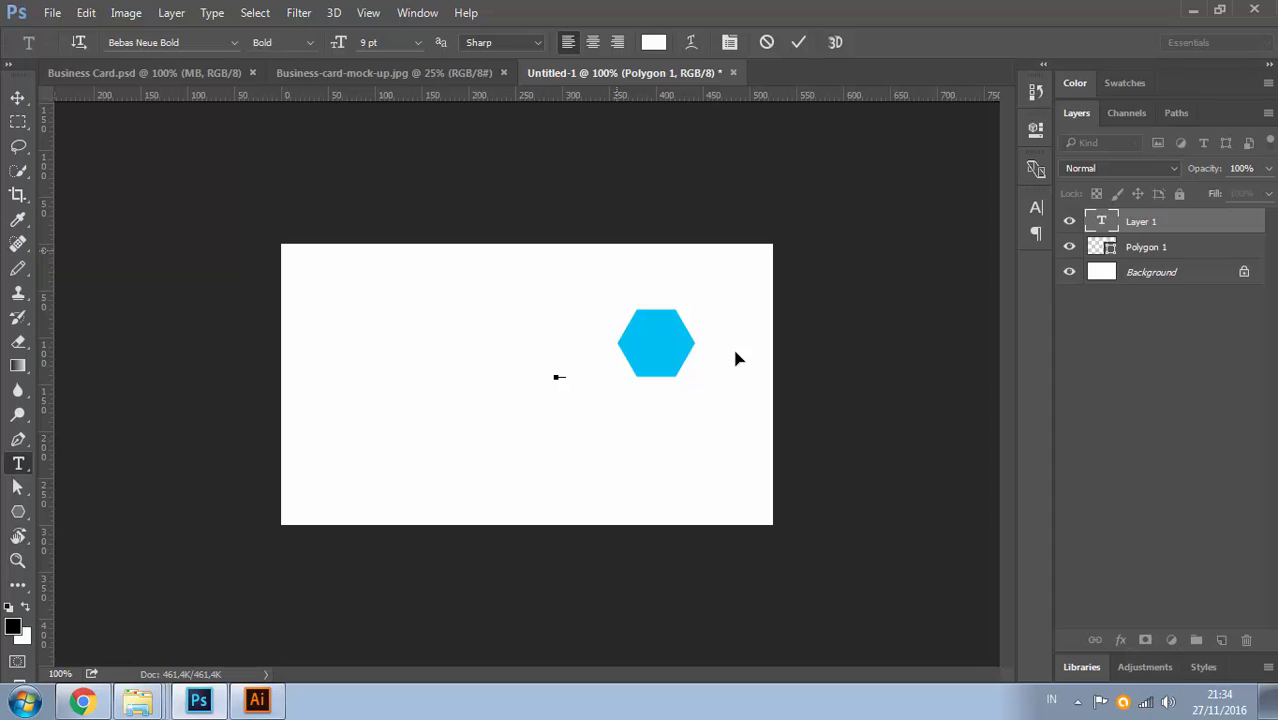
{"action": "type", "text": "MB"}
{"action": "key", "text": "ctrl+Return"}
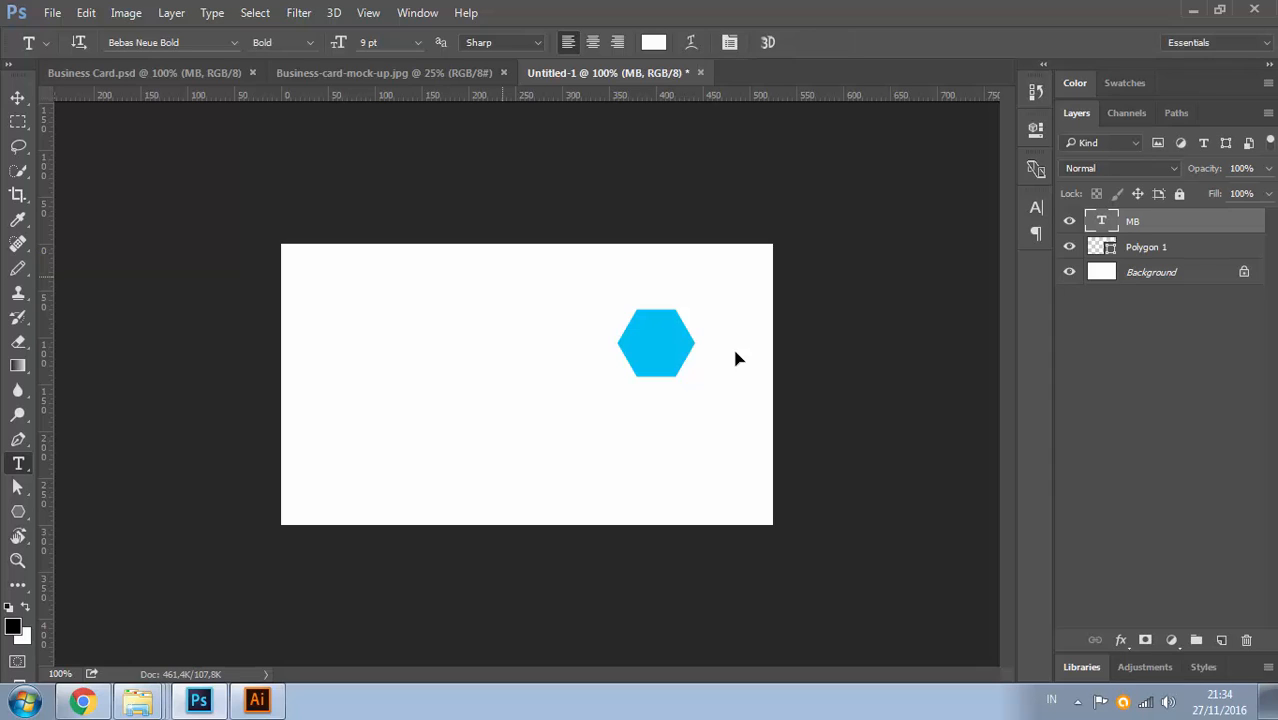
Move the MB text onto the hexagon and scale it to about 316%
{"action": "key", "text": "v"}
{"action": "left_click_drag", "start_coordinate": [574, 397], "coordinate": [660, 358]}
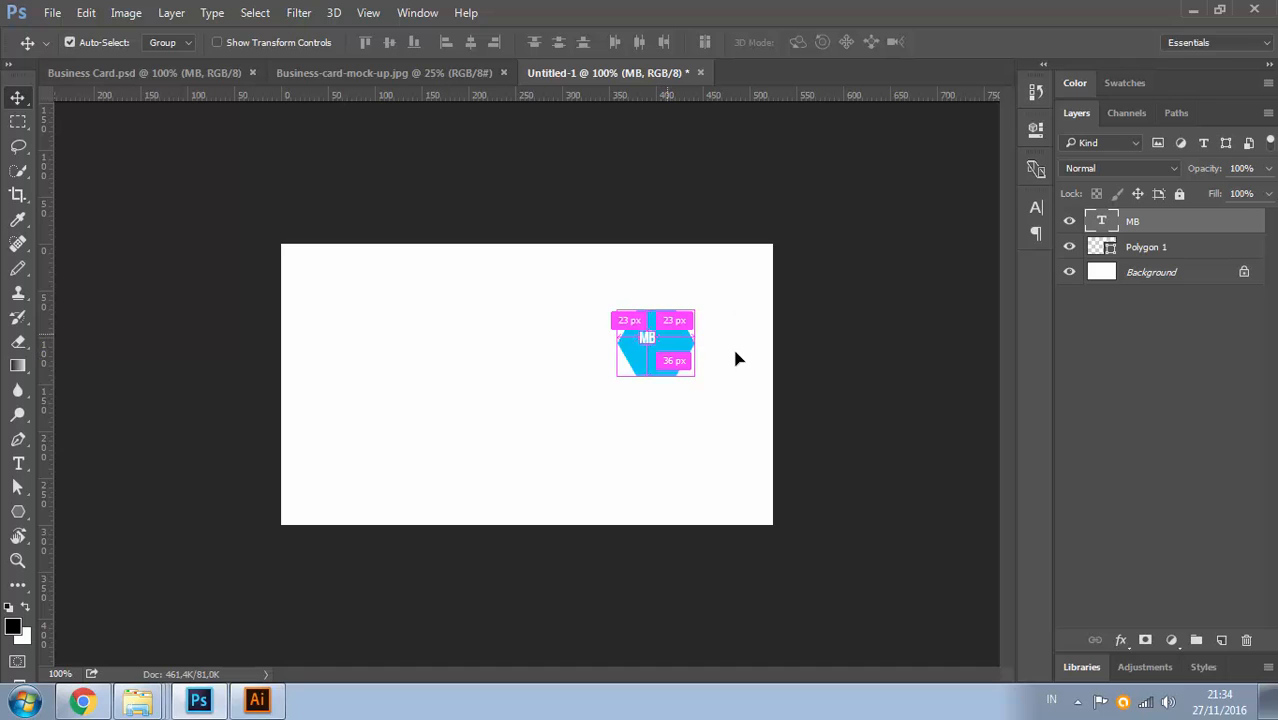
{"action": "key", "text": "ctrl+t"}
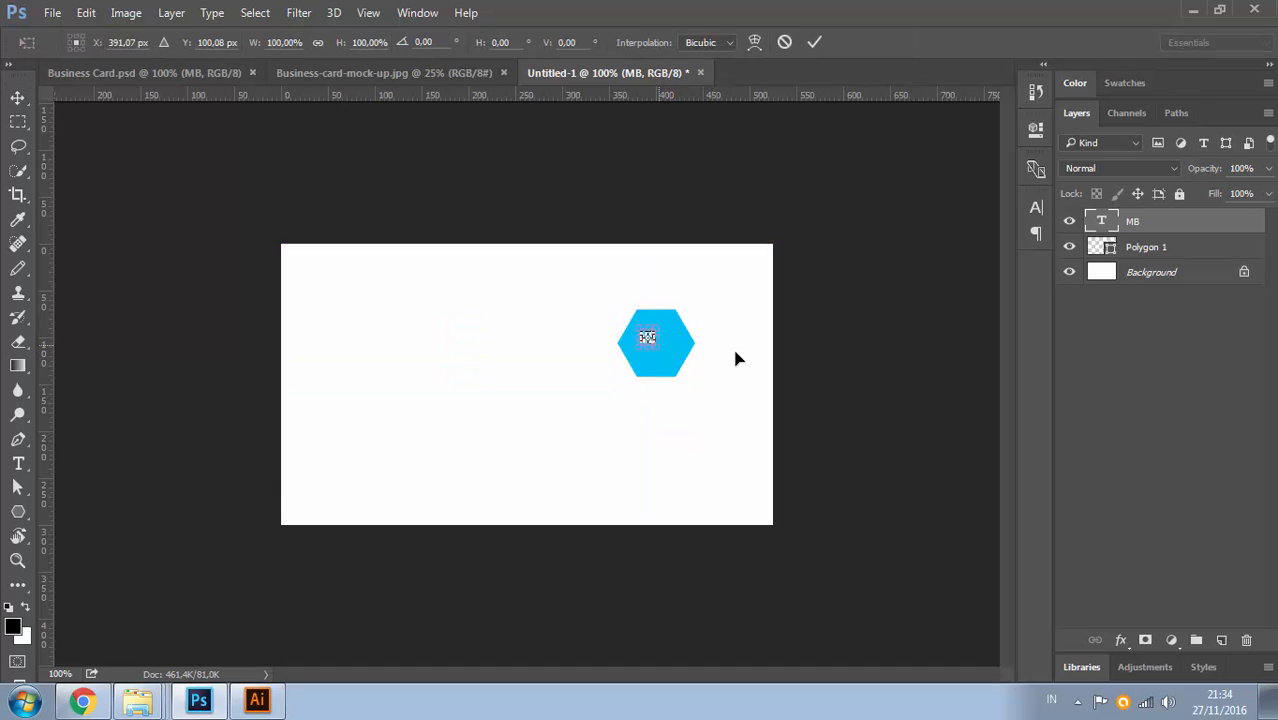
{"action": "mouse_move", "coordinate": [656, 344]}
{"action": "left_mouse_down"}
{"action": "mouse_move", "coordinate": [700, 391]}
{"action": "mouse_move", "coordinate": [673, 356]}
{"action": "mouse_move", "coordinate": [681, 369]}
{"action": "left_mouse_up"}
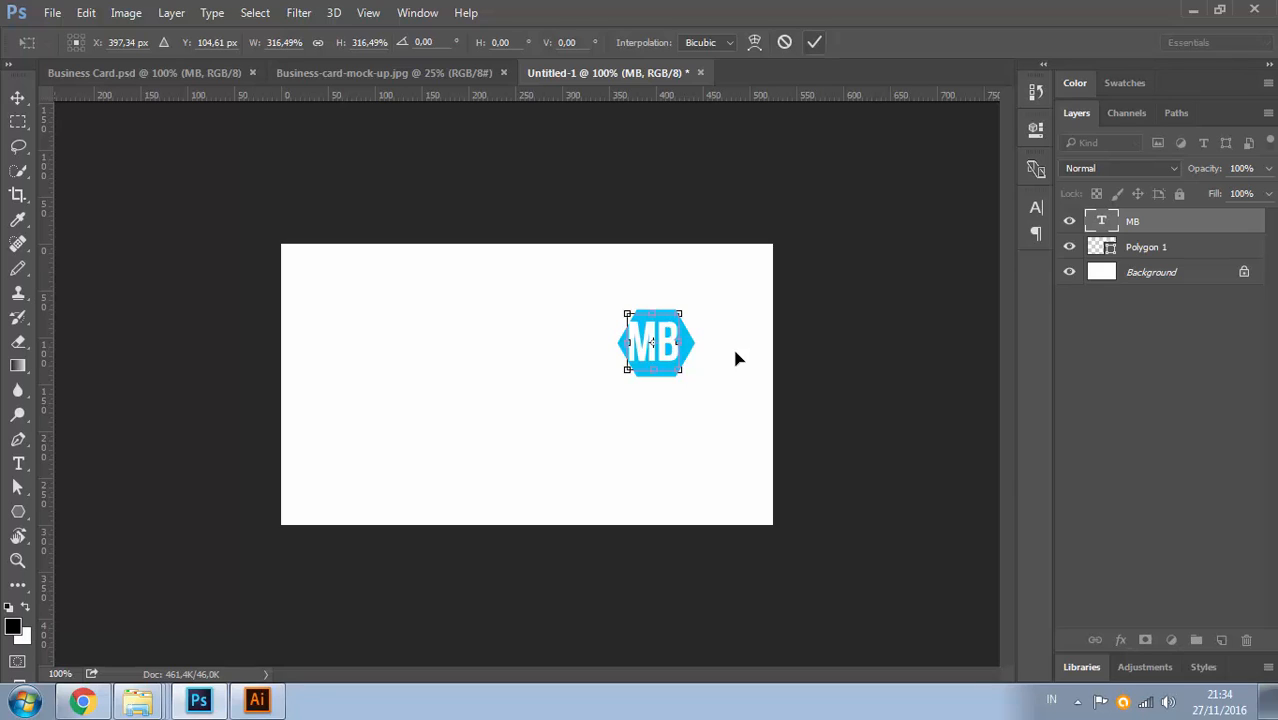
{"action": "left_click", "coordinate": [814, 41]}
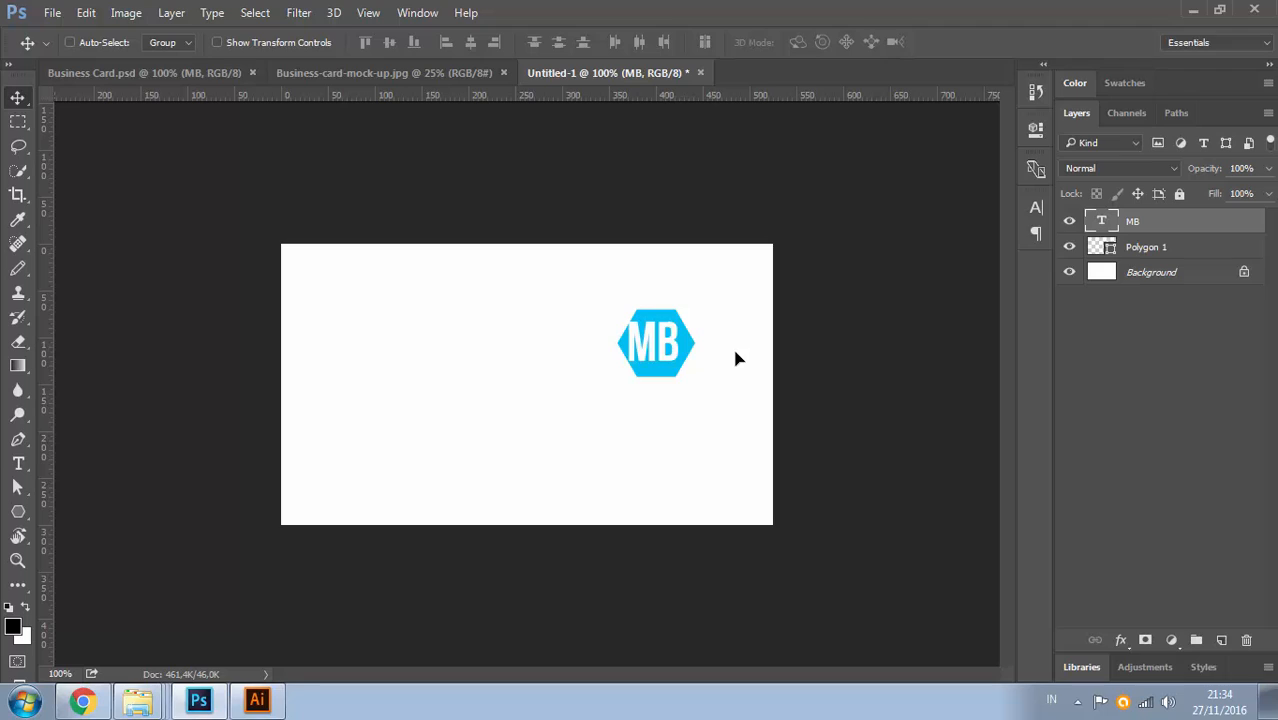
Align the MB text and the hexagon on their vertical and horizontal centers
{"action": "key", "text": "shift+alt+bracketleft"}
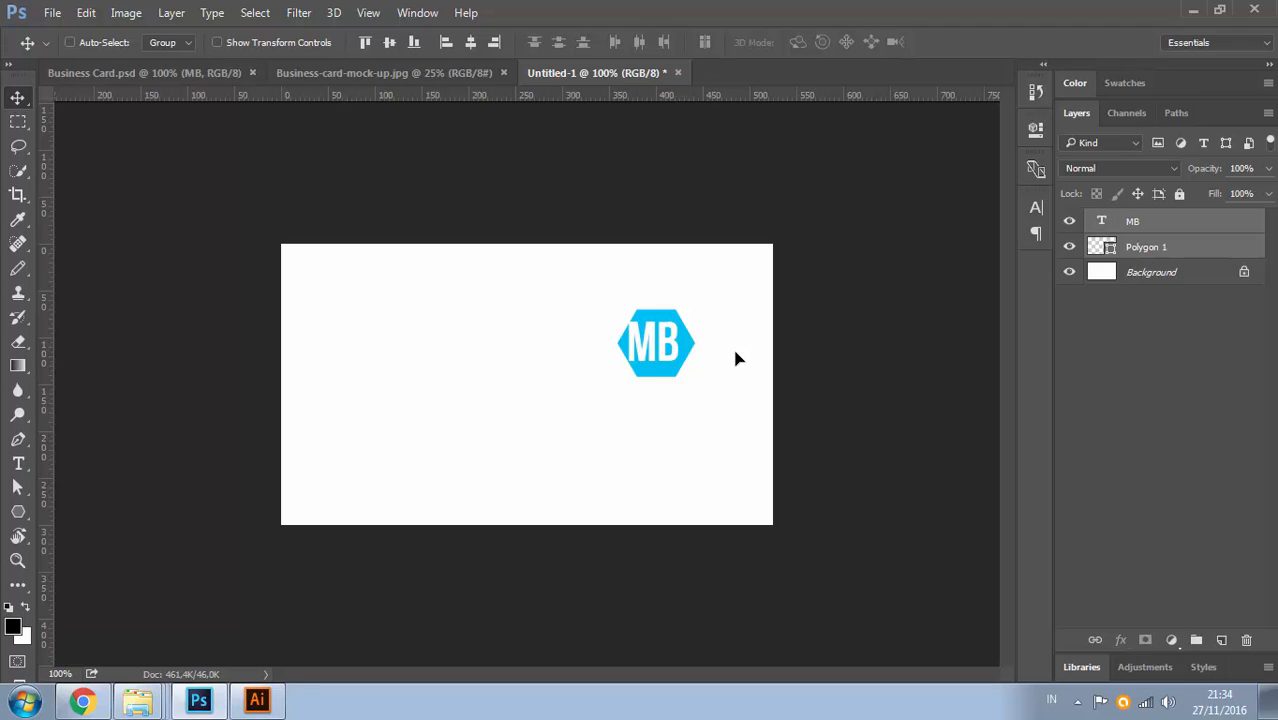
{"action": "left_click", "coordinate": [389, 42]}
{"action": "left_click", "coordinate": [470, 42]}
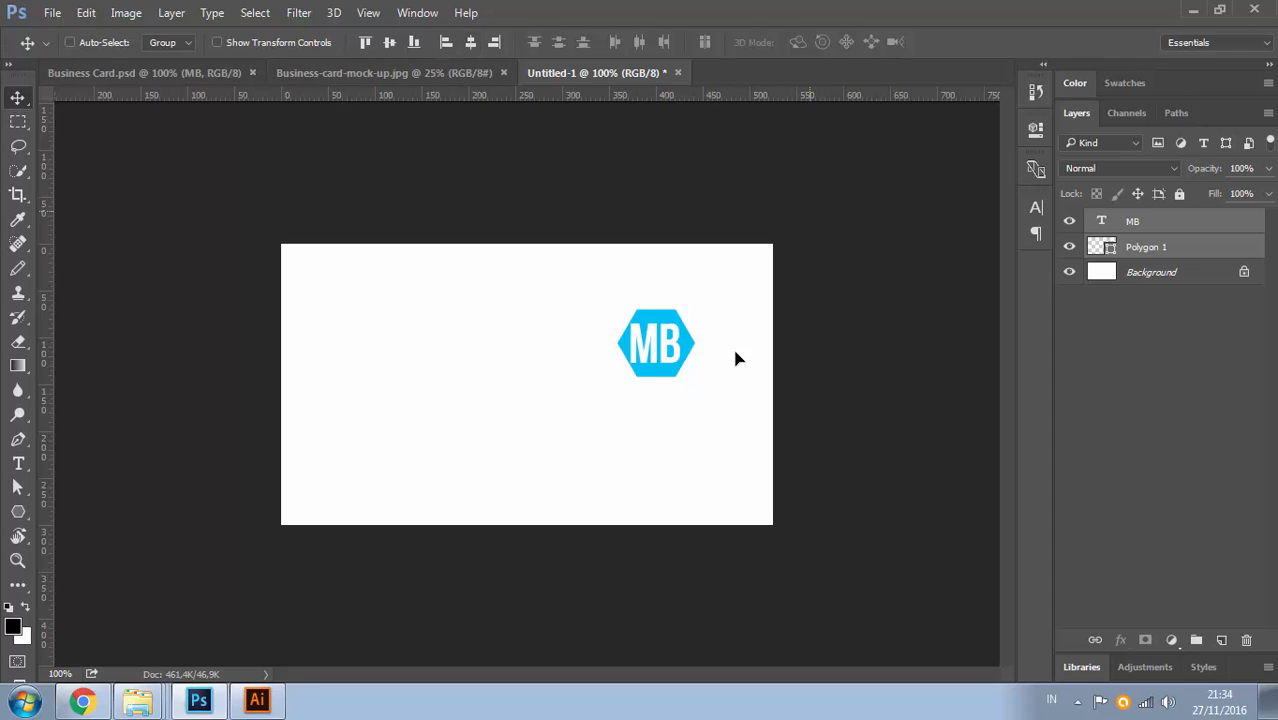
Scale the MB text down slightly about its center to leave more margin inside the hexagon
{"action": "left_click", "coordinate": [1133, 221]}
{"action": "key", "text": "ctrl+t"}
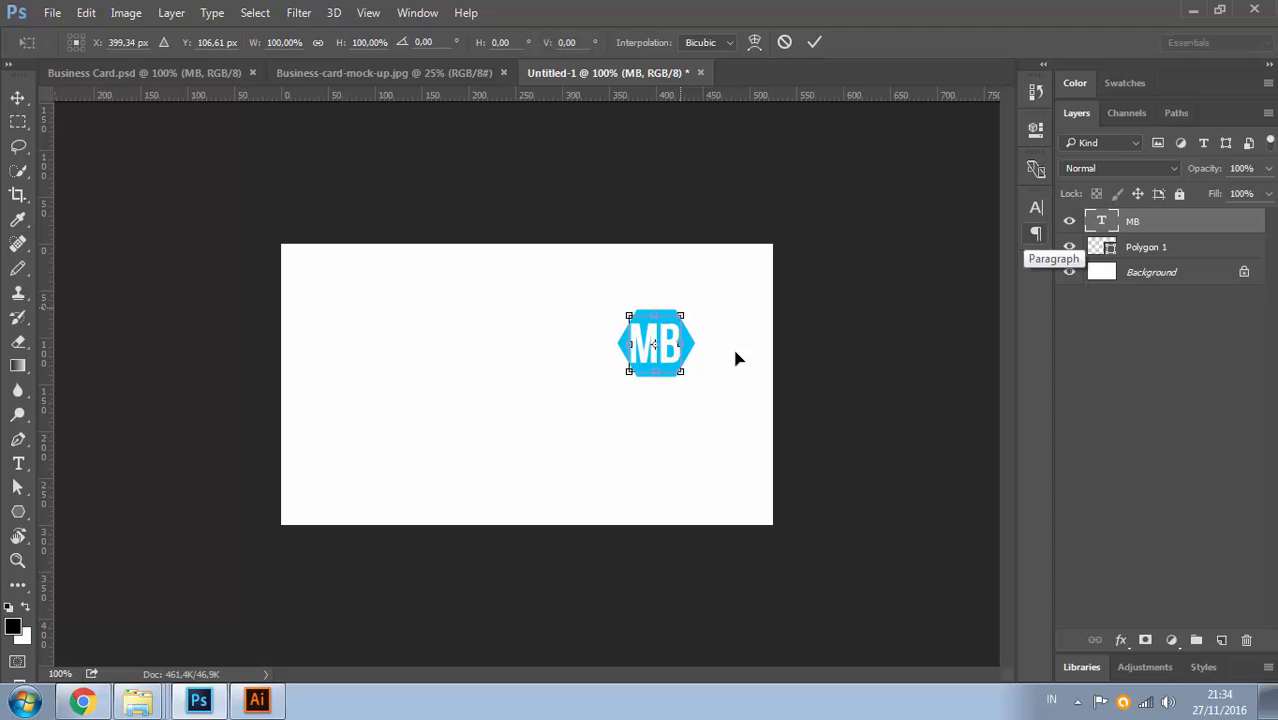
{"action": "left_click_drag", "start_coordinate": [681, 315], "coordinate": [677, 320]}
{"action": "key", "text": "Return"}
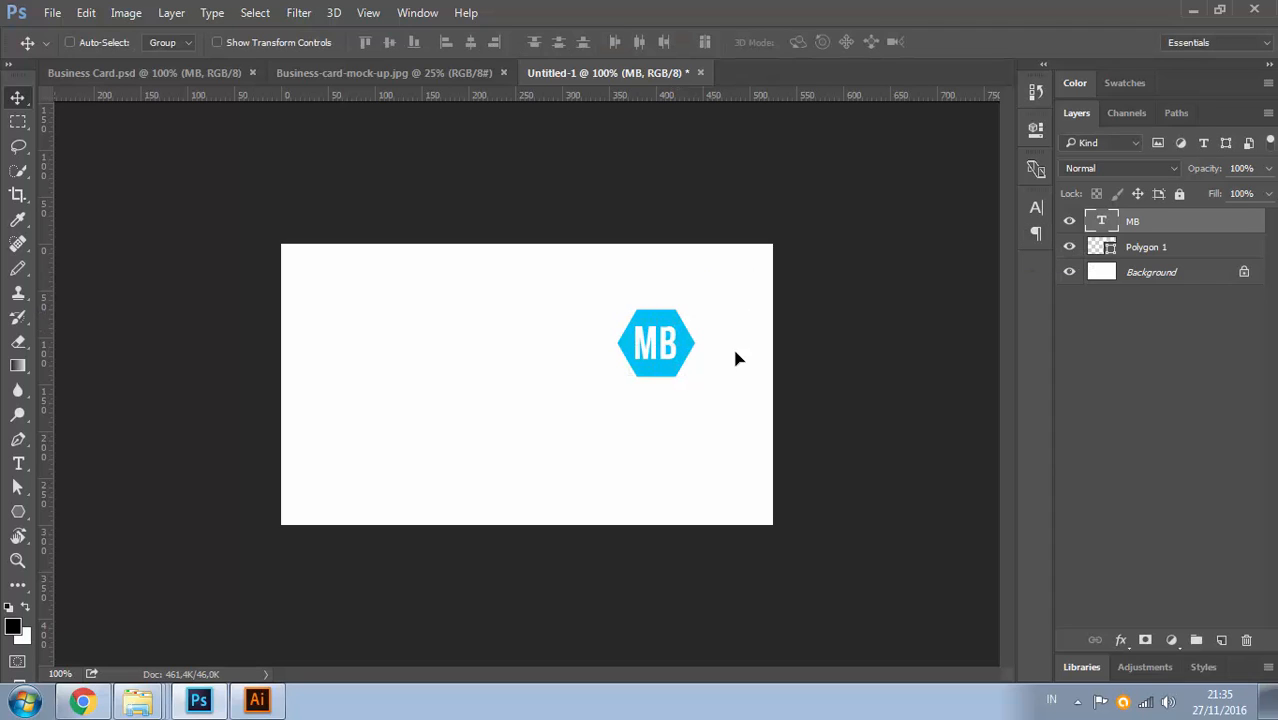
{"action": "left_click_drag", "start_coordinate": [775, 210], "coordinate": [759, 210]}
{"action": "key", "text": "ctrl+z"}
{"action": "left_click_drag", "start_coordinate": [409, 94], "coordinate": [418, 276]}
{"action": "key", "text": "ctrl+z"}
Open the measurement unit choices for the rulers
{"action": "right_click", "coordinate": [441, 94]}
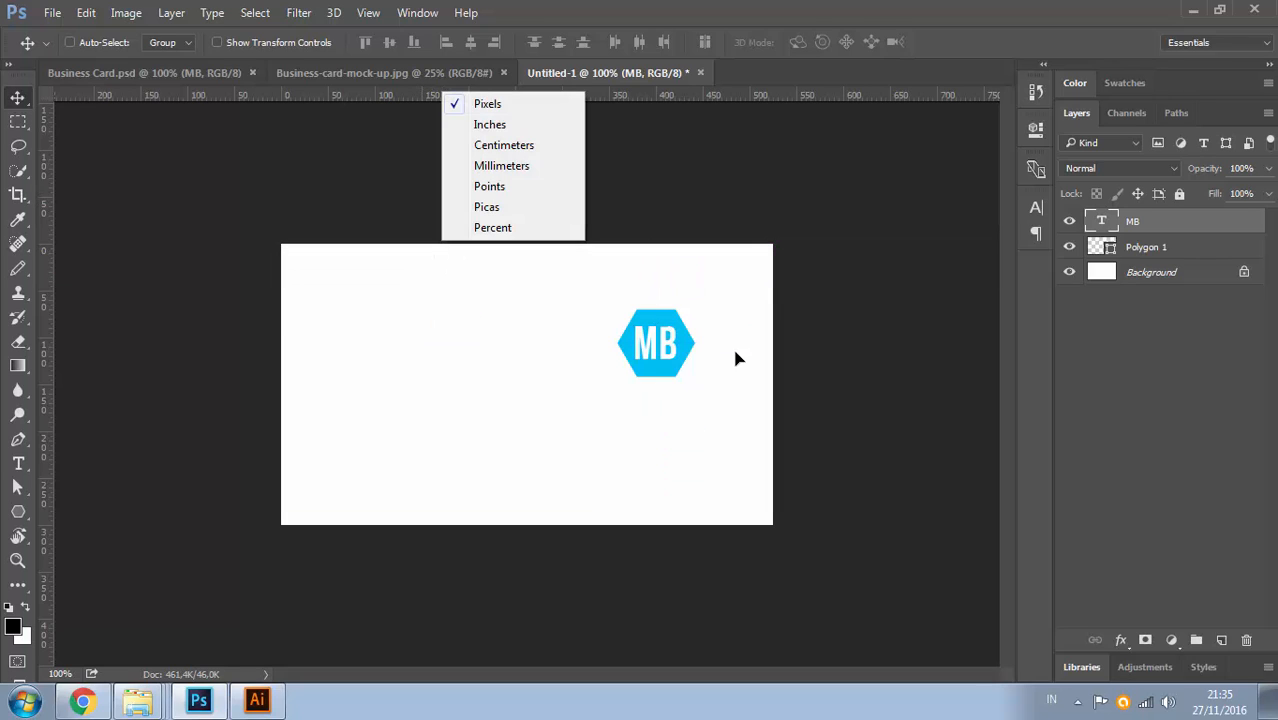
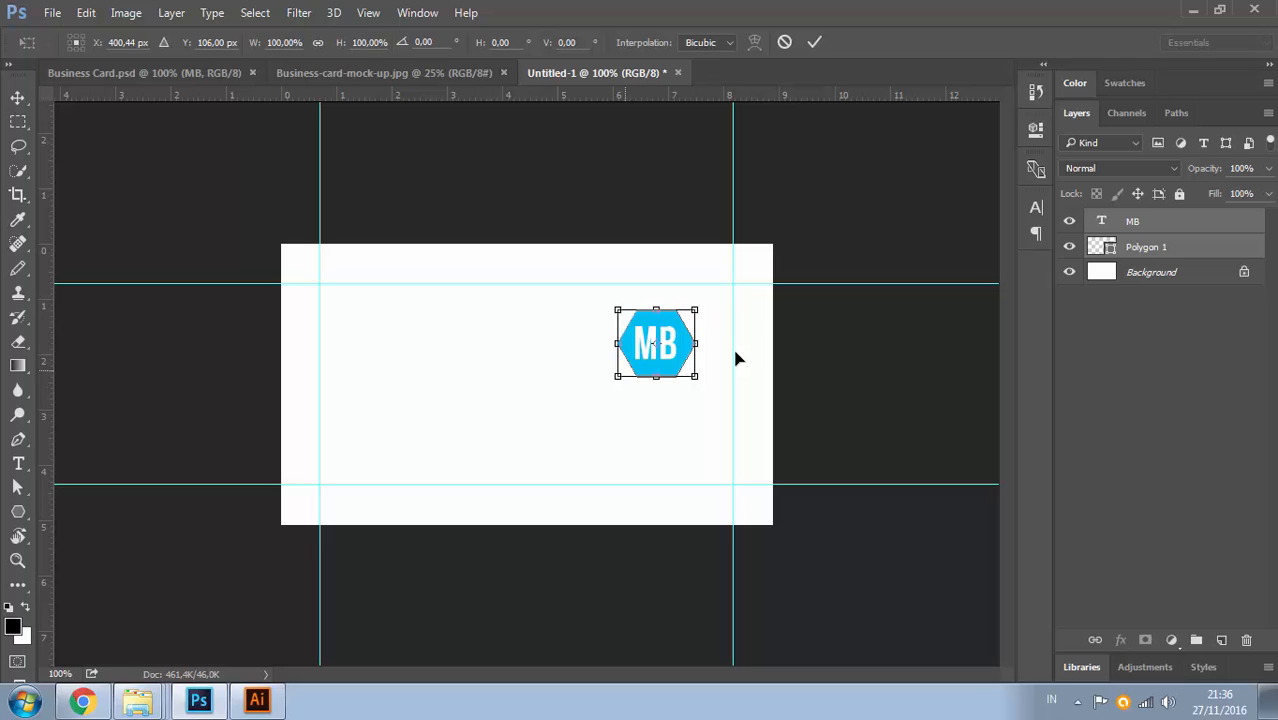
Enlarge the MB text and hexagon together and move them up until the hexagon's top edge meets the upper guide
{"action": "left_click_drag", "start_coordinate": [617, 376], "coordinate": [595, 396]}
{"action": "left_click_drag", "start_coordinate": [668, 367], "coordinate": [671, 341]}
{"action": "key", "text": "Return"}
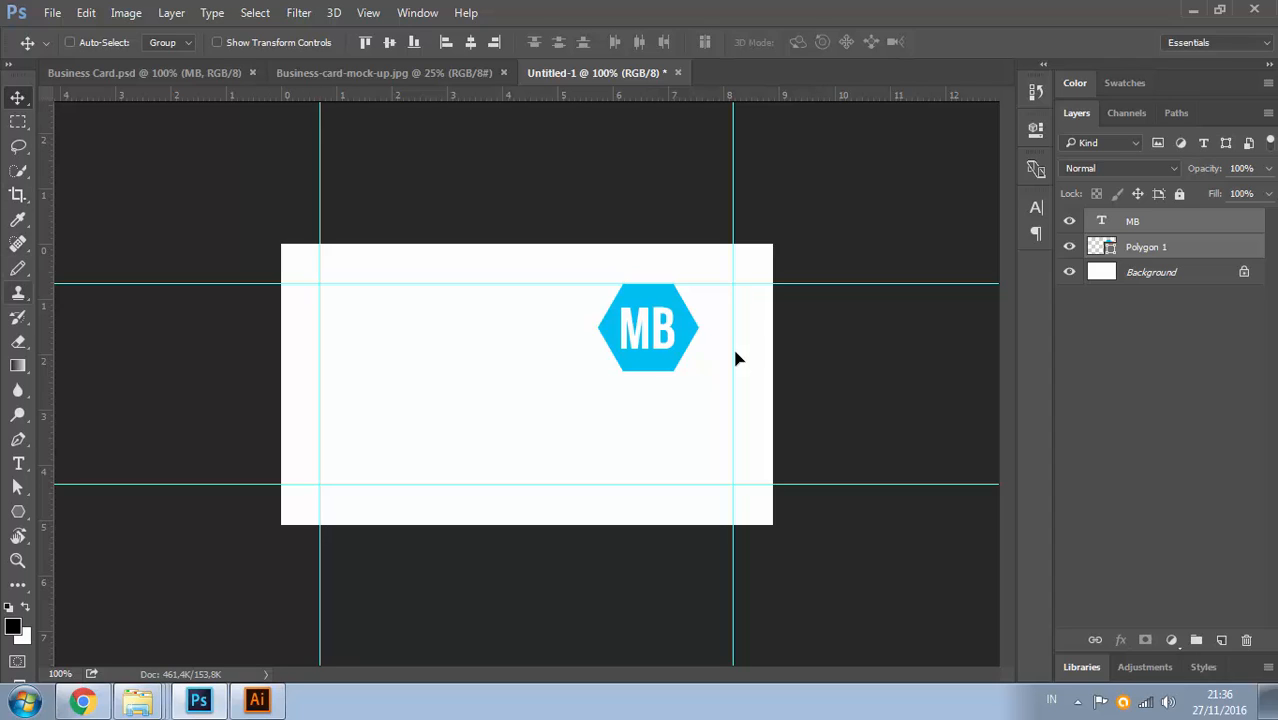
Add the text "MyBusiness" in Bebas Neue Bold at 9 pt on the empty area below the hexagon
{"action": "left_click", "coordinate": [18, 463]}
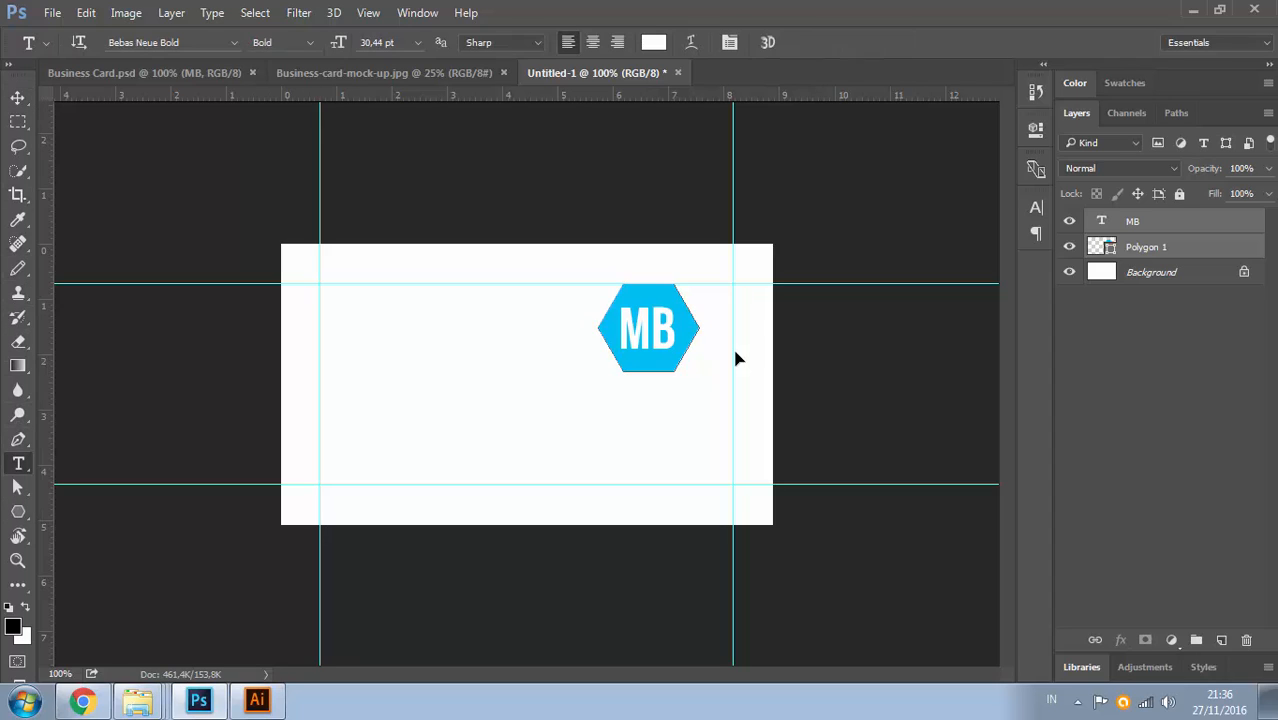
{"action": "left_click", "coordinate": [545, 418]}
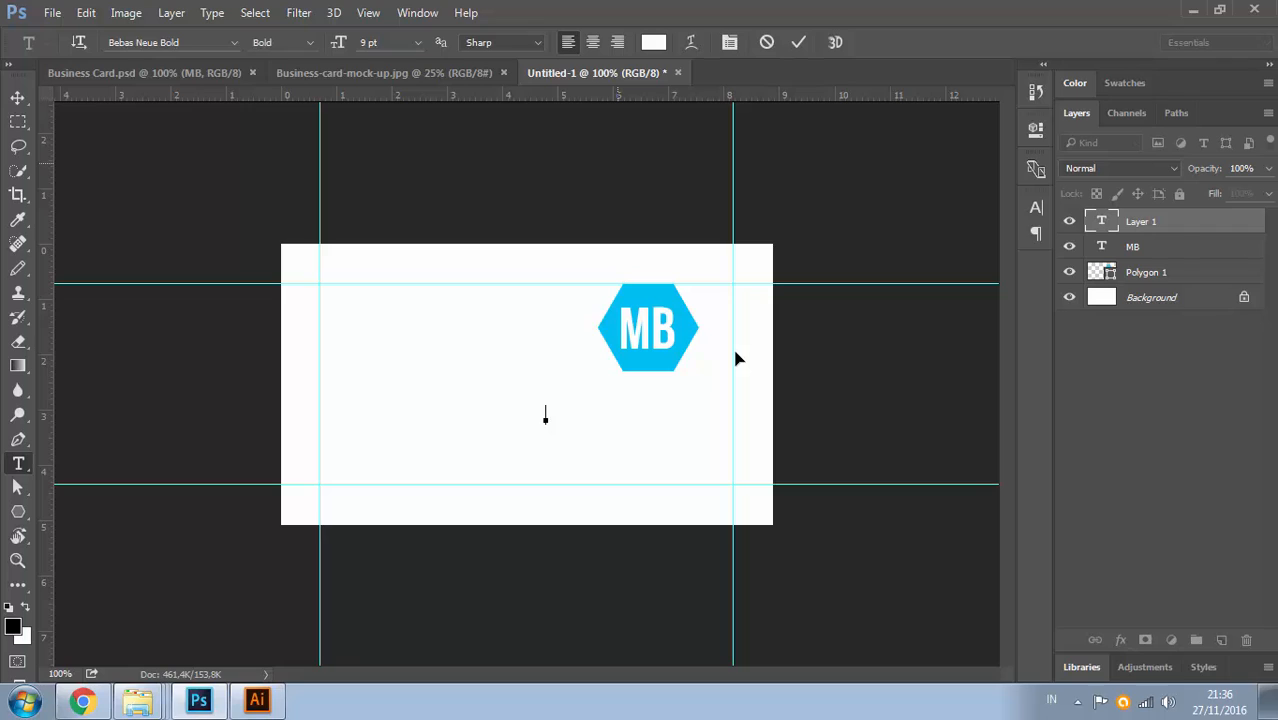
{"action": "type", "text": "MYRK BRAN"}
{"action": "key", "text": "ctrl+Return"}
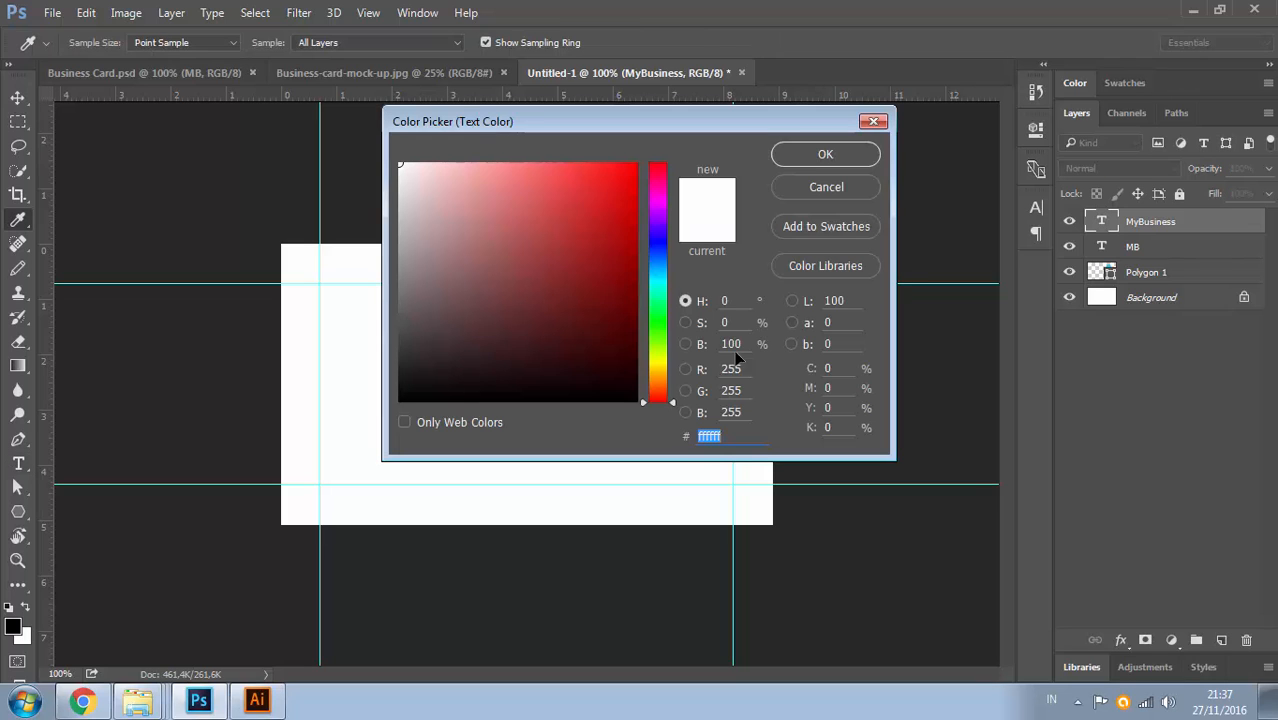
Color the MyBusiness text with the hexagon's blue, 00bff3
{"action": "left_click_drag", "start_coordinate": [560, 121], "coordinate": [911, 276]}
{"action": "left_click", "coordinate": [685, 335]}
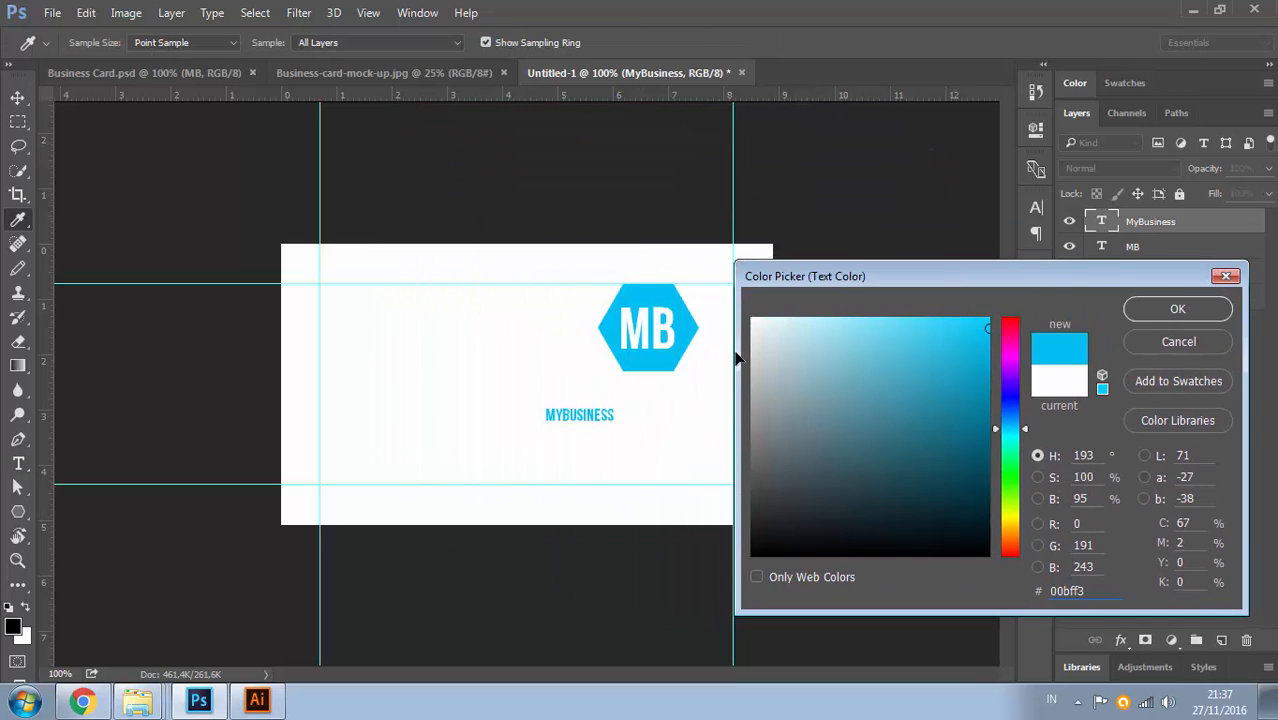
{"action": "left_click", "coordinate": [1176, 309]}
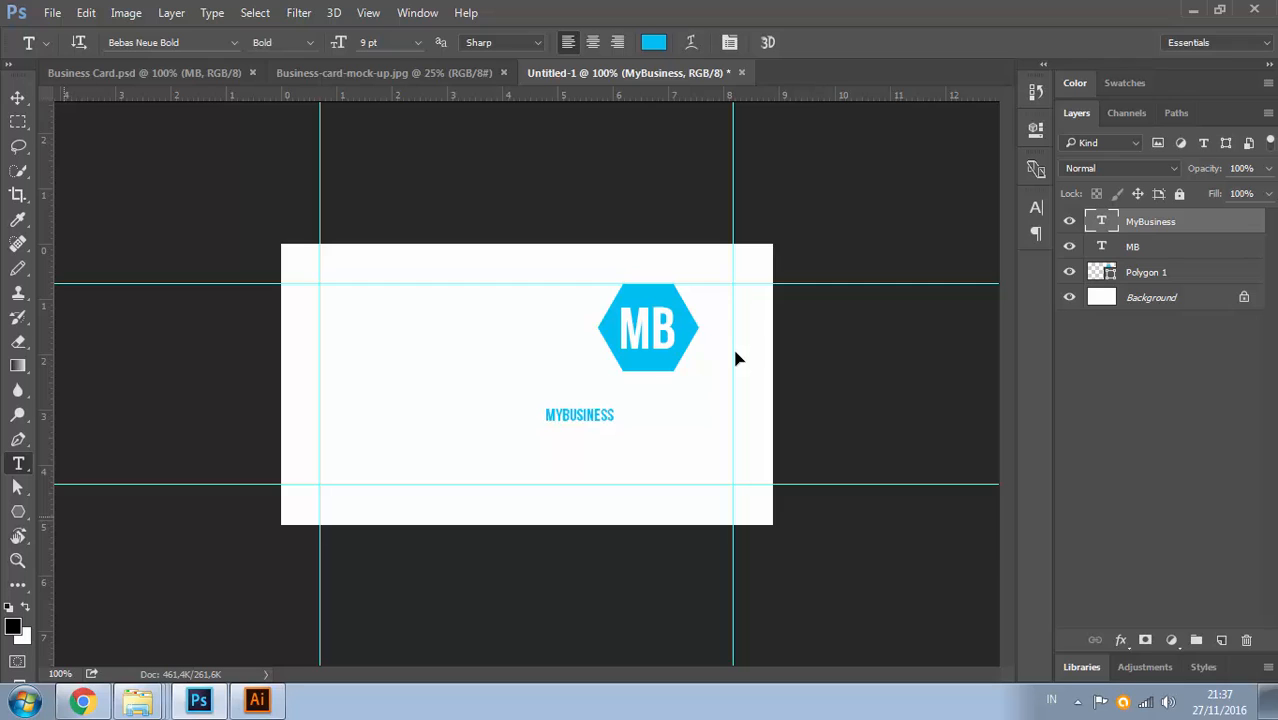
Recolor only the letters "My" in the MyBusiness text to a very dark gray, as in the finished design
{"action": "key", "text": "ctrl+Tab"}
{"action": "key", "text": "ctrl+shift+Tab"}
{"action": "left_click_drag", "start_coordinate": [562, 416], "coordinate": [545, 416]}
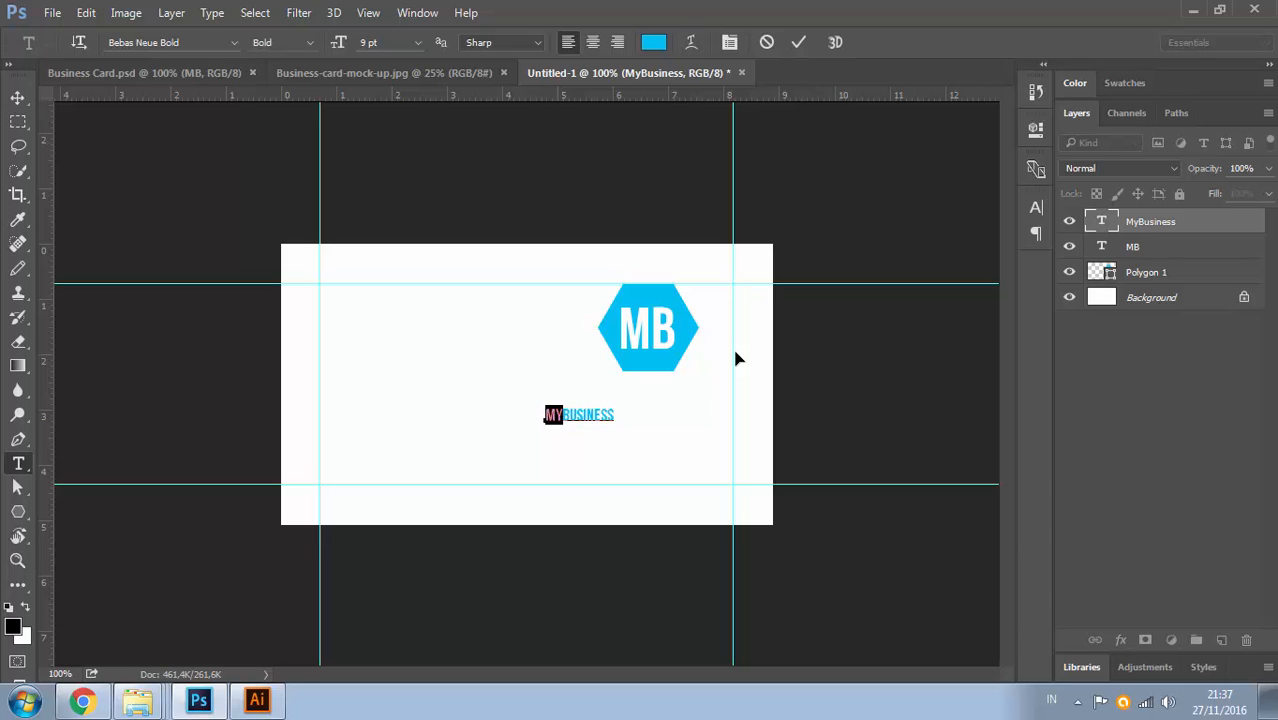
{"action": "left_click", "coordinate": [653, 42]}
{"action": "type", "text": "3e3e3e"}
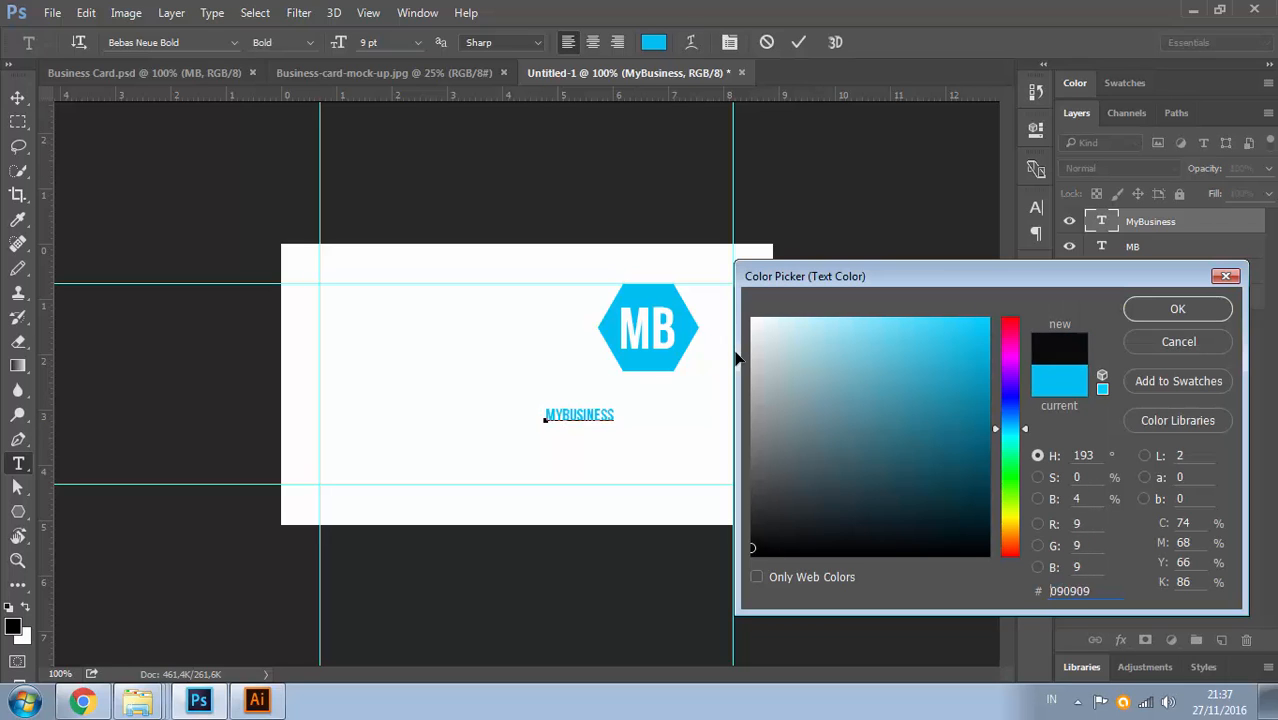
{"action": "left_click_drag", "start_coordinate": [752, 498], "coordinate": [752, 501]}
{"action": "key", "text": "Return"}
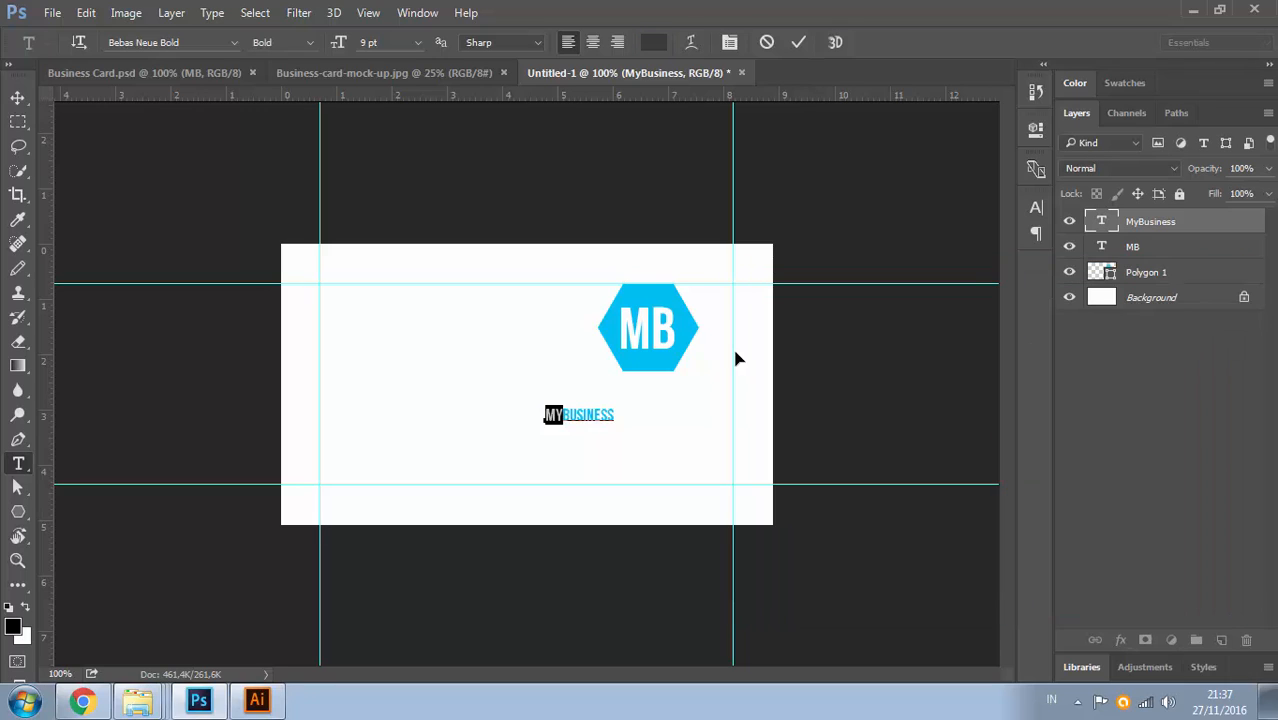
{"action": "key", "text": "ctrl+Return"}
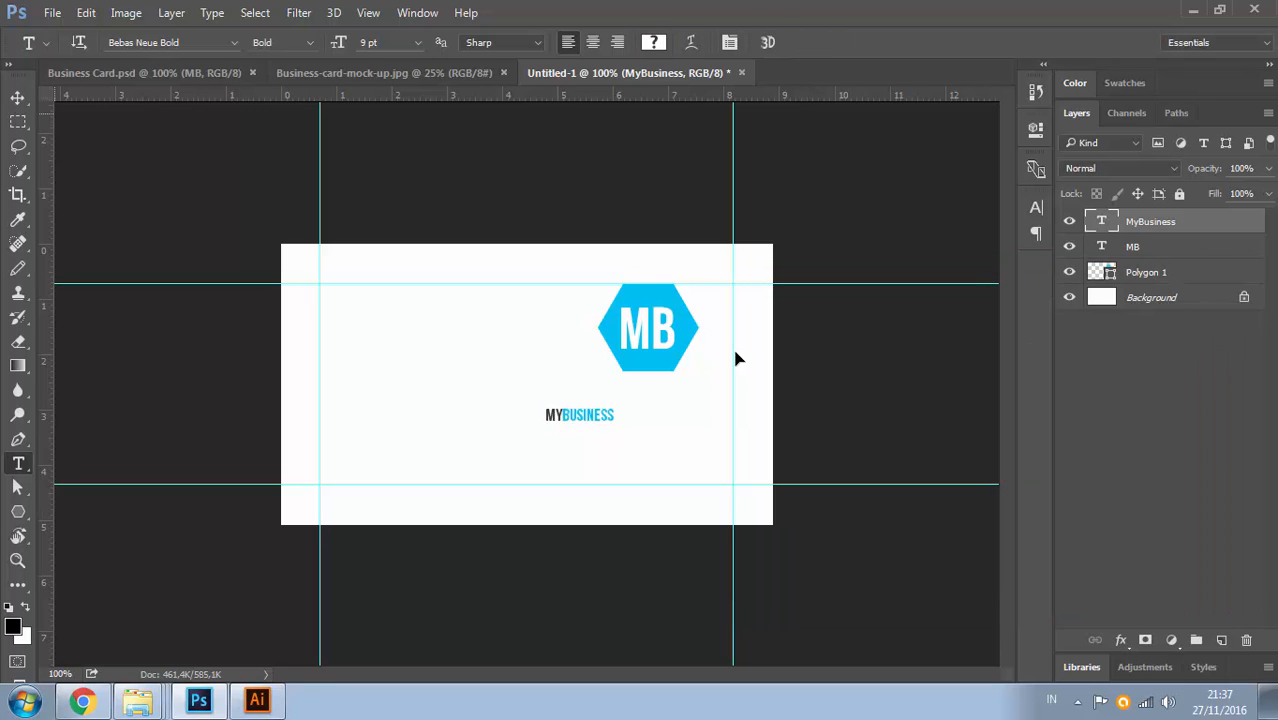
Scale the MyBusiness text up to the hexagon's width and place it directly beneath the hexagon
{"action": "key", "text": "v"}
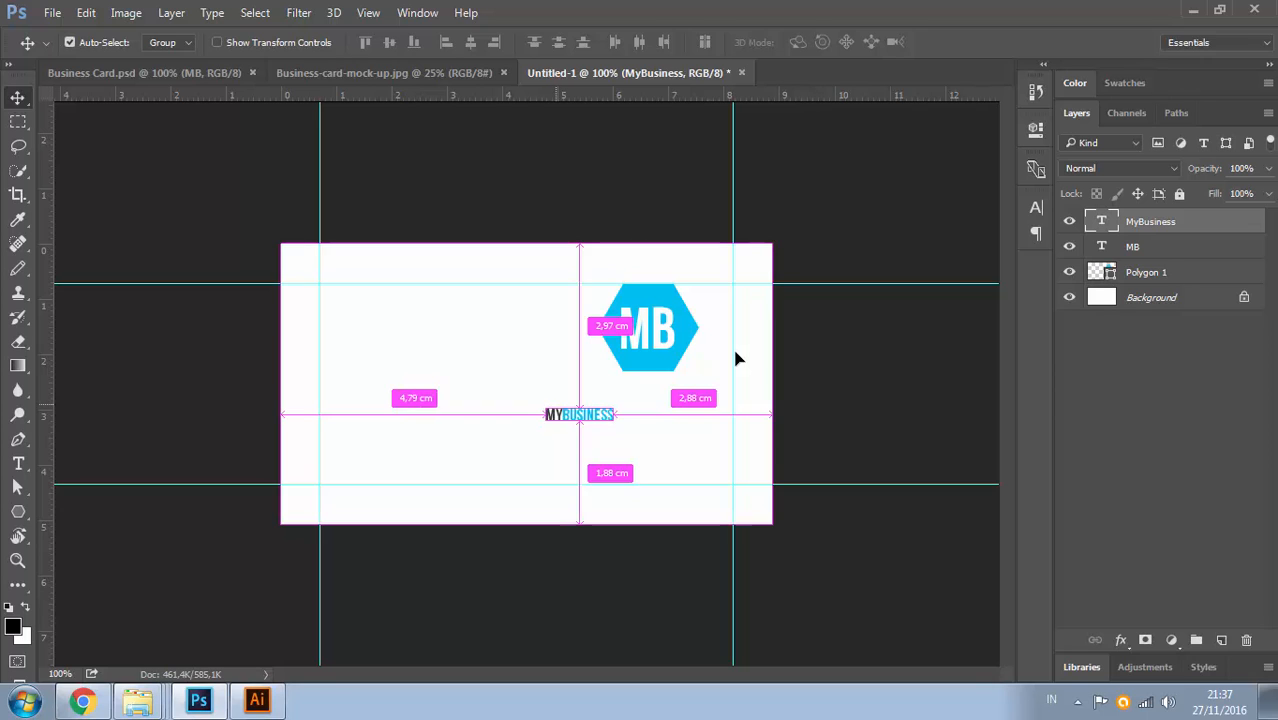
{"action": "key", "text": "ctrl+t"}
{"action": "left_click_drag", "start_coordinate": [615, 425], "coordinate": [650, 398]}
{"action": "key", "text": "Return"}
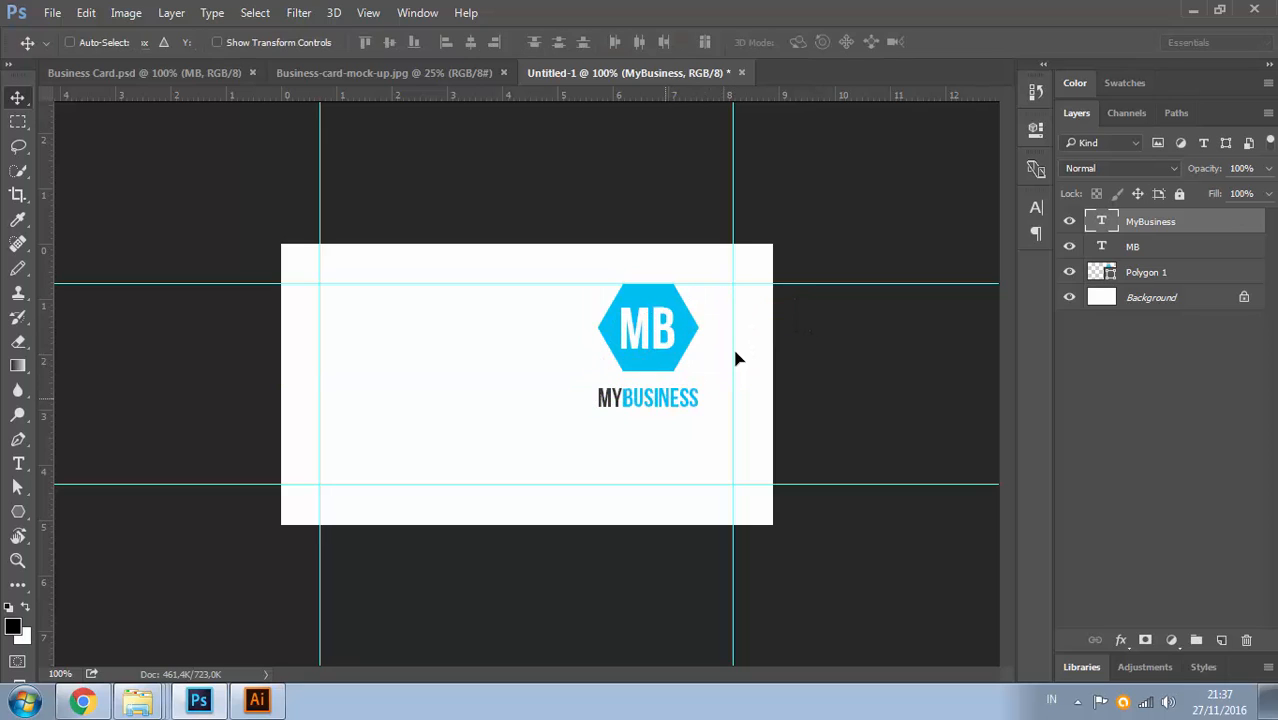
Start a 9 pt tagline text layer reading "Ta" on the empty area below MyBusiness
{"action": "key", "text": "ctrl+Tab"}
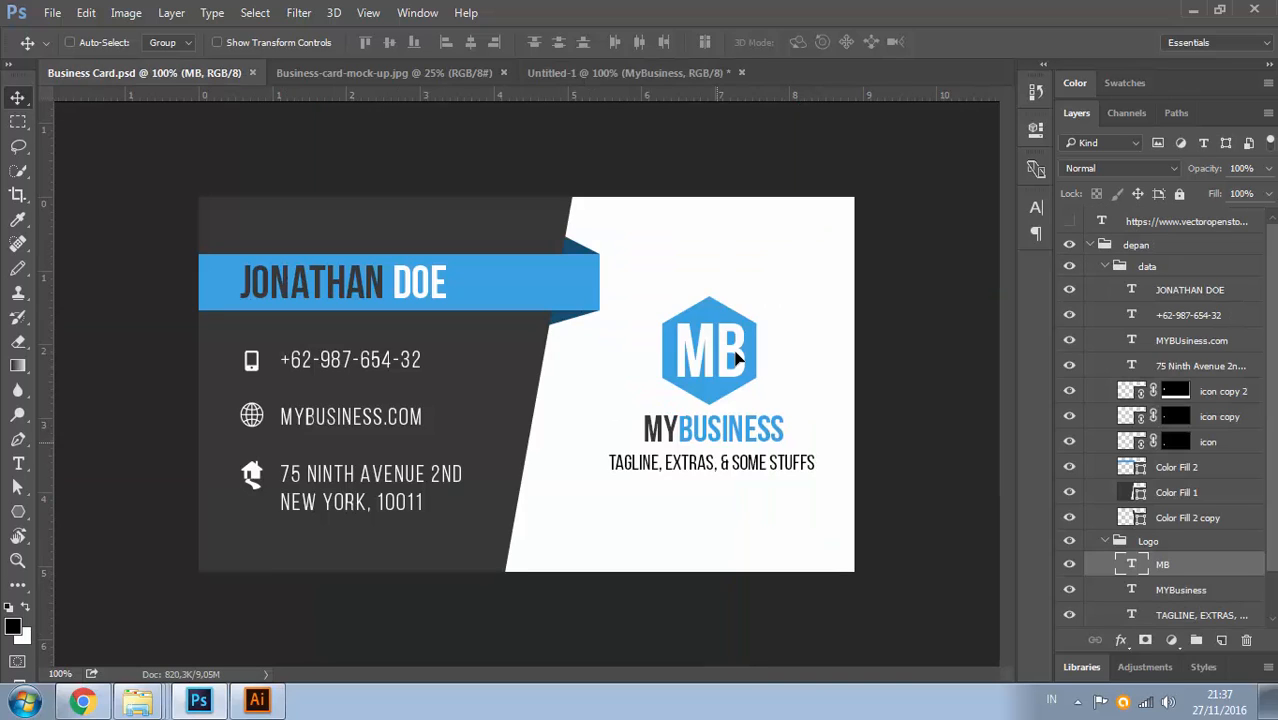
{"action": "key", "text": "ctrl+shift+Tab"}
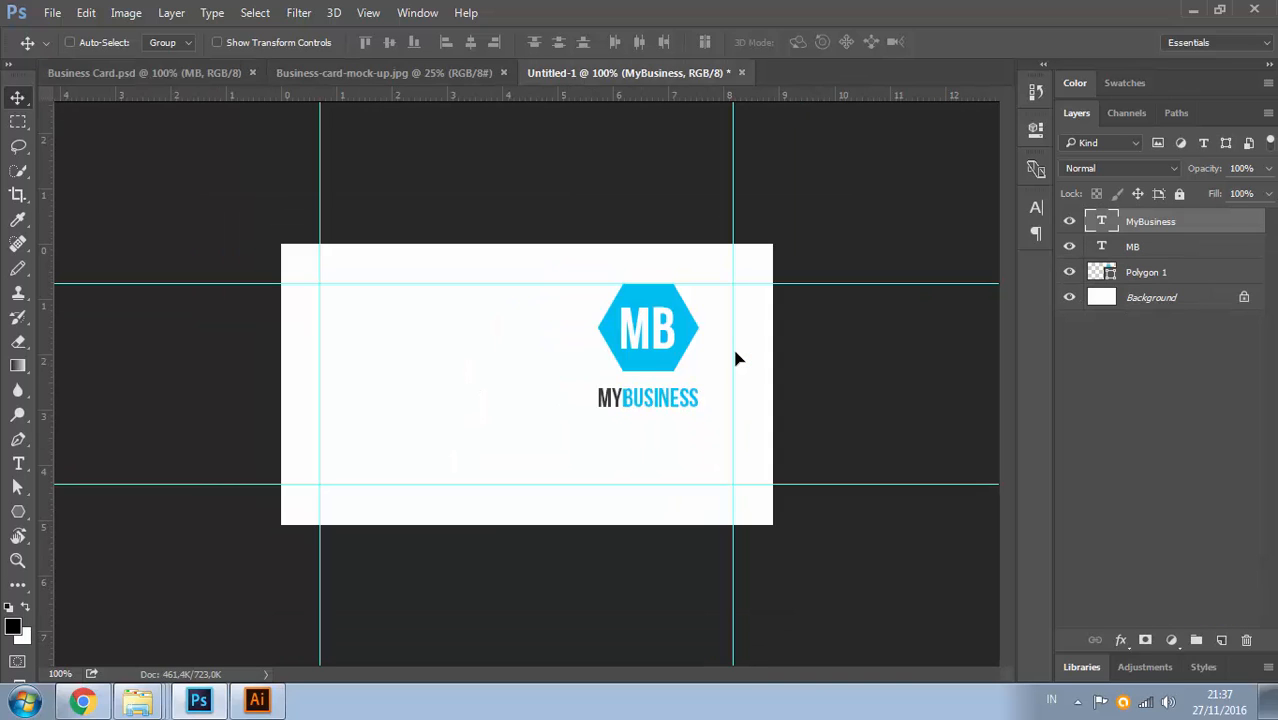
{"action": "key", "text": "t"}
{"action": "left_click", "coordinate": [18, 463]}
{"action": "left_click", "coordinate": [118, 463]}
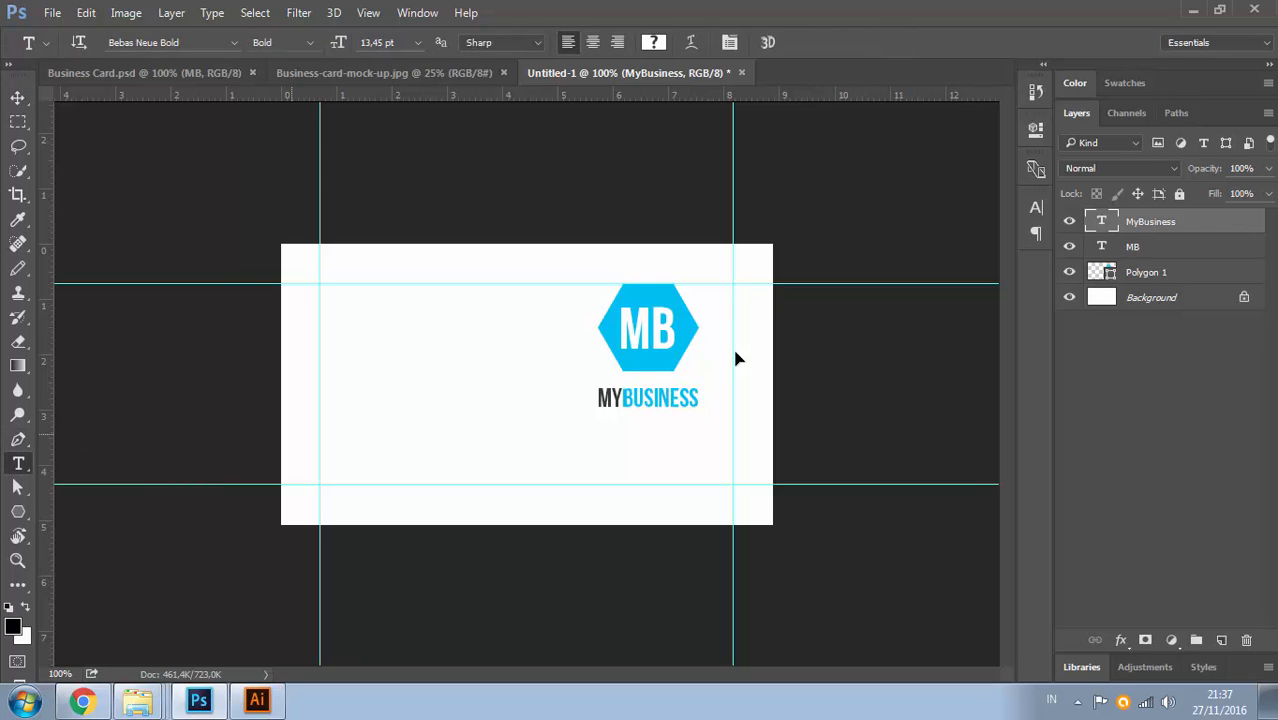
{"action": "left_click", "coordinate": [544, 441]}
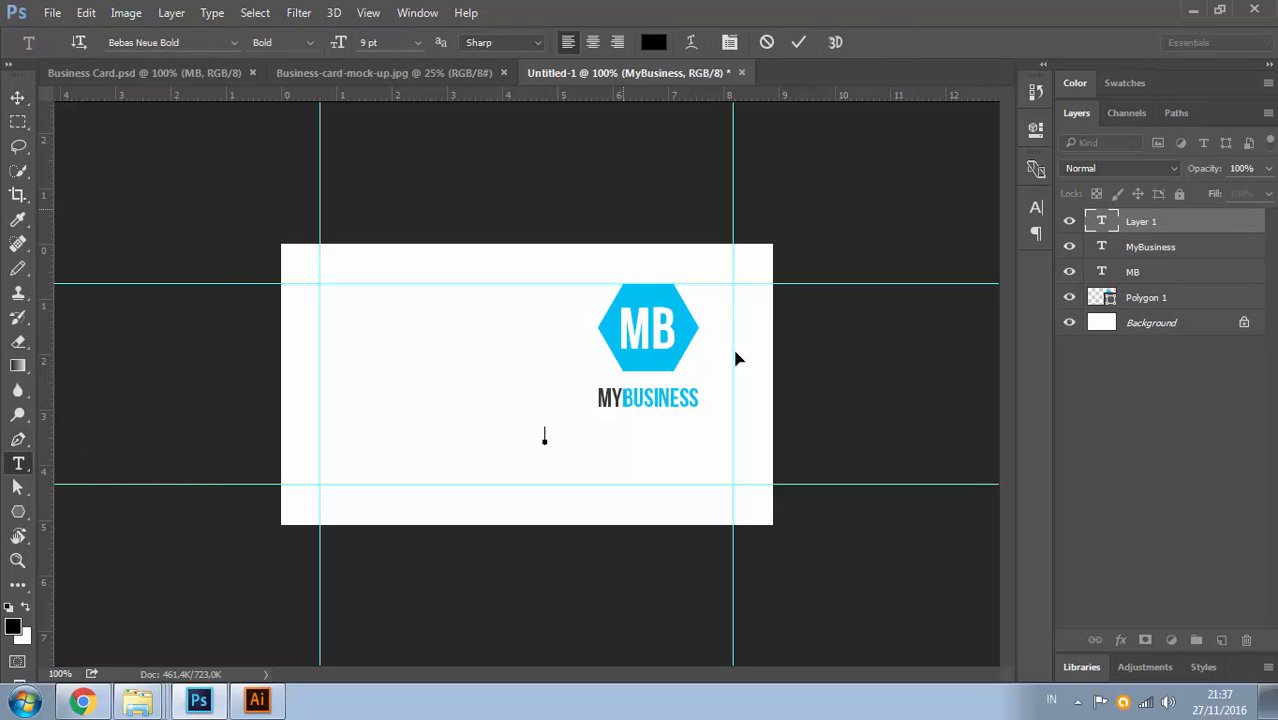
{"action": "type", "text": "JA"}
{"action": "key", "text": "ctrl+Return"}
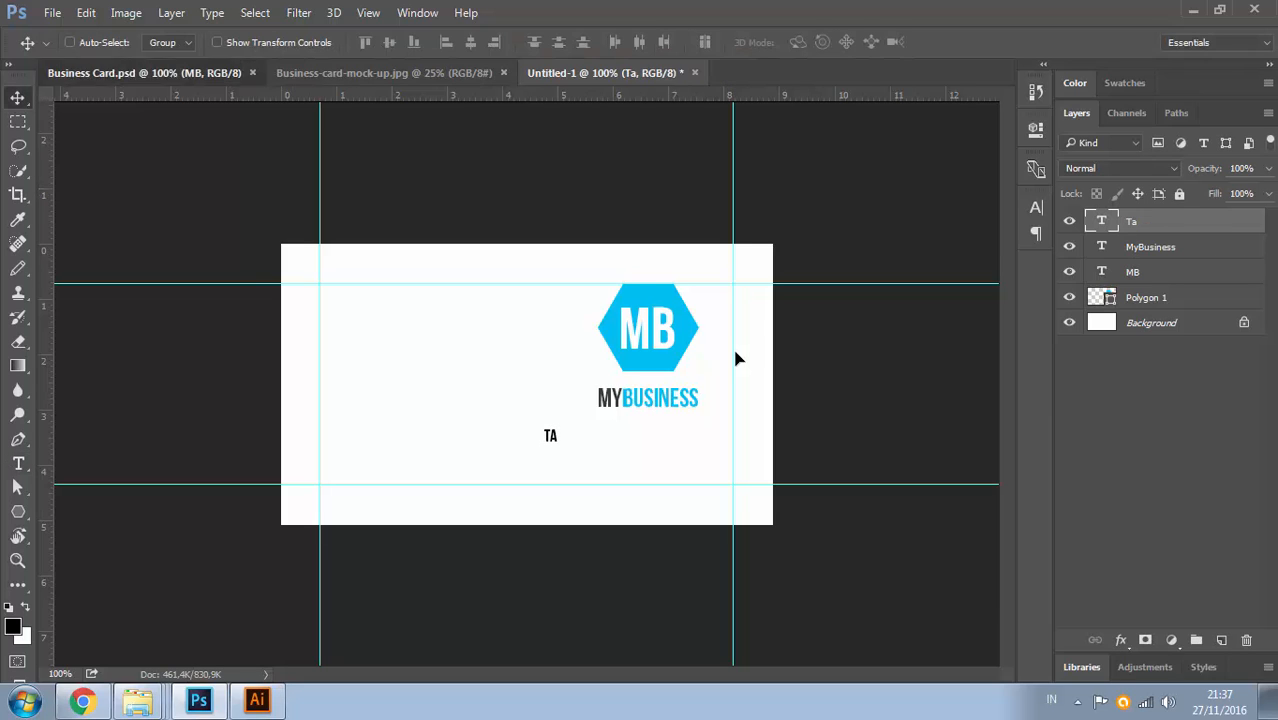
Set the "Ta" text to Bebas Neue Regular, matching the tagline font in Business Card.psd
{"action": "key", "text": "ctrl+Tab"}
{"action": "key", "text": "t"}
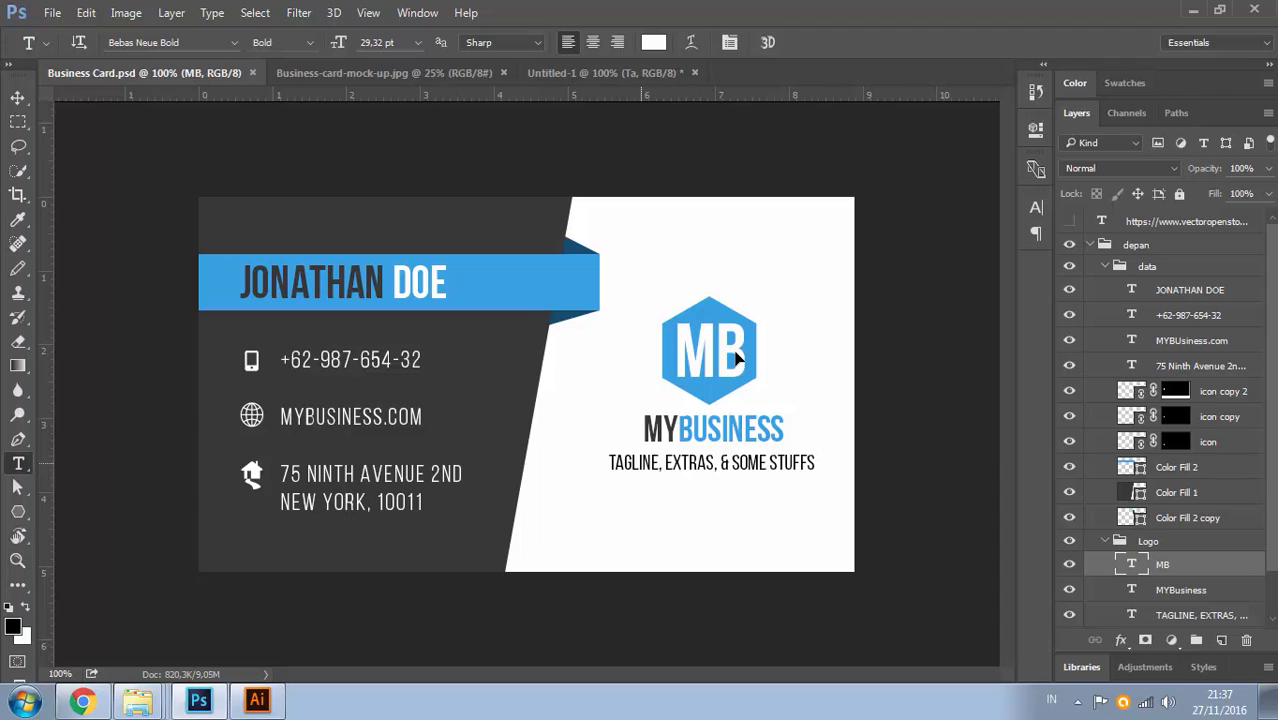
{"action": "left_click", "coordinate": [645, 466]}
{"action": "key", "text": "ctrl+Return"}
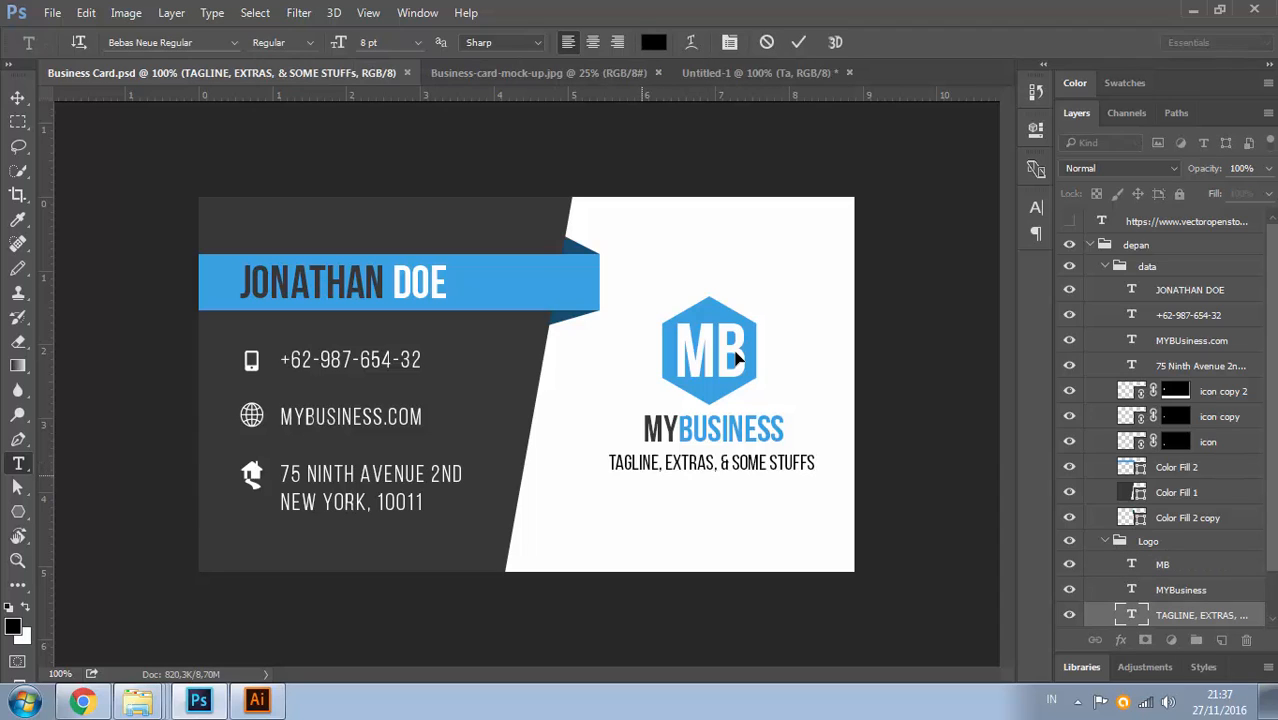
{"action": "key", "text": "ctrl+shift+Tab"}
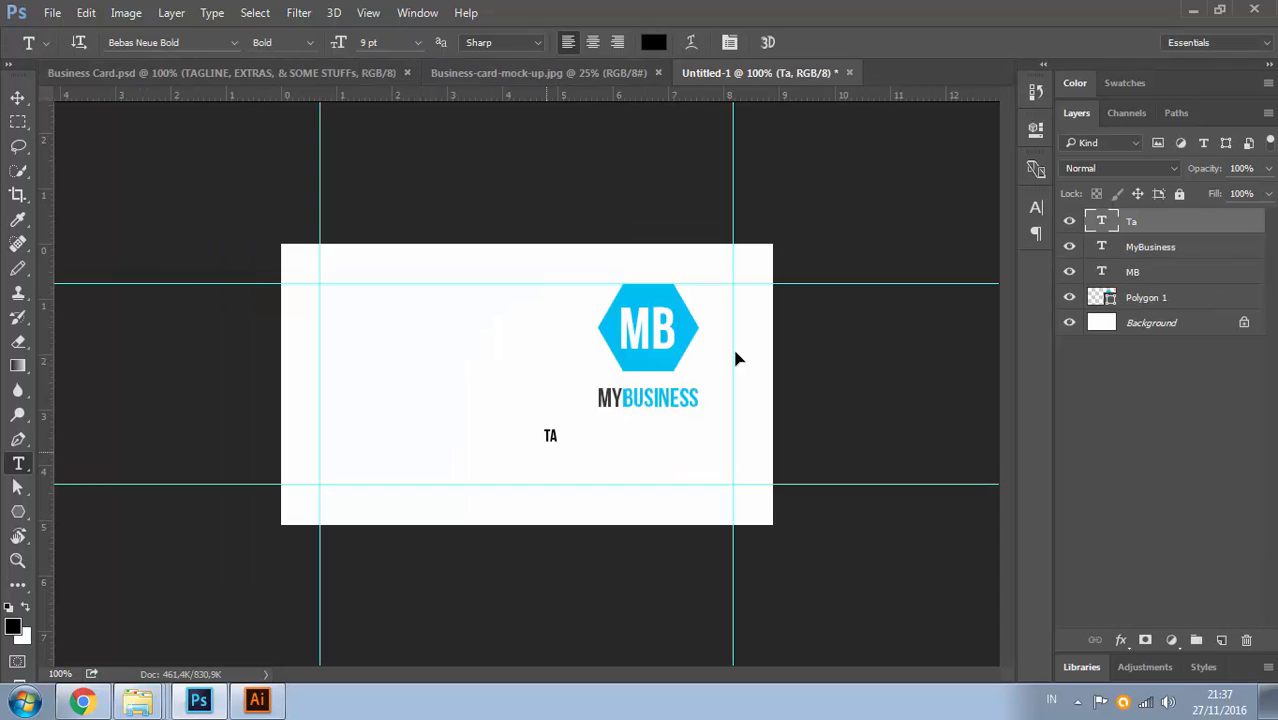
{"action": "key", "text": "Return"}
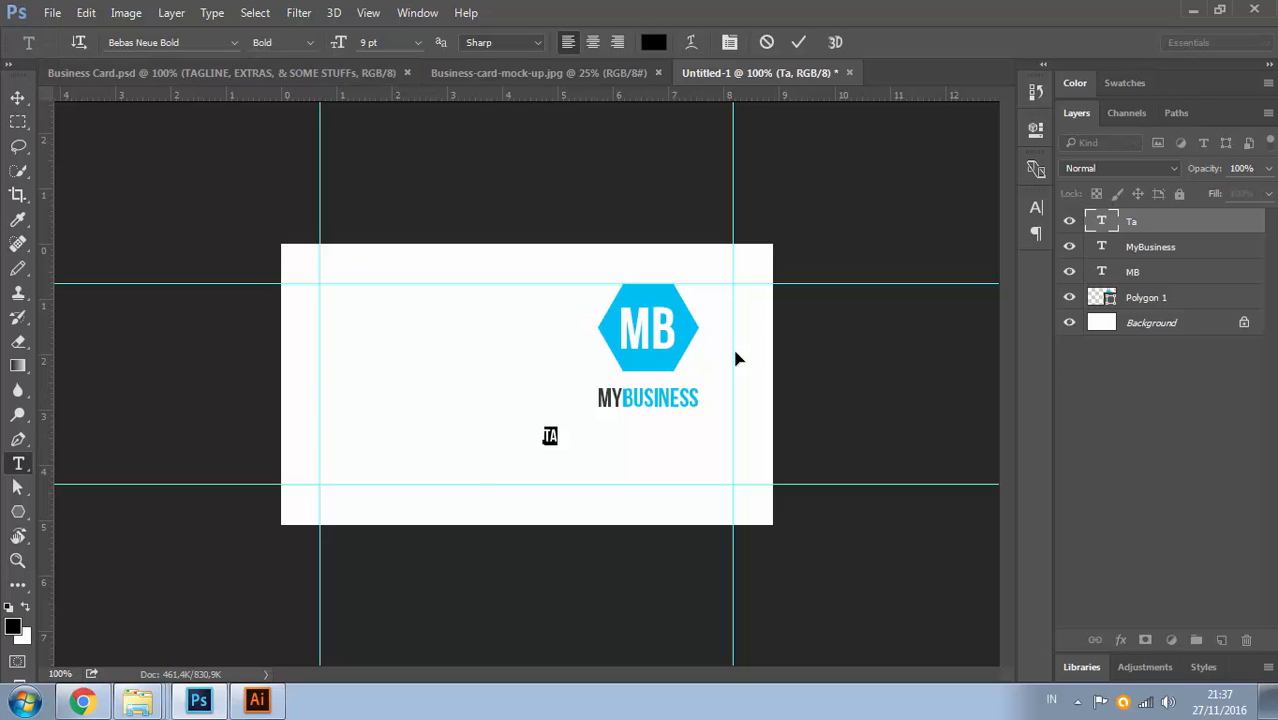
{"action": "left_click", "coordinate": [234, 43]}
{"action": "left_click", "coordinate": [310, 43]}
{"action": "left_click", "coordinate": [310, 43]}
{"action": "left_click", "coordinate": [314, 104]}
Replace the "Ta" text with the tagline "Slogan Perusahaan, dan terus"
{"action": "left_click", "coordinate": [541, 436]}
{"action": "key", "text": "ctrl+a"}
{"action": "type", "text": "SLO"}
{"action": "key", "text": "BackSpace"}
{"action": "key", "text": "BackSpace"}
{"action": "type", "text": "LOGAN PERUSAH"}
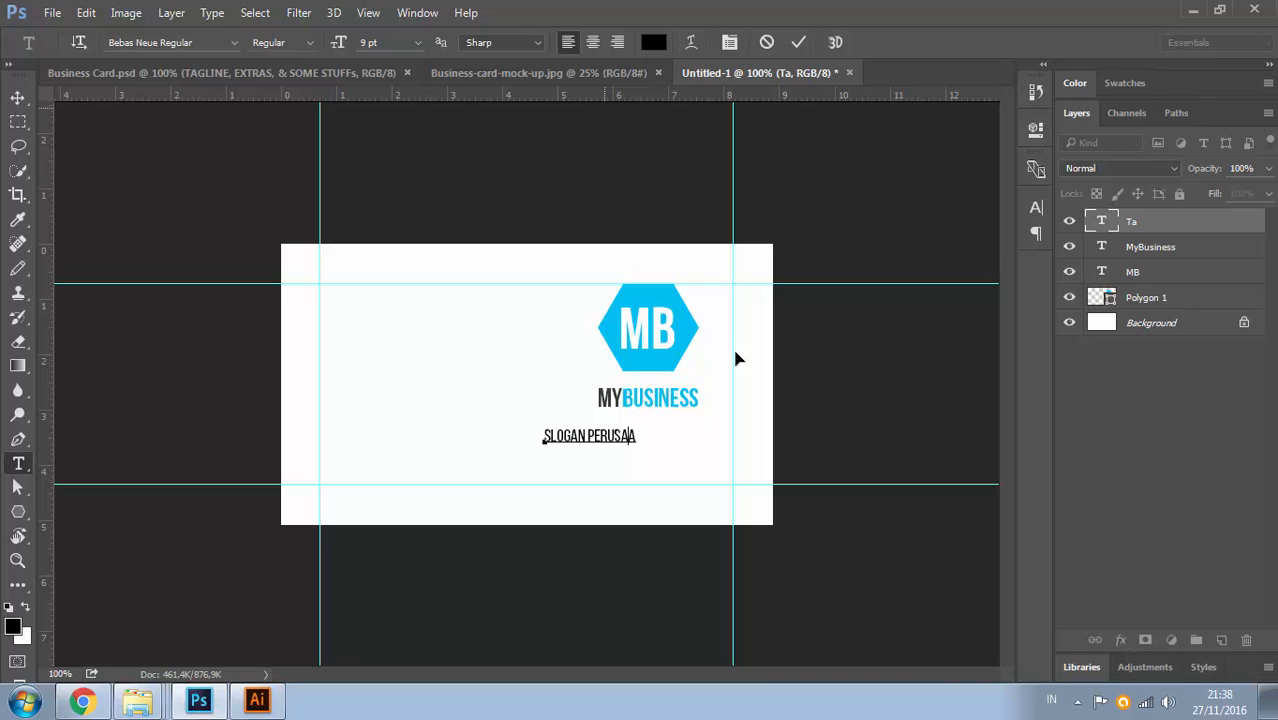
{"action": "key", "text": "BackSpace"}
{"action": "type", "text": "HAAN"}
{"action": "type", "text": ". DAN SE"}
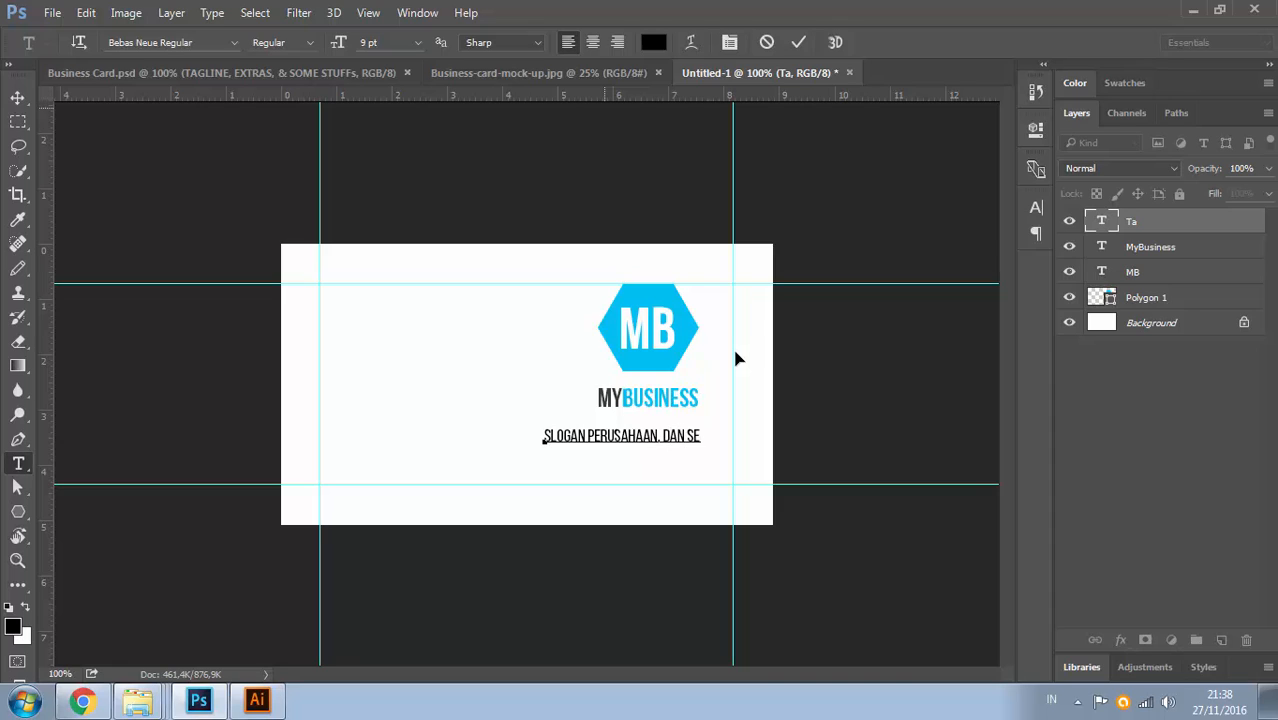
{"action": "key", "text": "BackSpace"}
{"action": "key", "text": "BackSpace"}
{"action": "type", "text": "TERUS"}
{"action": "key", "text": "ctrl+Return"}
{"action": "key", "text": "v"}
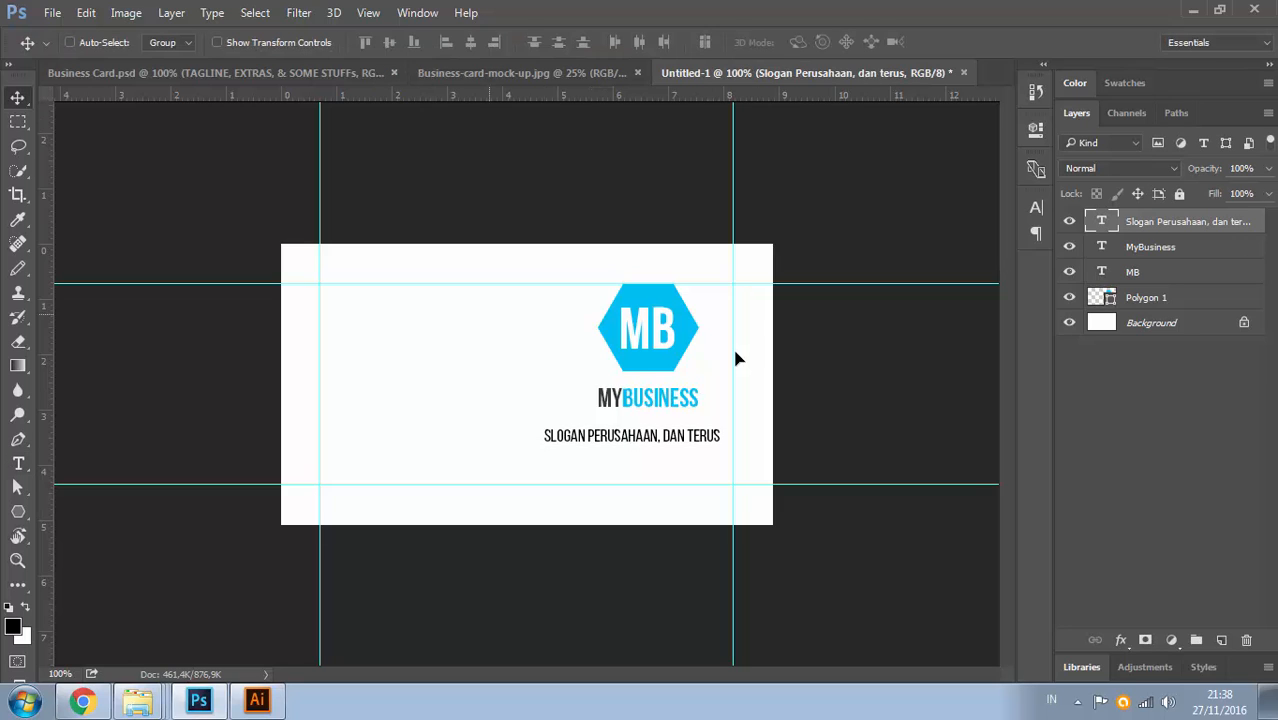
Move the tagline beneath the MyBusiness text and shorten it to "Slogan Perusahaan, terus"
{"action": "left_click_drag", "start_coordinate": [655, 438], "coordinate": [701, 437]}
{"action": "key", "text": "t"}
{"action": "left_click", "coordinate": [704, 430]}
{"action": "double_click", "coordinate": [704, 430]}
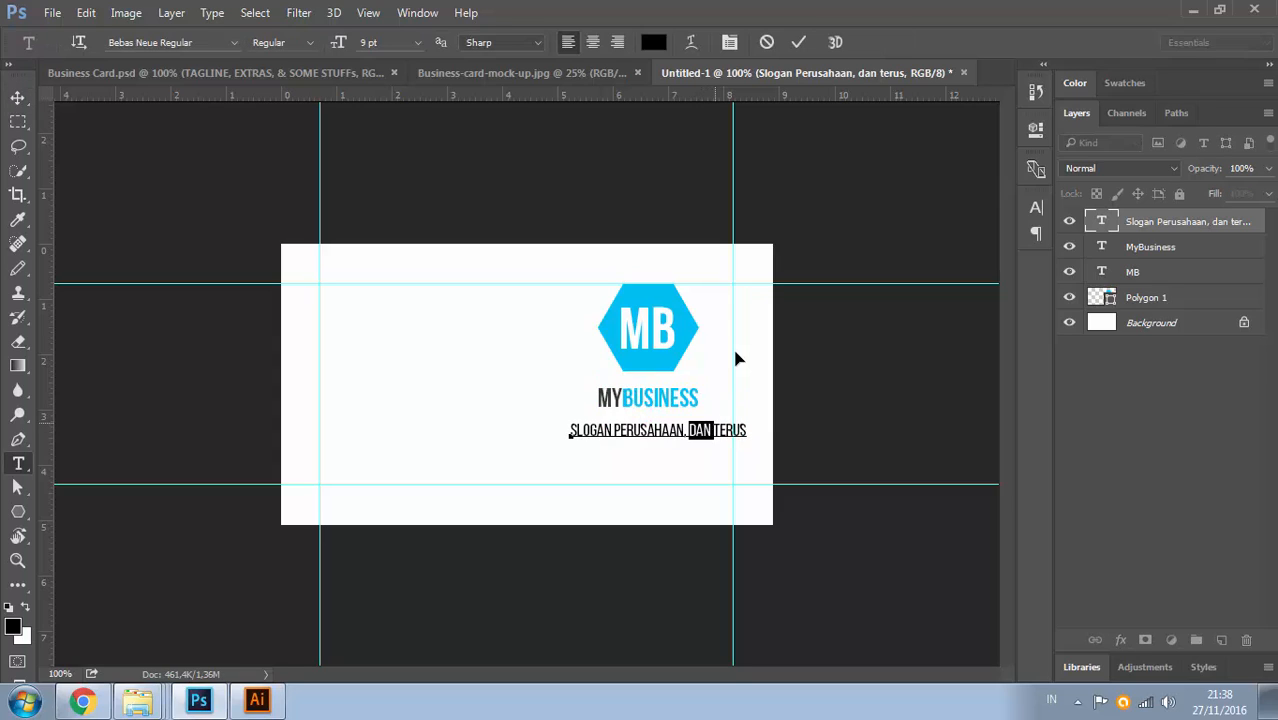
{"action": "key", "text": "BackSpace"}
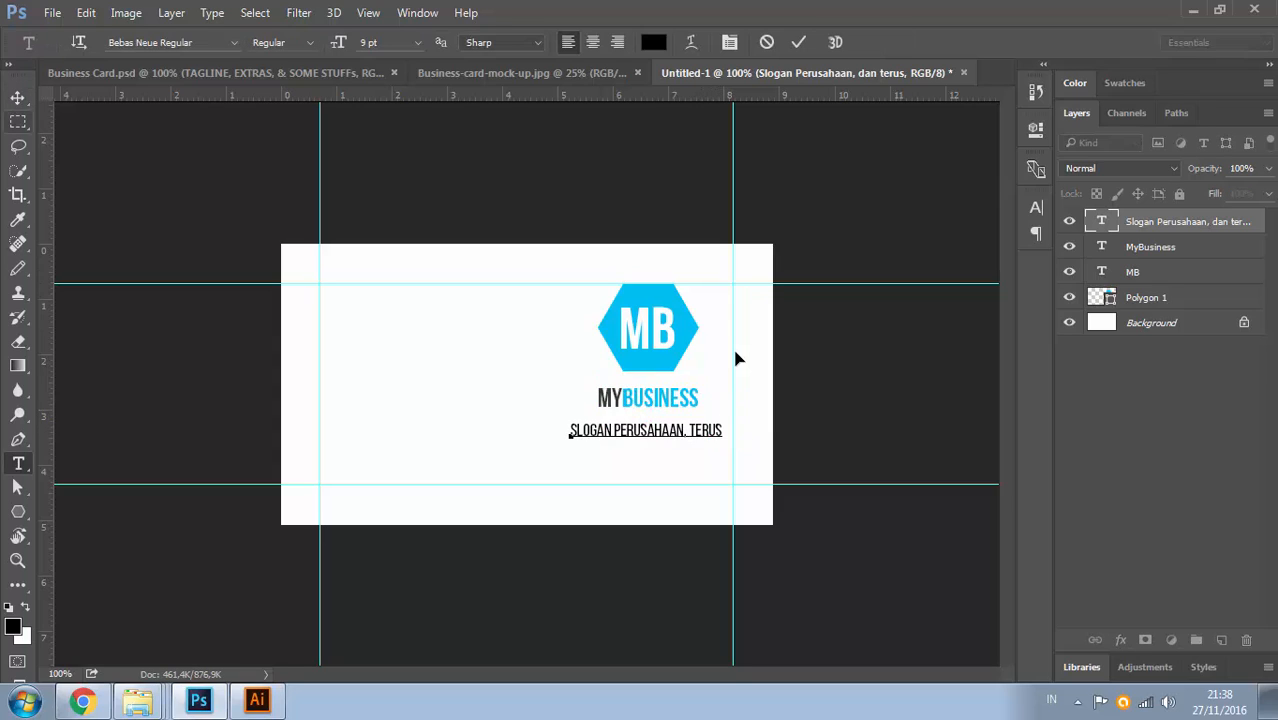
{"action": "key", "text": "ctrl+Return"}
{"action": "key", "text": "v"}
Compare the logo spacing with the finished card and move the MyBusiness text up, close to the hexagon's lower edge
{"action": "key", "text": "ctrl+Tab"}
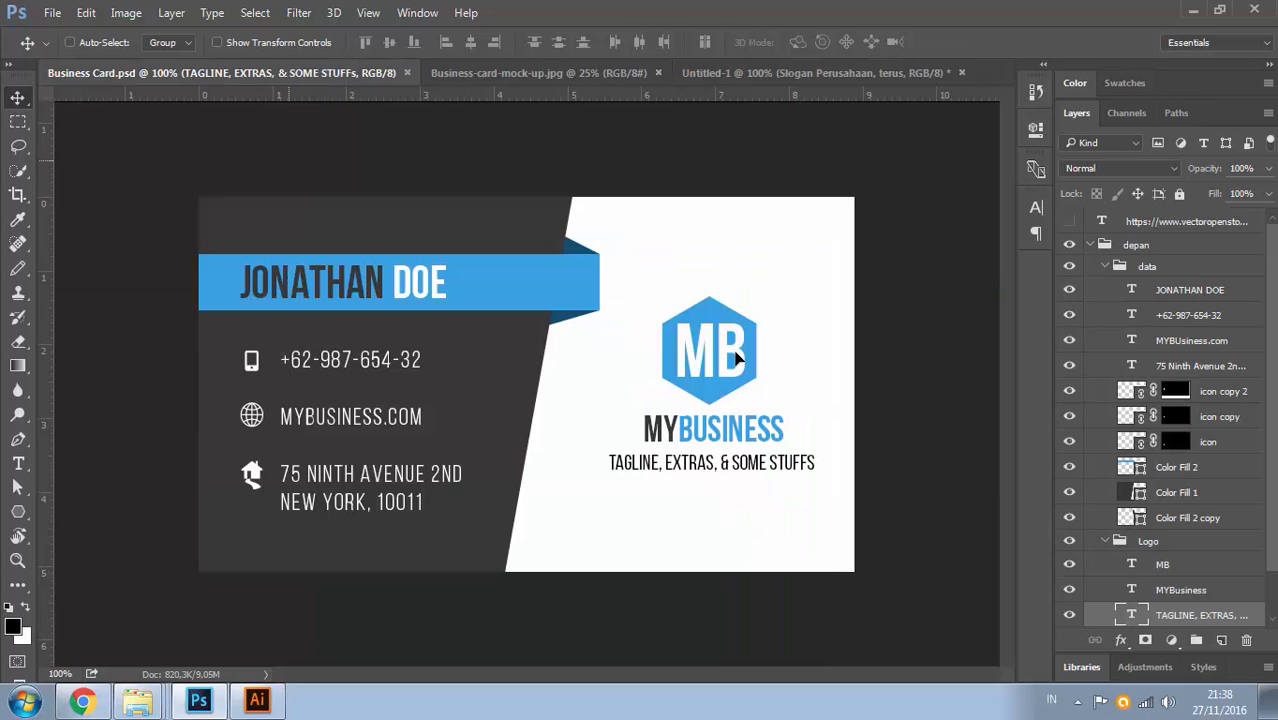
{"action": "key", "text": "ctrl+Tab"}
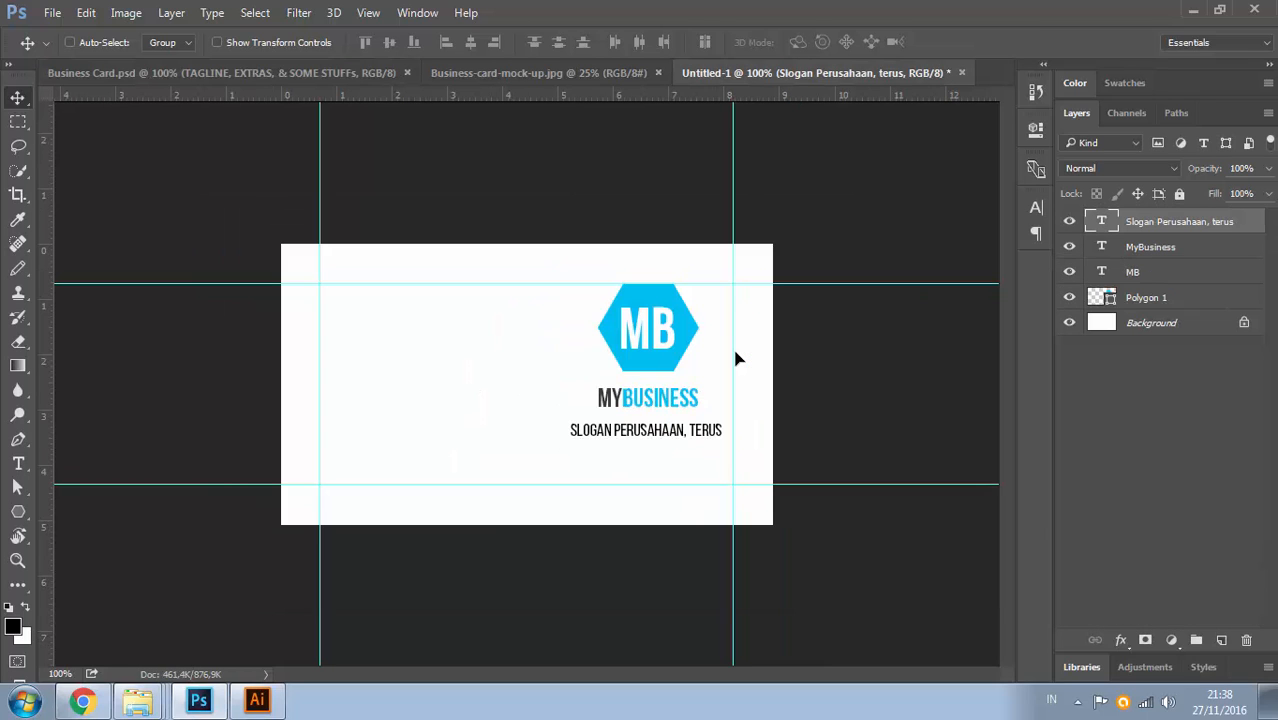
{"action": "key", "text": "ctrl+Tab"}
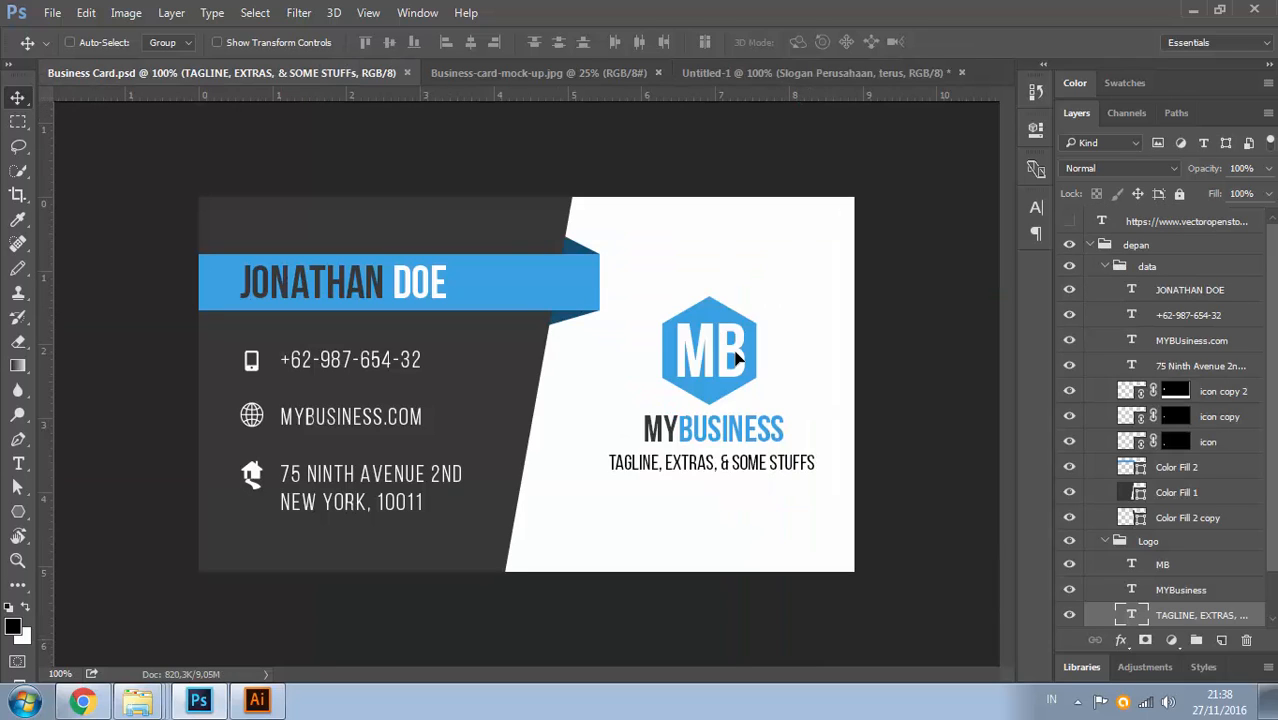
{"action": "key", "text": "ctrl+Tab"}
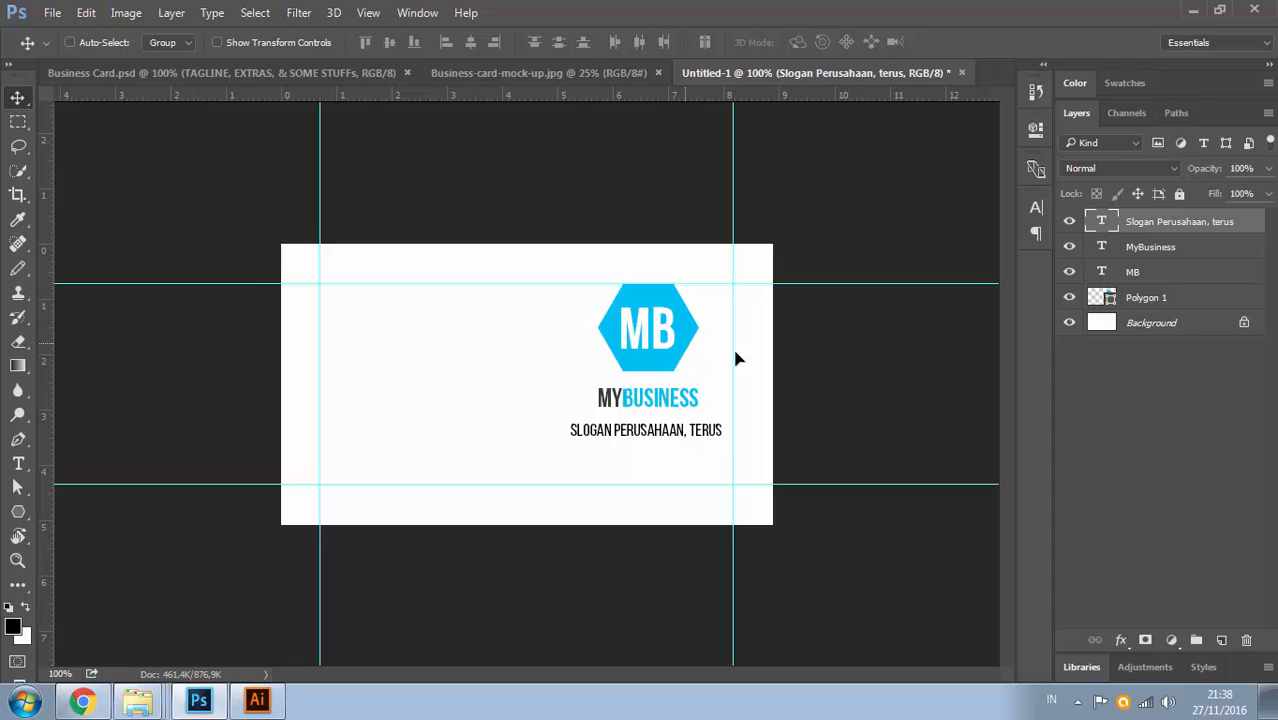
{"action": "key", "text": "ctrl+Tab"}
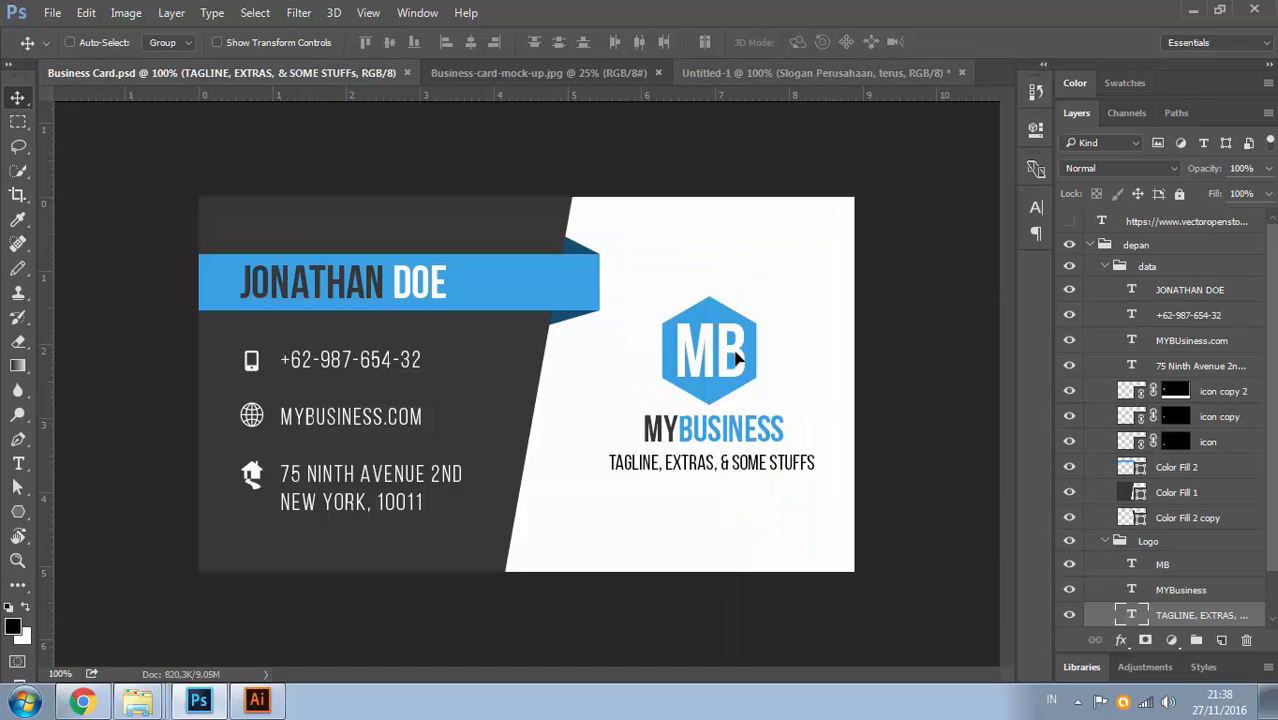
{"action": "key", "text": "ctrl+shift+Tab"}
{"action": "right_click", "coordinate": [736, 357]}
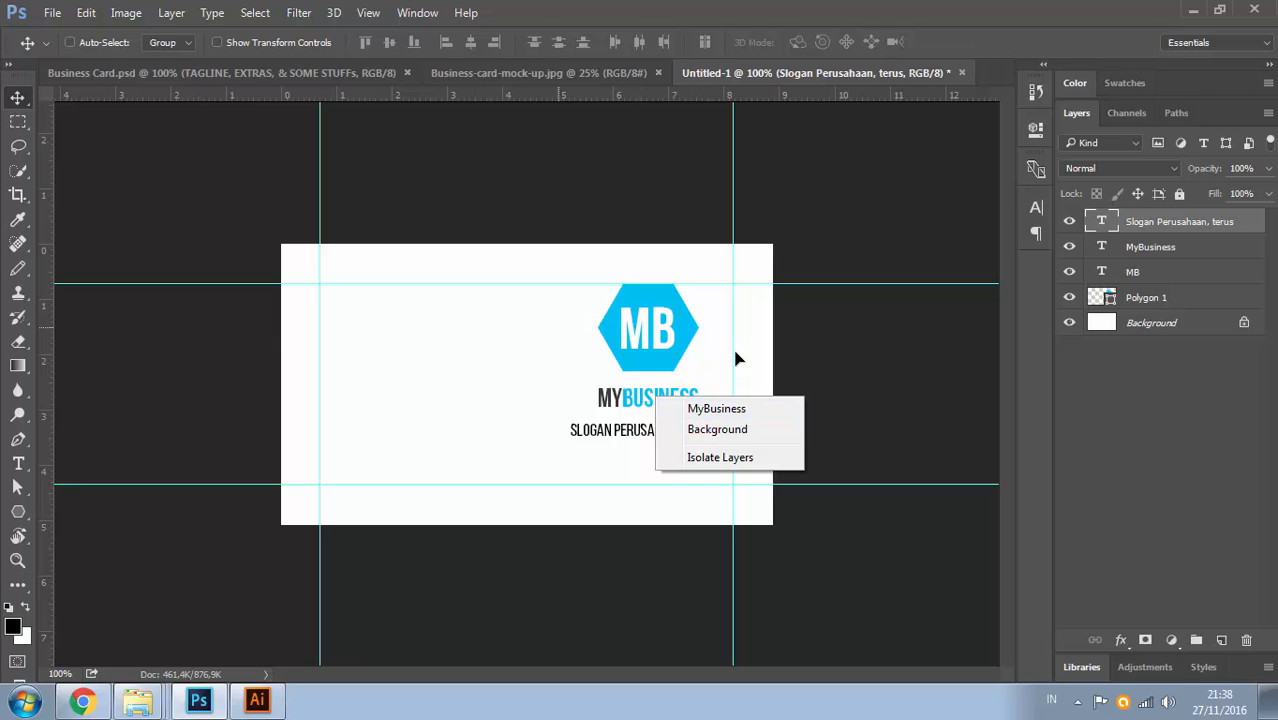
{"action": "key", "text": "Escape"}
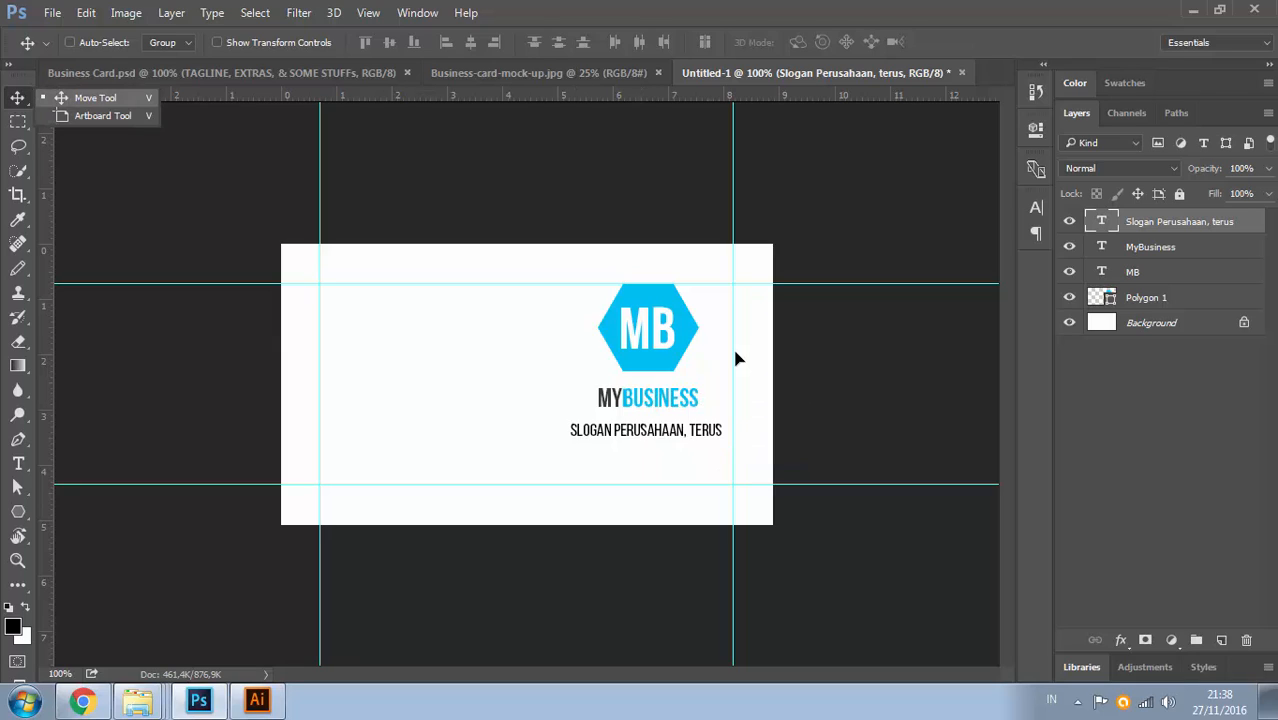
{"action": "right_click", "coordinate": [736, 357]}
{"action": "left_click", "coordinate": [710, 414]}
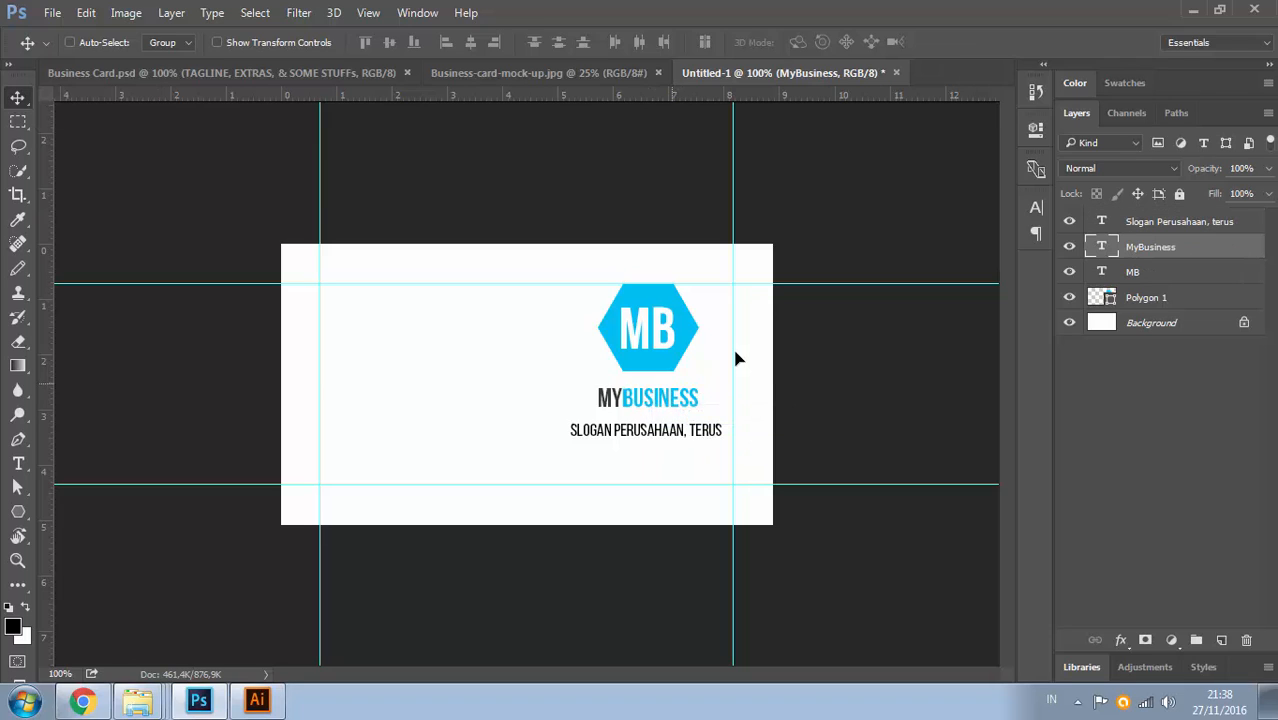
{"action": "left_click_drag", "start_coordinate": [672, 389], "coordinate": [672, 384]}
{"action": "left_click_drag", "start_coordinate": [738, 359], "coordinate": [737, 352]}
{"action": "key", "text": "Down"}
{"action": "key", "text": "Down"}
{"action": "key", "text": "Down"}
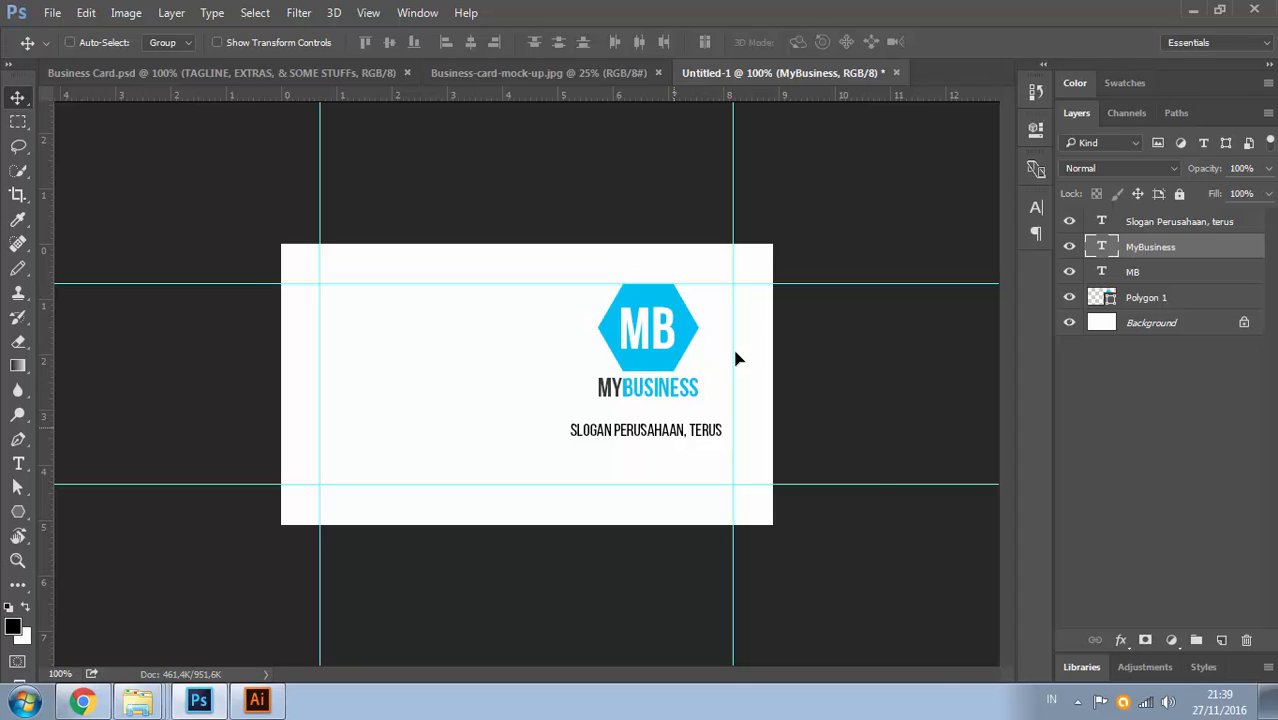
Move the slogan text up so it sits just below MyBusiness
{"action": "right_click", "coordinate": [674, 428]}
{"action": "left_click", "coordinate": [735, 441]}
{"action": "left_click_drag", "start_coordinate": [667, 424], "coordinate": [667, 413]}
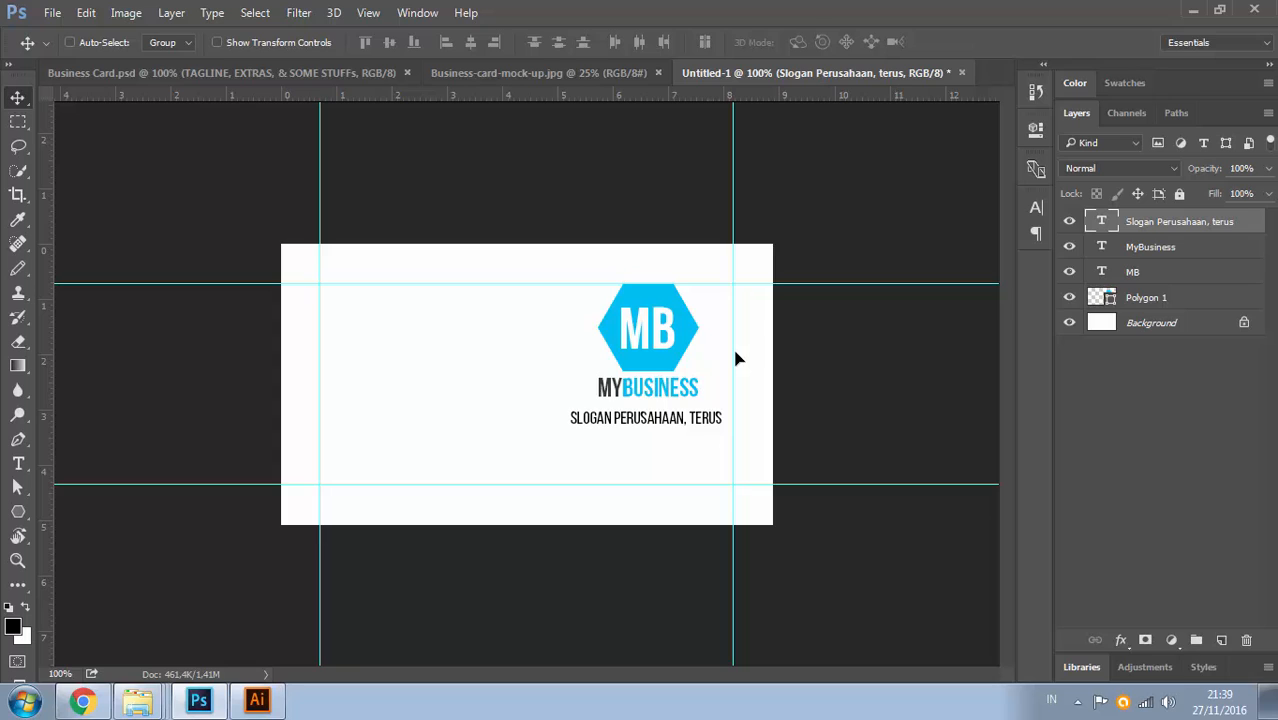
Move all the logo layers together about 0.22 cm right and 0.37 cm down, with the slogan ending at the right guide
{"action": "key", "text": "ctrl+alt+a"}
{"action": "key", "text": "shift+Down"}
{"action": "key", "text": "shift+Down"}
{"action": "key", "text": "shift+Down"}
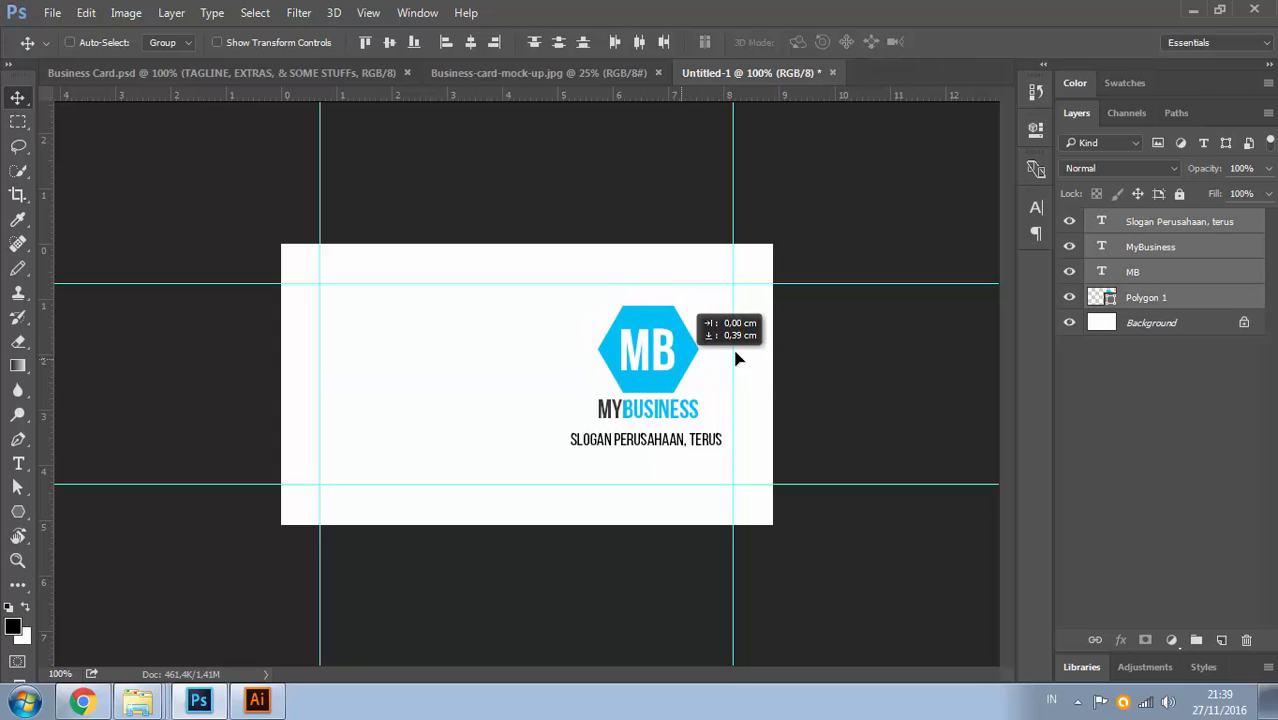
{"action": "key", "text": "Left"}
{"action": "key", "text": "Right"}
{"action": "key", "text": "Right"}
{"action": "key", "text": "Right"}
{"action": "key", "text": "Right"}
{"action": "key", "text": "Right"}
{"action": "key", "text": "shift+Up"}
{"action": "key", "text": "Right"}
{"action": "key", "text": "Right"}
{"action": "key", "text": "Right"}
{"action": "key", "text": "Right"}
{"action": "key", "text": "Right"}
{"action": "key", "text": "Right"}
{"action": "key", "text": "Right"}
{"action": "key", "text": "Right"}
{"action": "key", "text": "Right"}
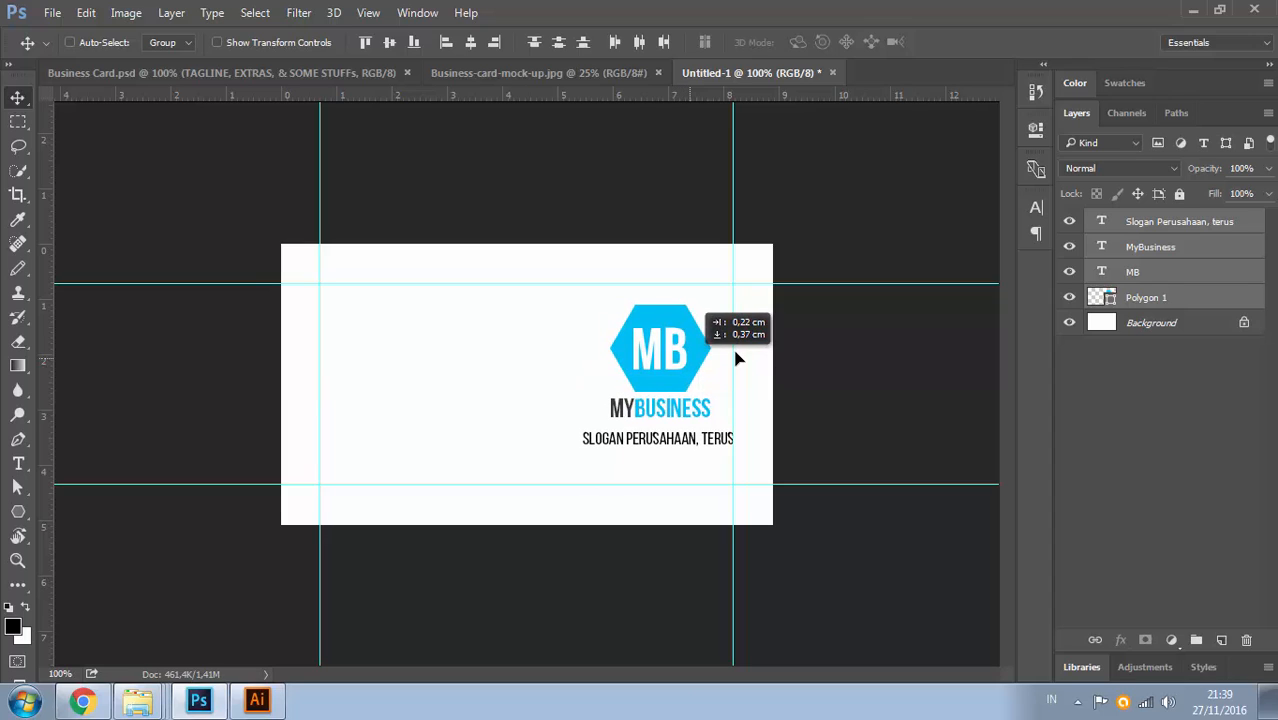
Draw a closed four-sided Pen path with a slanted right edge around the card's left part, and set the tool mode to Shape
{"action": "key", "text": "ctrl+Tab"}
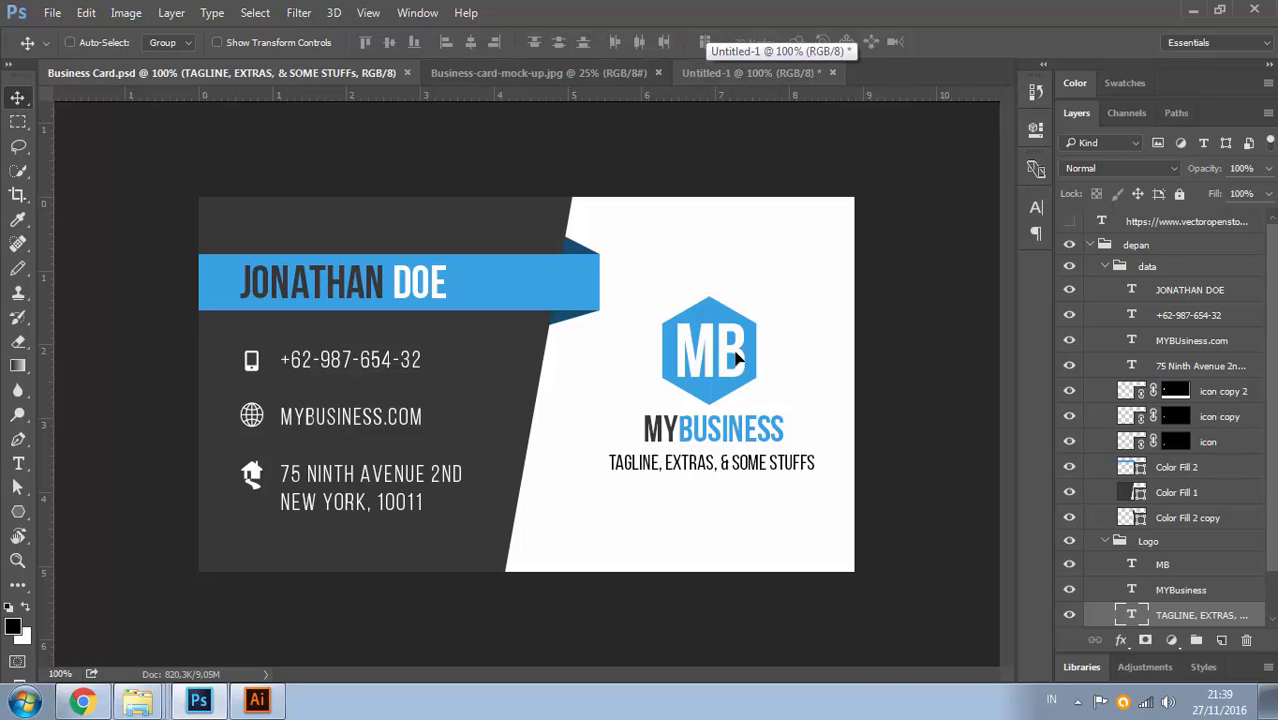
{"action": "left_click", "coordinate": [737, 73]}
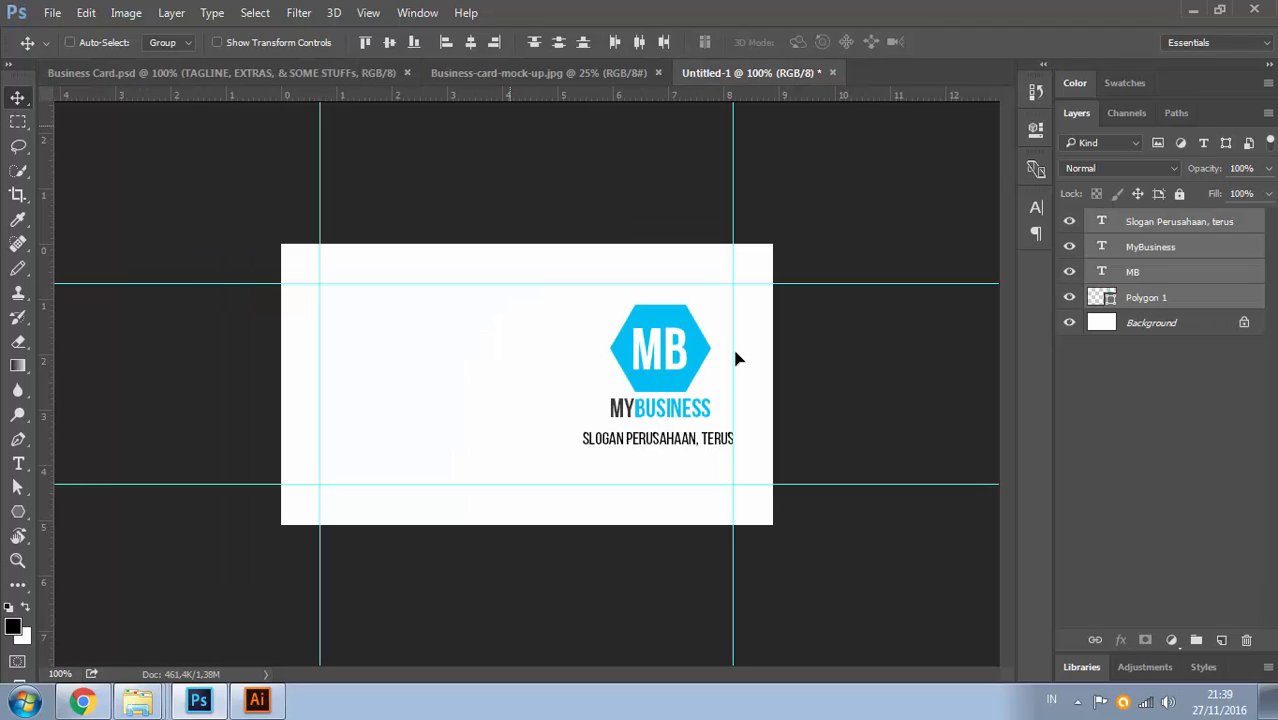
{"action": "key", "text": "p"}
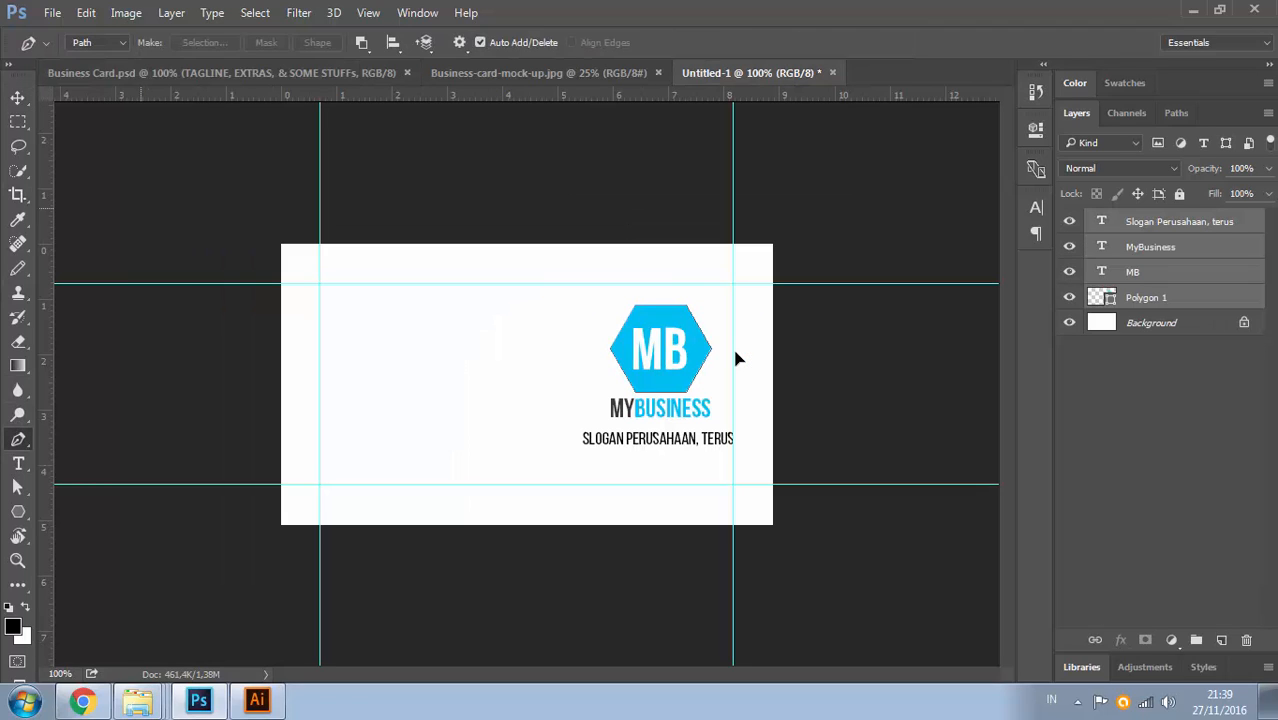
{"action": "right_click", "coordinate": [18, 440]}
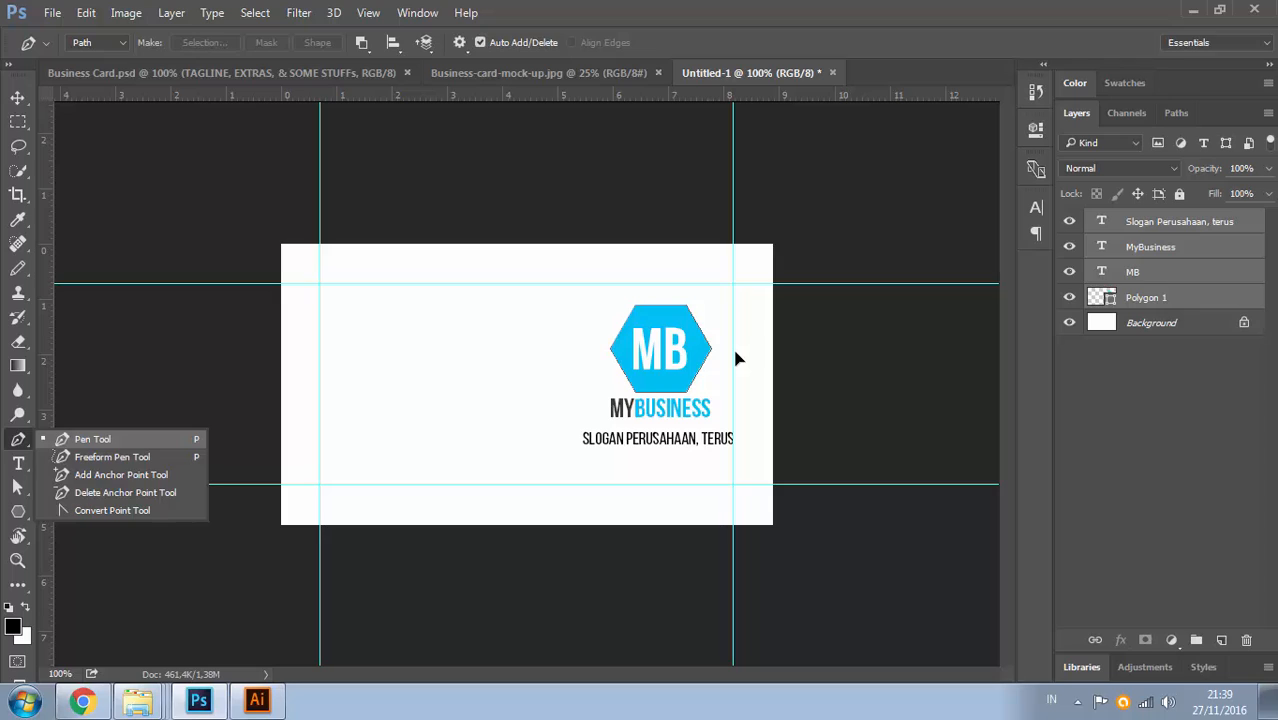
{"action": "left_click", "coordinate": [97, 43]}
{"action": "left_click", "coordinate": [92, 75]}
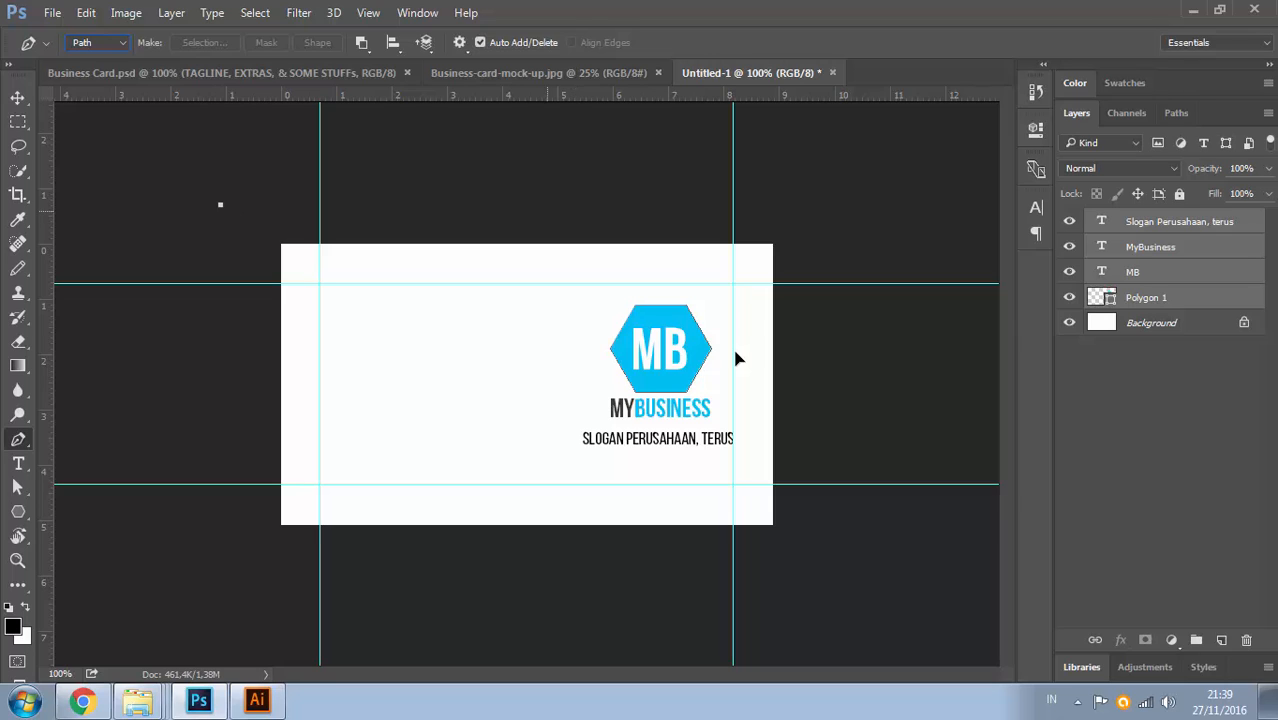
{"action": "left_click", "coordinate": [600, 204]}
{"action": "left_click", "coordinate": [491, 615]}
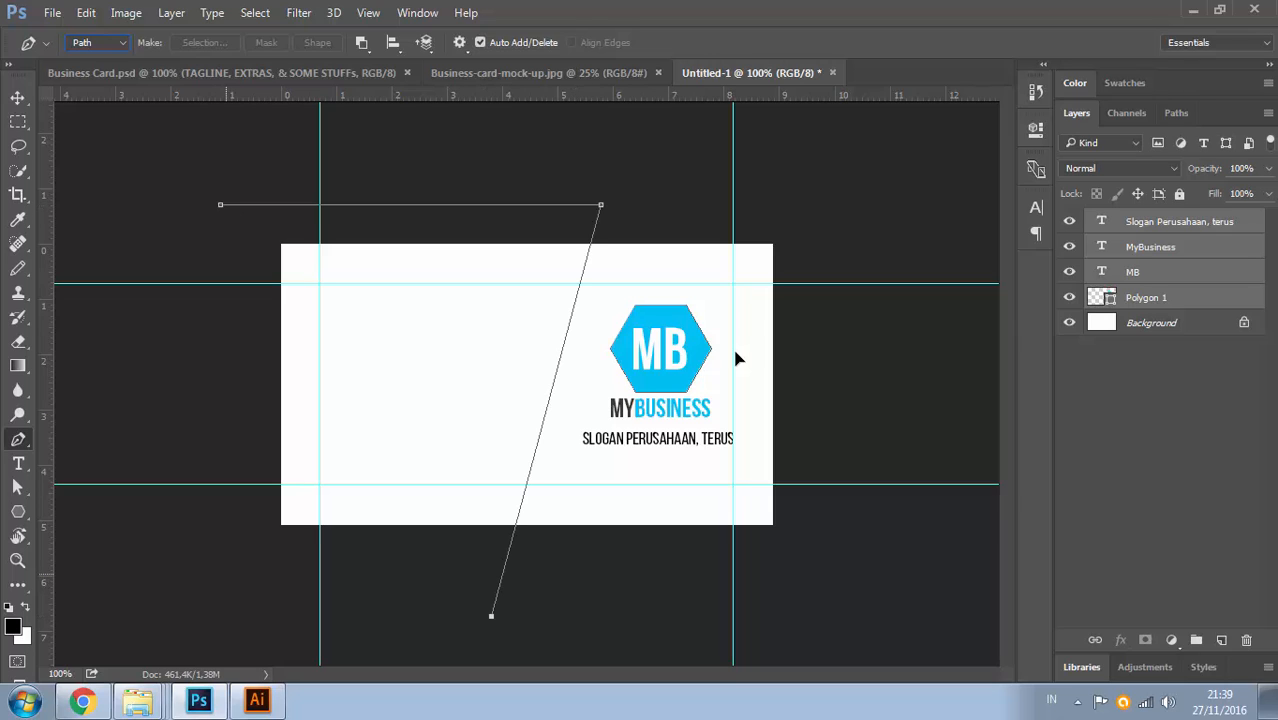
{"action": "left_click", "coordinate": [201, 584]}
{"action": "left_click", "coordinate": [220, 204]}
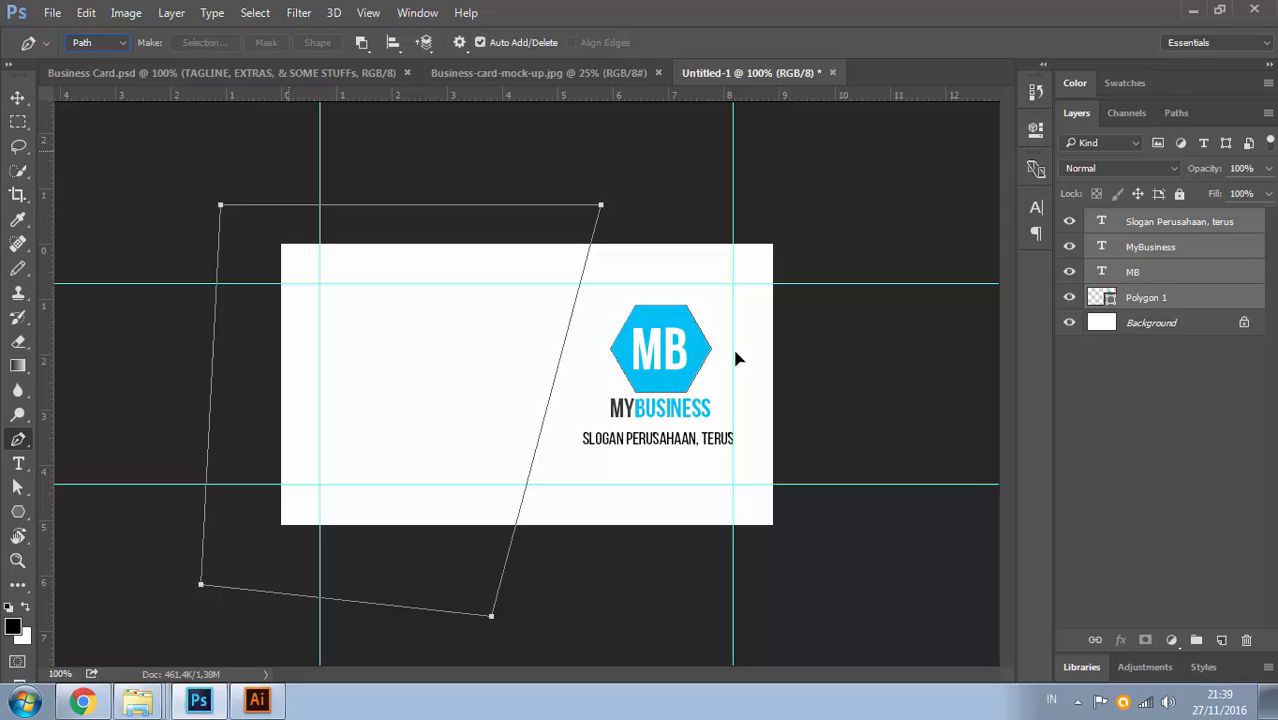
{"action": "left_click", "coordinate": [97, 42]}
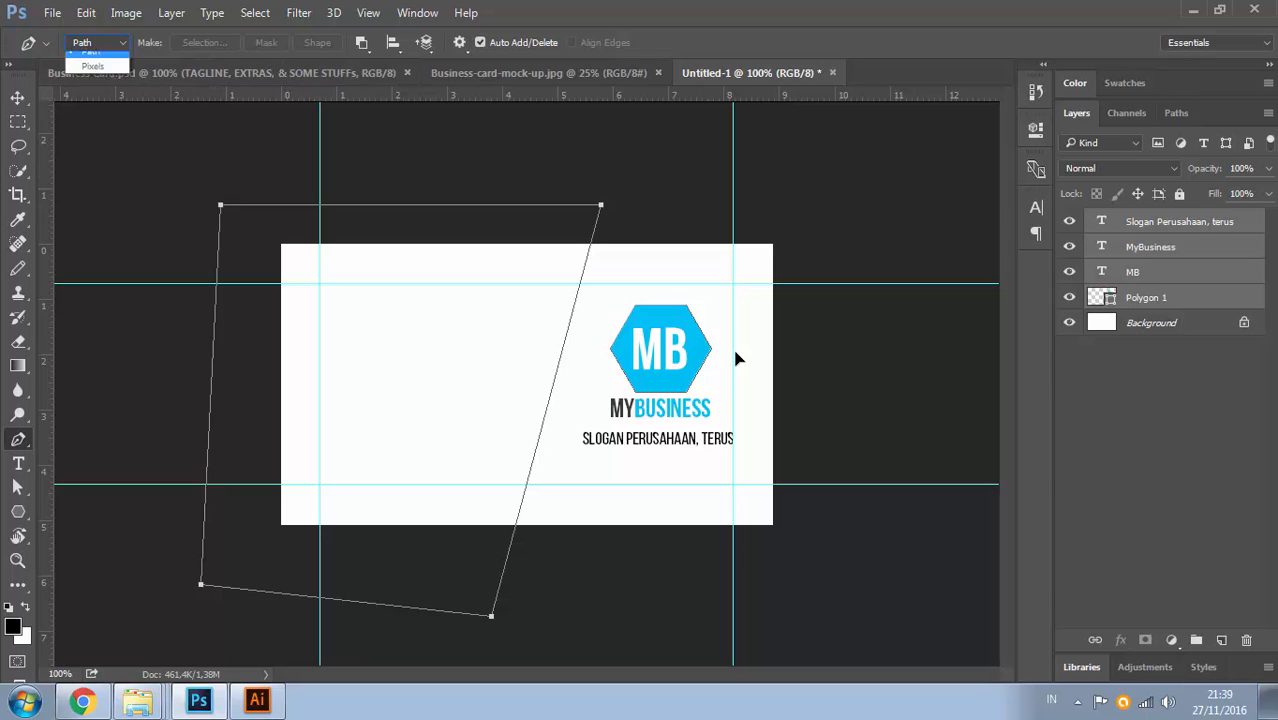
{"action": "left_click", "coordinate": [95, 56]}
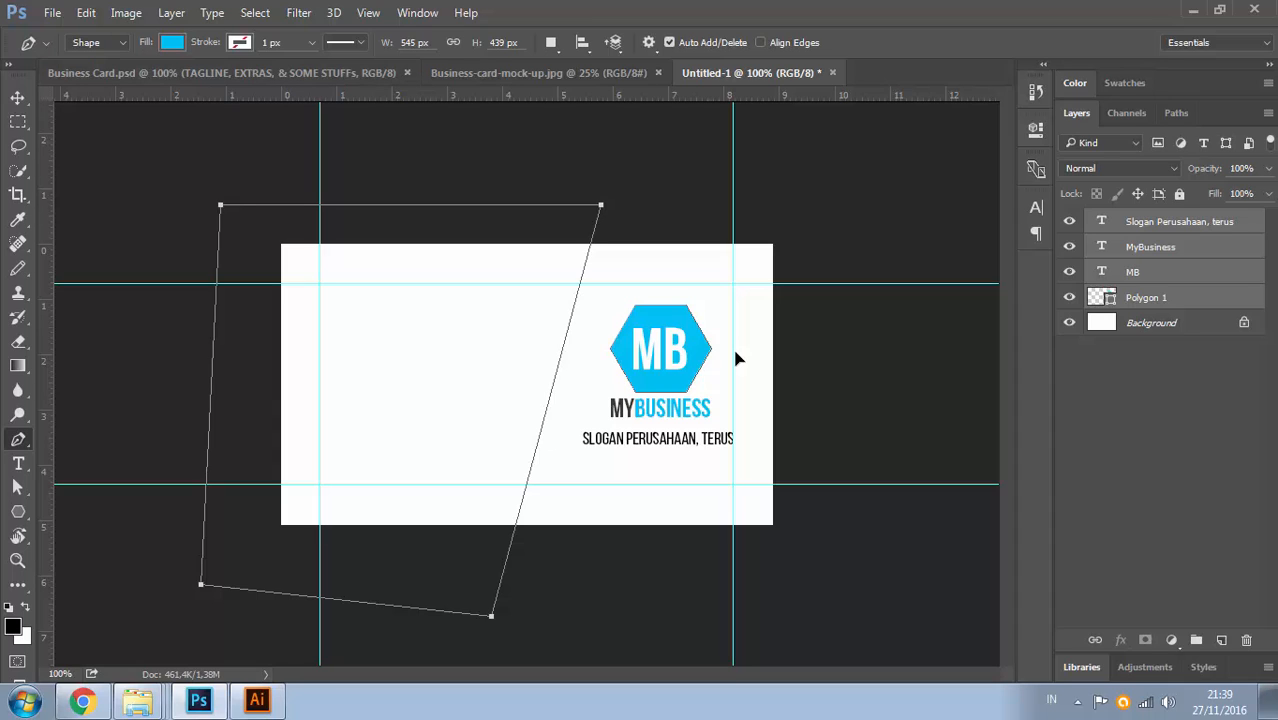
{"action": "left_click", "coordinate": [1171, 640]}
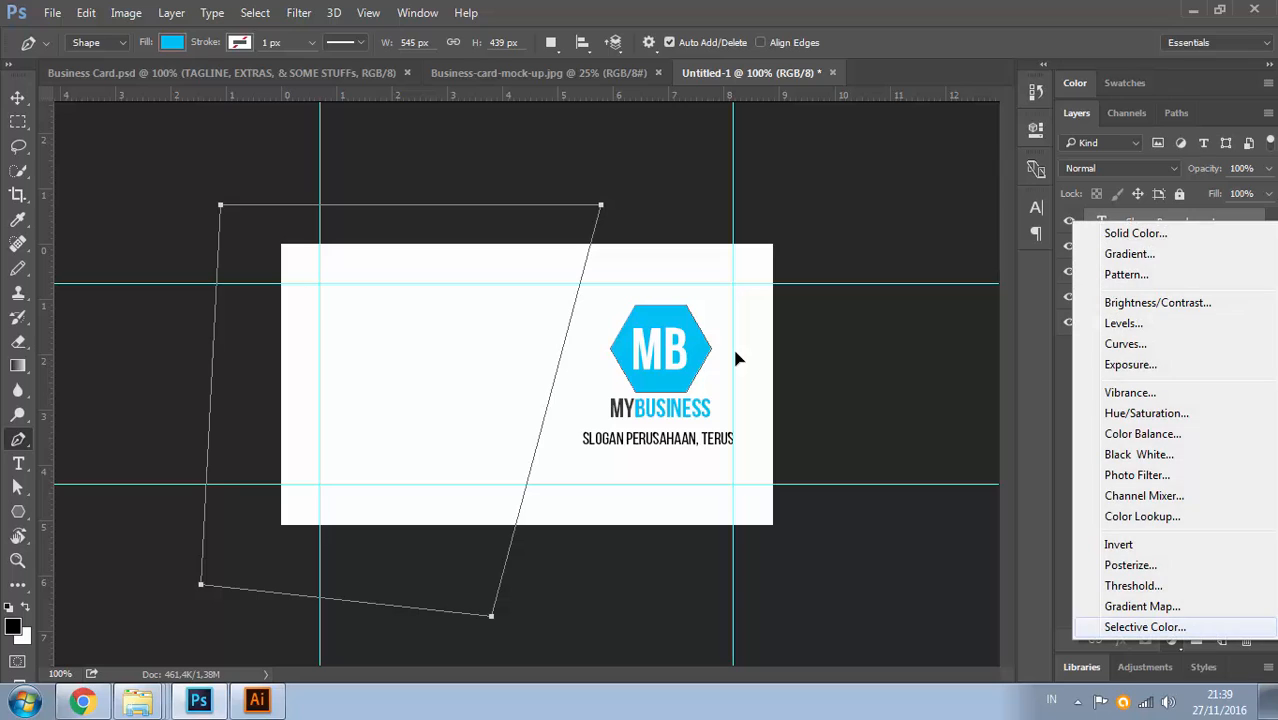
{"action": "key", "text": "Return"}
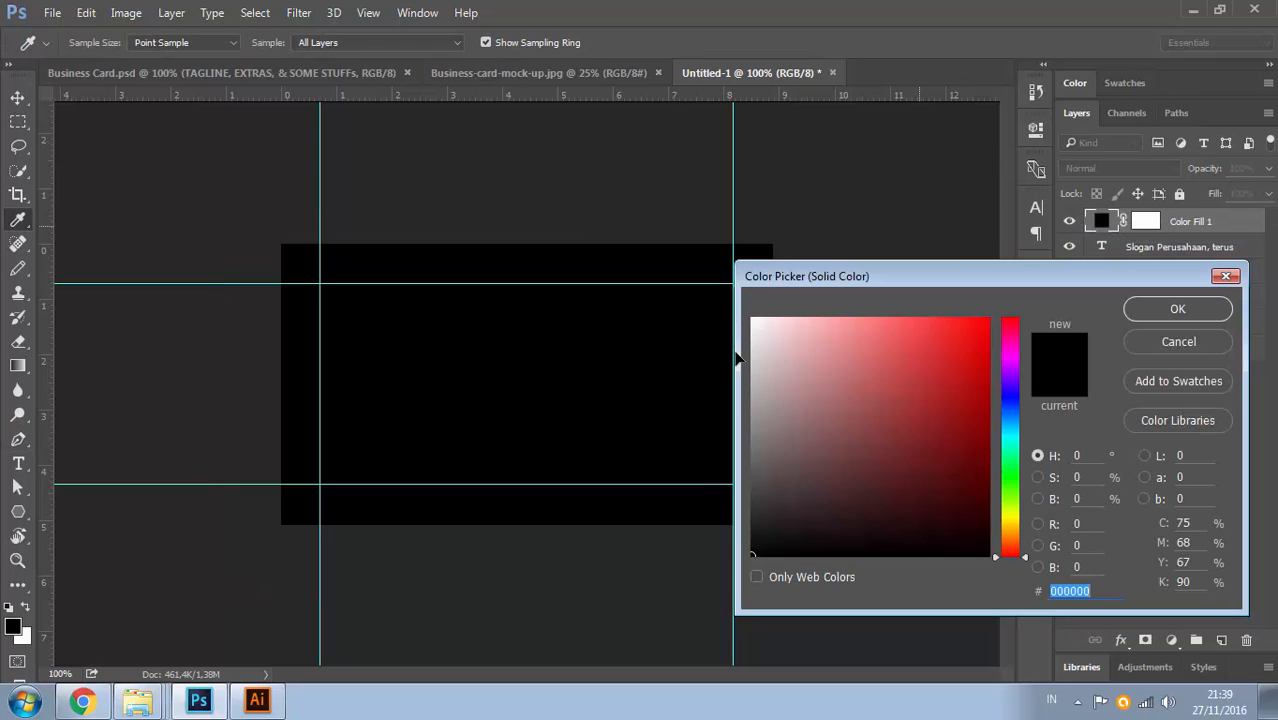
{"action": "key", "text": "Return"}
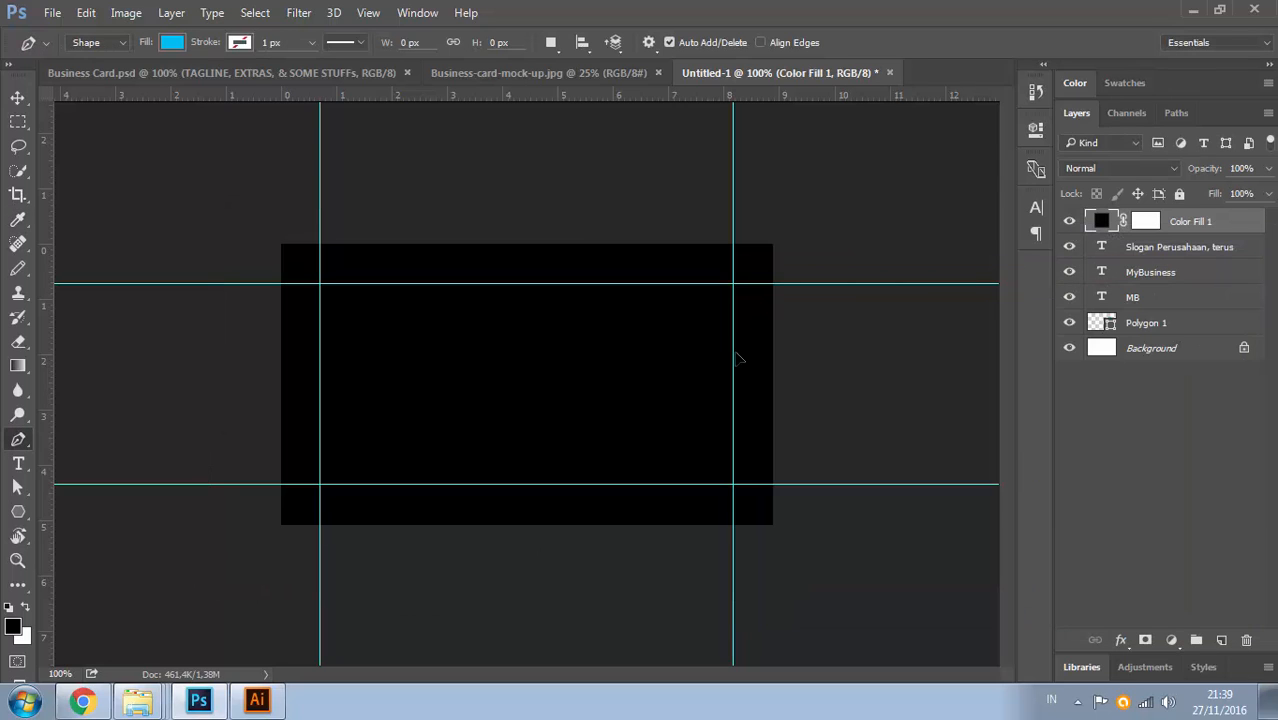
{"action": "key", "text": "ctrl+z"}
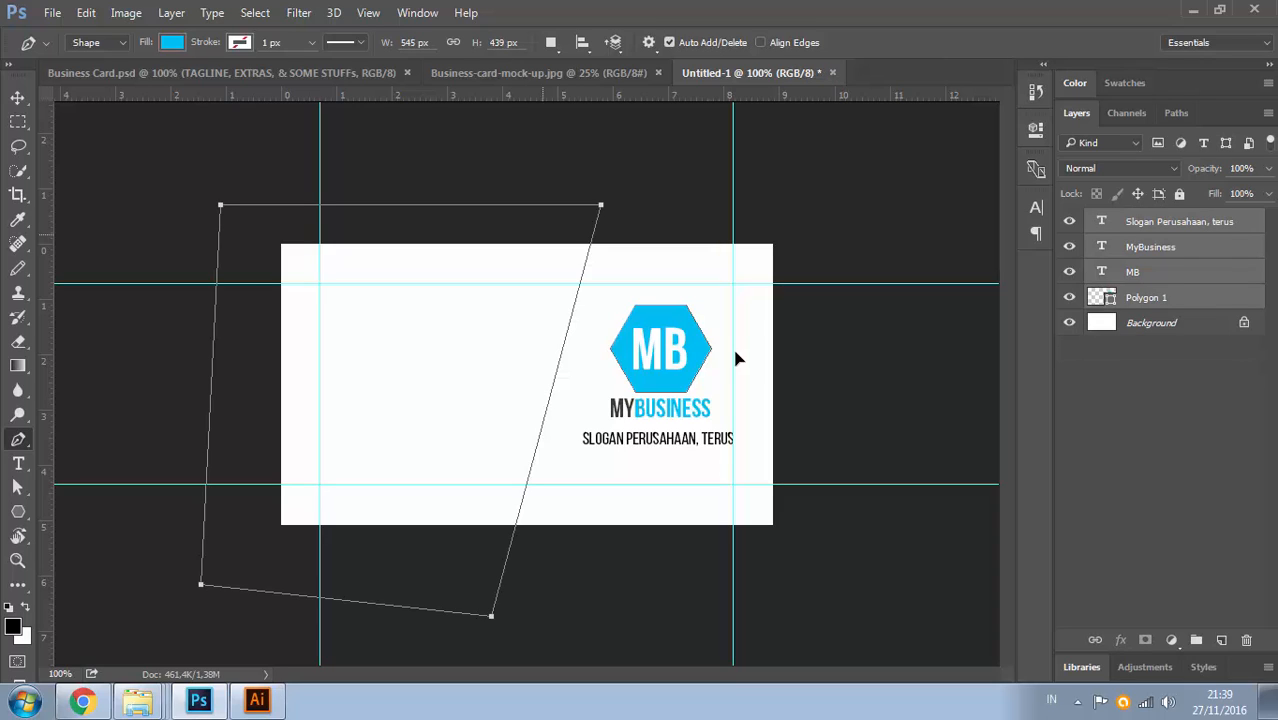
Delete the slanted four-sided path from the Polygon 1 layer, keeping the logo hexagon
{"action": "key", "text": "a"}
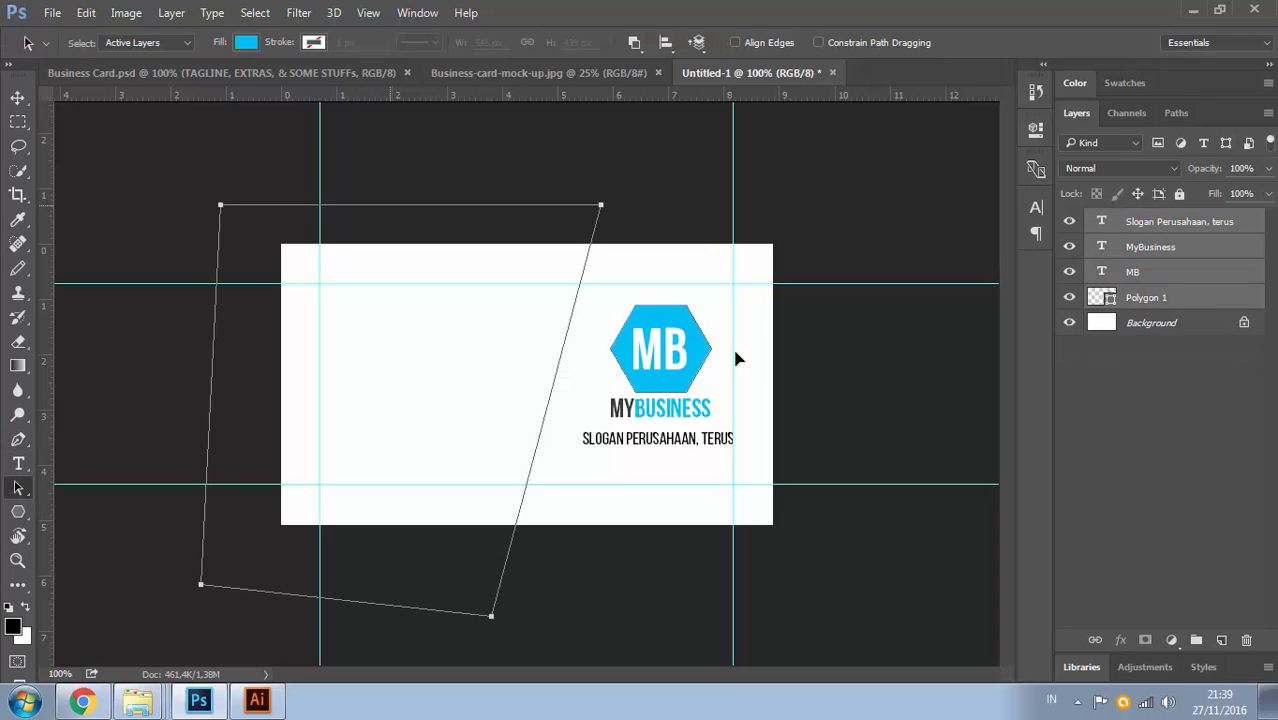
{"action": "left_click", "coordinate": [1179, 222]}
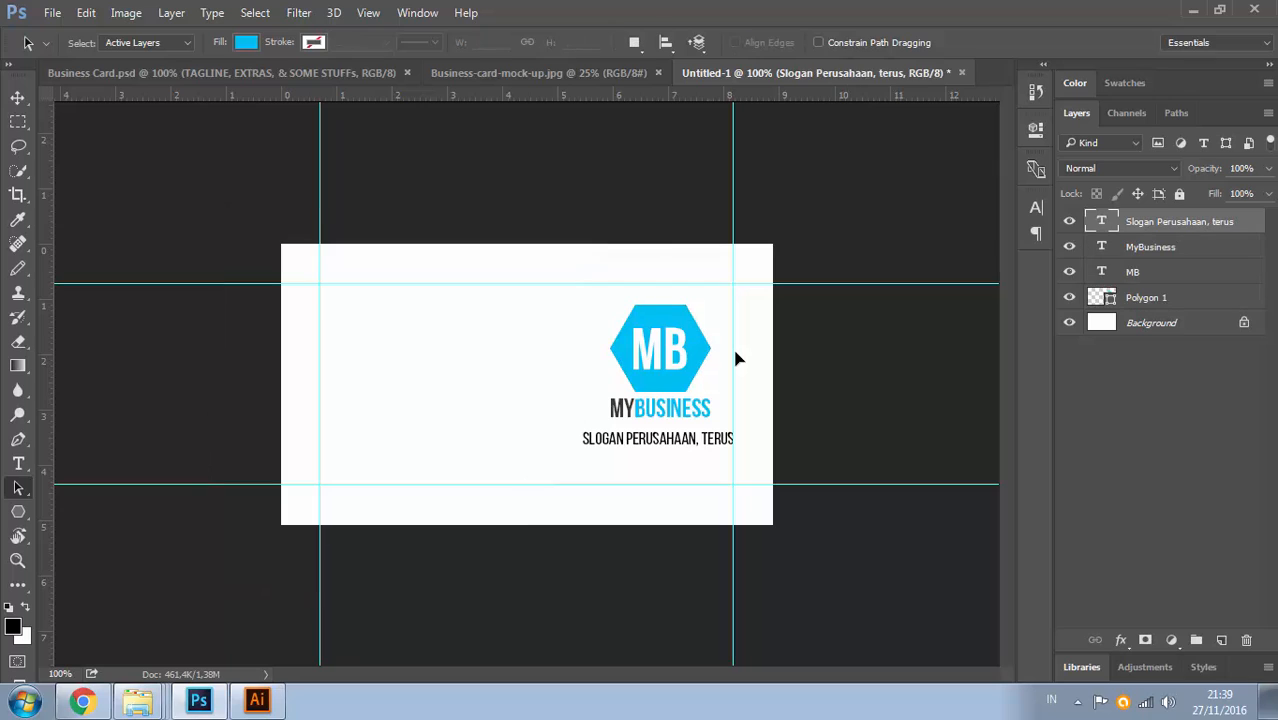
{"action": "left_click", "coordinate": [1146, 298]}
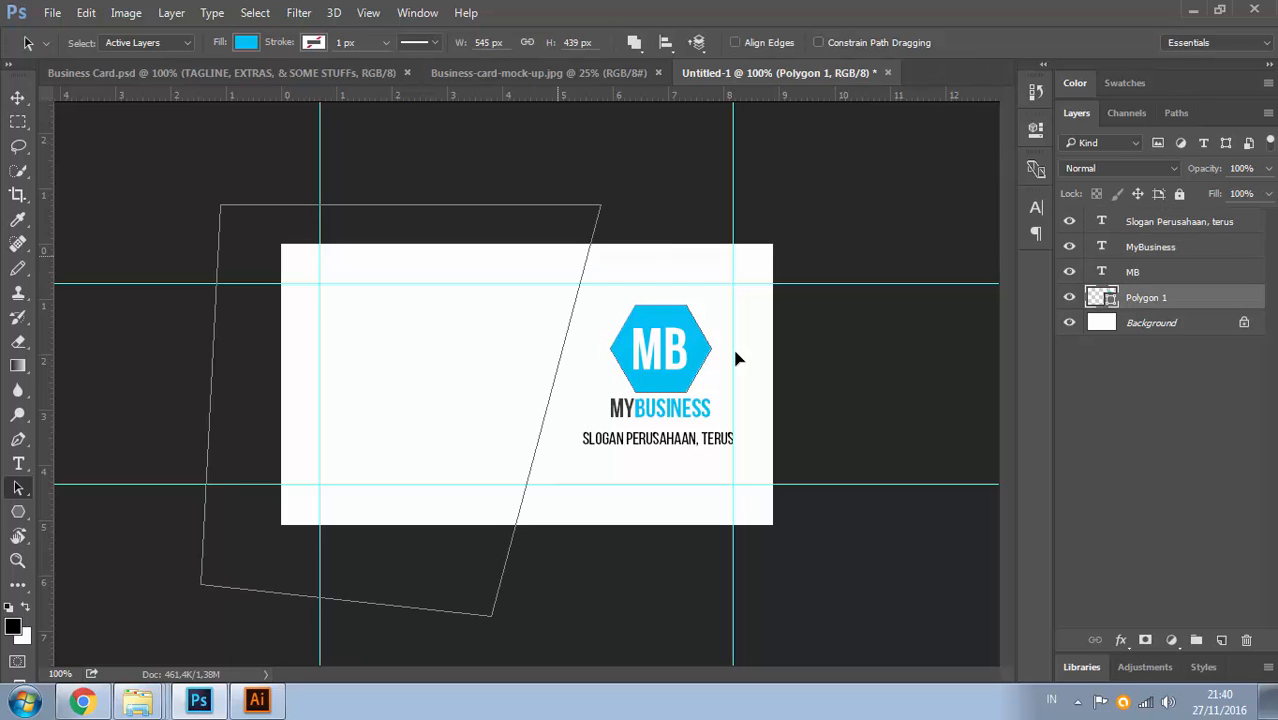
{"action": "left_click", "coordinate": [591, 250]}
{"action": "key", "text": "Delete"}
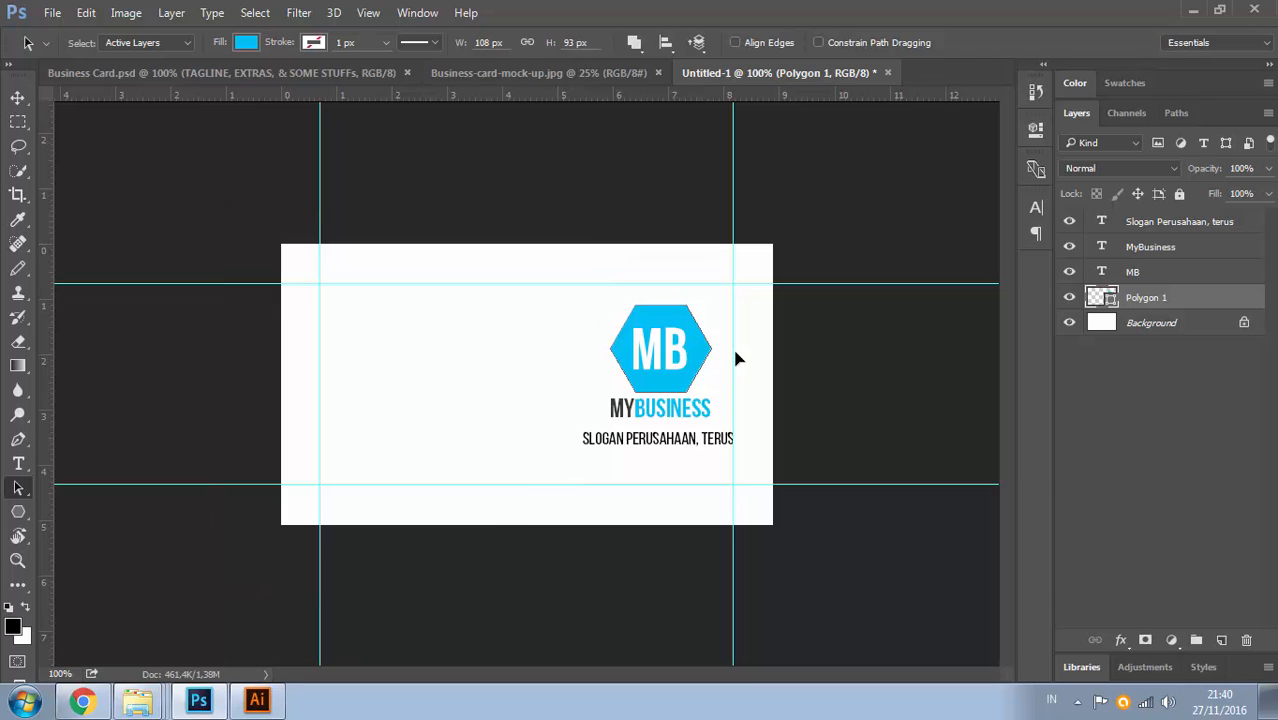
Group the slogan, MyBusiness, MB and Polygon 1 layers and name the group logo
{"action": "left_click", "coordinate": [1180, 222]}
{"action": "key", "text": "ctrl+alt+a"}
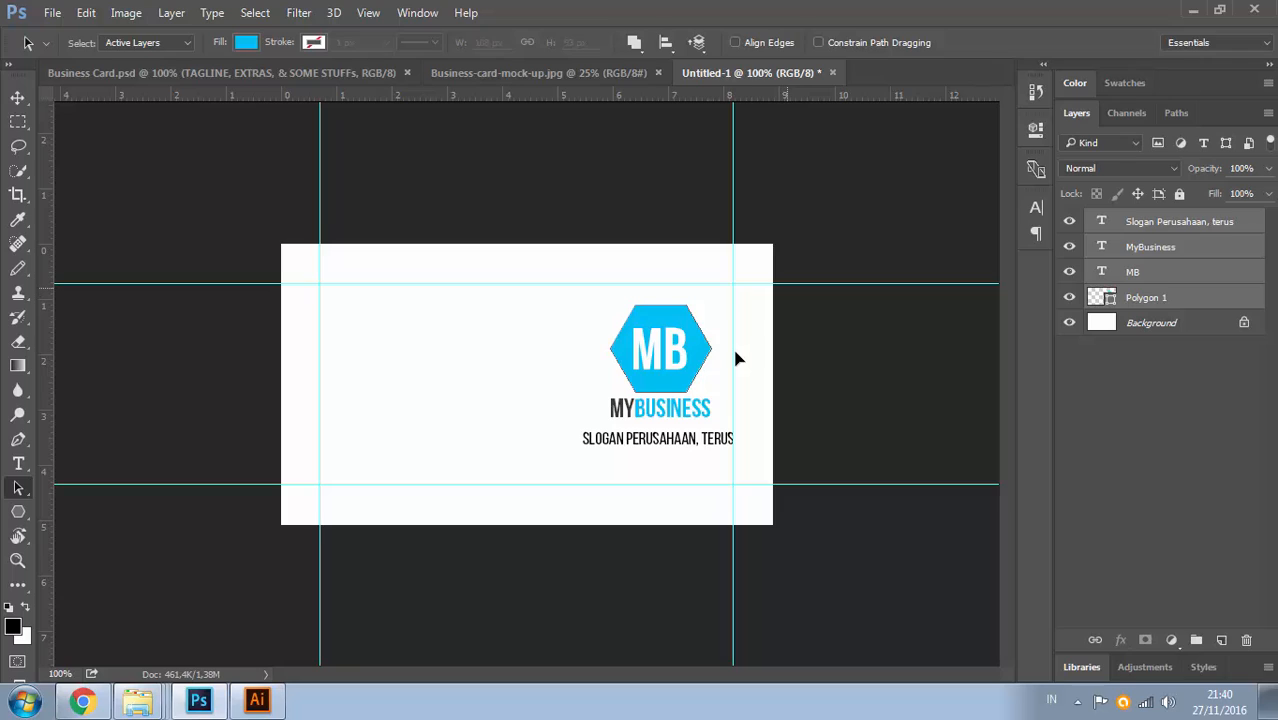
{"action": "key", "text": "ctrl+g"}
{"action": "key", "text": "F2"}
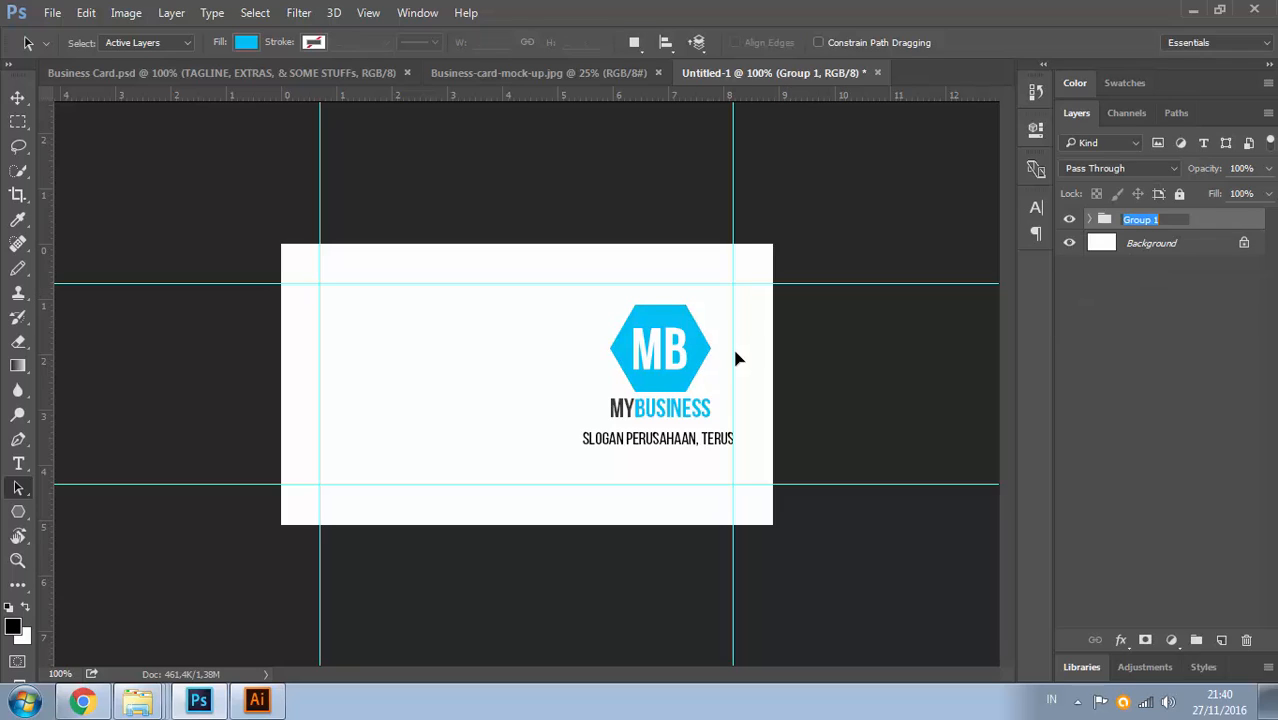
{"action": "type", "text": "logo"}
{"action": "key", "text": "Return"}
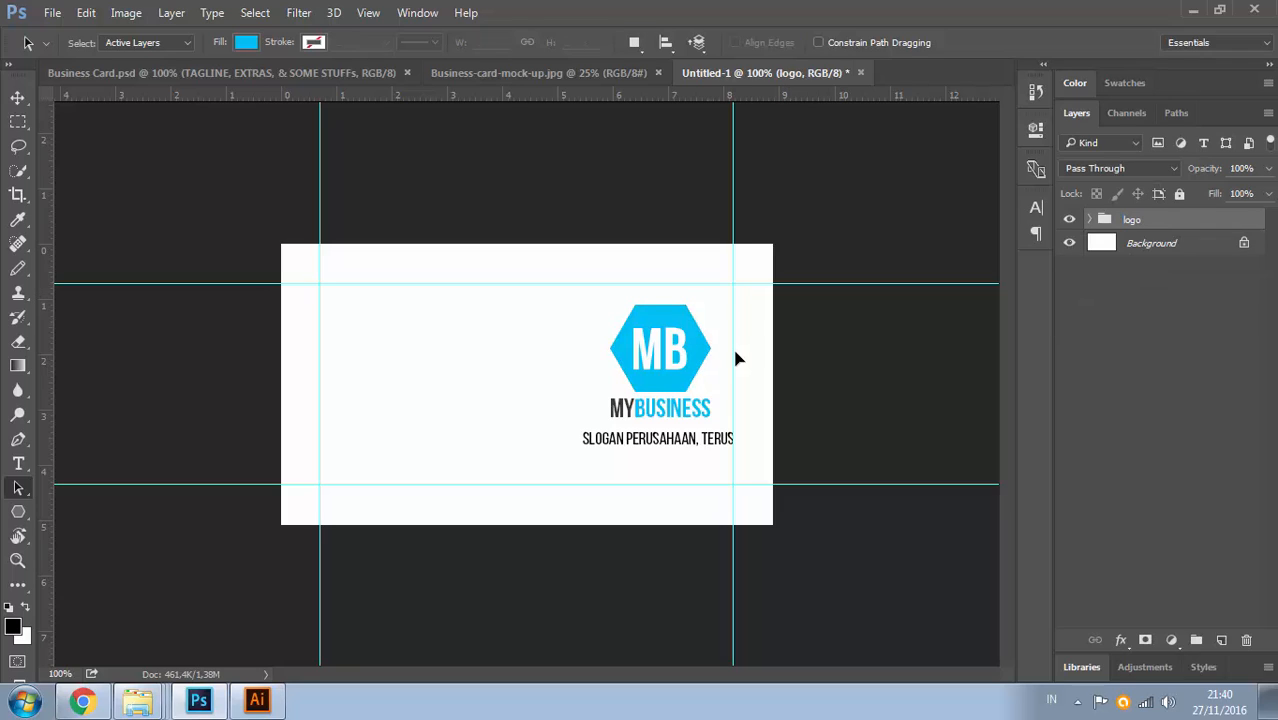
Create an empty layer group between the logo group and the Background and name it info
{"action": "key", "text": "alt+bracketleft"}
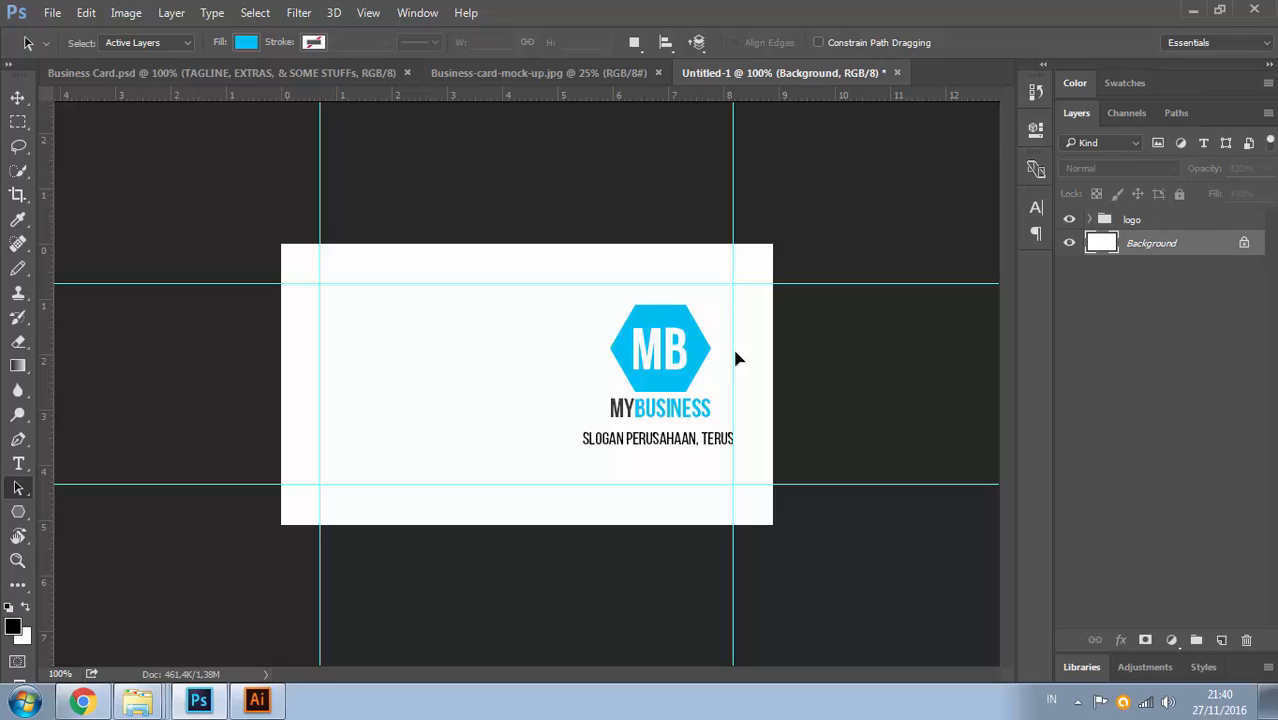
{"action": "key", "text": "ctrl+g"}
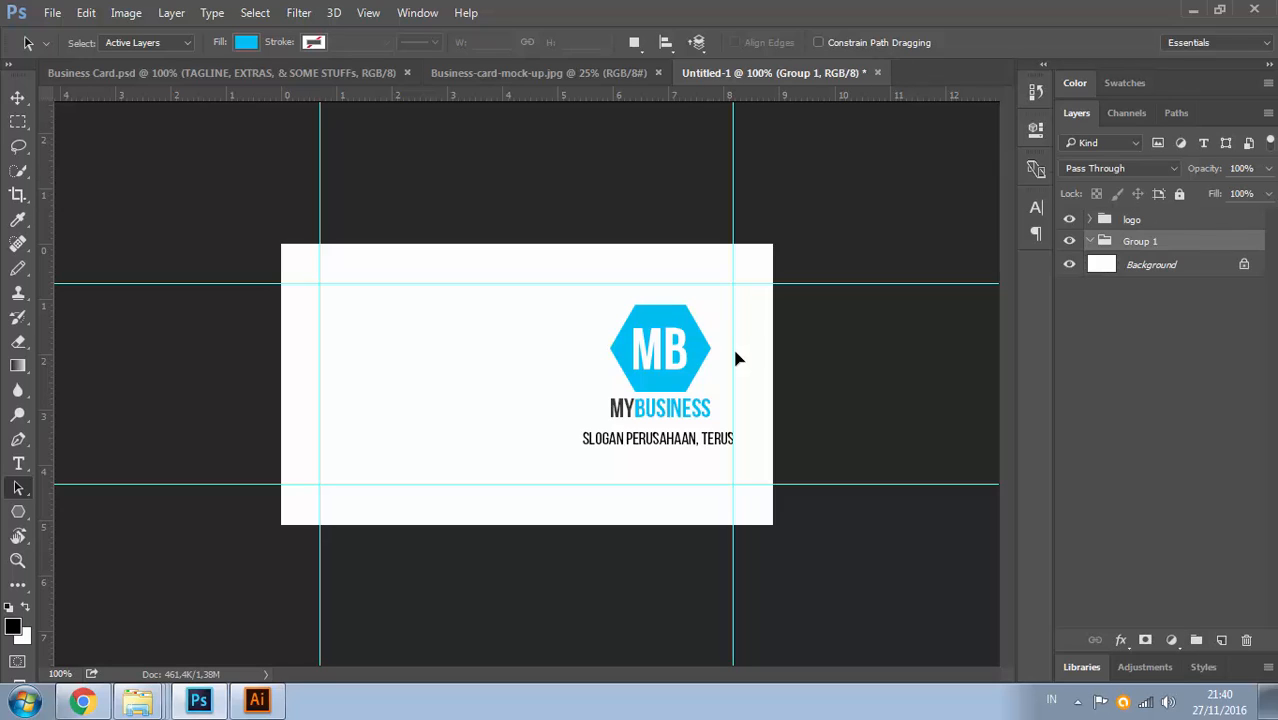
{"action": "double_click", "coordinate": [1141, 241]}
{"action": "type", "text": "info"}
{"action": "key", "text": "Return"}
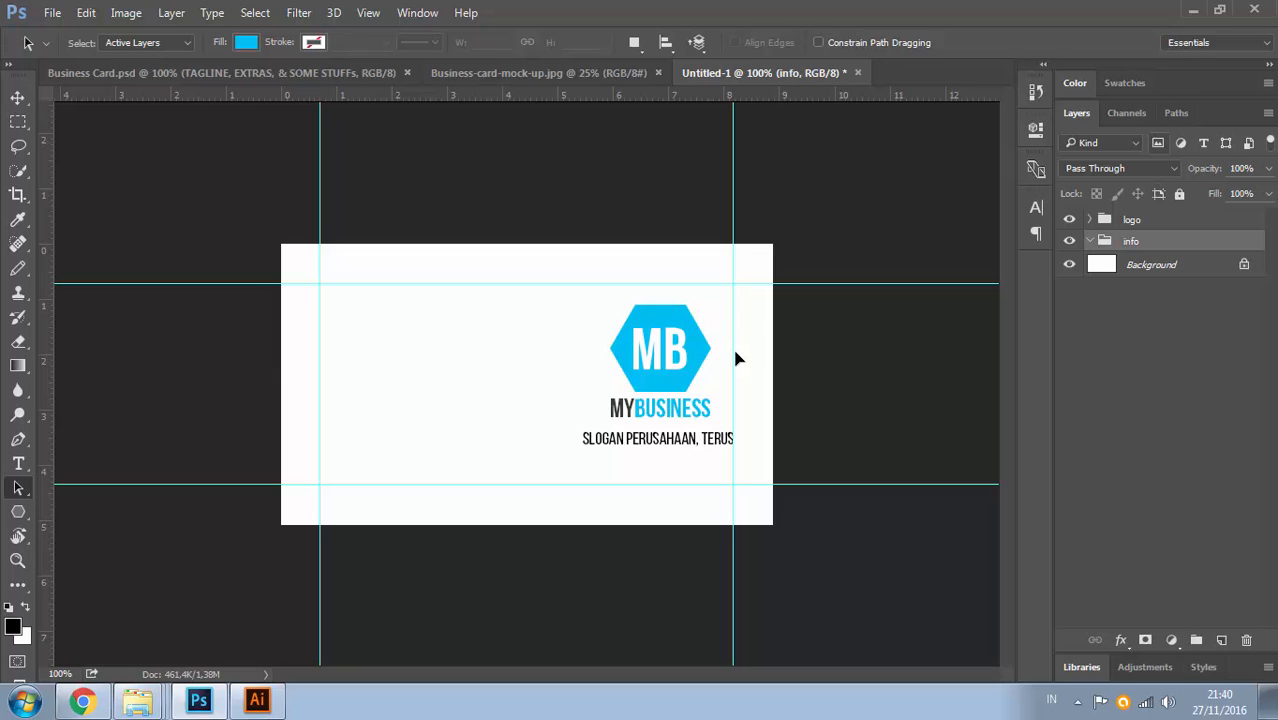
Draw a closed four-sided Pen shape about 379 × 428 px with a slanted right edge over the card's left part, inside the info group
{"action": "left_click", "coordinate": [18, 439]}
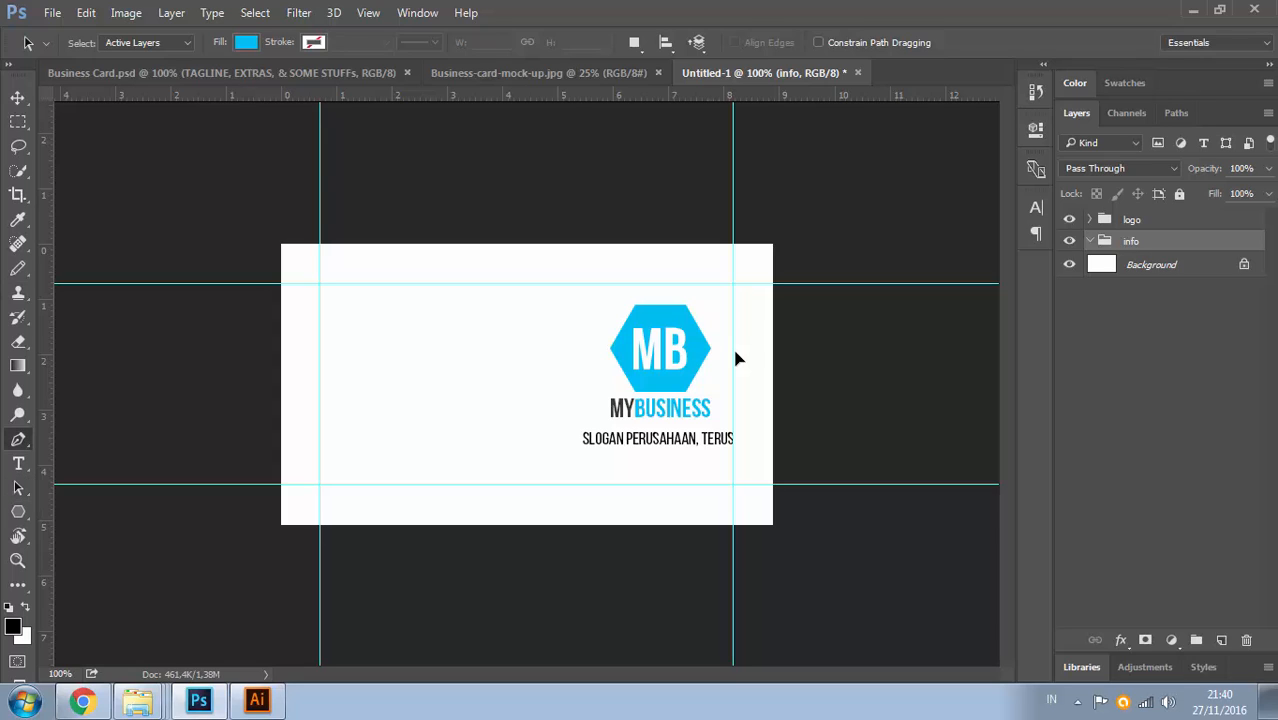
{"action": "right_click", "coordinate": [18, 439]}
{"action": "left_click", "coordinate": [92, 439]}
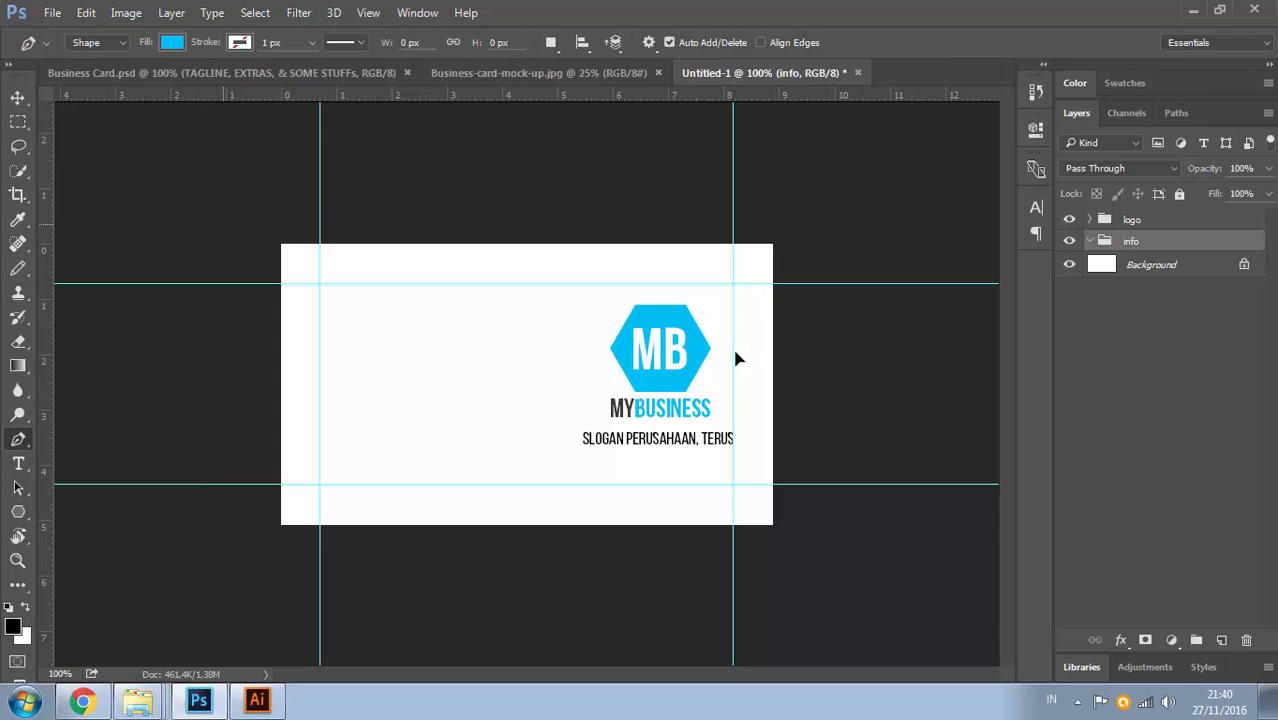
{"action": "left_click", "coordinate": [222, 212]}
{"action": "left_click", "coordinate": [575, 203]}
{"action": "left_click", "coordinate": [469, 596]}
{"action": "left_click", "coordinate": [249, 601]}
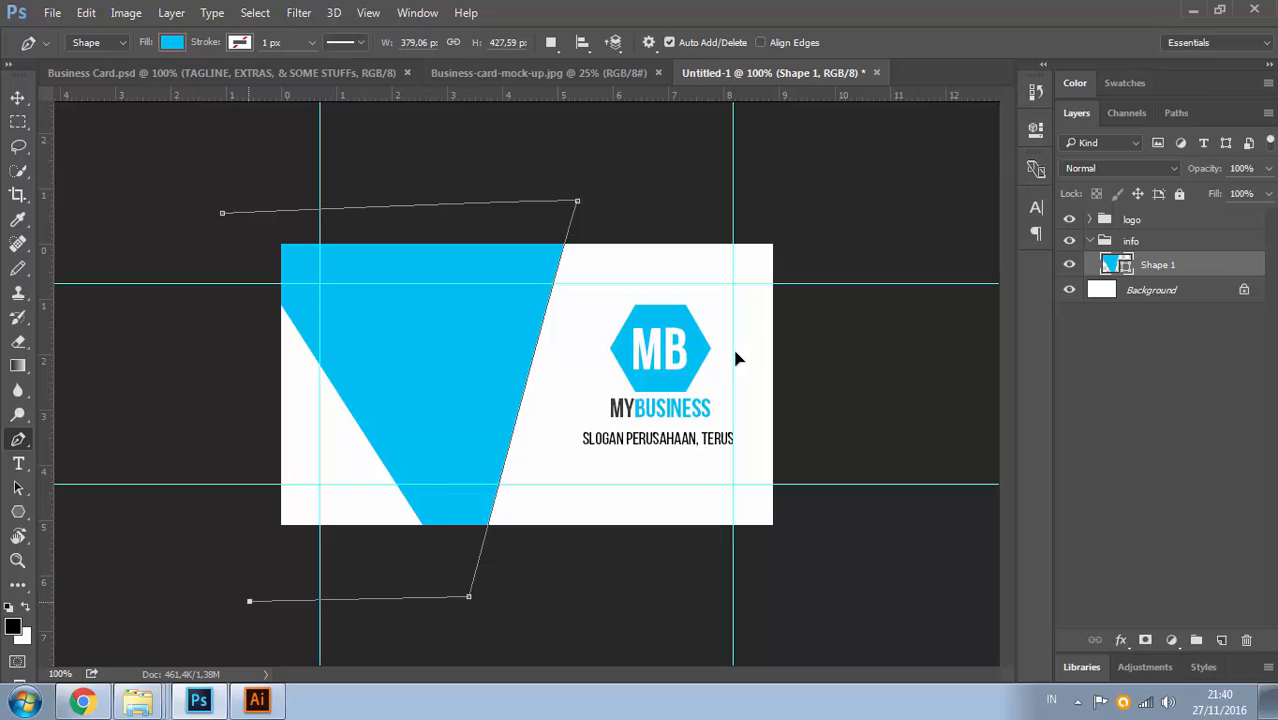
{"action": "left_click", "coordinate": [222, 212]}
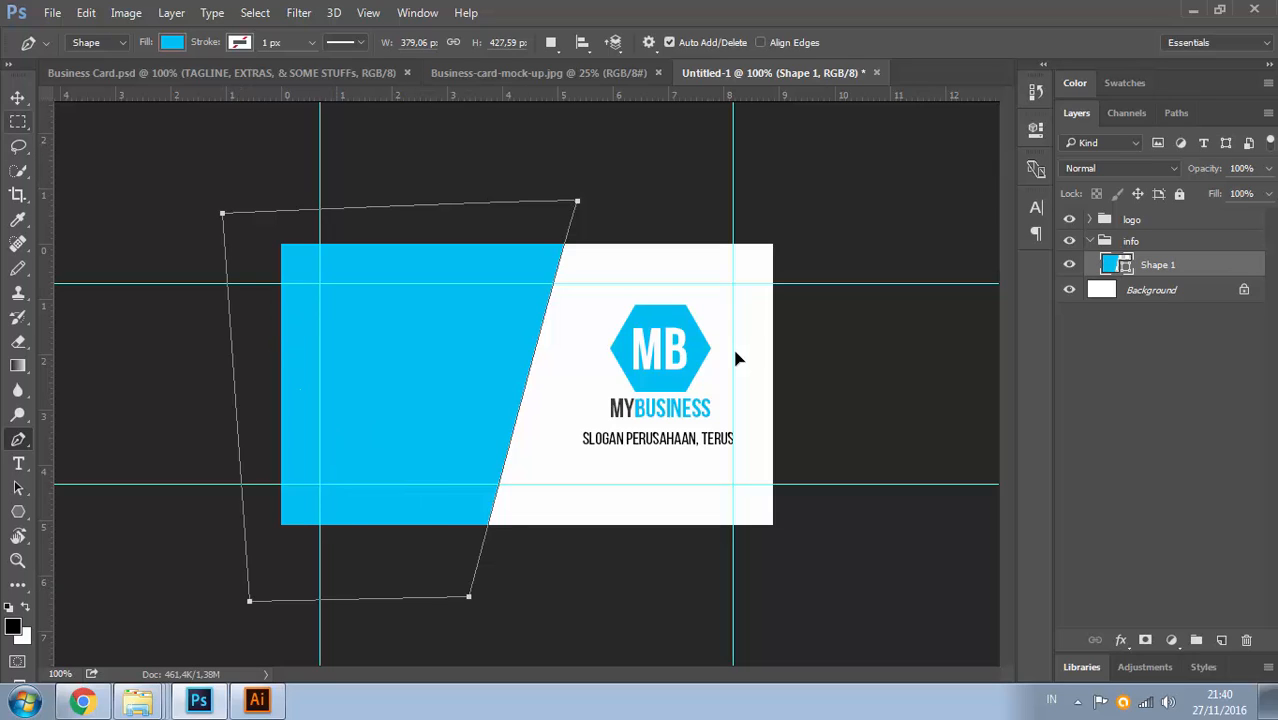
{"action": "key", "text": "v"}
{"action": "left_click", "coordinate": [1145, 385]}
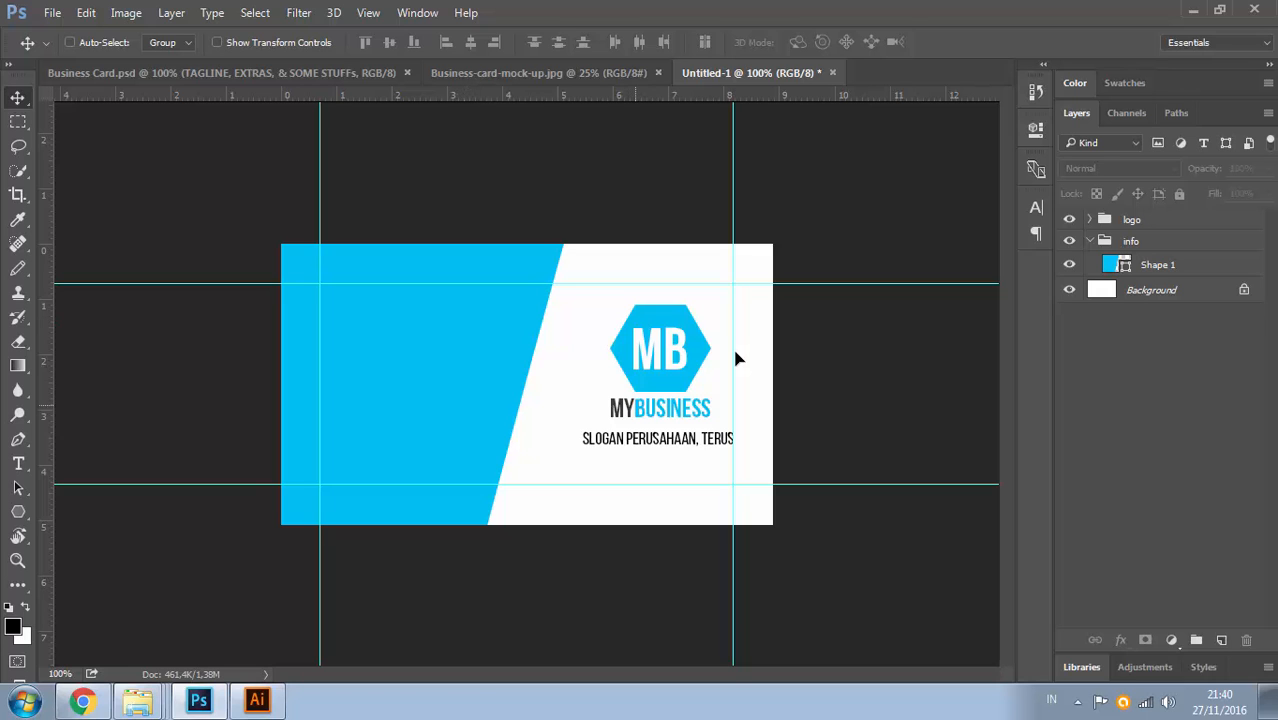
Set the text colour to the dark grey #3a3a3a sampled from the letters MY in MyBusiness
{"action": "mouse_move", "coordinate": [544, 384]}
{"action": "left_mouse_down"}
{"action": "mouse_move", "coordinate": [820, 430]}
{"action": "mouse_move", "coordinate": [653, 424]}
{"action": "mouse_move", "coordinate": [540, 312]}
{"action": "mouse_move", "coordinate": [666, 312]}
{"action": "left_mouse_up"}
{"action": "left_click_drag", "start_coordinate": [561, 302], "coordinate": [692, 310]}
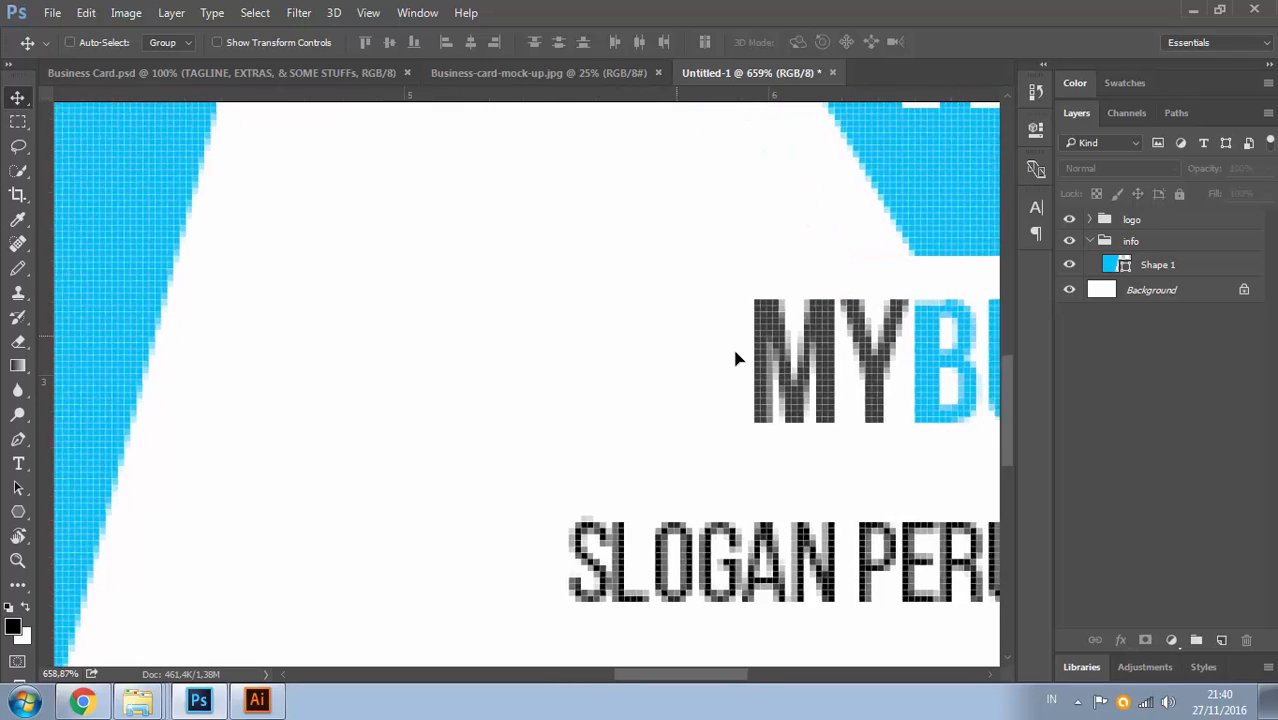
{"action": "key", "text": "t"}
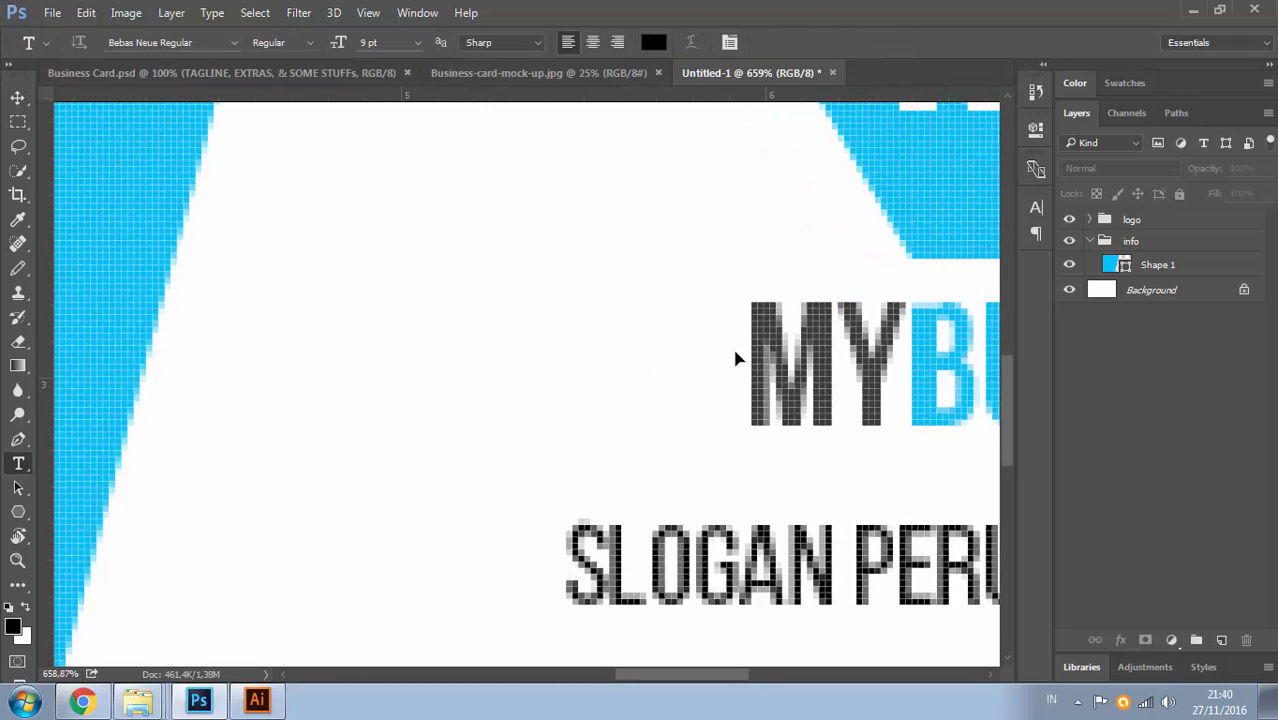
{"action": "left_click", "coordinate": [653, 42]}
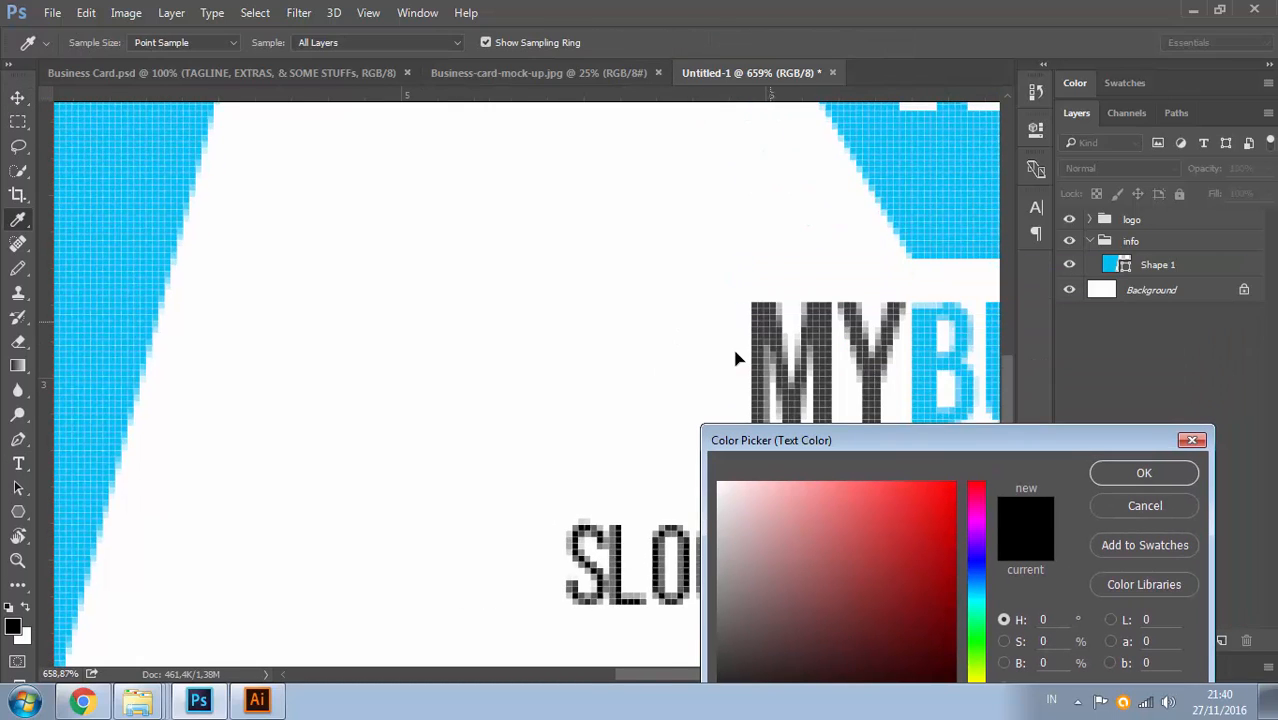
{"action": "left_click", "coordinate": [770, 322]}
{"action": "left_click", "coordinate": [1144, 473]}
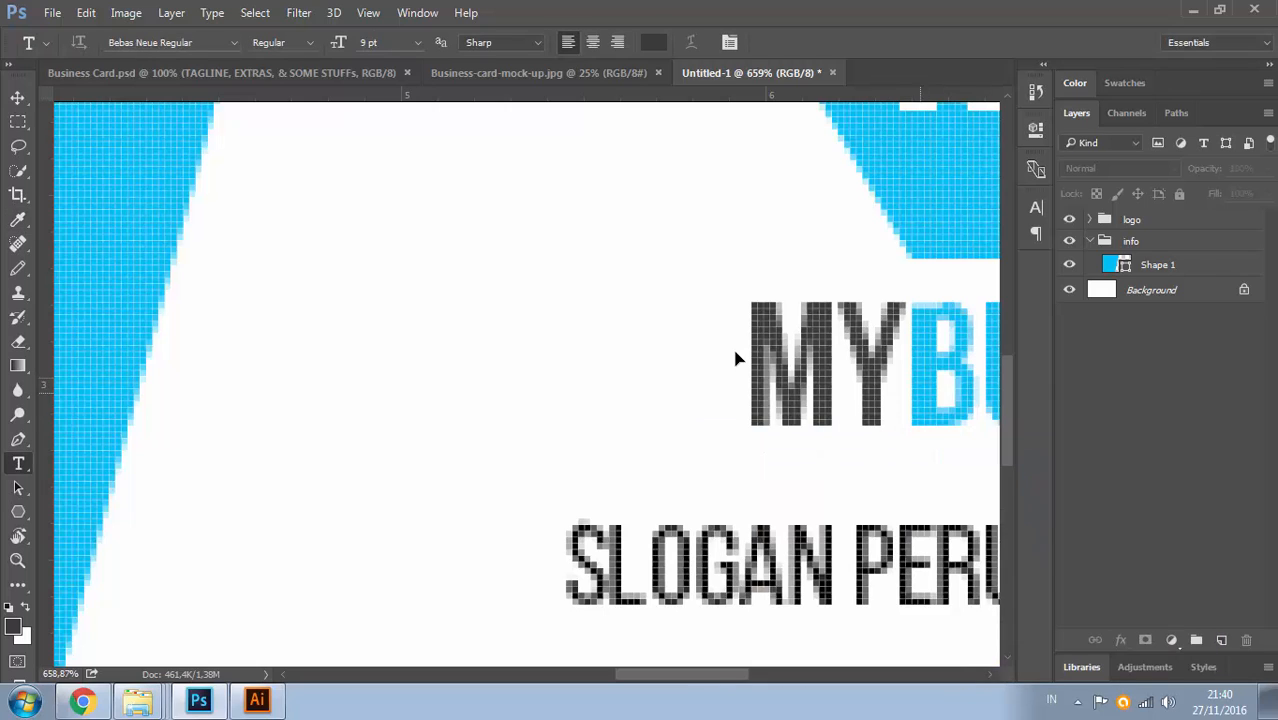
{"action": "key", "text": "ctrl+1"}
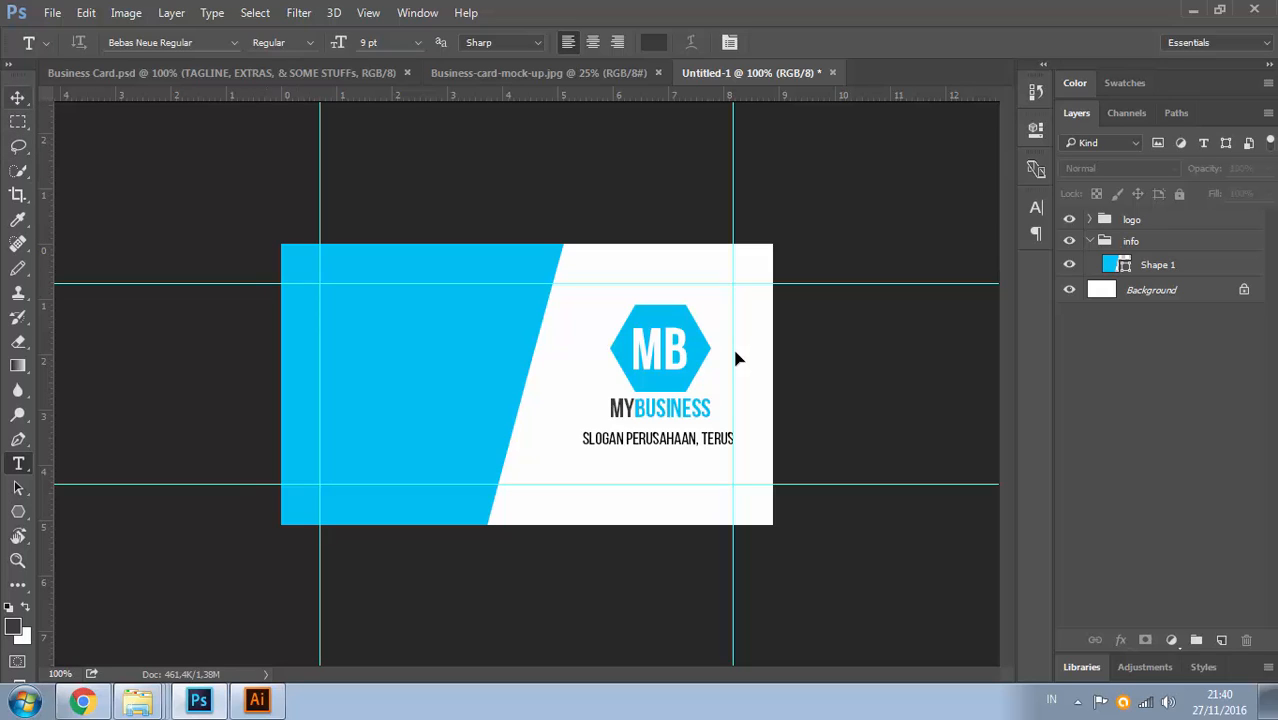
Recolour the slanted Shape 1 panel with the dark grey foreground colour #3a3a3a
{"action": "key", "text": "ctrl+z"}
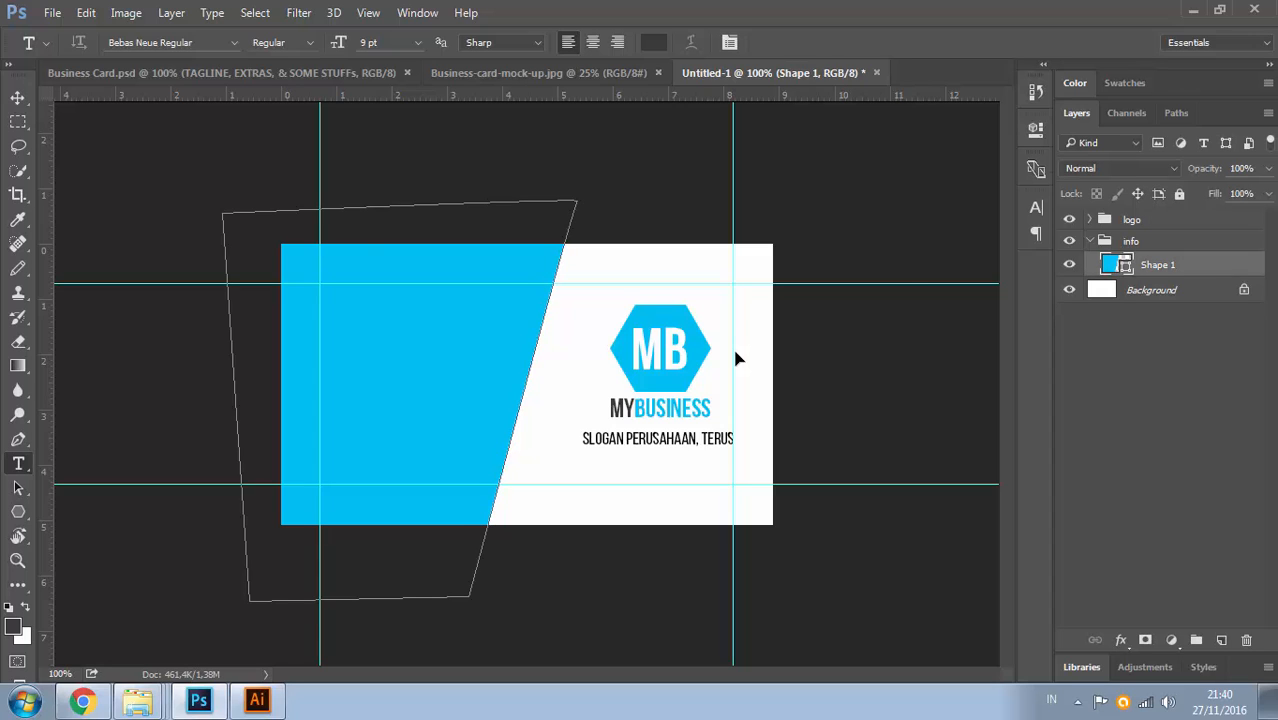
{"action": "double_click", "coordinate": [1112, 265]}
{"action": "left_click_drag", "start_coordinate": [600, 121], "coordinate": [714, 138]}
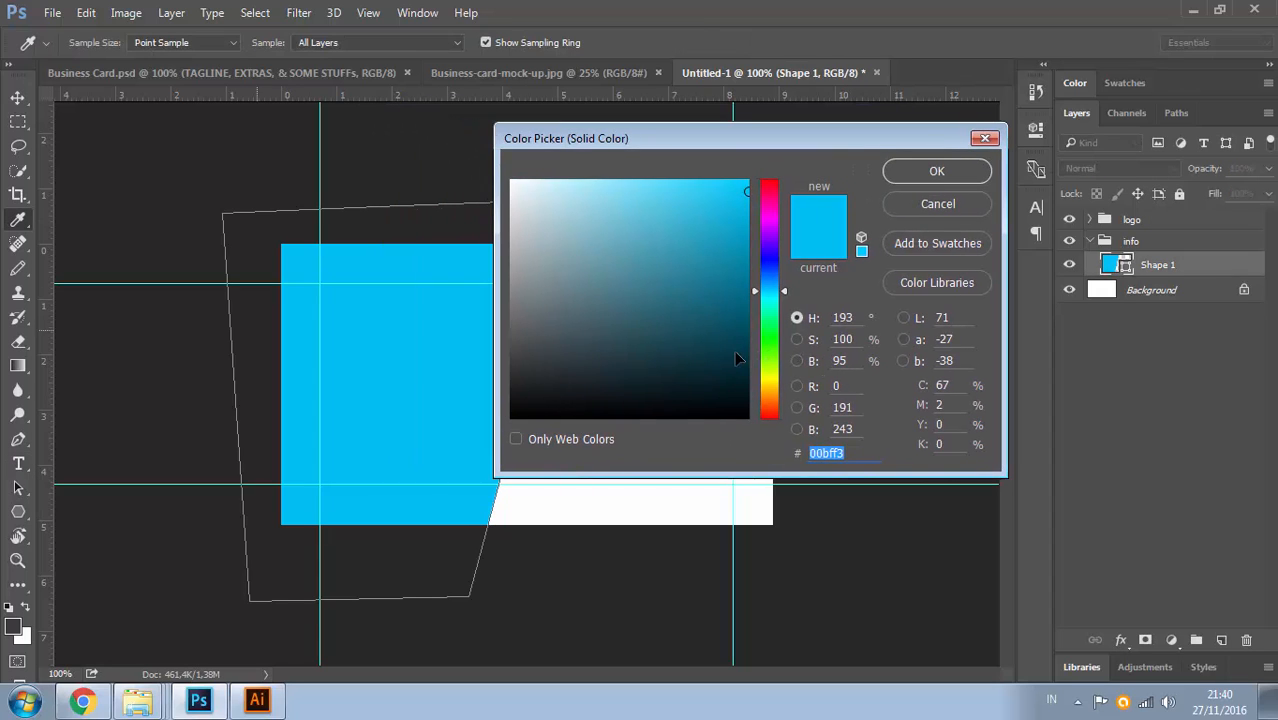
{"action": "key", "text": "Return"}
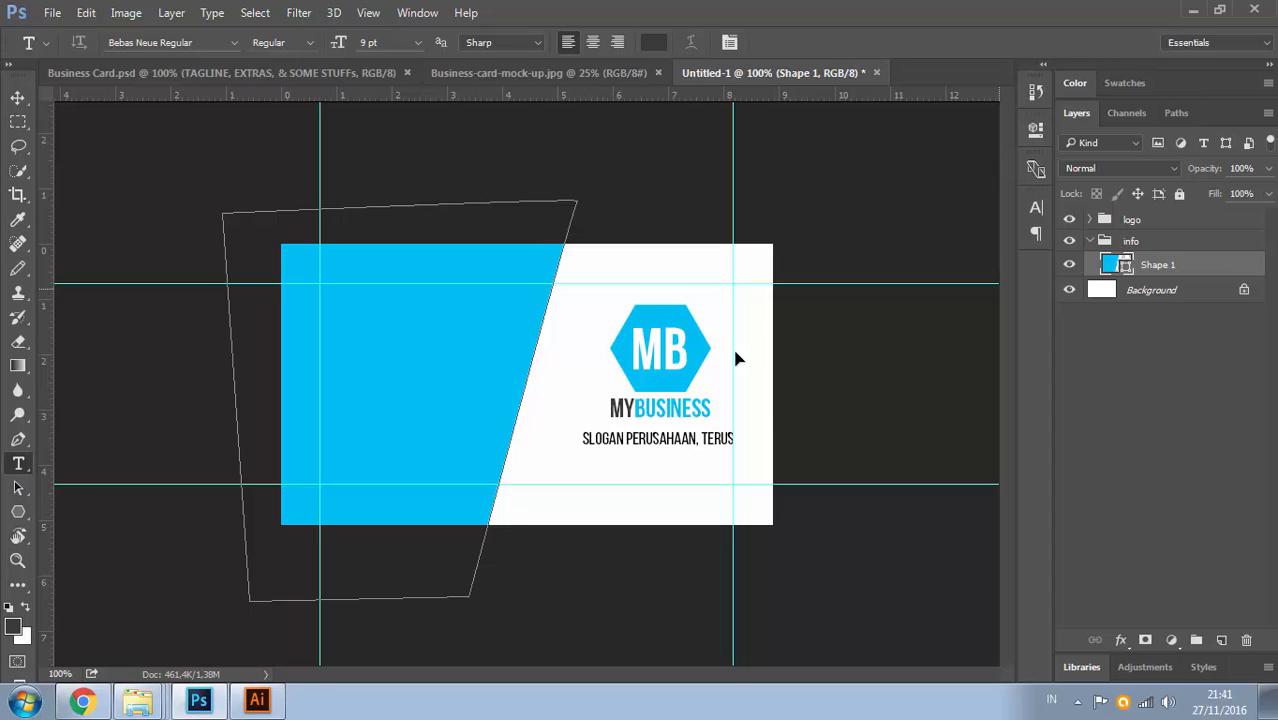
{"action": "double_click", "coordinate": [1112, 264]}
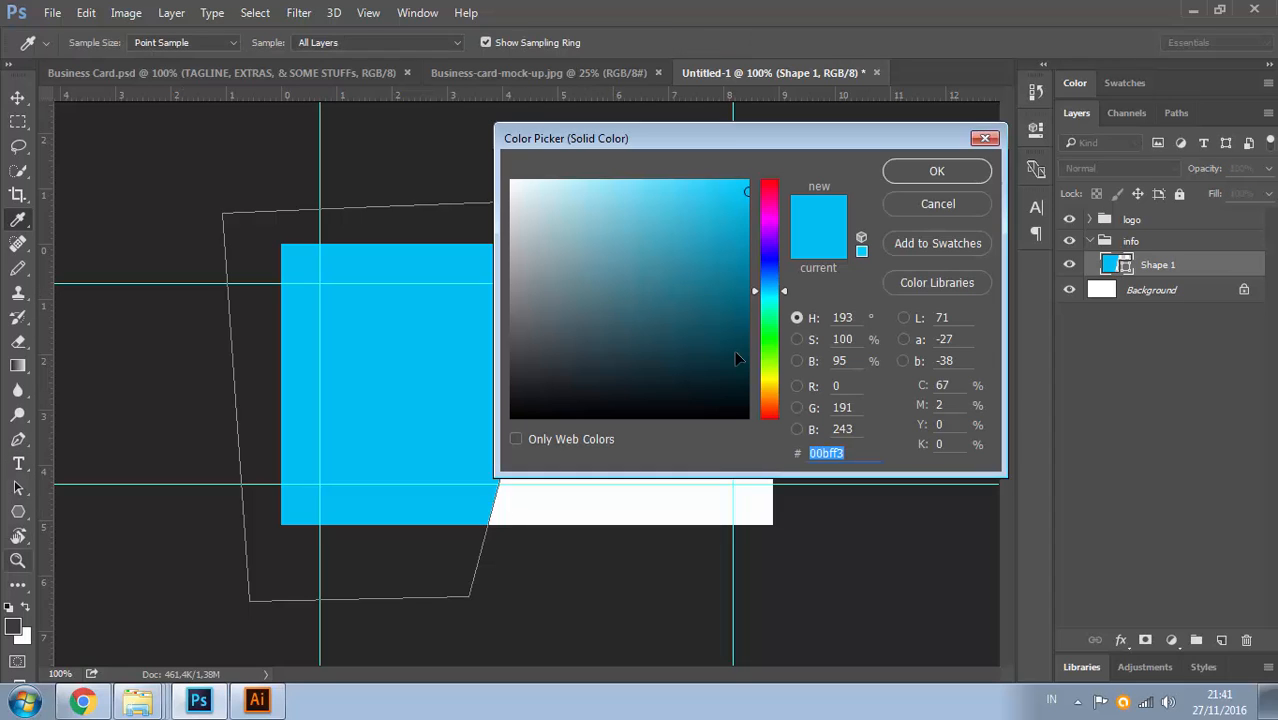
{"action": "left_click", "coordinate": [13, 627]}
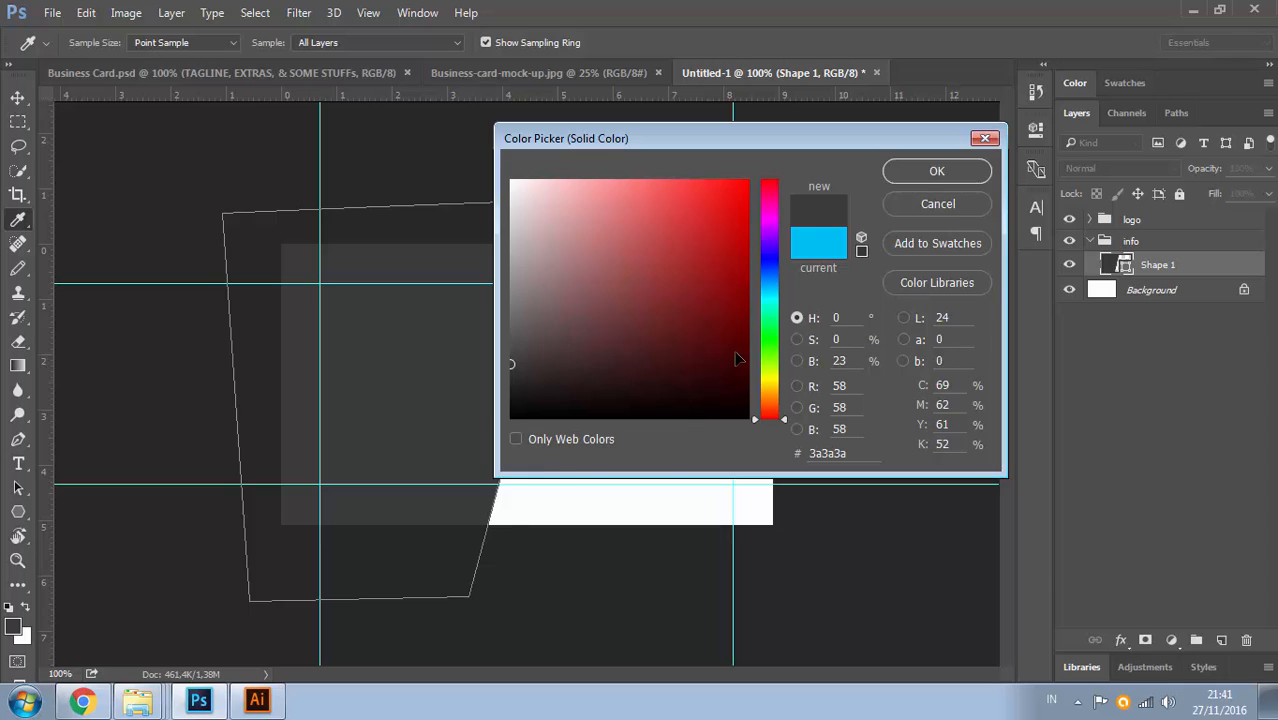
{"action": "left_click", "coordinate": [937, 171]}
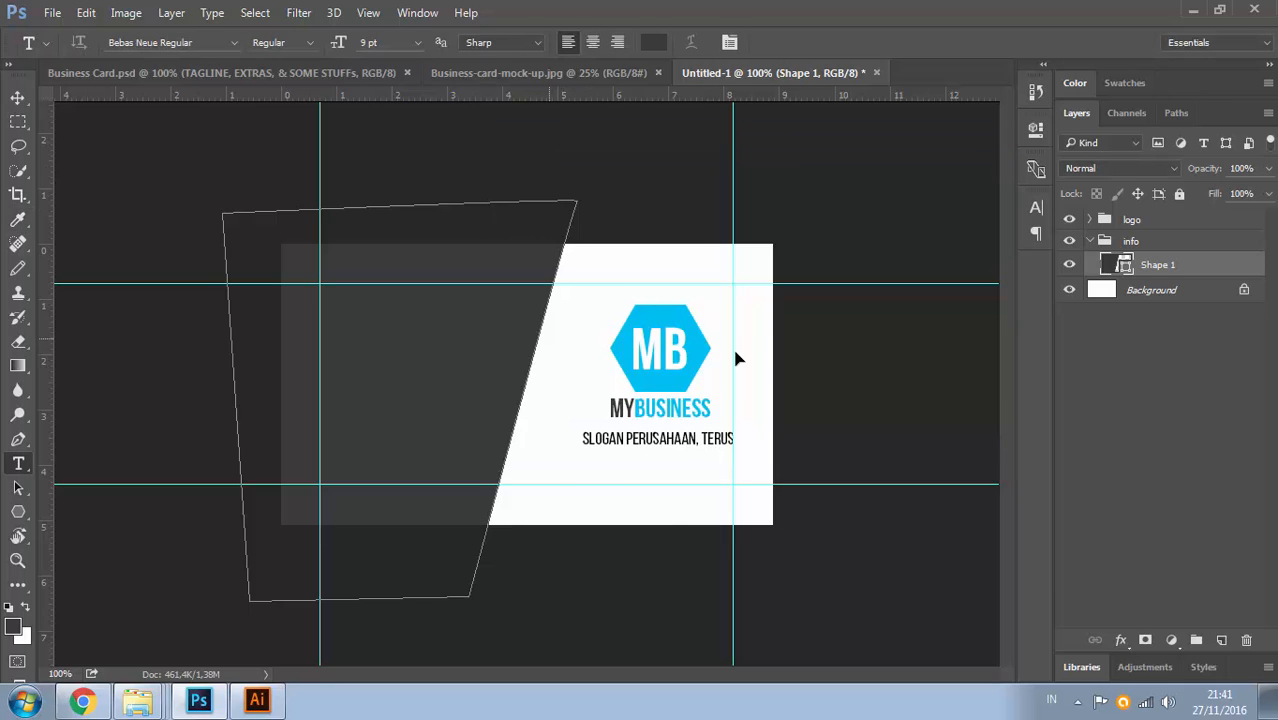
{"action": "key", "text": "v"}
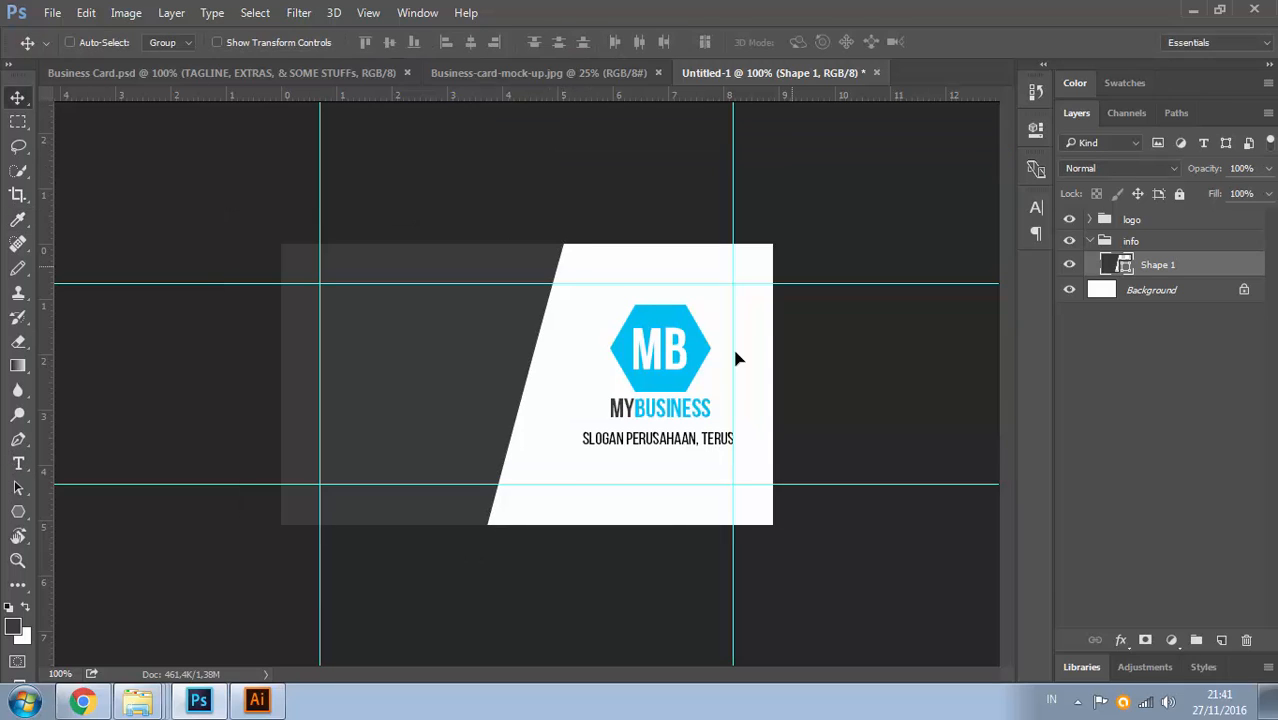
Compare with the reference card, and draw a rectangle about 415 × 59 px across the upper dark panel, extending past the card's left edge
{"action": "key", "text": "ctrl+Tab"}
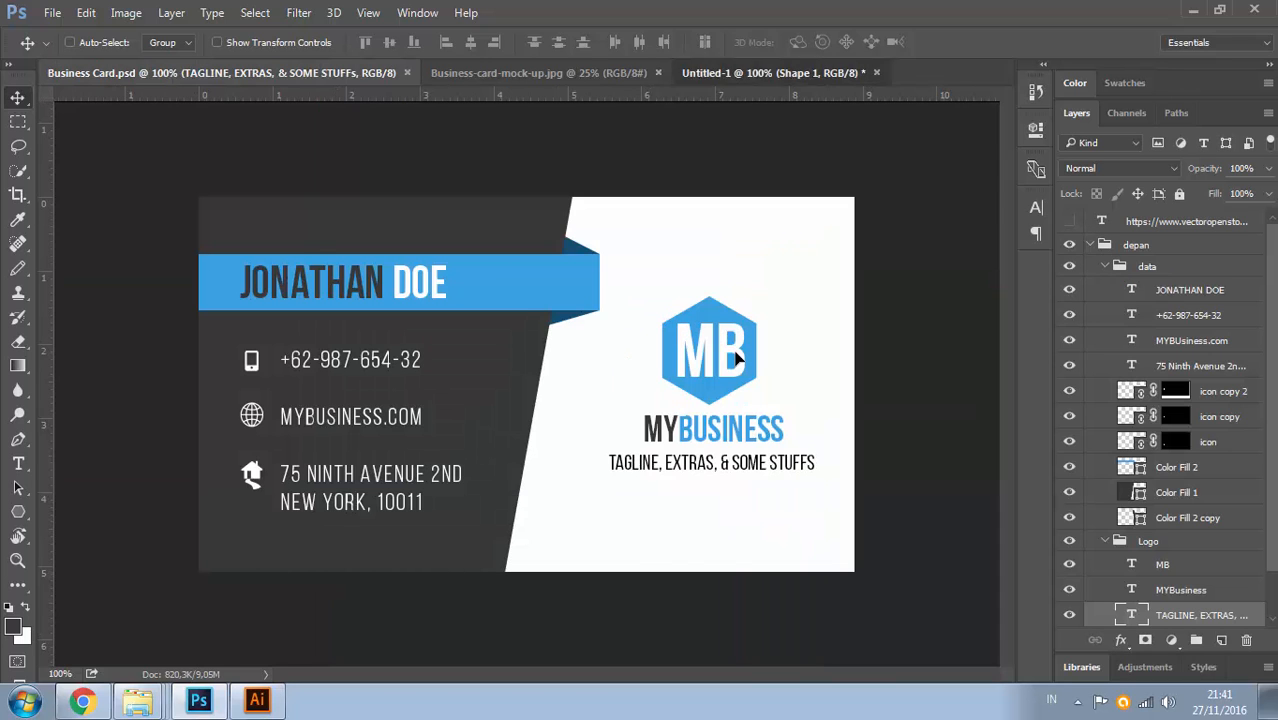
{"action": "key", "text": "ctrl+shift+Tab"}
{"action": "key", "text": "ctrl+Tab"}
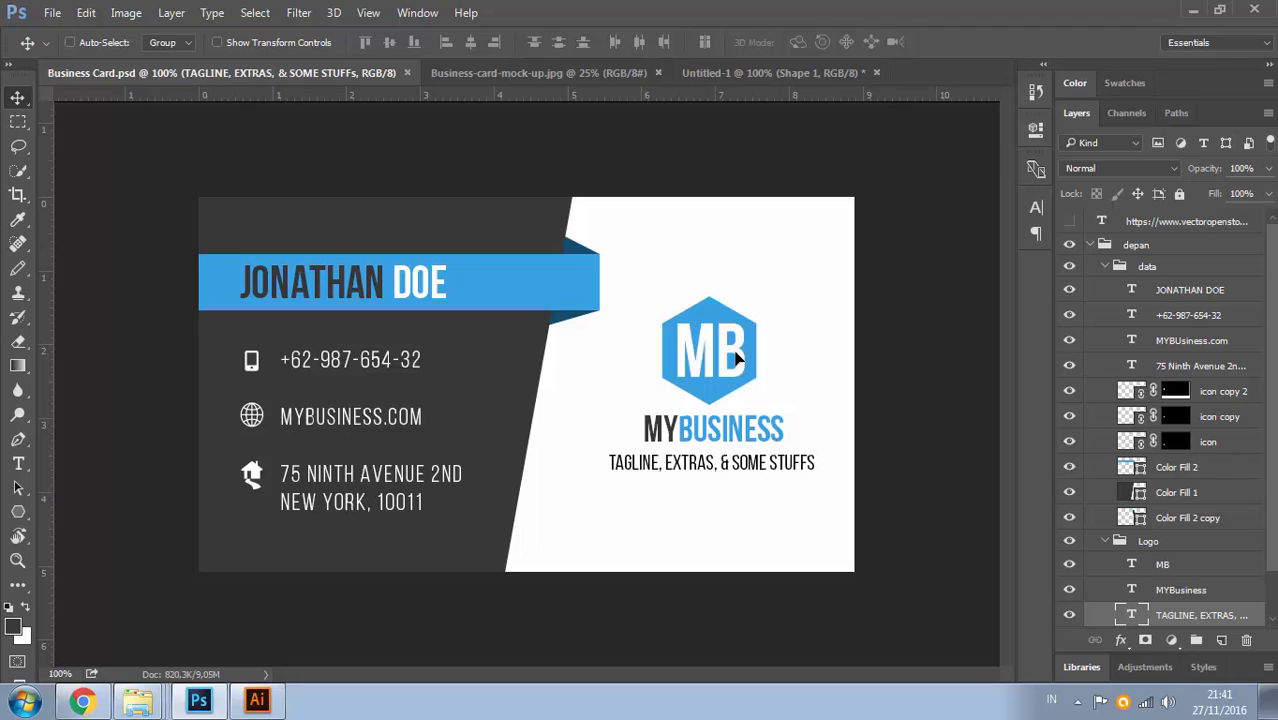
{"action": "key", "text": "ctrl+Tab"}
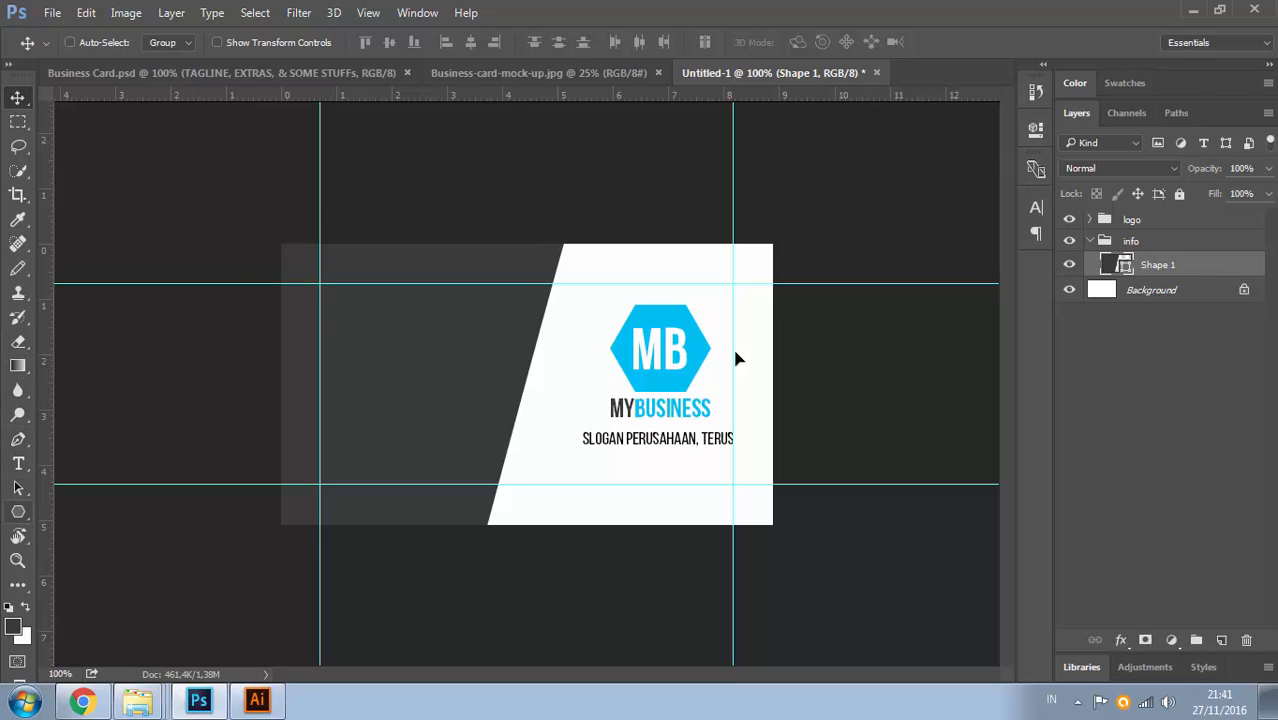
{"action": "right_click", "coordinate": [18, 512]}
{"action": "left_click", "coordinate": [105, 512]}
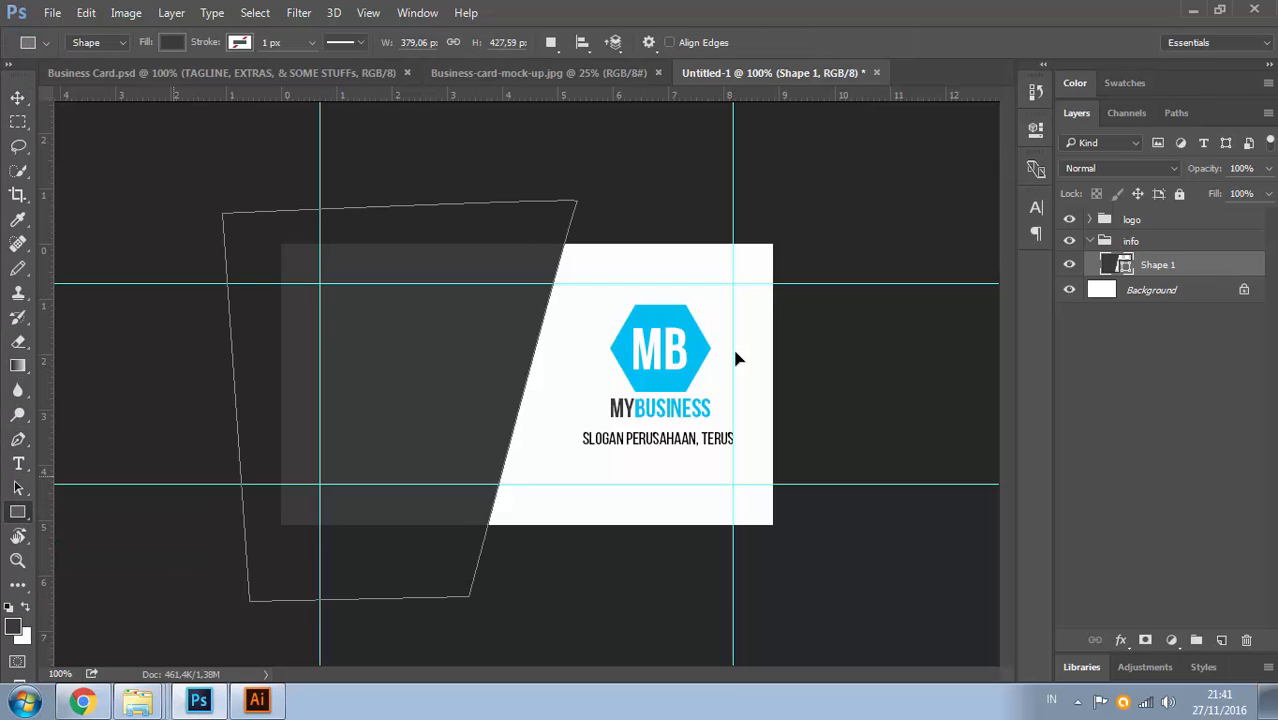
{"action": "mouse_move", "coordinate": [191, 284]}
{"action": "left_mouse_down"}
{"action": "mouse_move", "coordinate": [226, 302]}
{"action": "mouse_move", "coordinate": [466, 338]}
{"action": "mouse_move", "coordinate": [580, 340]}
{"action": "left_mouse_up"}
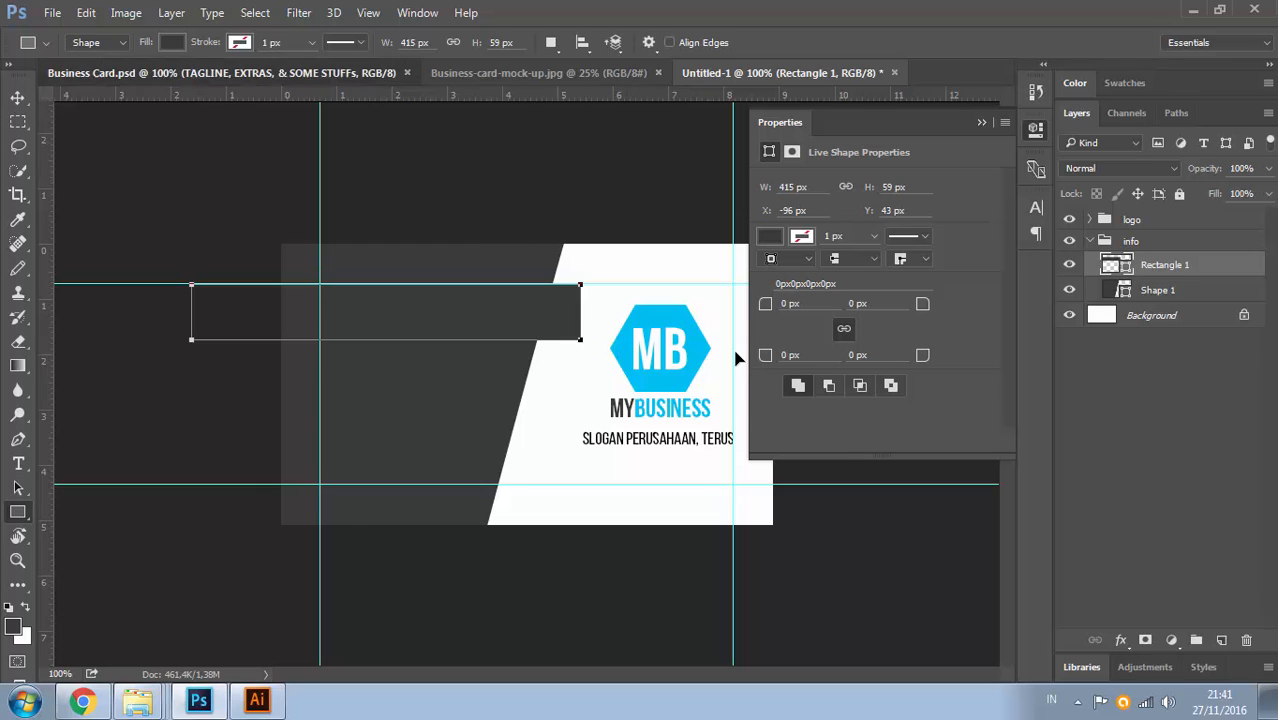
Fill the banner rectangle with the bright blue #00bff3 sampled from the logo hexagon
{"action": "key", "text": "ctrl+Tab"}
{"action": "key", "text": "ctrl+shift+Tab"}
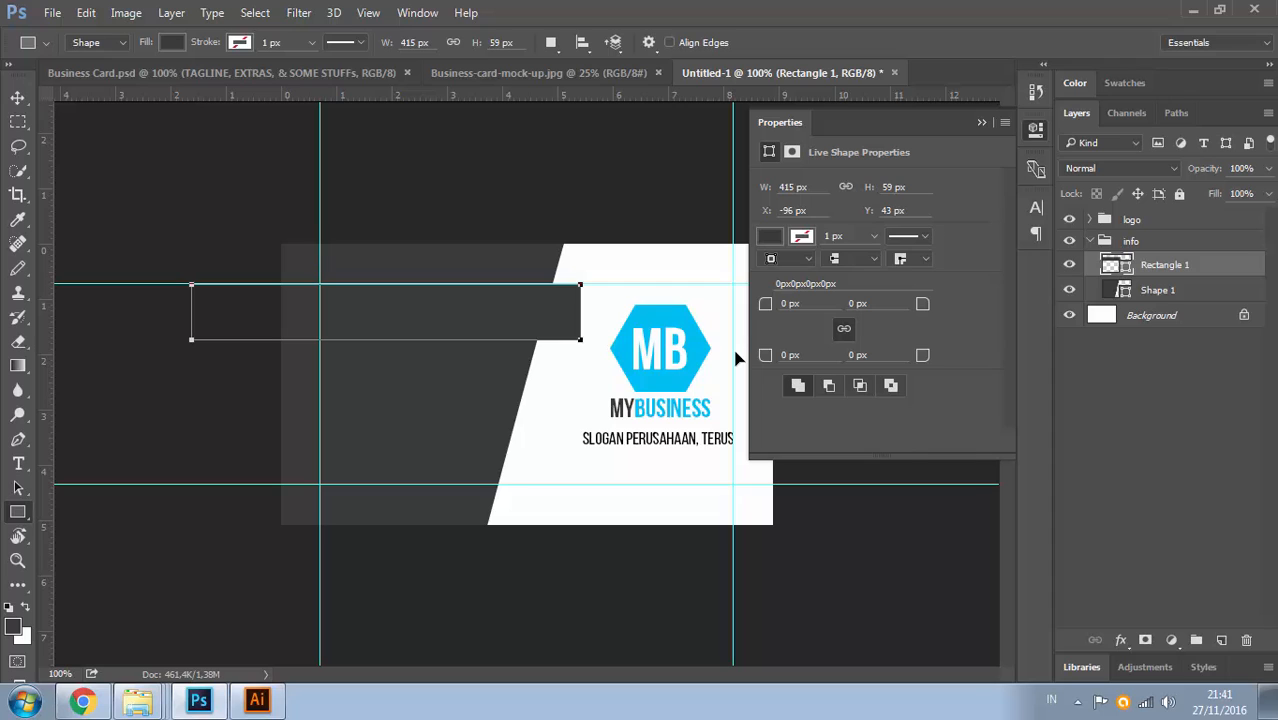
{"action": "left_click", "coordinate": [769, 237]}
{"action": "left_click", "coordinate": [950, 272]}
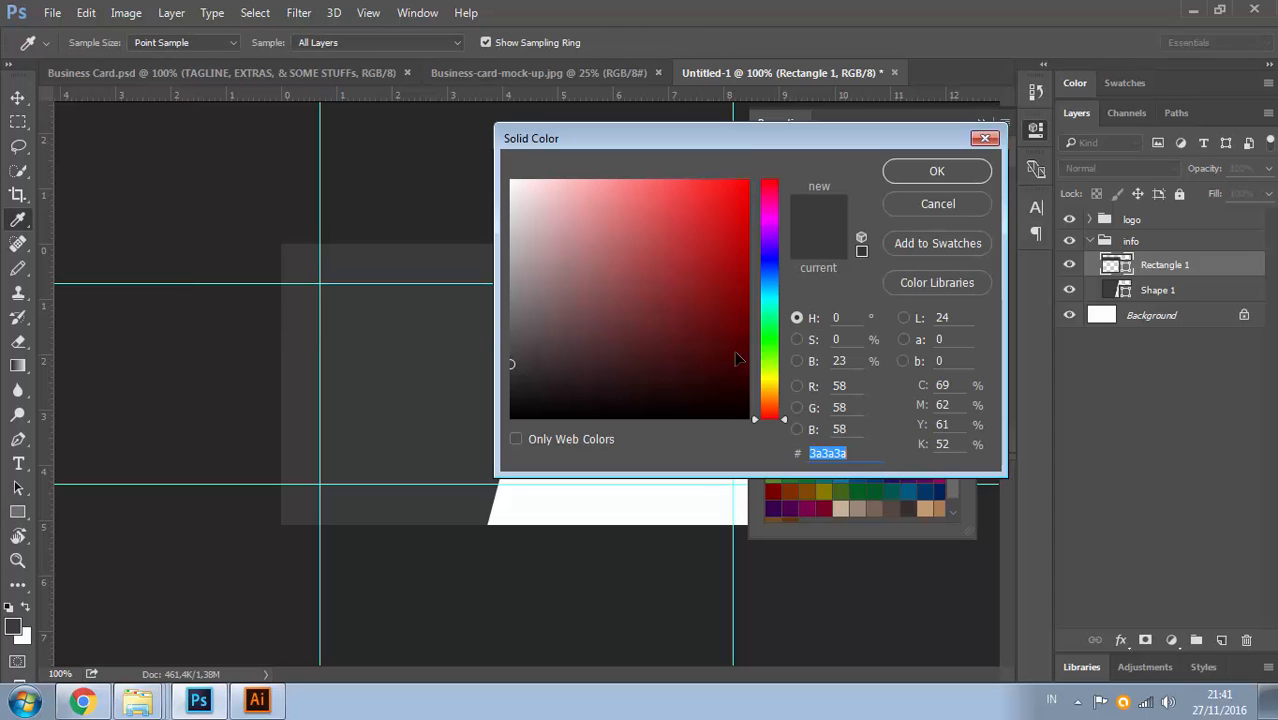
{"action": "mouse_move", "coordinate": [600, 138]}
{"action": "left_mouse_down"}
{"action": "mouse_move", "coordinate": [640, 151]}
{"action": "mouse_move", "coordinate": [881, 151]}
{"action": "left_mouse_up"}
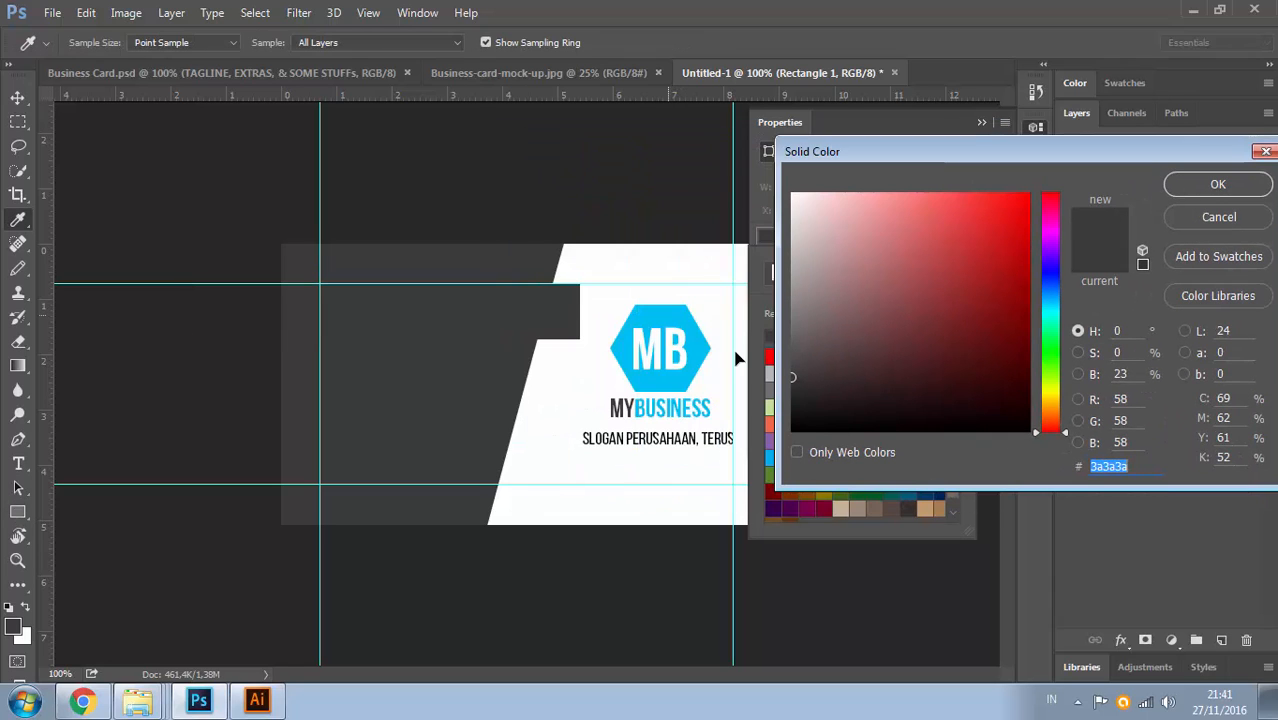
{"action": "left_click", "coordinate": [668, 316]}
{"action": "key", "text": "Return"}
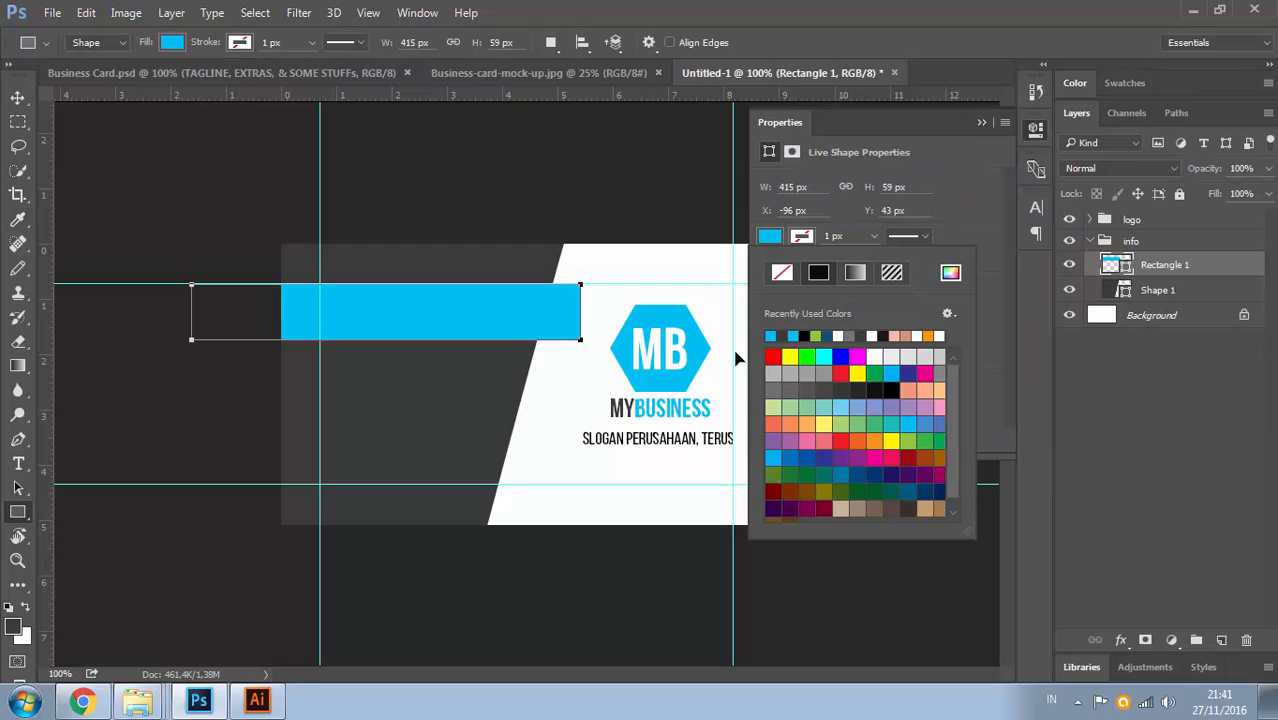
{"action": "left_click", "coordinate": [737, 357]}
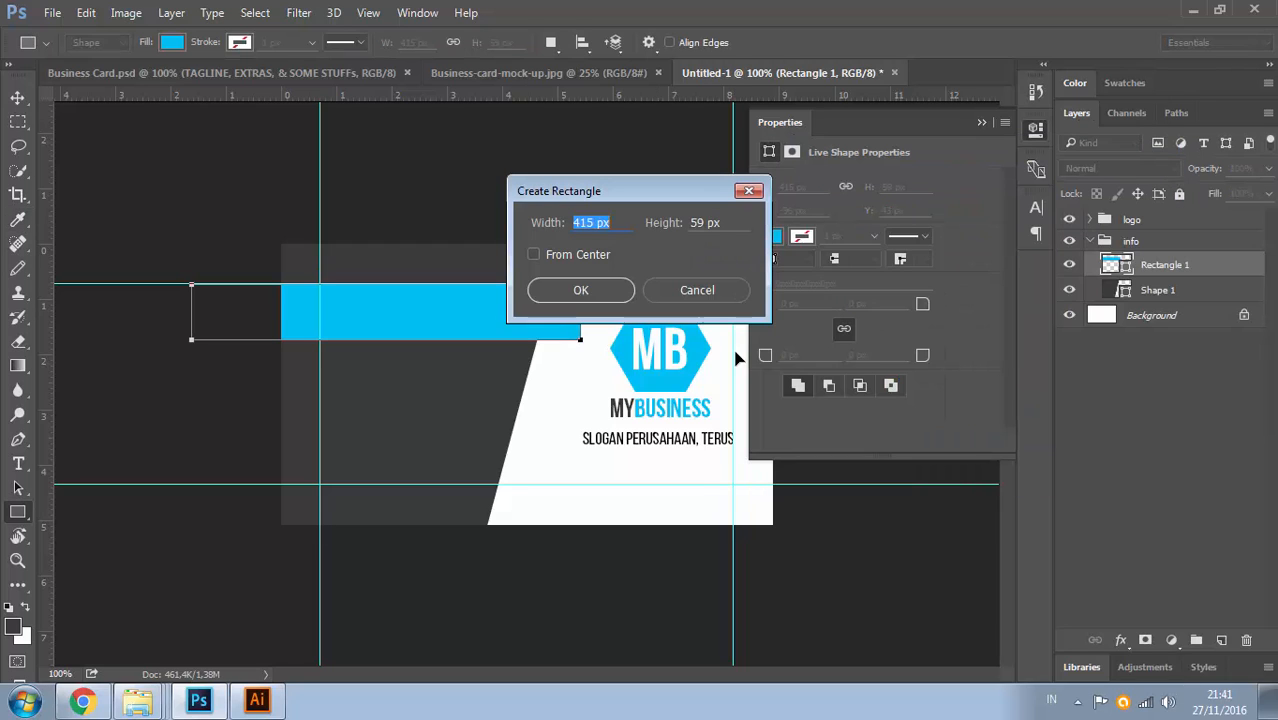
{"action": "key", "text": "Escape"}
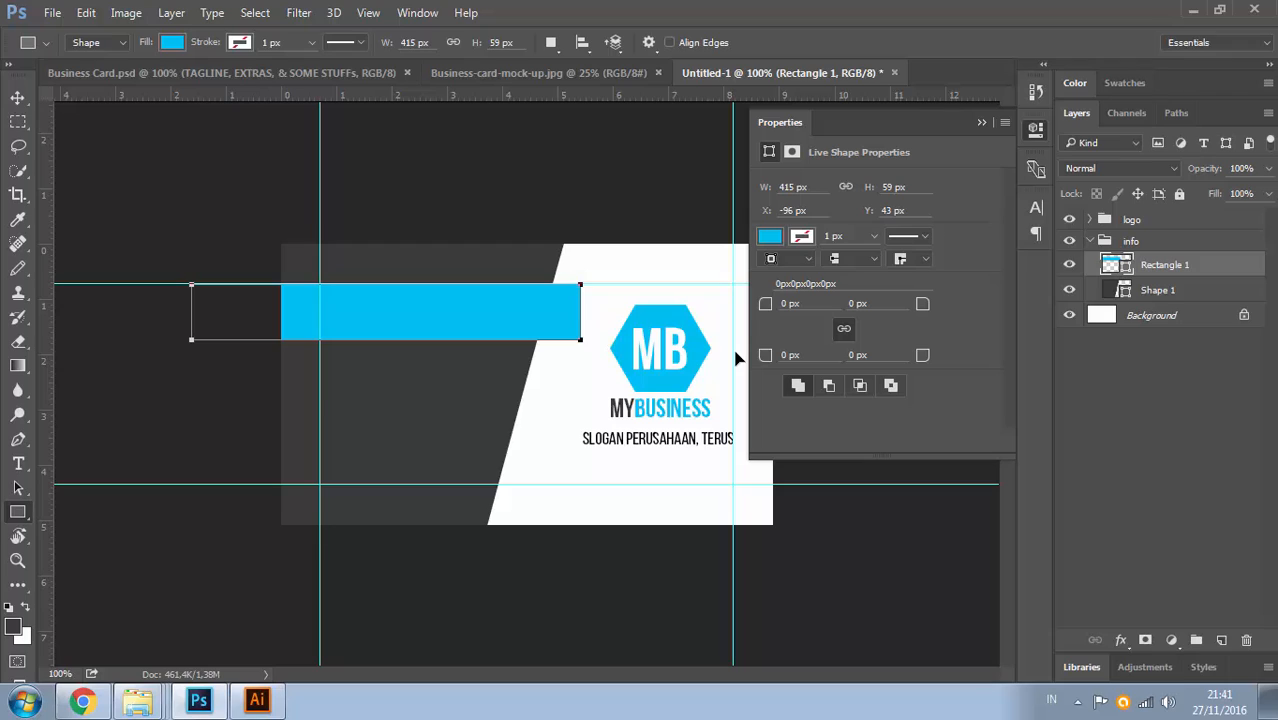
Draw a six-sided polygon about 98 × 114 px over the right end of the blue banner
{"action": "key", "text": "v"}
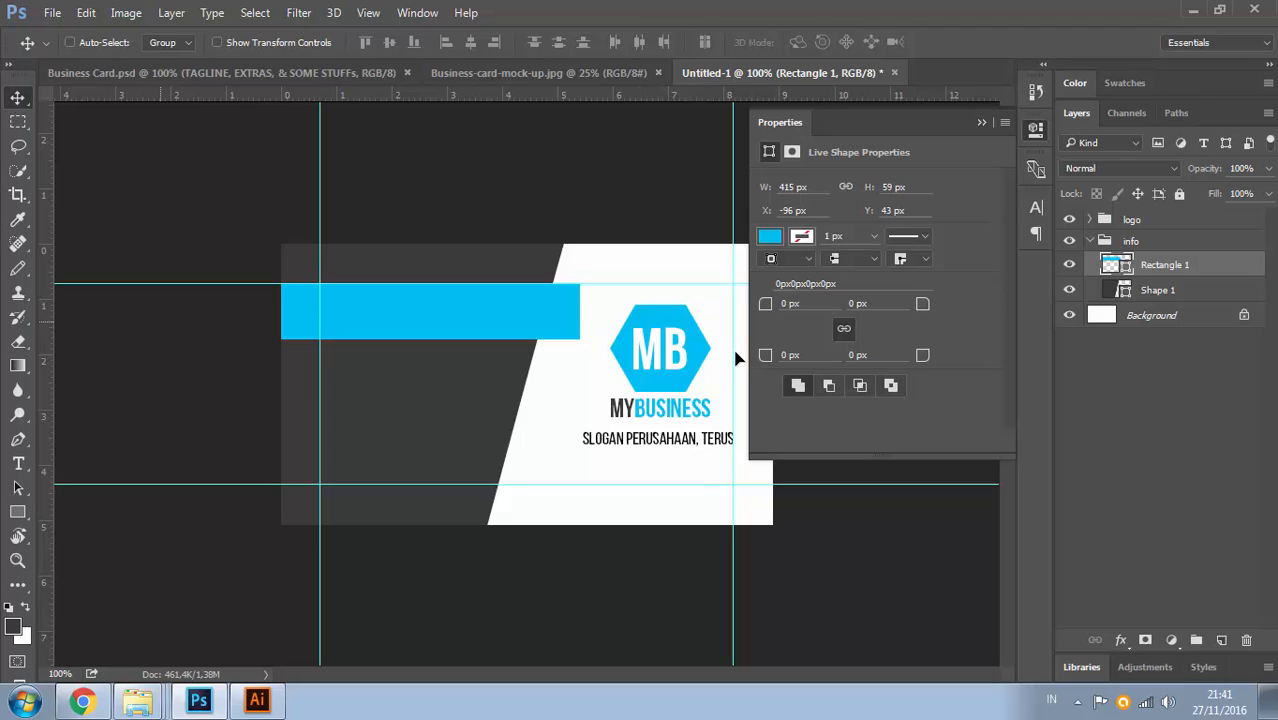
{"action": "key", "text": "g"}
{"action": "left_click", "coordinate": [18, 512]}
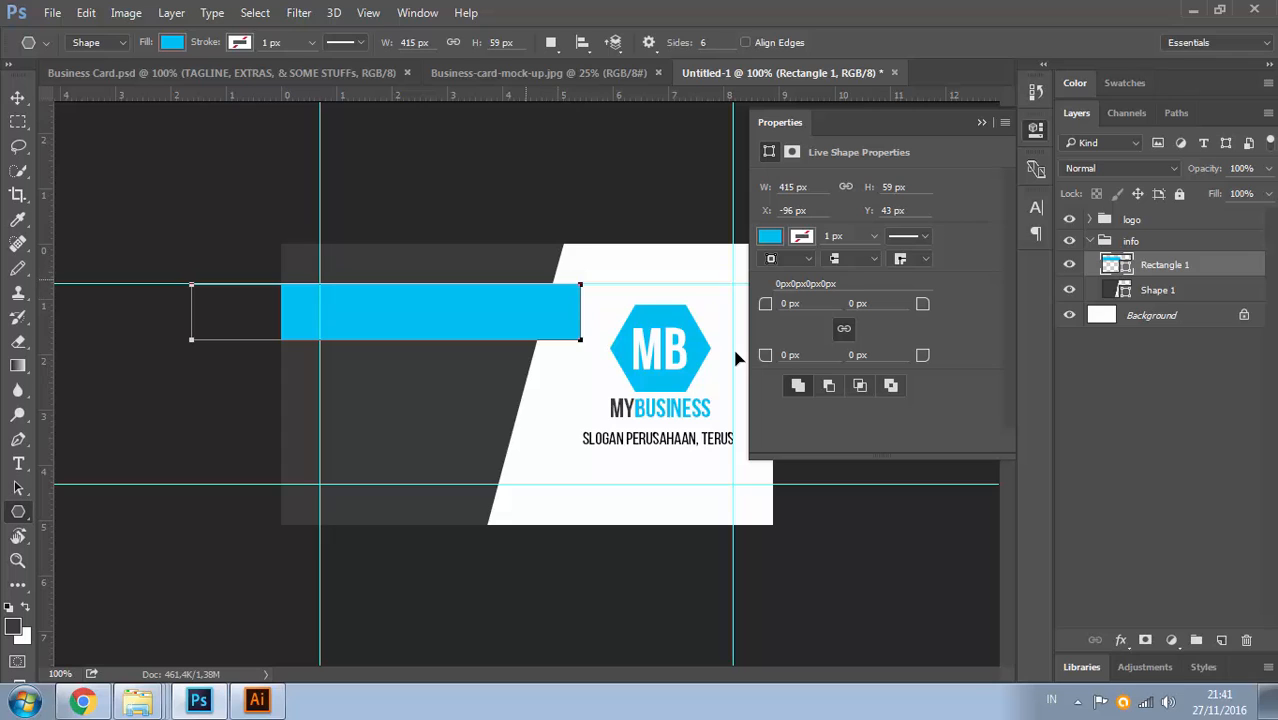
{"action": "mouse_move", "coordinate": [507, 270]}
{"action": "left_mouse_down"}
{"action": "mouse_move", "coordinate": [545, 305]}
{"action": "mouse_move", "coordinate": [594, 279]}
{"action": "mouse_move", "coordinate": [557, 256]}
{"action": "mouse_move", "coordinate": [561, 208]}
{"action": "mouse_move", "coordinate": [574, 221]}
{"action": "mouse_move", "coordinate": [565, 280]}
{"action": "mouse_move", "coordinate": [528, 300]}
{"action": "mouse_move", "coordinate": [506, 277]}
{"action": "mouse_move", "coordinate": [556, 298]}
{"action": "mouse_move", "coordinate": [554, 338]}
{"action": "mouse_move", "coordinate": [538, 351]}
{"action": "left_mouse_up"}
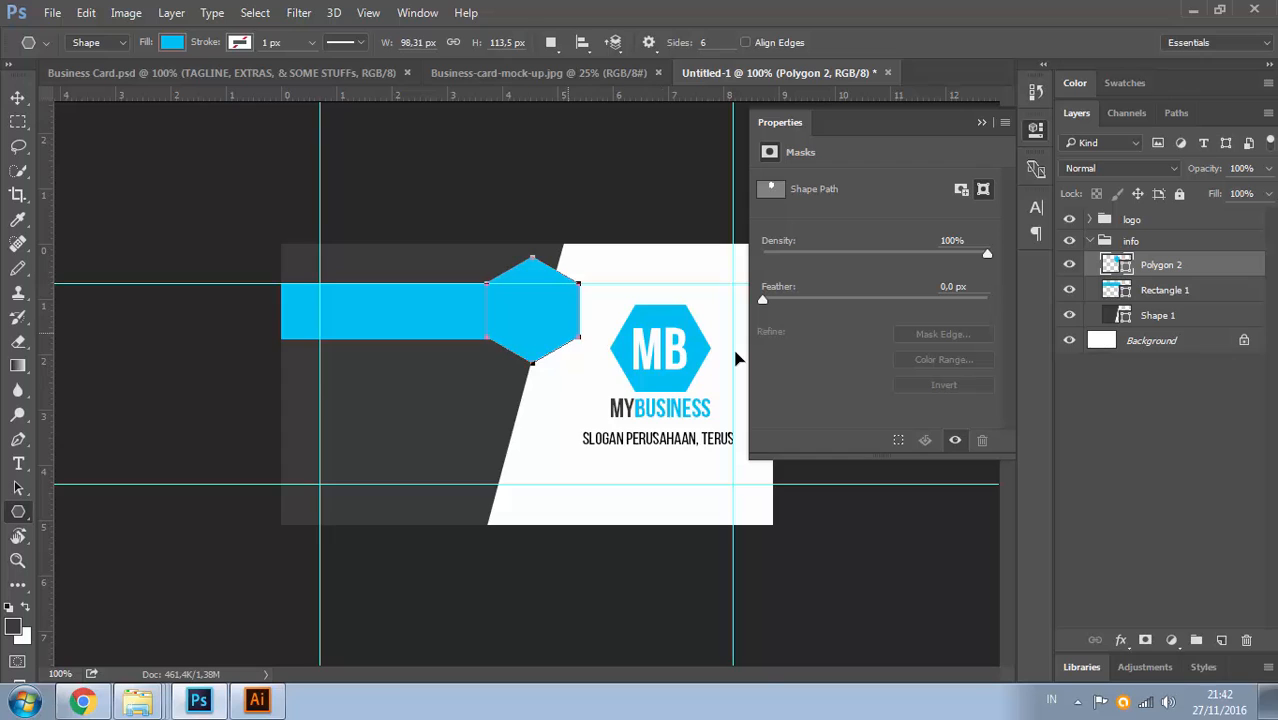
Move the new hexagon slightly right and down so its vertical side lines up with the banner's right end
{"action": "key", "text": "ctrl+plus"}
{"action": "key", "text": "ctrl+plus"}
{"action": "key", "text": "ctrl+plus"}
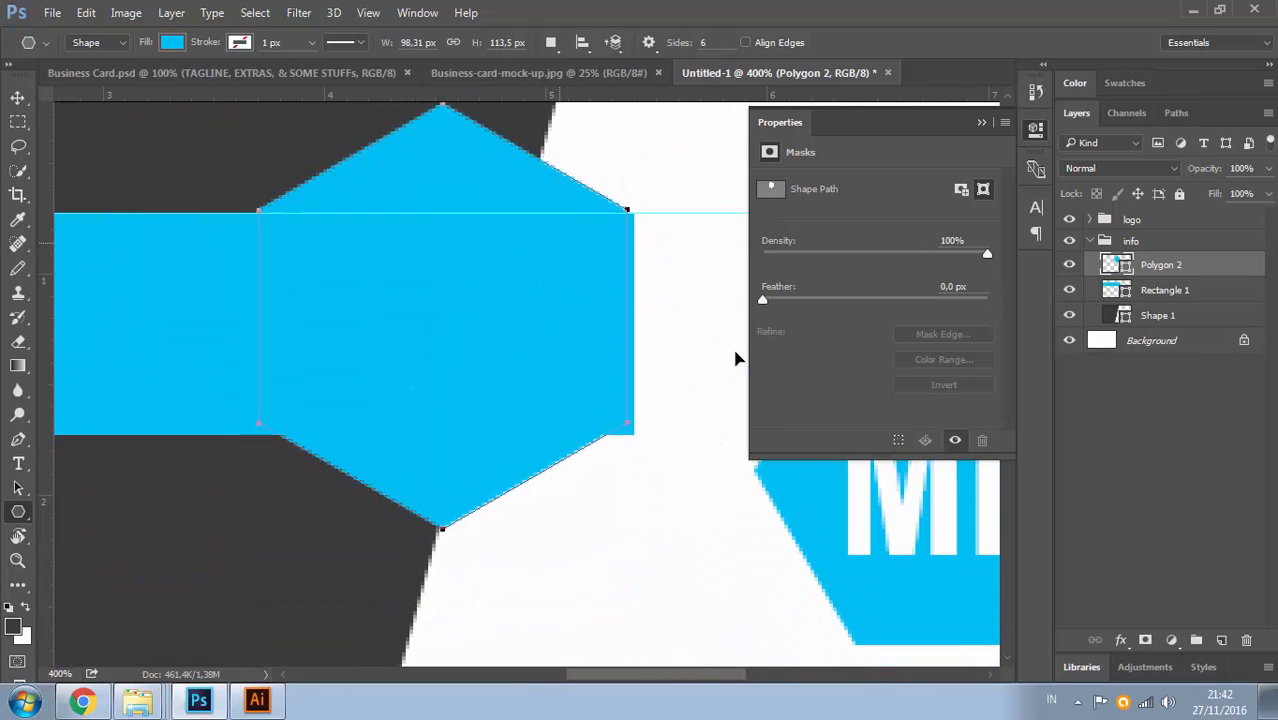
{"action": "key", "text": "v"}
{"action": "mouse_move", "coordinate": [485, 462]}
{"action": "left_mouse_down"}
{"action": "mouse_move", "coordinate": [493, 486]}
{"action": "mouse_move", "coordinate": [496, 468]}
{"action": "left_mouse_up"}
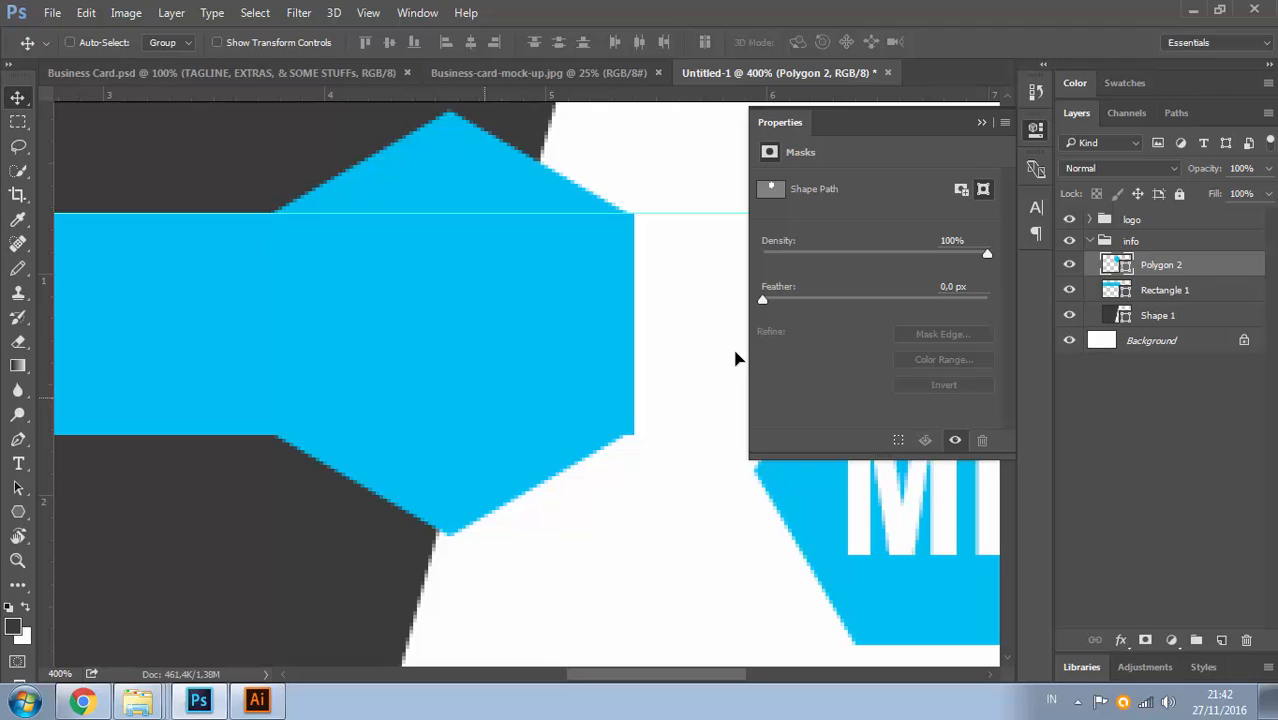
Shift the hexagon's lower anchor points down and its upper ones up, stretching it to 116.5 px high to match the banner's edges
{"action": "key", "text": "a"}
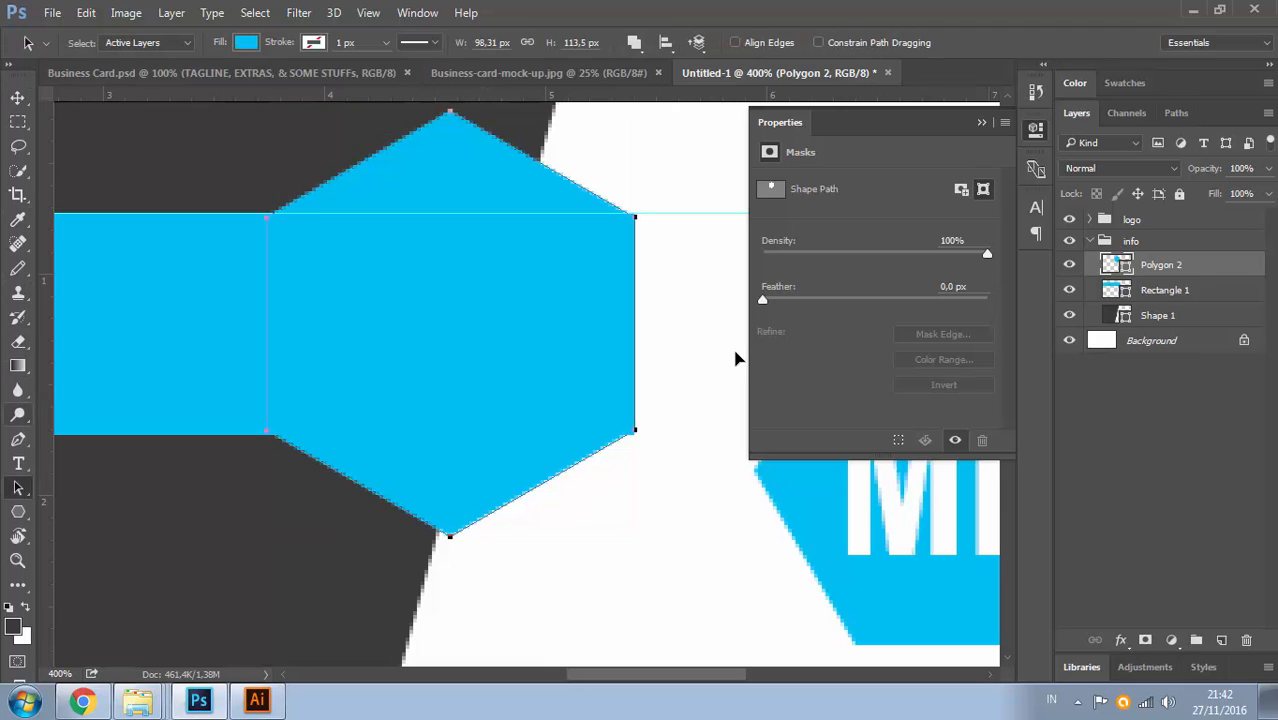
{"action": "right_click", "coordinate": [18, 488]}
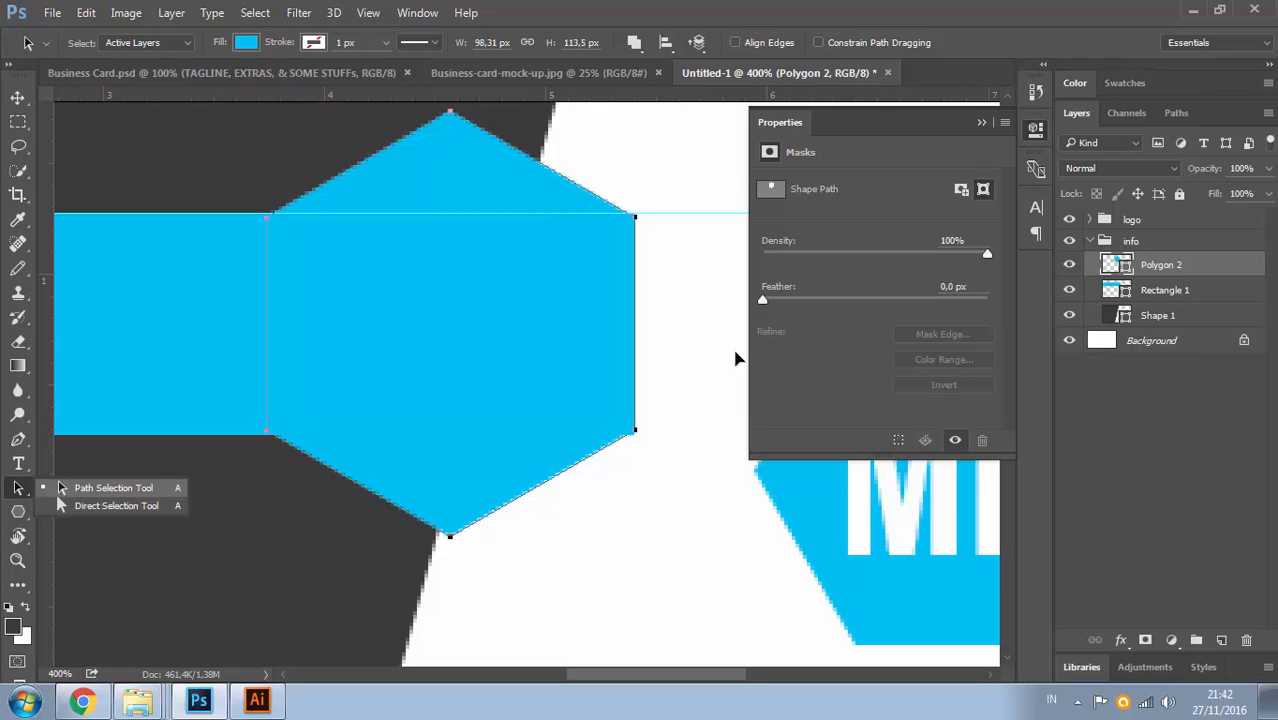
{"action": "left_click", "coordinate": [116, 506]}
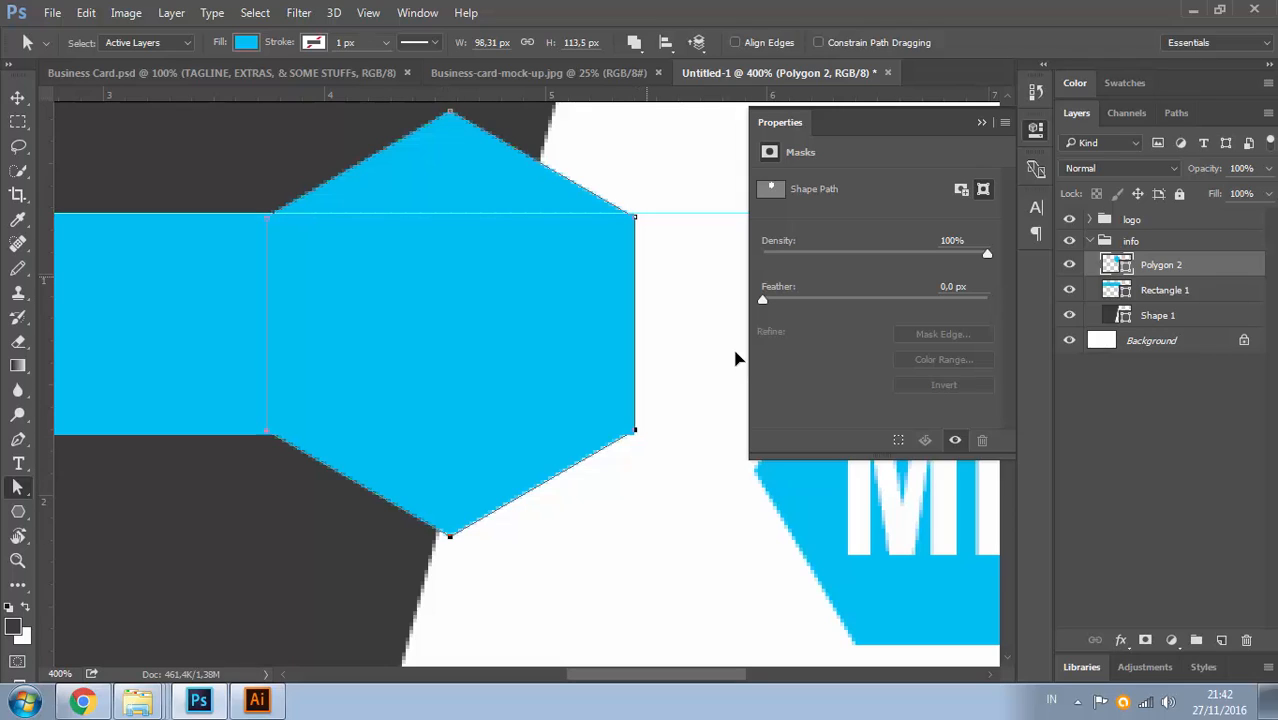
{"action": "key", "text": "Down"}
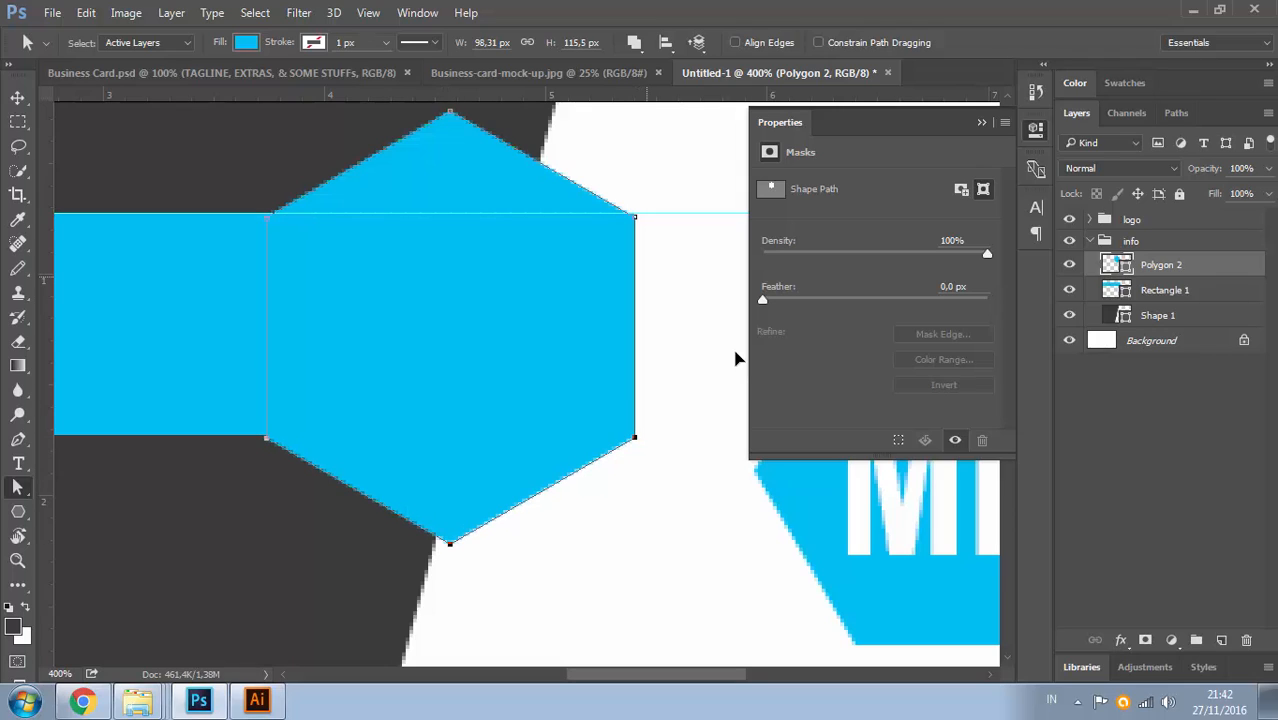
{"action": "key", "text": "Down"}
{"action": "left_click", "coordinate": [662, 240]}
{"action": "left_click", "coordinate": [634, 217]}
{"action": "key", "text": "Up"}
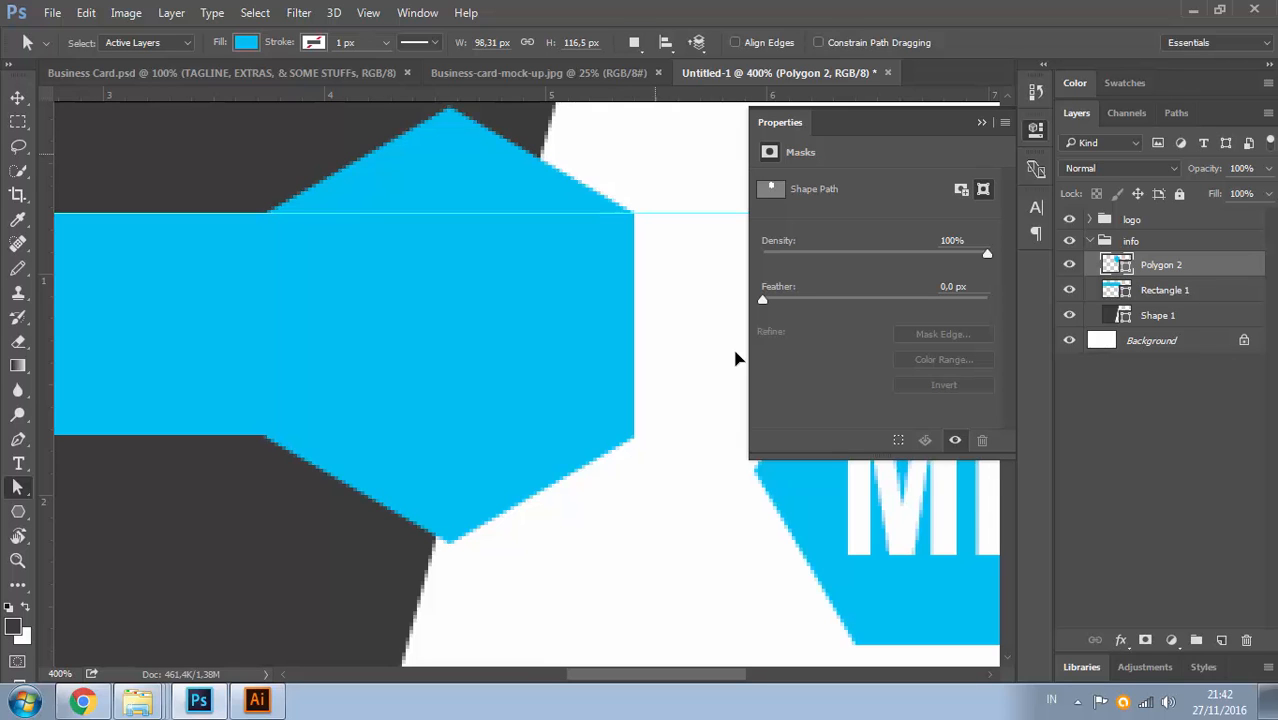
Move the Polygon 2 layer beneath Shape 1 in the info group so only the banner's folded corners show
{"action": "key", "text": "ctrl+minus"}
{"action": "key", "text": "ctrl+minus"}
{"action": "key", "text": "ctrl+minus"}
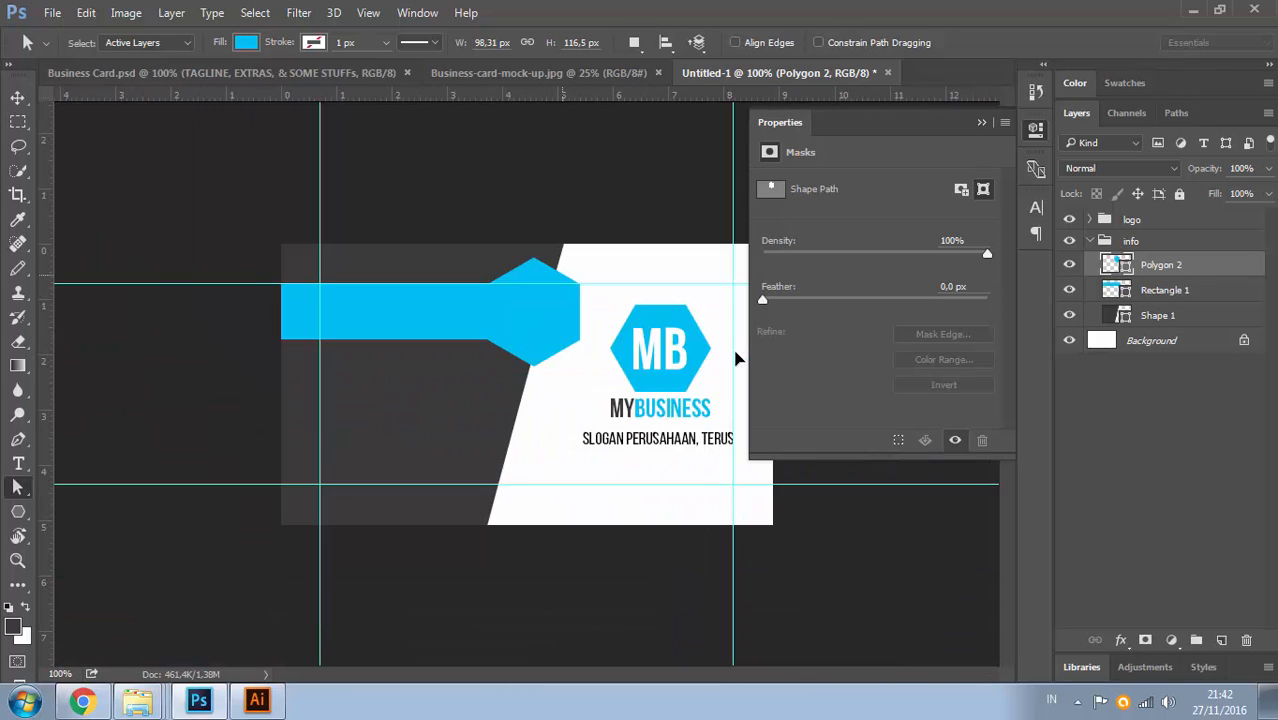
{"action": "key", "text": "v"}
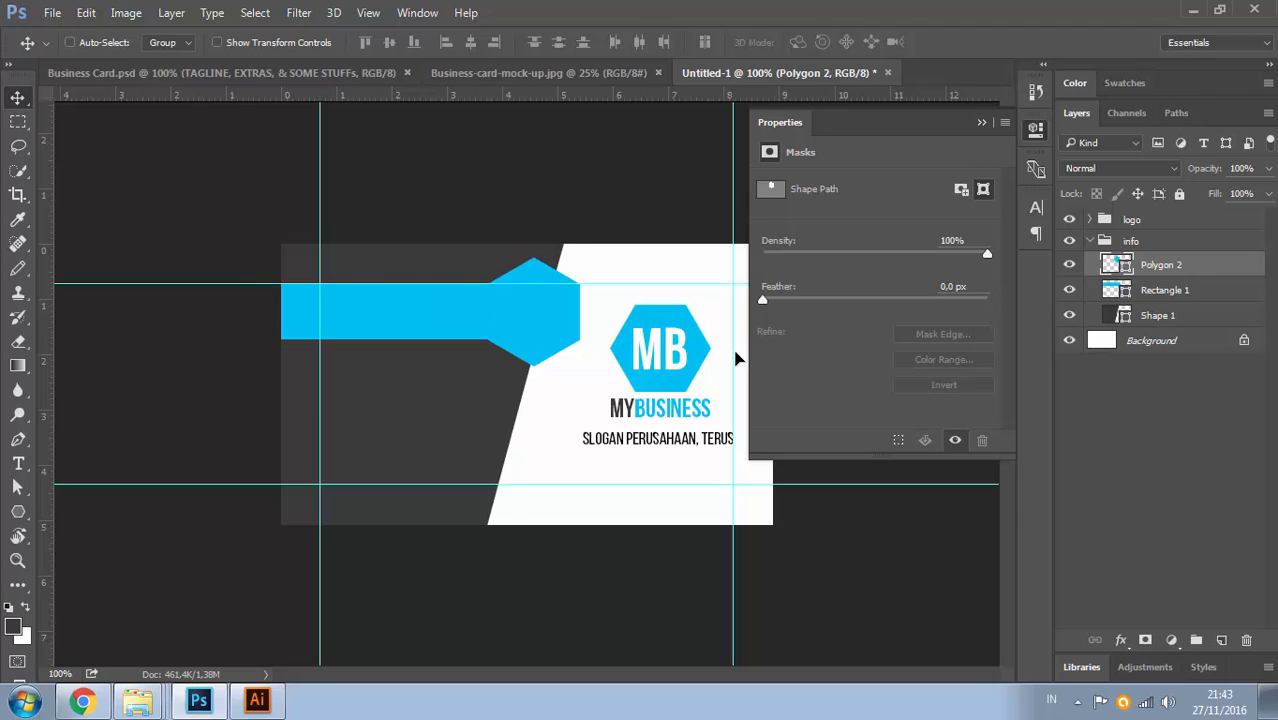
{"action": "left_click_drag", "start_coordinate": [1161, 265], "coordinate": [1161, 326]}
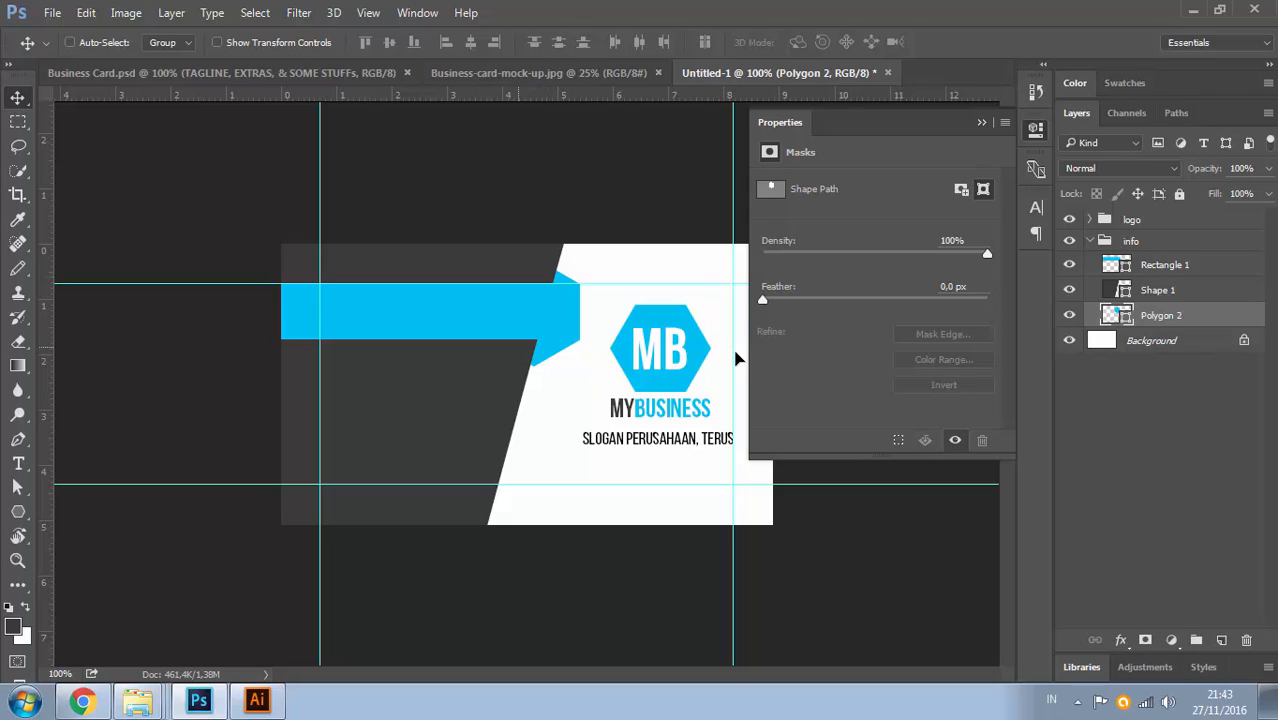
Recolour the Polygon 2 fold shape with the dark teal #00647f
{"action": "double_click", "coordinate": [1112, 315]}
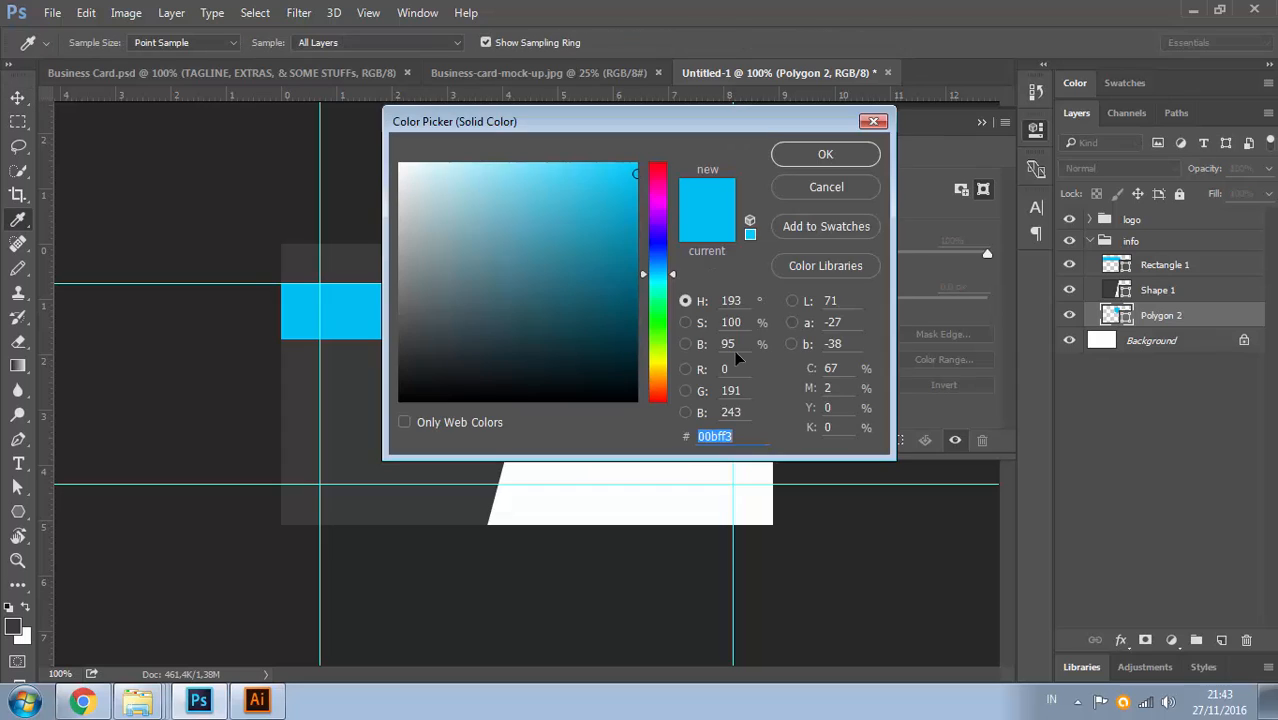
{"action": "left_click_drag", "start_coordinate": [600, 121], "coordinate": [949, 105]}
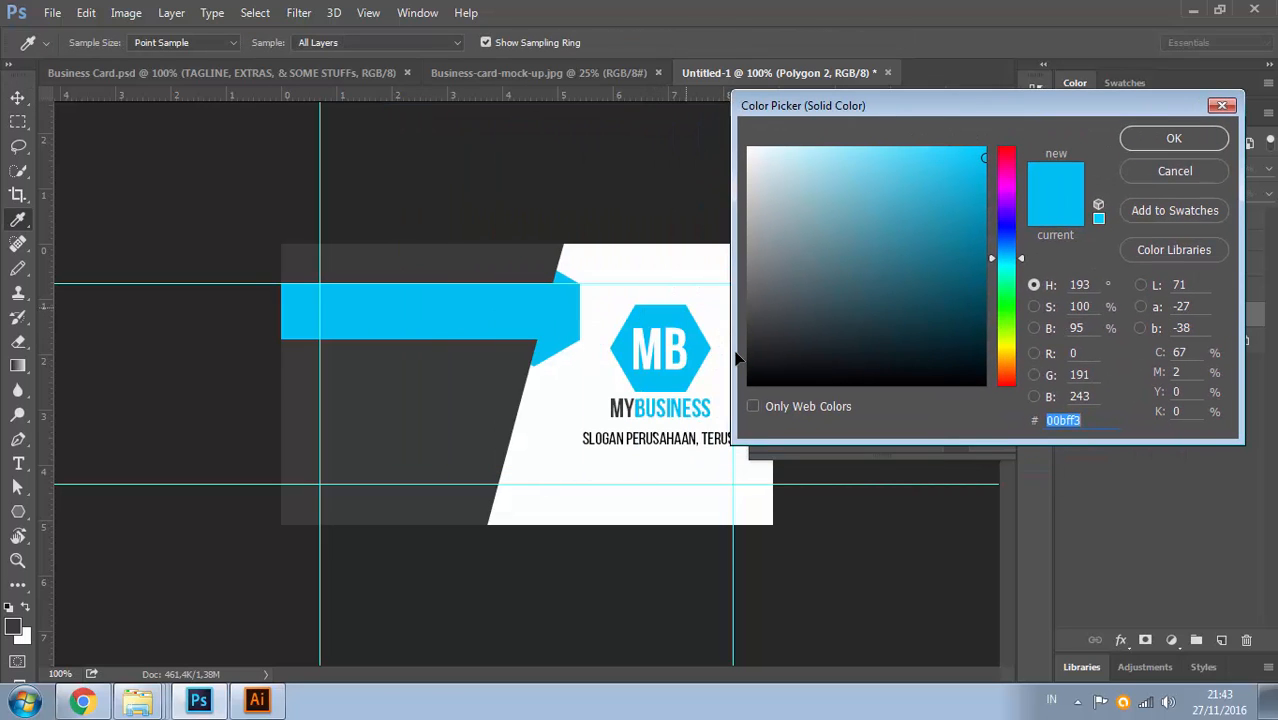
{"action": "left_click", "coordinate": [985, 265]}
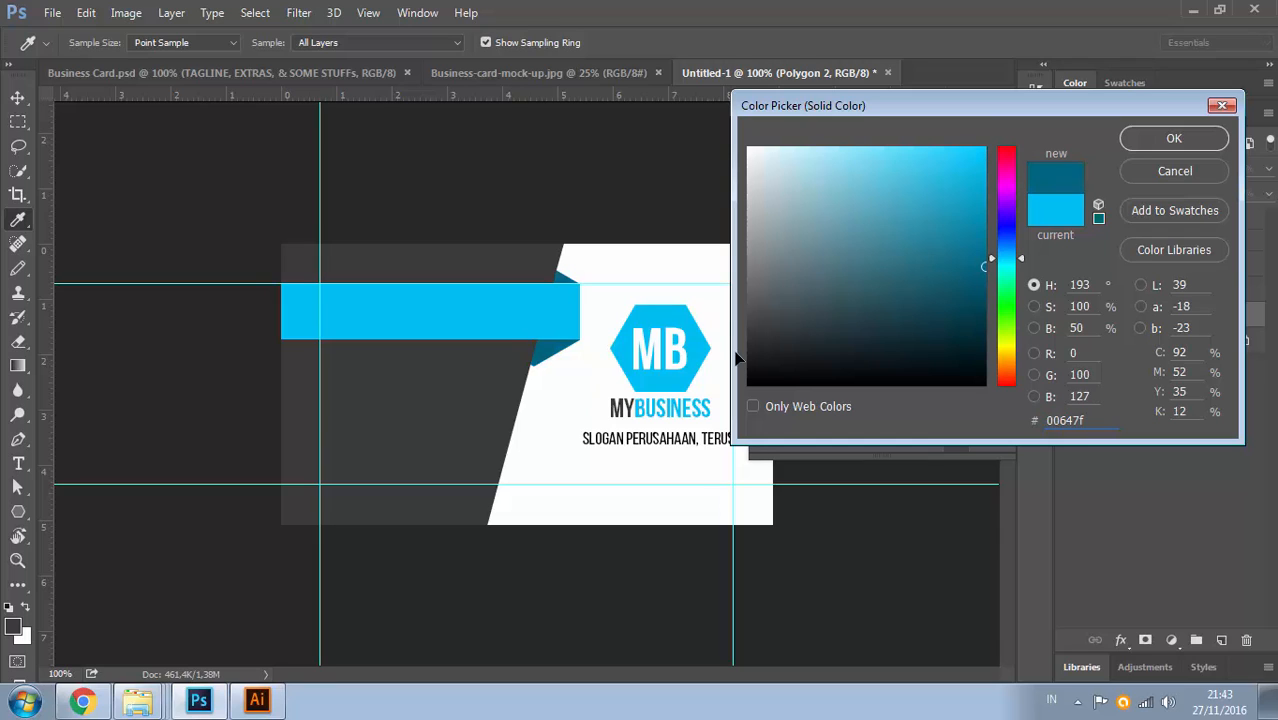
{"action": "key", "text": "Return"}
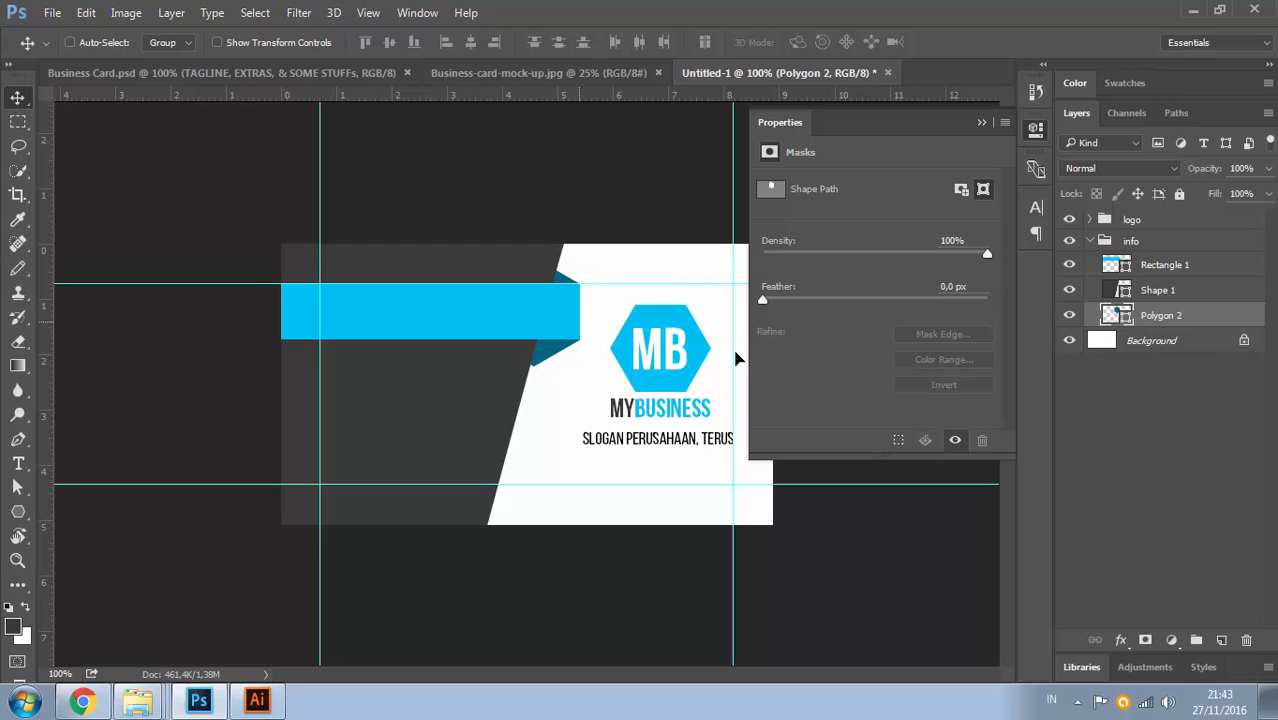
Add a text layer containing the cardholder's full name, starting above the card
{"action": "key", "text": "t"}
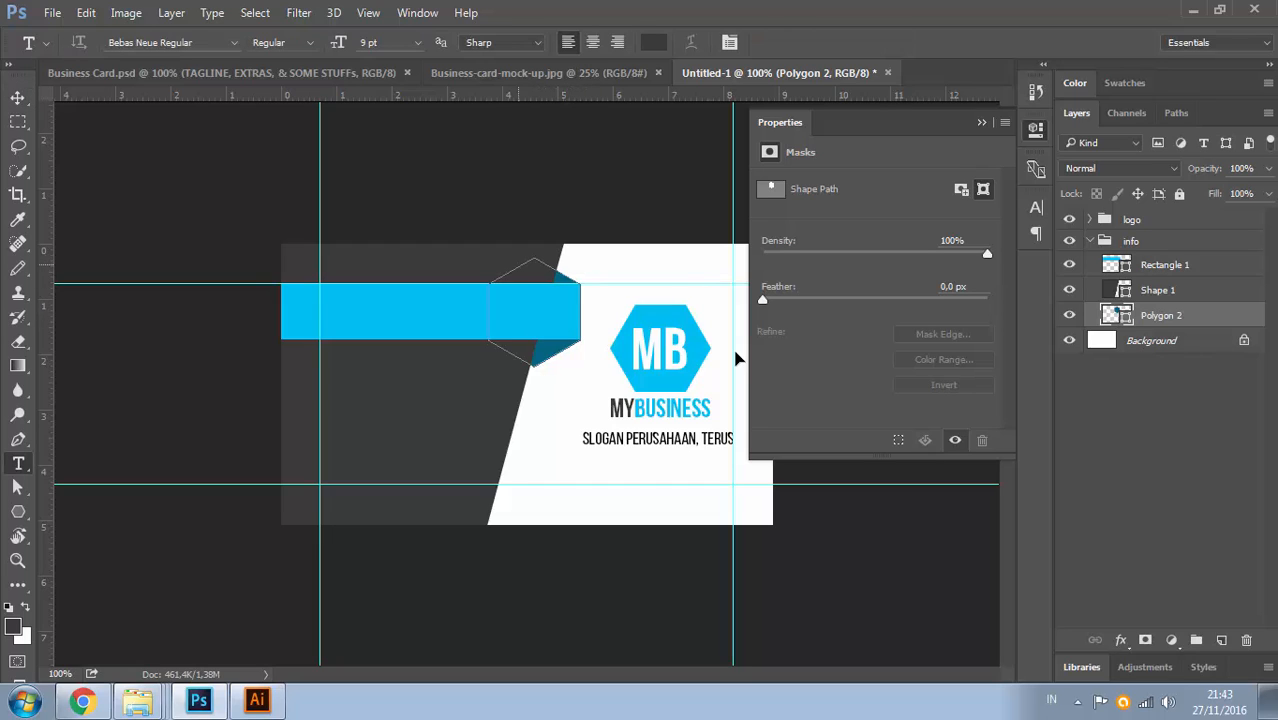
{"action": "left_click", "coordinate": [366, 212]}
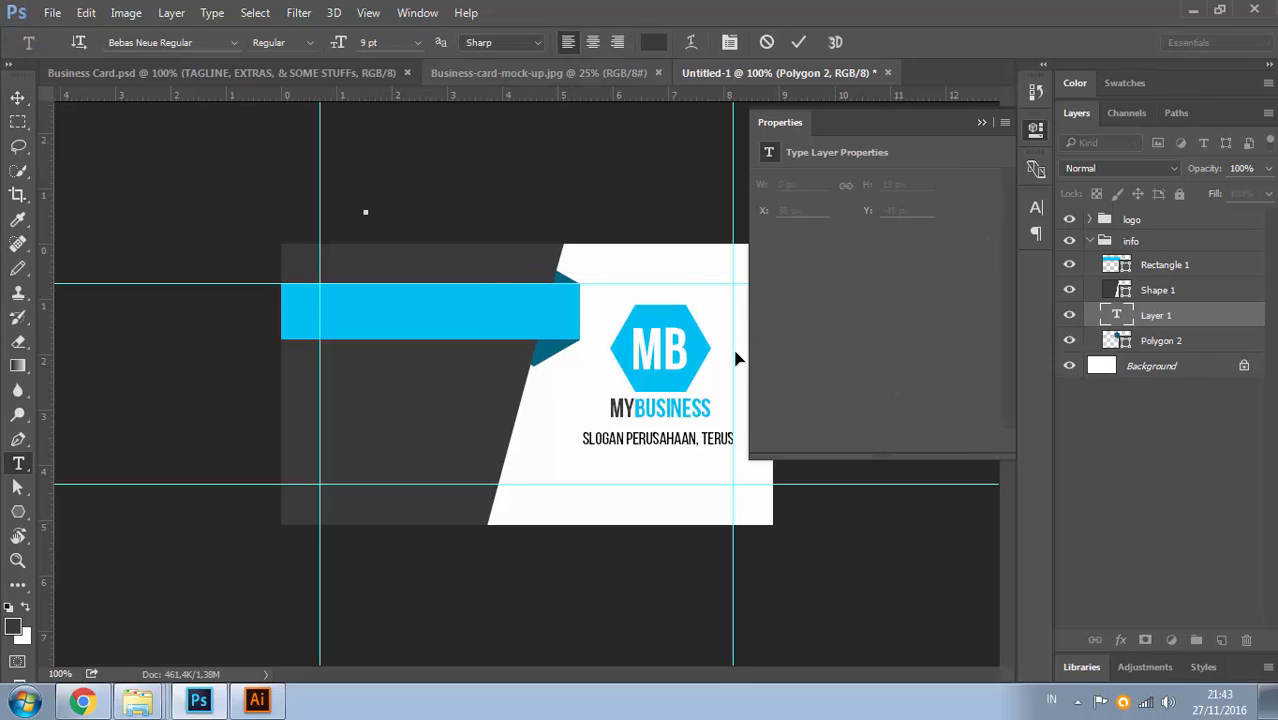
{"action": "type", "text": "Jo"}
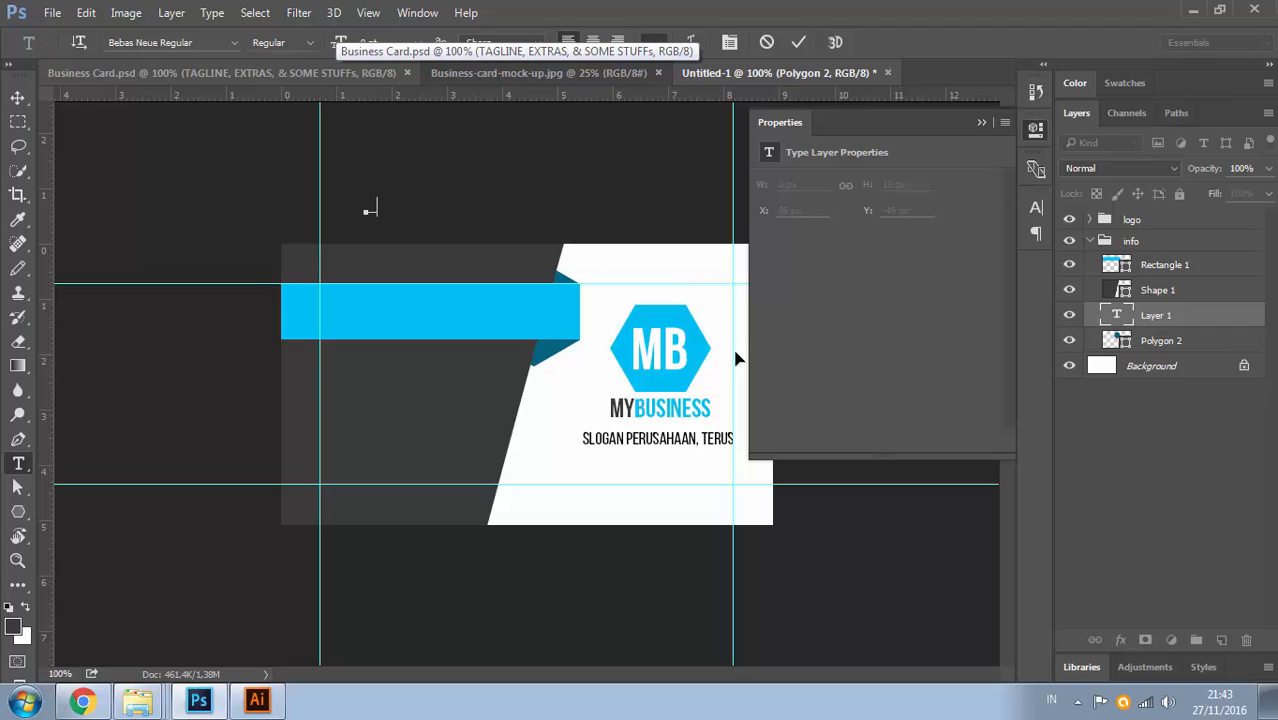
{"action": "type", "text": "nathan Doe"}
{"action": "key", "text": "ctrl+Return"}
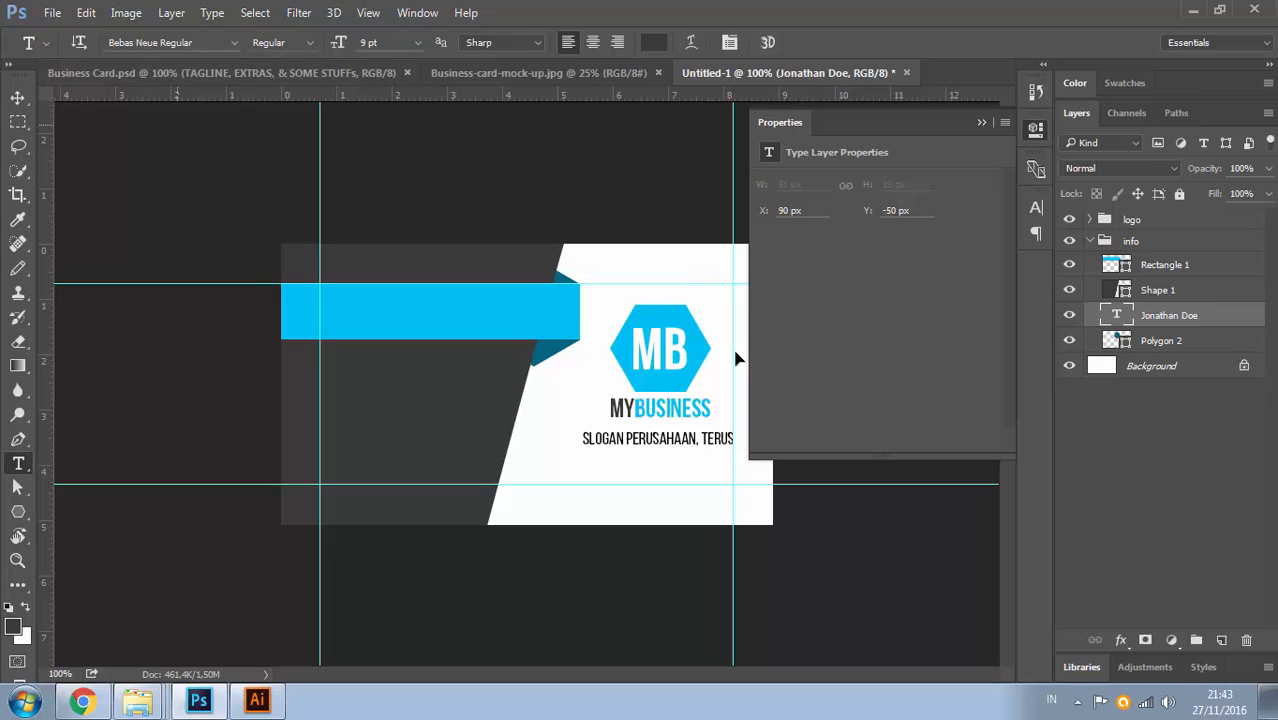
Bring the name text layer above Rectangle 1 and position it on the blue banner against the left guide, at X 41 px, Y 56 px
{"action": "key", "text": "v"}
{"action": "left_click_drag", "start_coordinate": [435, 196], "coordinate": [361, 329]}
{"action": "key", "text": "ctrl+]"}
{"action": "key", "text": "ctrl+]"}
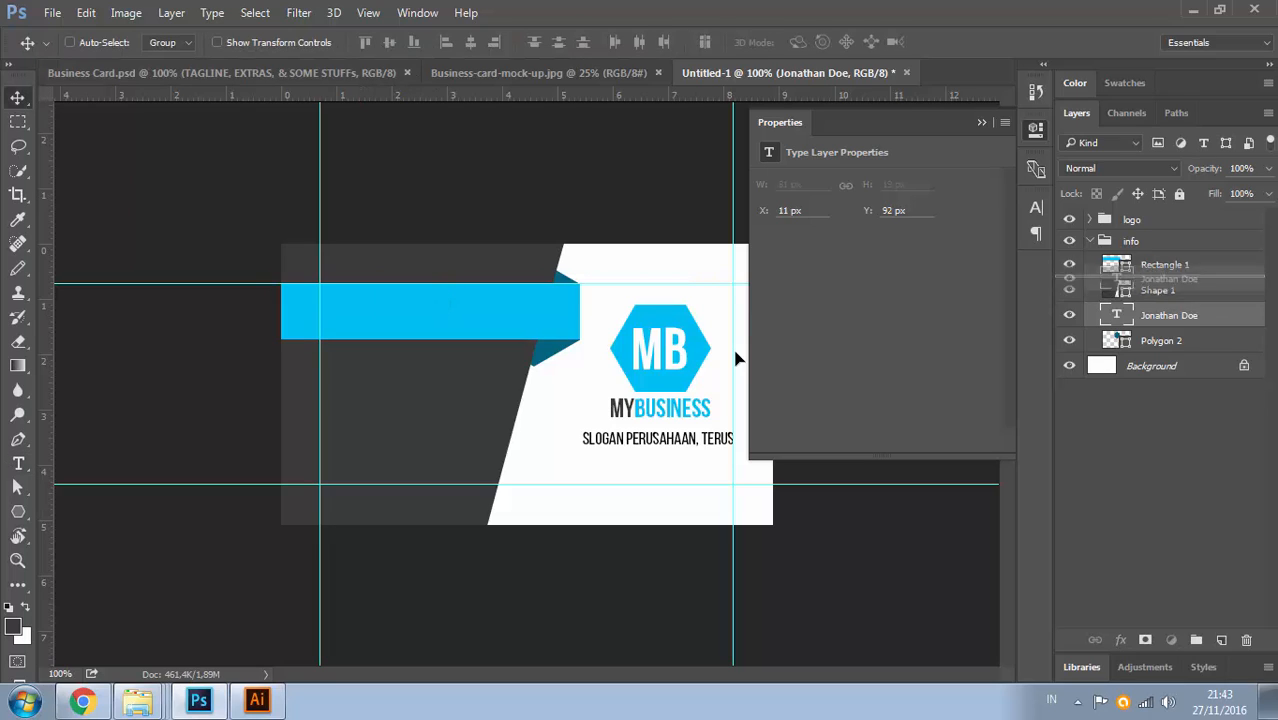
{"action": "left_click_drag", "start_coordinate": [491, 331], "coordinate": [484, 323]}
Set the name text's font style to Bebas Neue Bold
{"action": "key", "text": "t"}
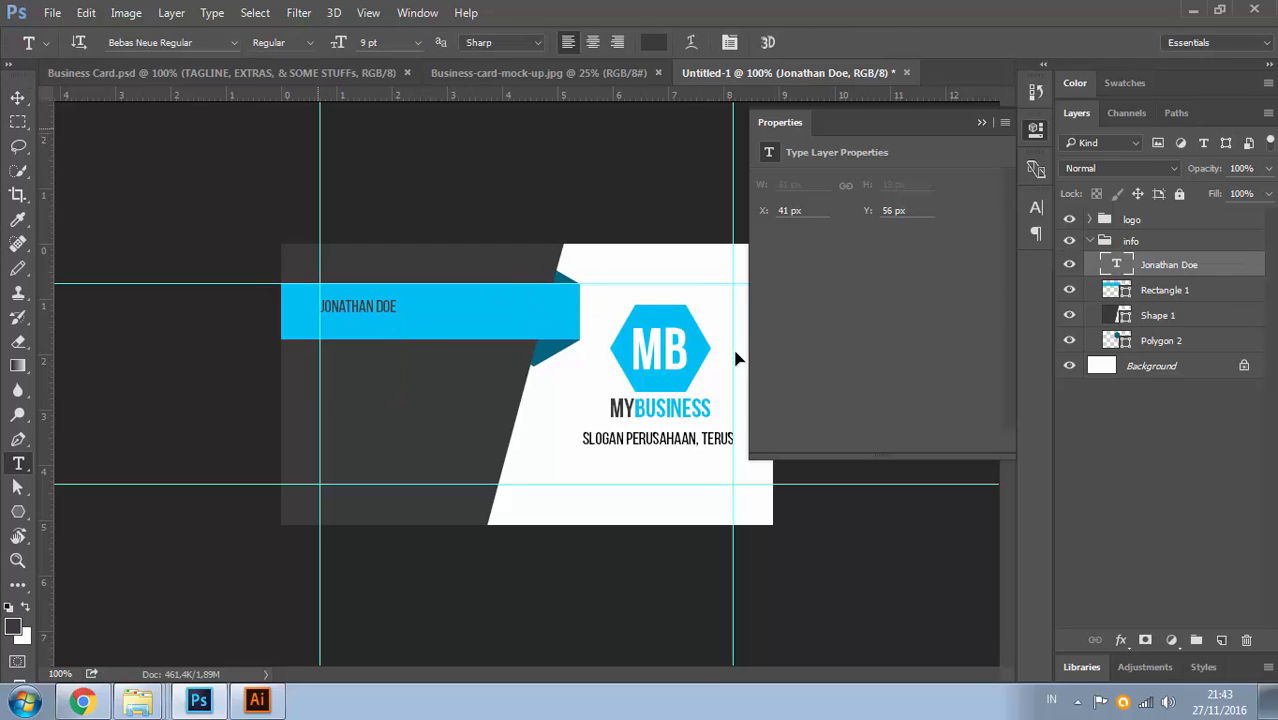
{"action": "left_click", "coordinate": [310, 43]}
{"action": "left_click", "coordinate": [275, 90]}
{"action": "left_click", "coordinate": [310, 43]}
{"action": "left_click", "coordinate": [275, 120]}
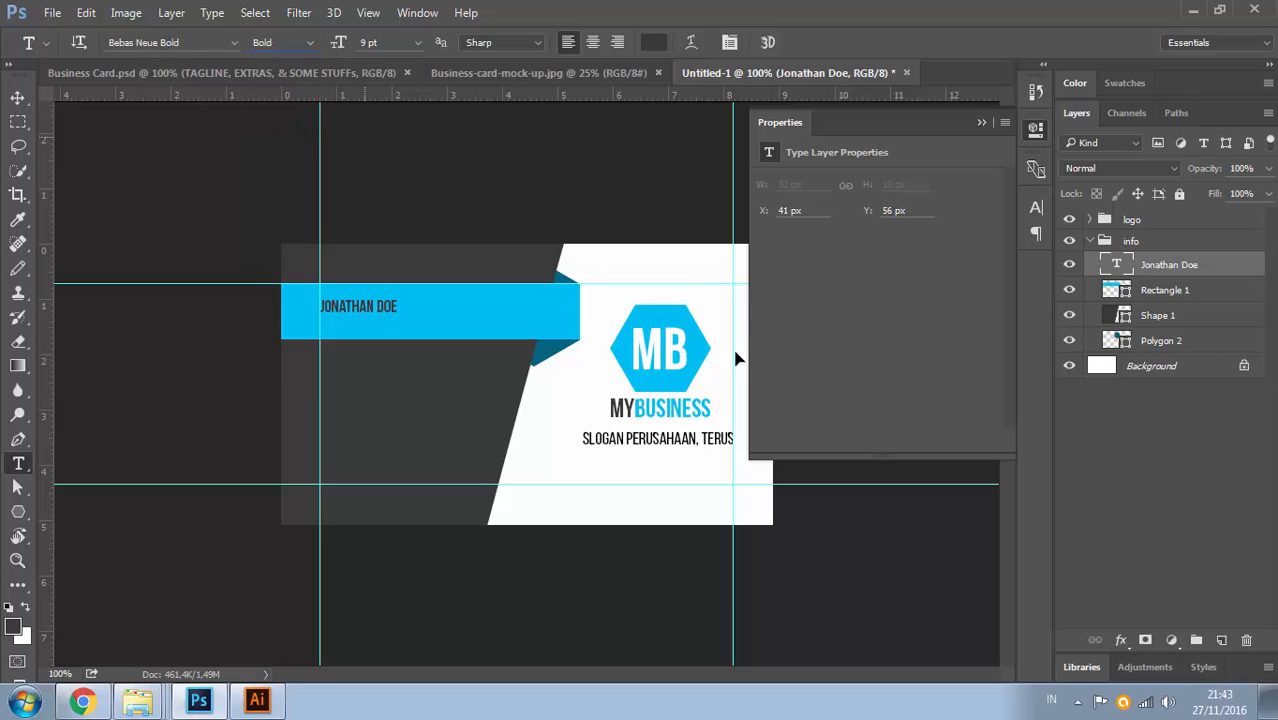
Scale the name text up proportionally to 22.69 pt on the blue banner, keeping its edge on the vertical guide at X 41 px, Y 47 px
{"action": "key", "text": "v"}
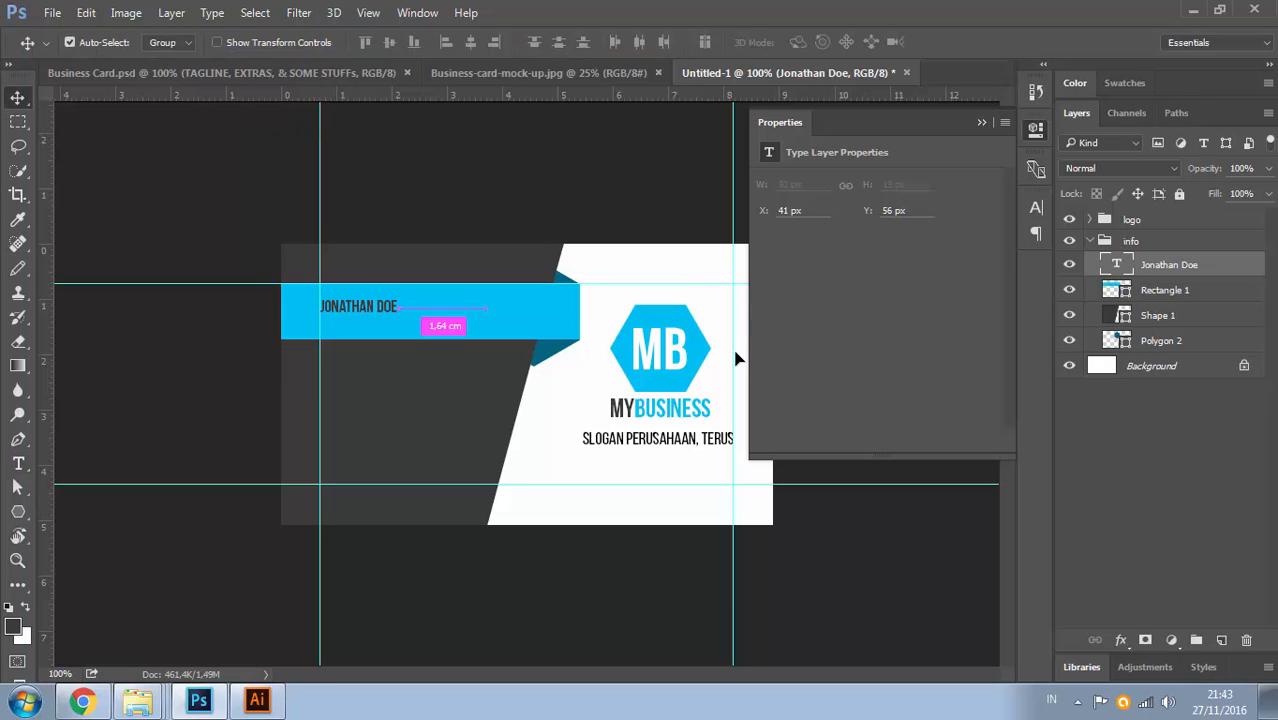
{"action": "key", "text": "ctrl+t"}
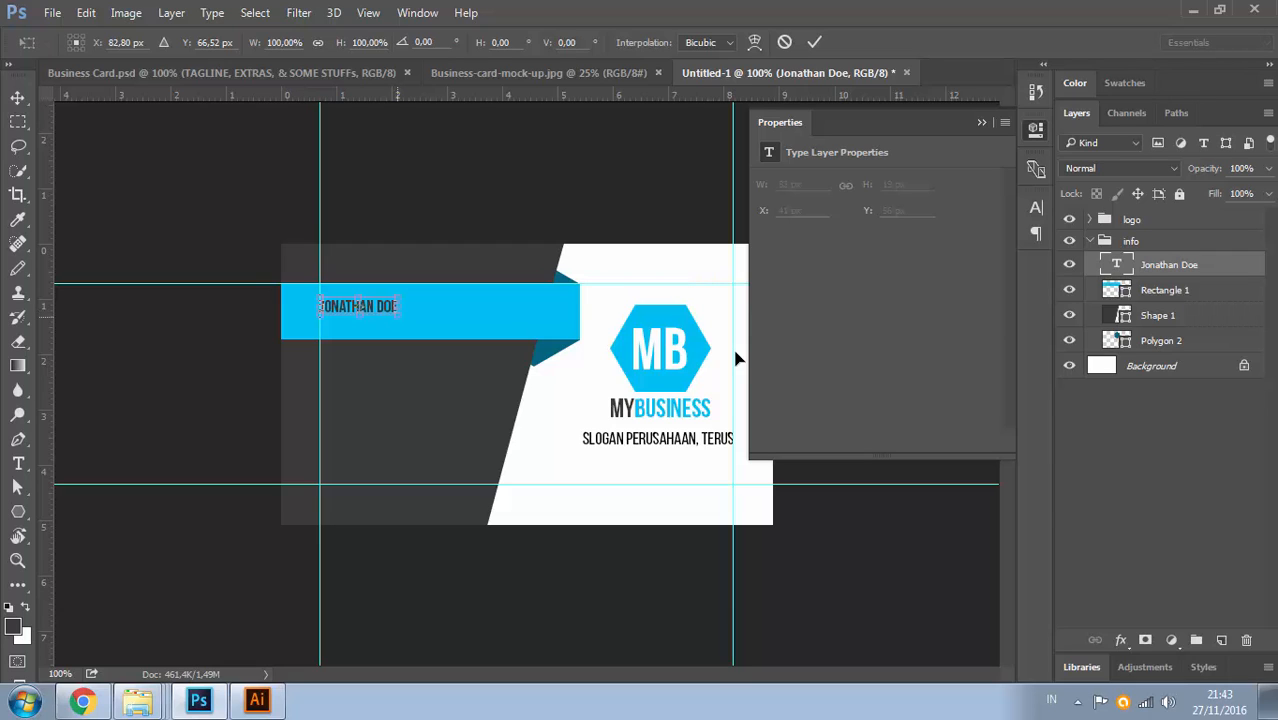
{"action": "left_click_drag", "start_coordinate": [398, 316], "coordinate": [478, 328]}
{"action": "key", "text": "Return"}
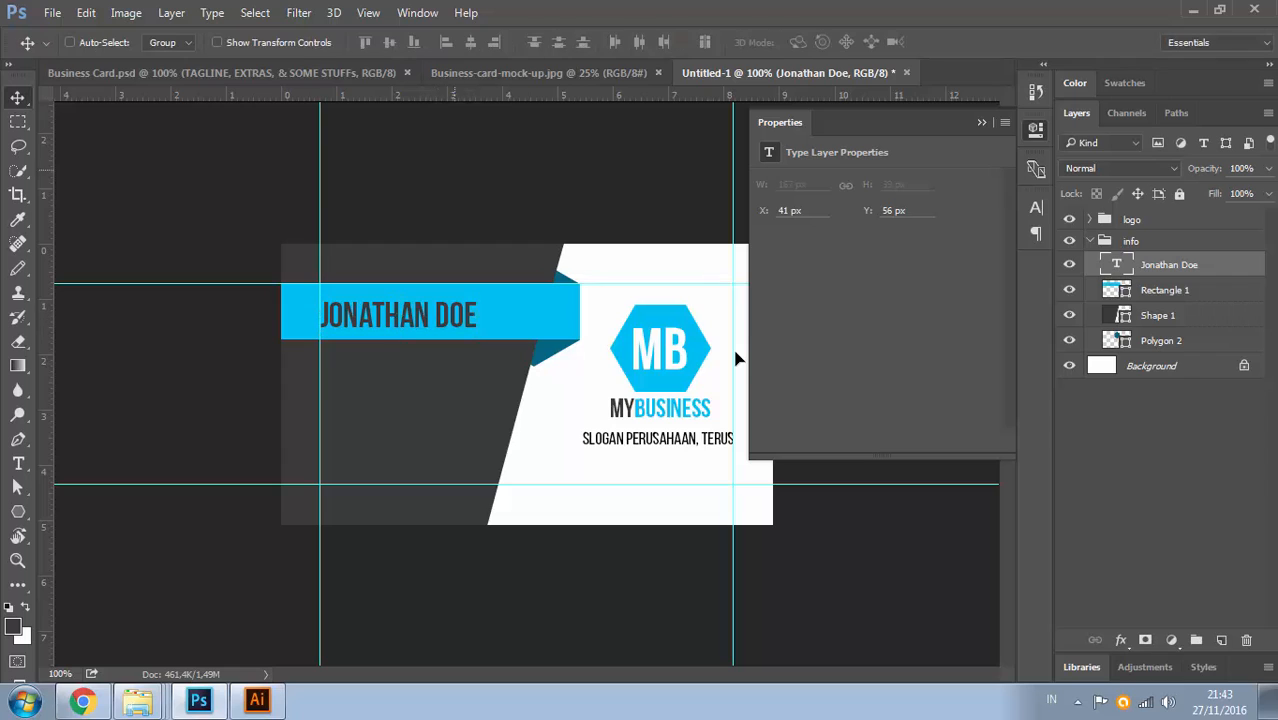
{"action": "key", "text": "ctrl+Tab"}
{"action": "key", "text": "ctrl+shift+Tab"}
{"action": "key", "text": "ctrl+t"}
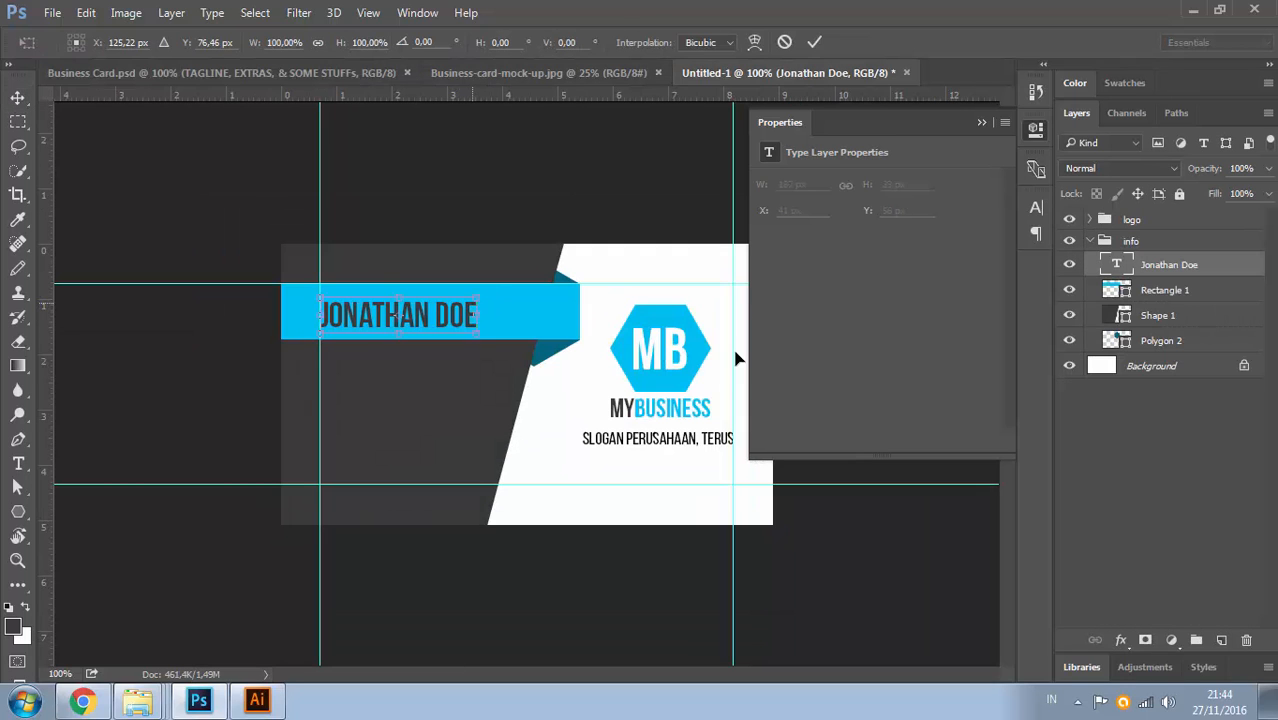
{"action": "left_click_drag", "start_coordinate": [476, 298], "coordinate": [514, 288]}
{"action": "key", "text": "Return"}
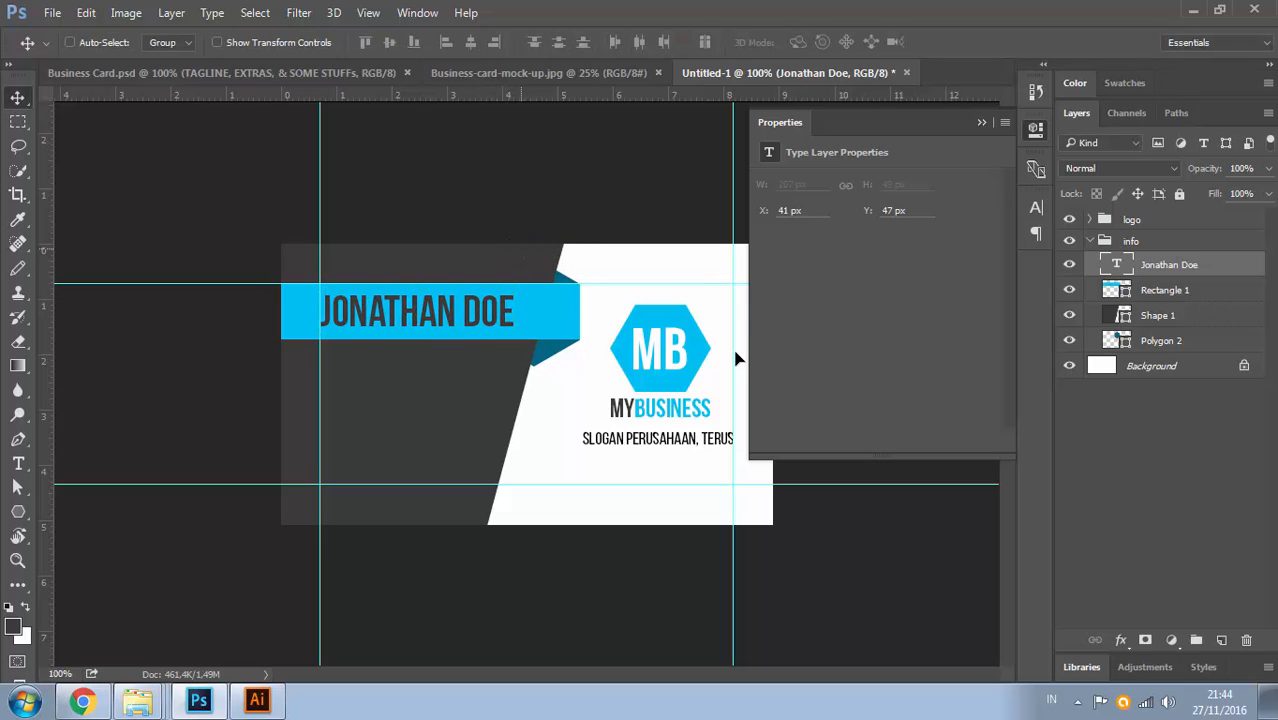
Recolour the surname in the banner's name text white, leaving the first name dark
{"action": "key", "text": "t"}
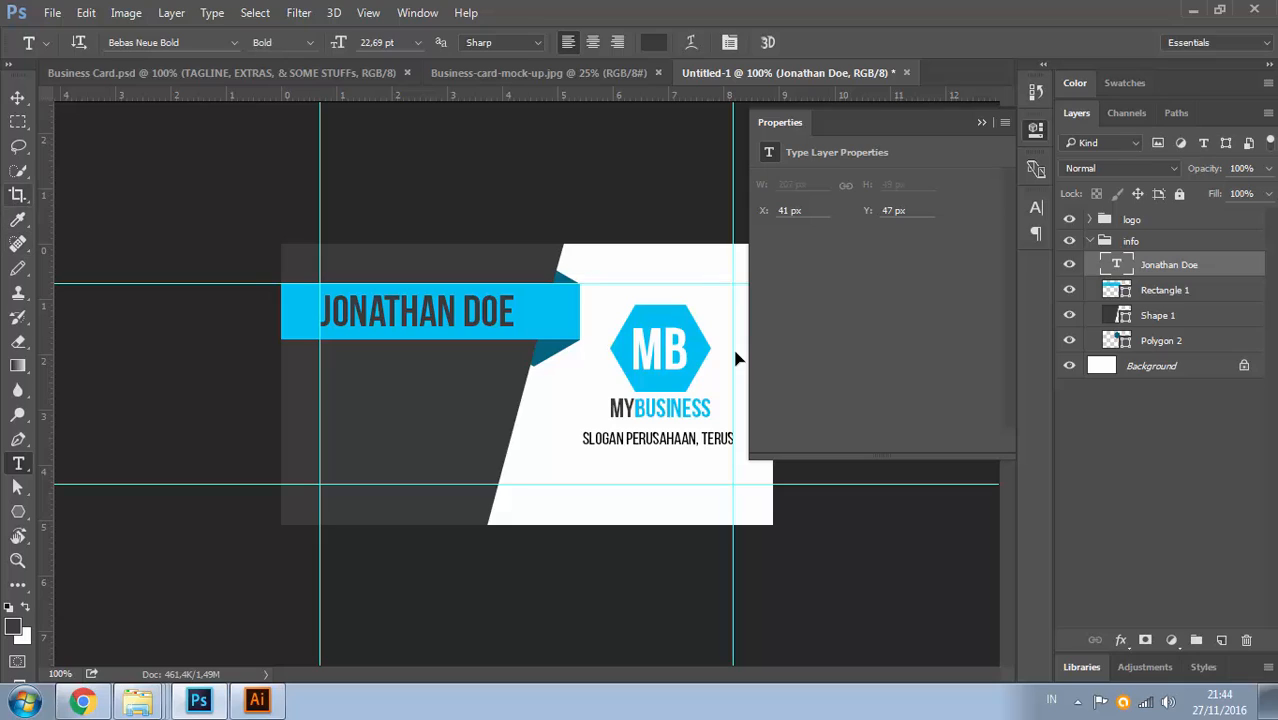
{"action": "key", "text": "v"}
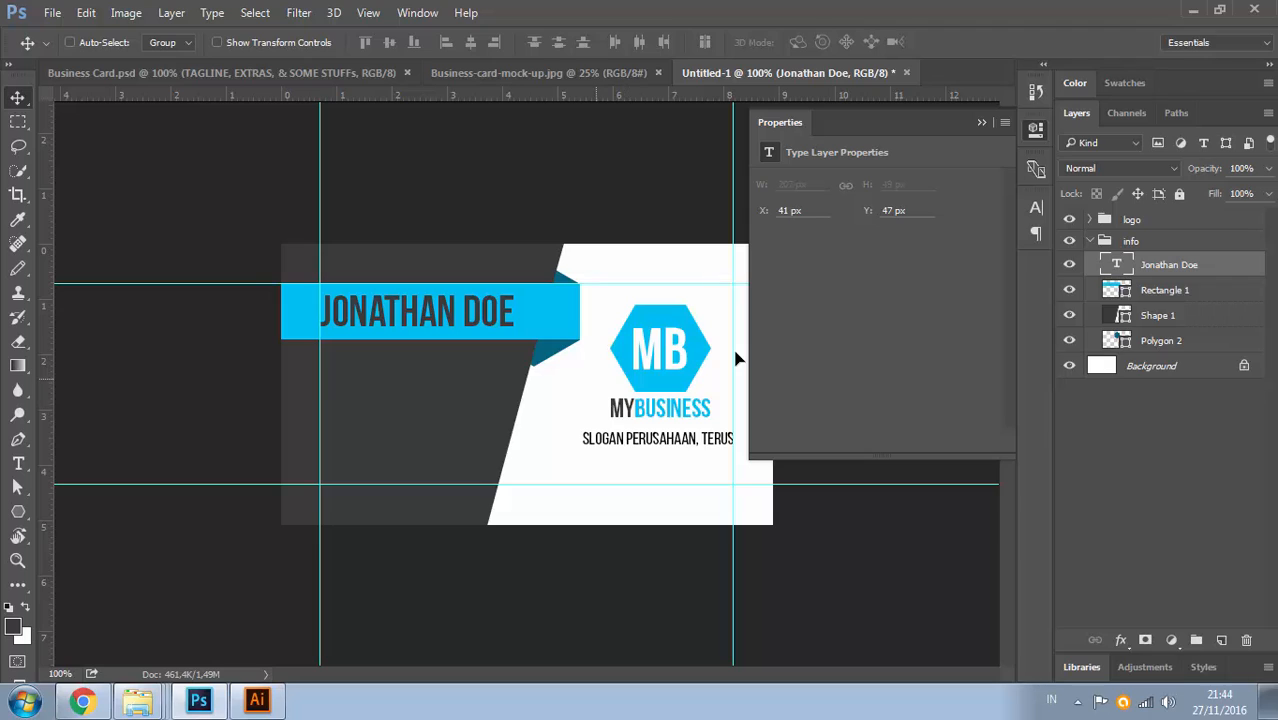
{"action": "key", "text": "t"}
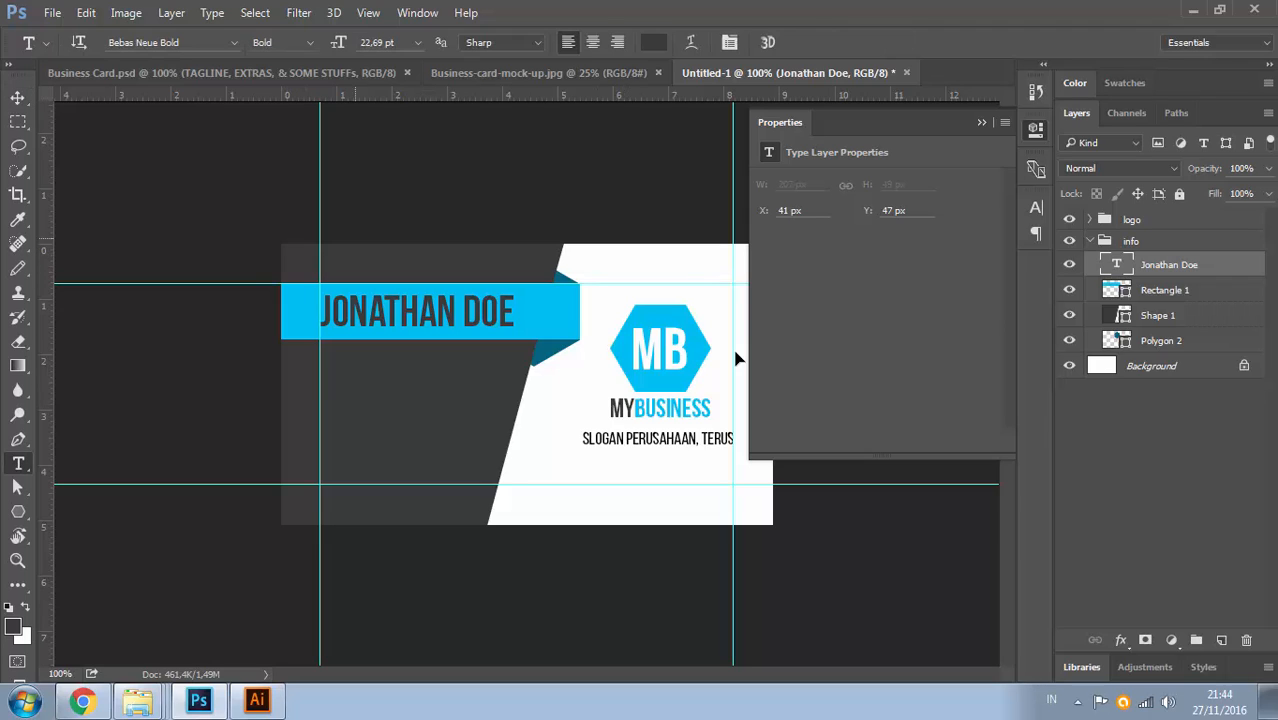
{"action": "left_click_drag", "start_coordinate": [467, 312], "coordinate": [519, 318]}
{"action": "left_click", "coordinate": [654, 43]}
{"action": "left_click_drag", "start_coordinate": [826, 262], "coordinate": [747, 147]}
{"action": "key", "text": "Return"}
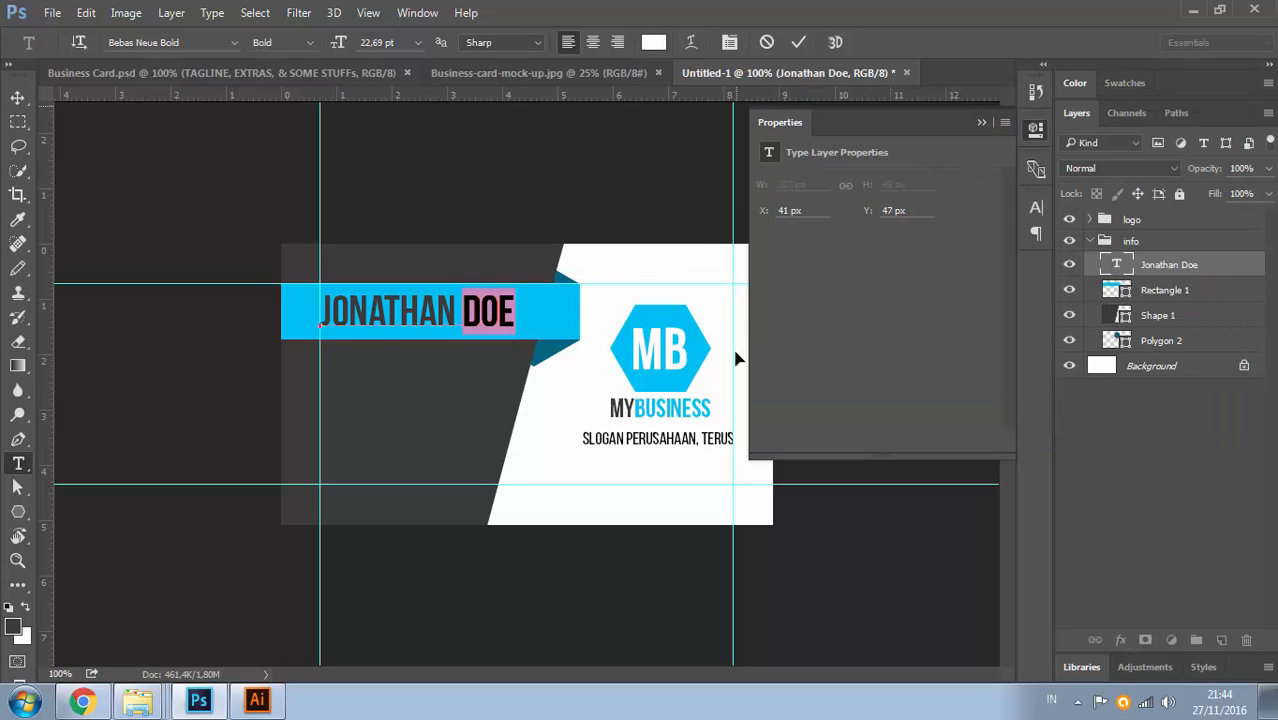
Compare the card with the reference in Business Card.psd and look over the contact icon sheet in Illustrator
{"action": "key", "text": "ctrl+Tab"}
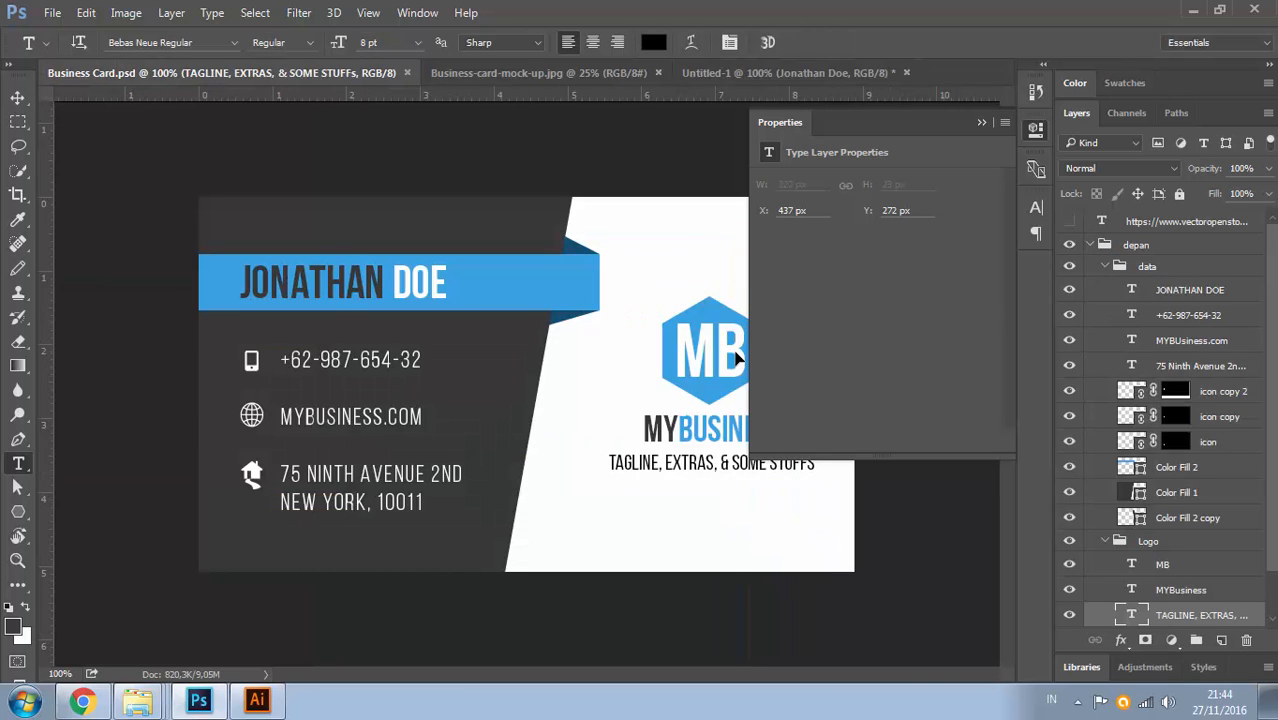
{"action": "key", "text": "ctrl+shift+Tab"}
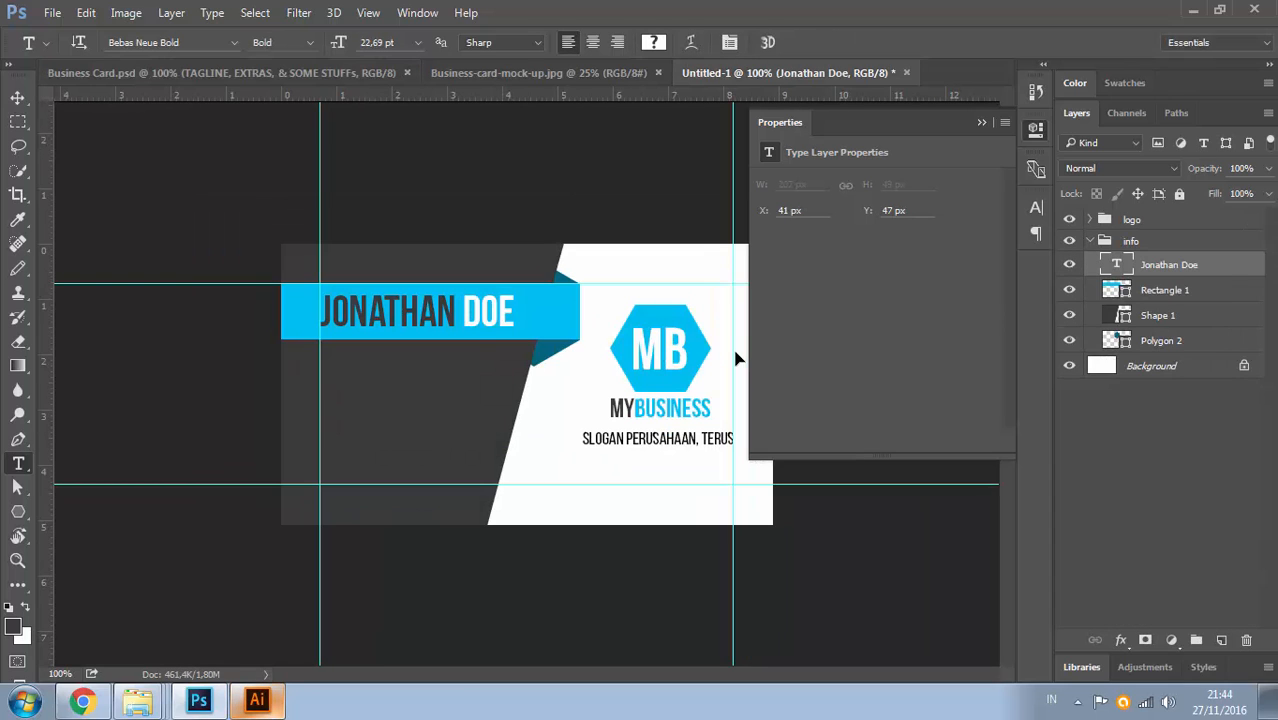
{"action": "key", "text": "alt+Tab"}
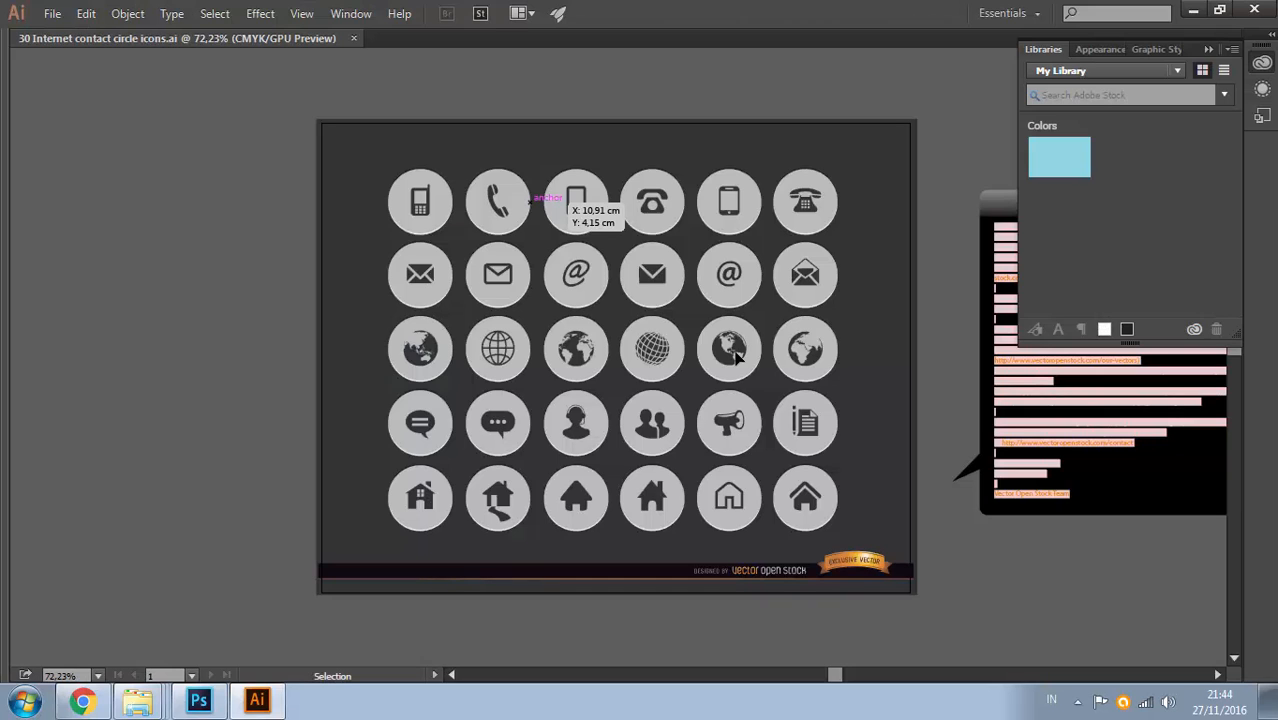
{"action": "key", "text": "alt+Tab"}
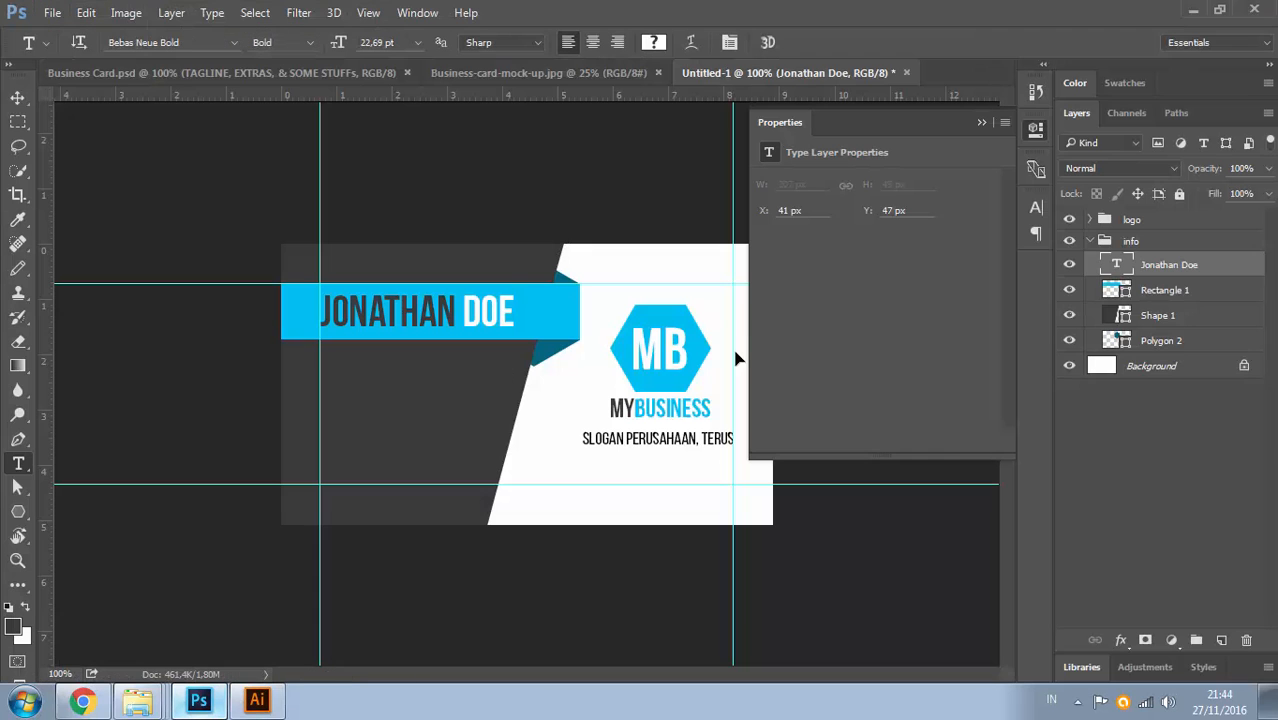
{"action": "key", "text": "ctrl+Tab"}
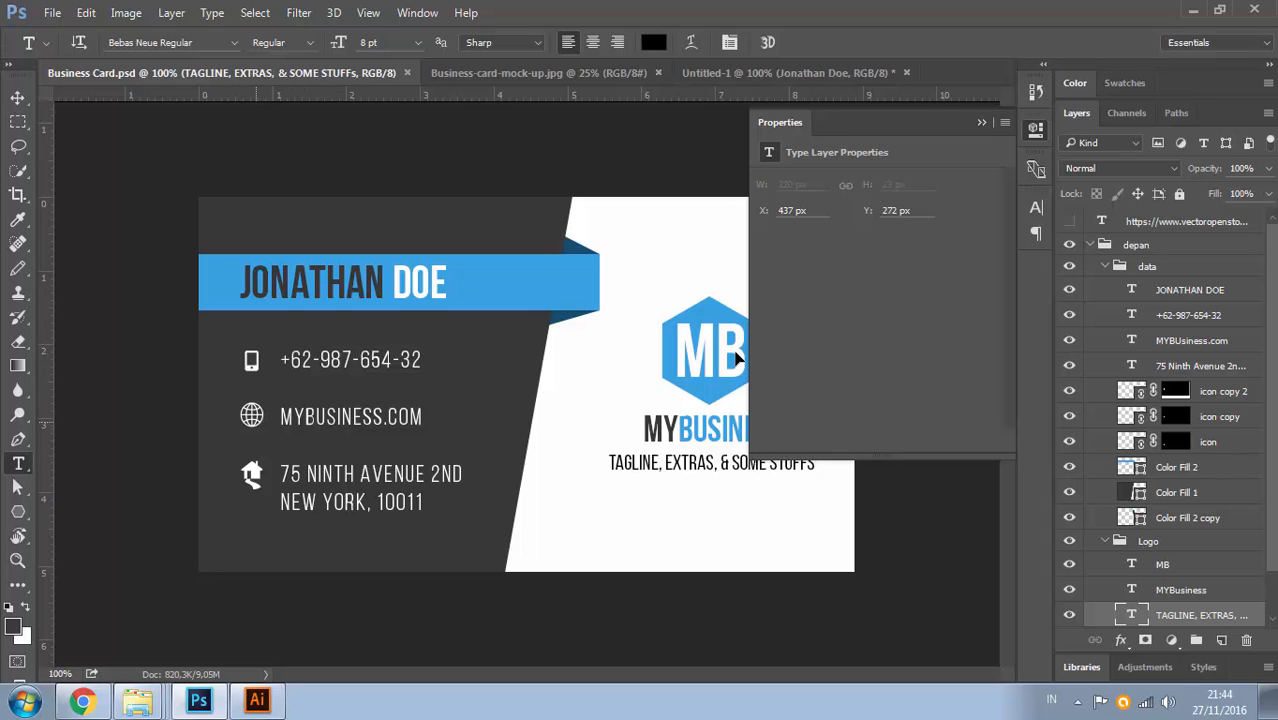
Switch to Illustrator and create a new single-artboard landscape document, 210 mm wide and 148 mm high
{"action": "key", "text": "alt+Tab"}
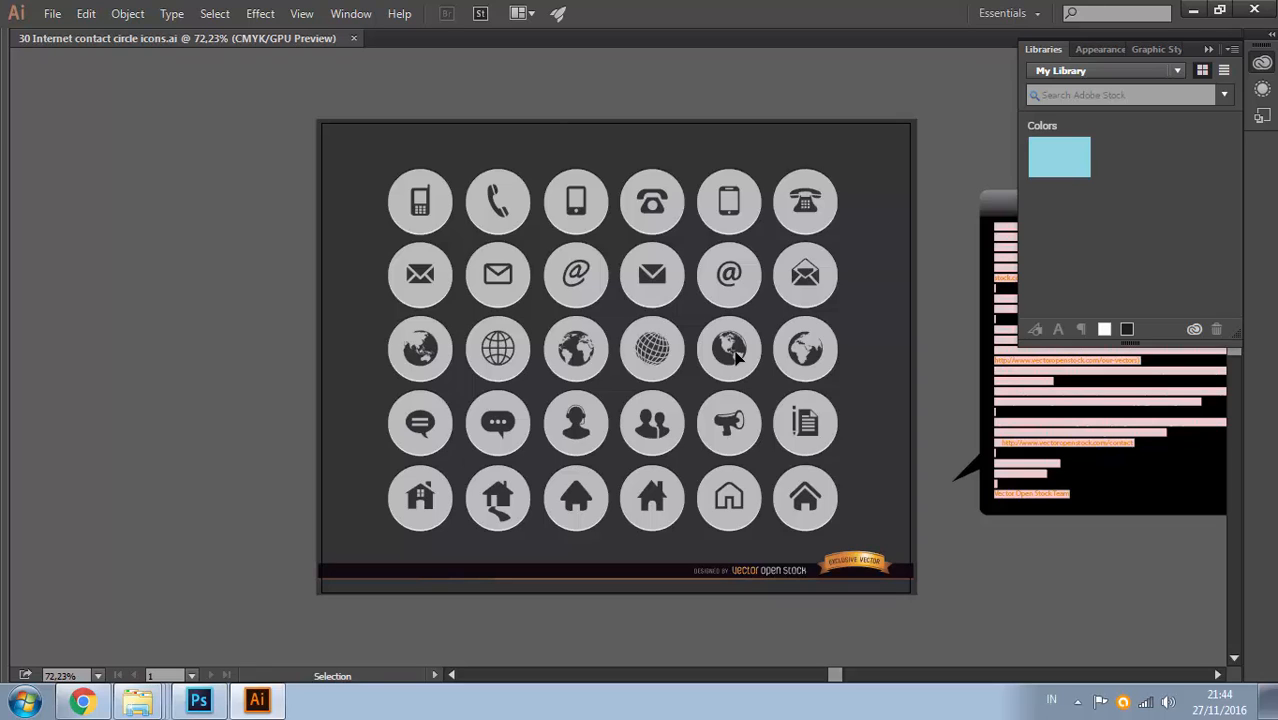
{"action": "key", "text": "a"}
{"action": "key", "text": "ctrl+n"}
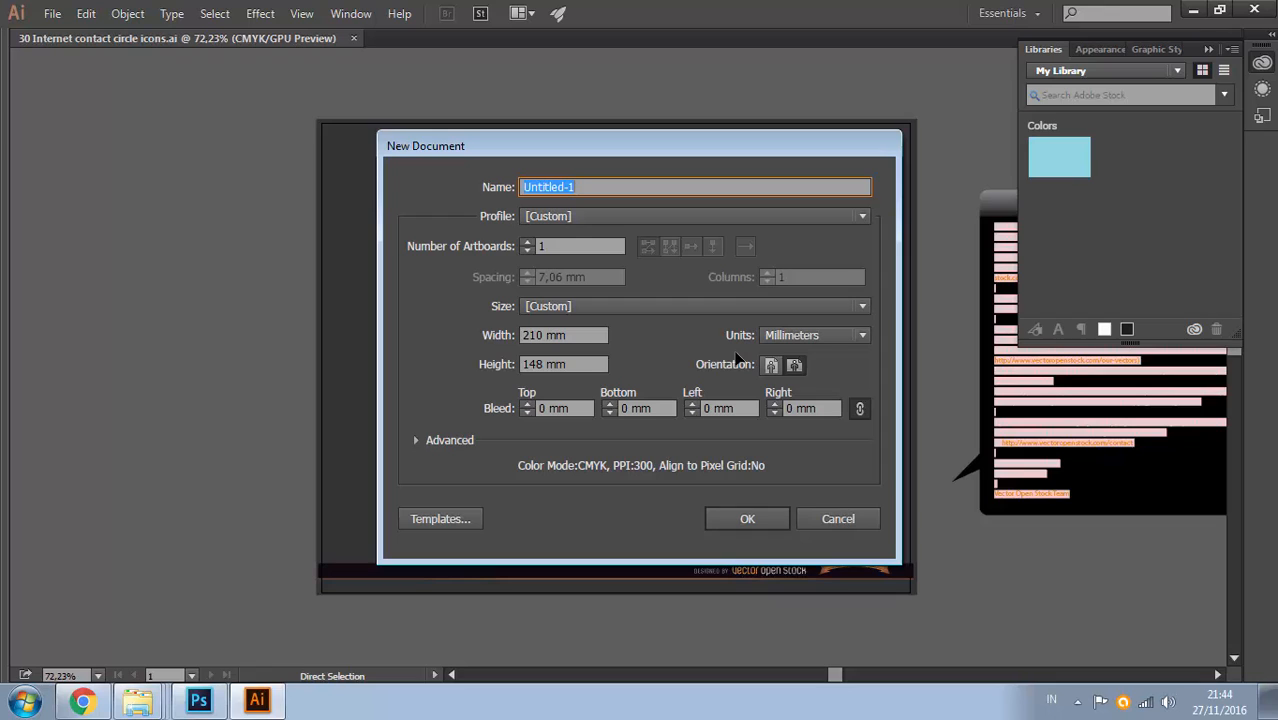
{"action": "key", "text": "Return"}
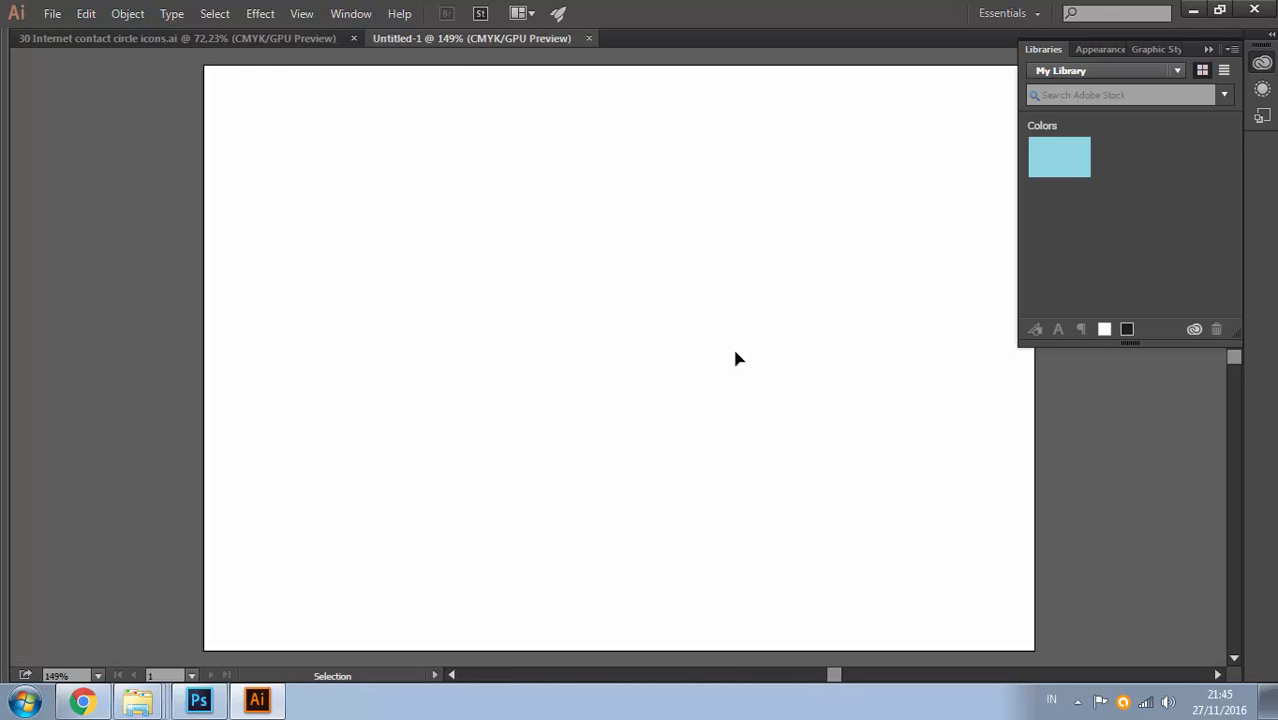
Return to the 30 Internet contact circle icons document and expand the collapsed panels to show the Appearance settings
{"action": "key", "text": "ctrl+Tab"}
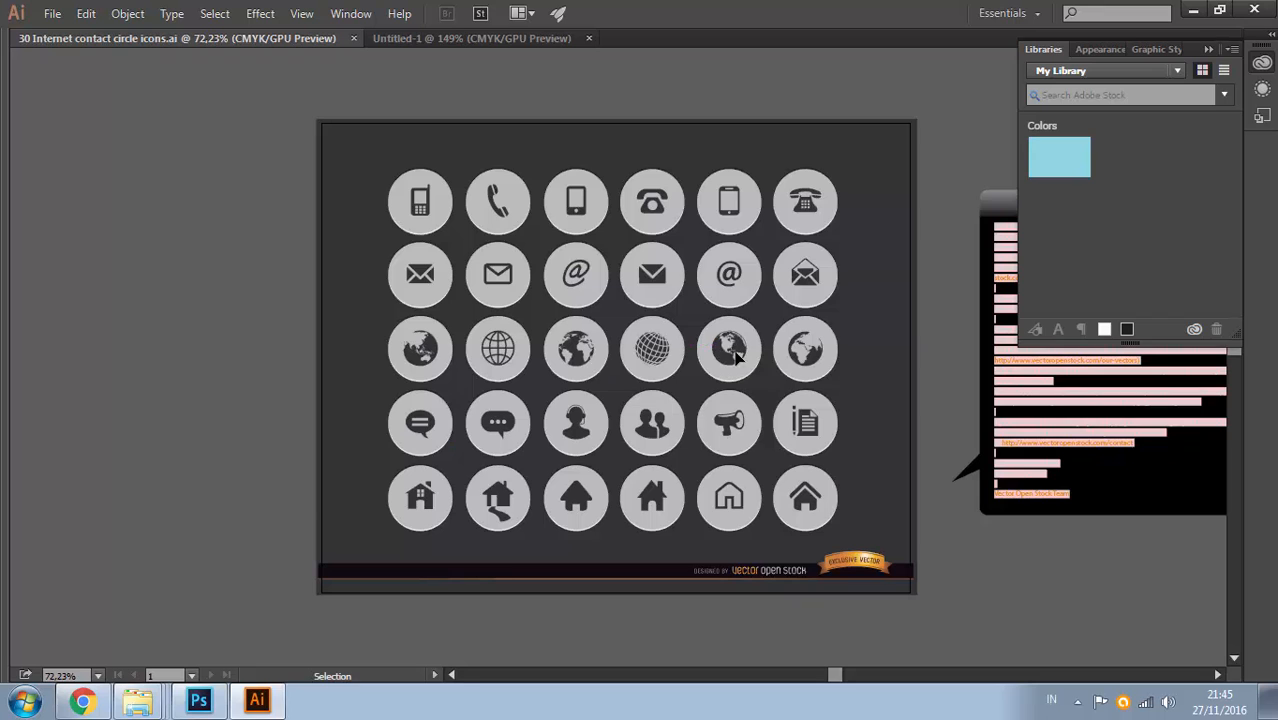
{"action": "key", "text": "alt+Tab"}
{"action": "key", "text": "alt+Tab"}
{"action": "key", "text": "alt+Tab"}
{"action": "key", "text": "alt+Tab"}
{"action": "left_click", "coordinate": [1262, 62]}
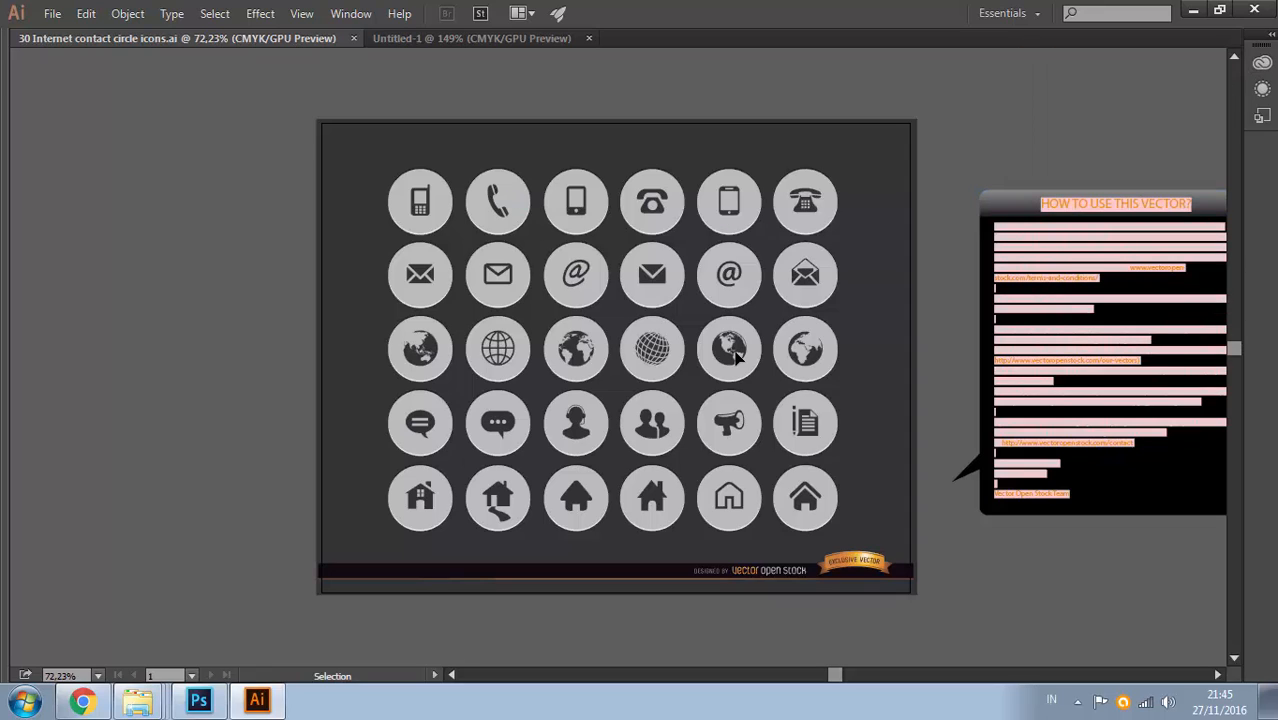
{"action": "left_click", "coordinate": [1271, 35]}
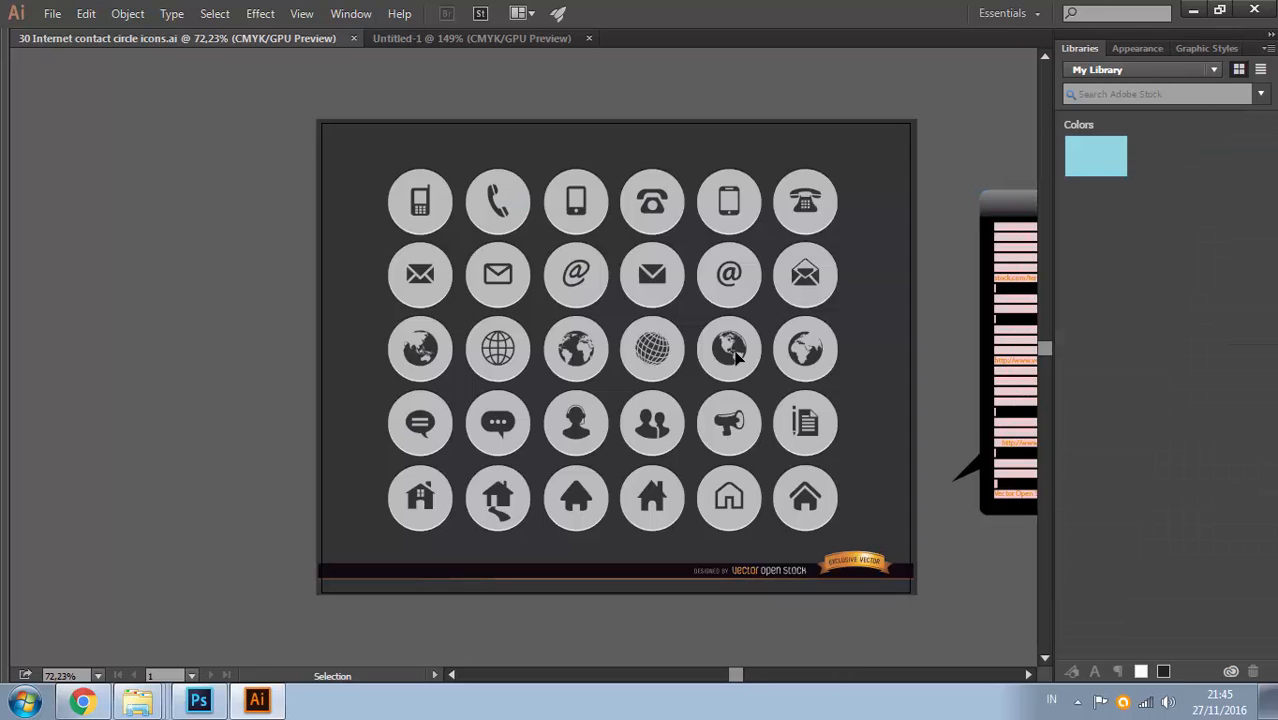
{"action": "left_click", "coordinate": [1137, 48]}
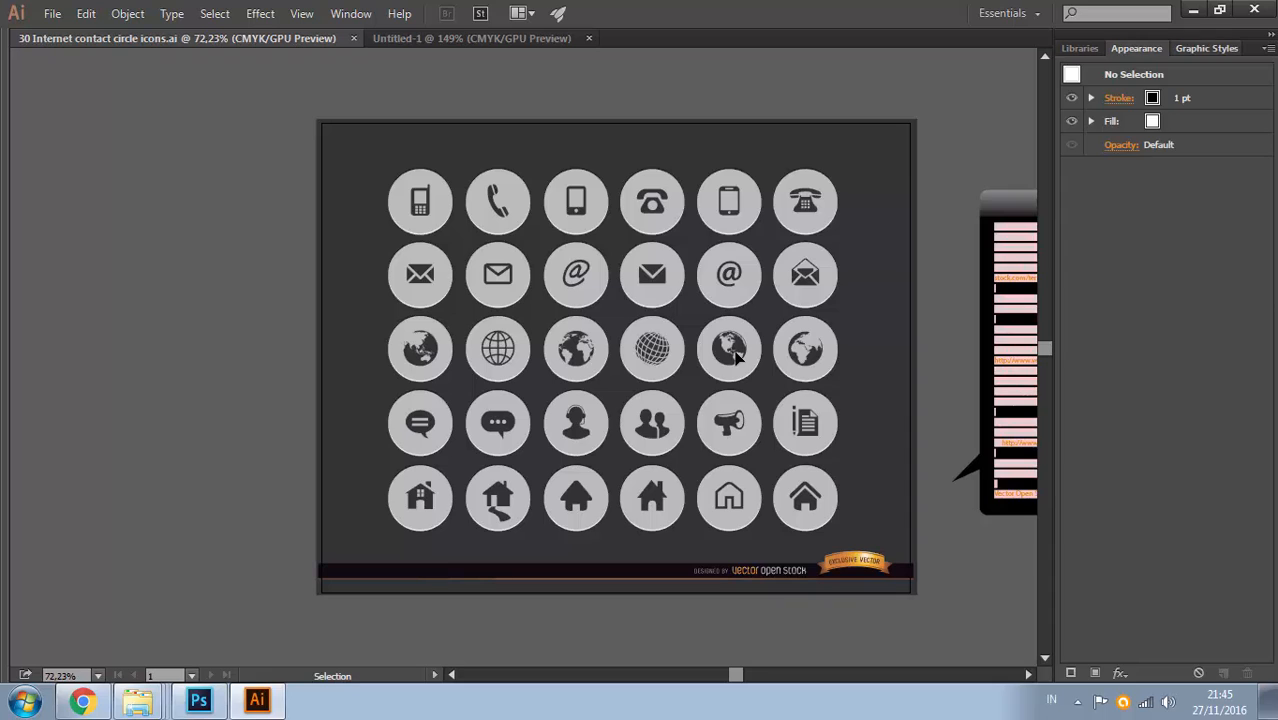
{"action": "left_click", "coordinate": [1206, 48]}
{"action": "left_click", "coordinate": [1136, 48]}
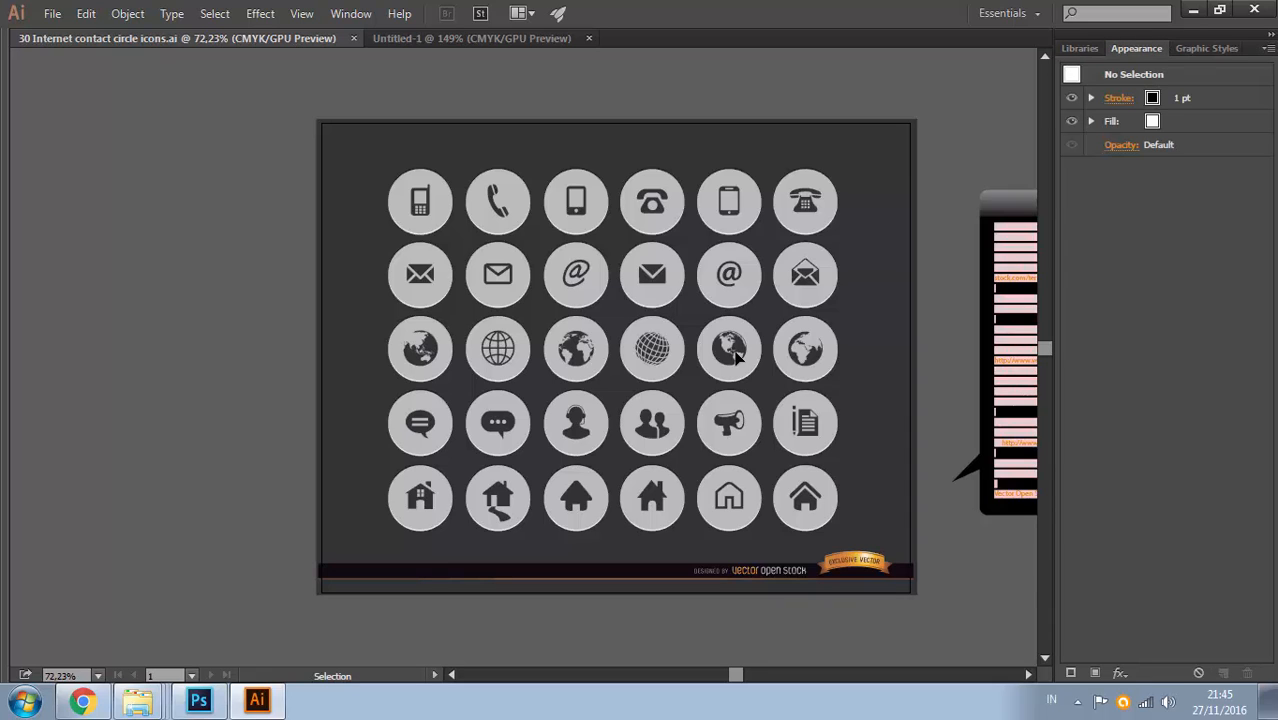
Unlock all objects on the icon sheet and clear the resulting selection
{"action": "left_click", "coordinate": [127, 13]}
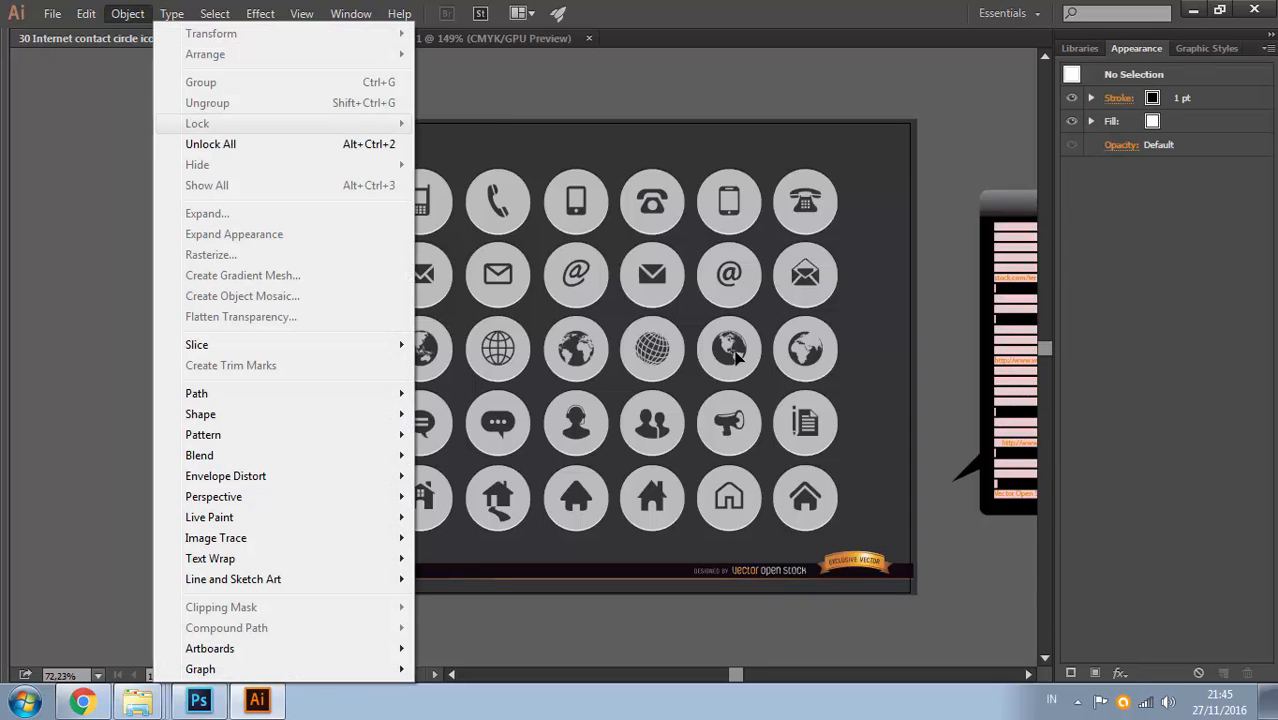
{"action": "left_click", "coordinate": [210, 144]}
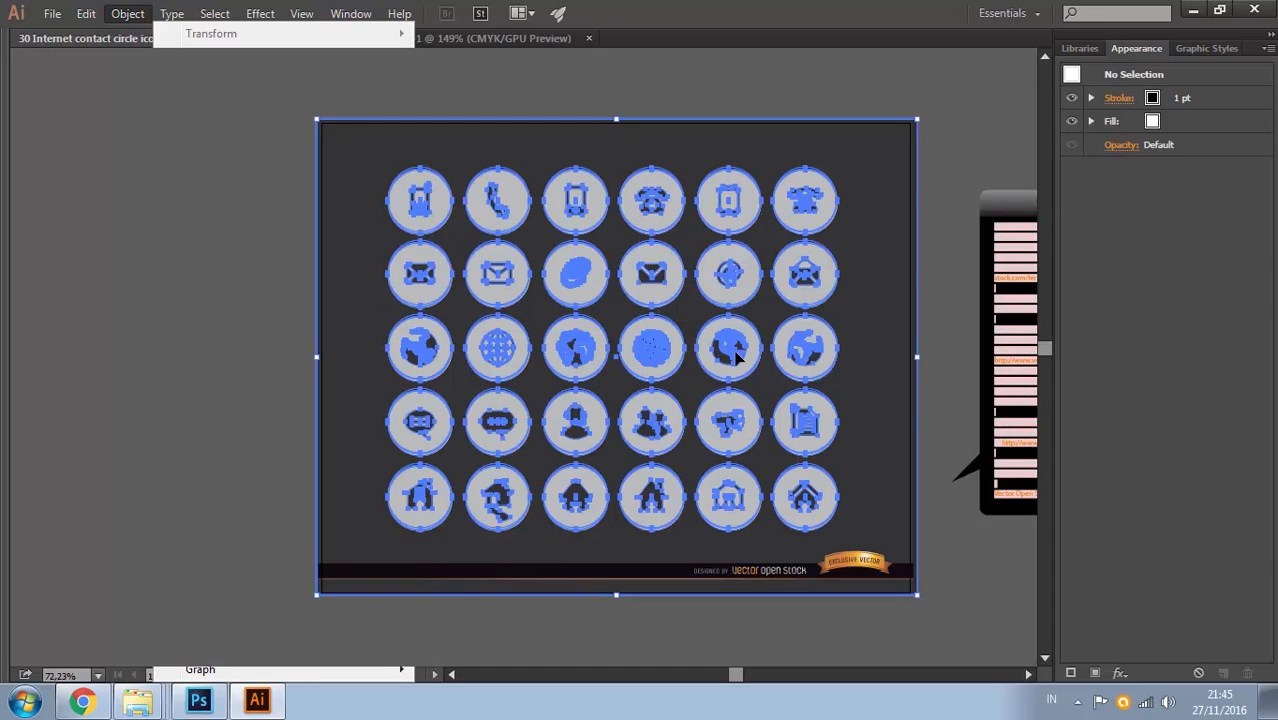
{"action": "left_click", "coordinate": [240, 160]}
{"action": "left_click", "coordinate": [498, 203]}
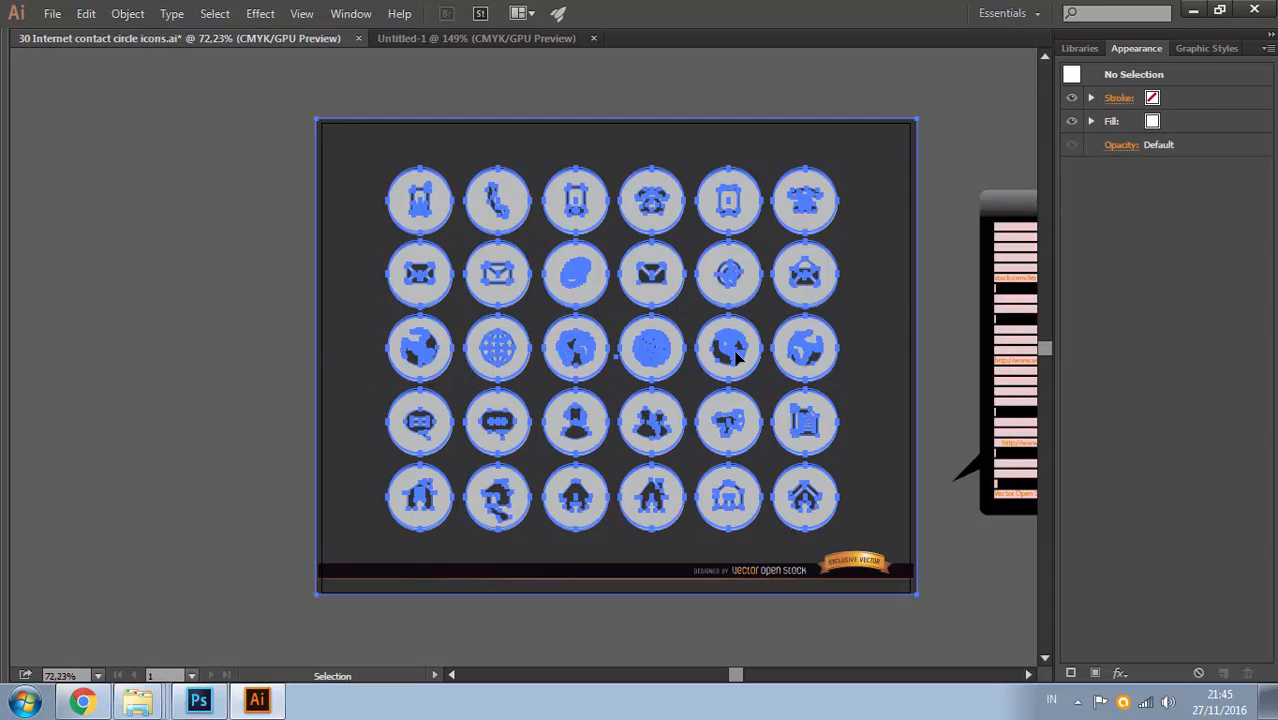
{"action": "left_click", "coordinate": [250, 170]}
{"action": "left_click", "coordinate": [498, 203]}
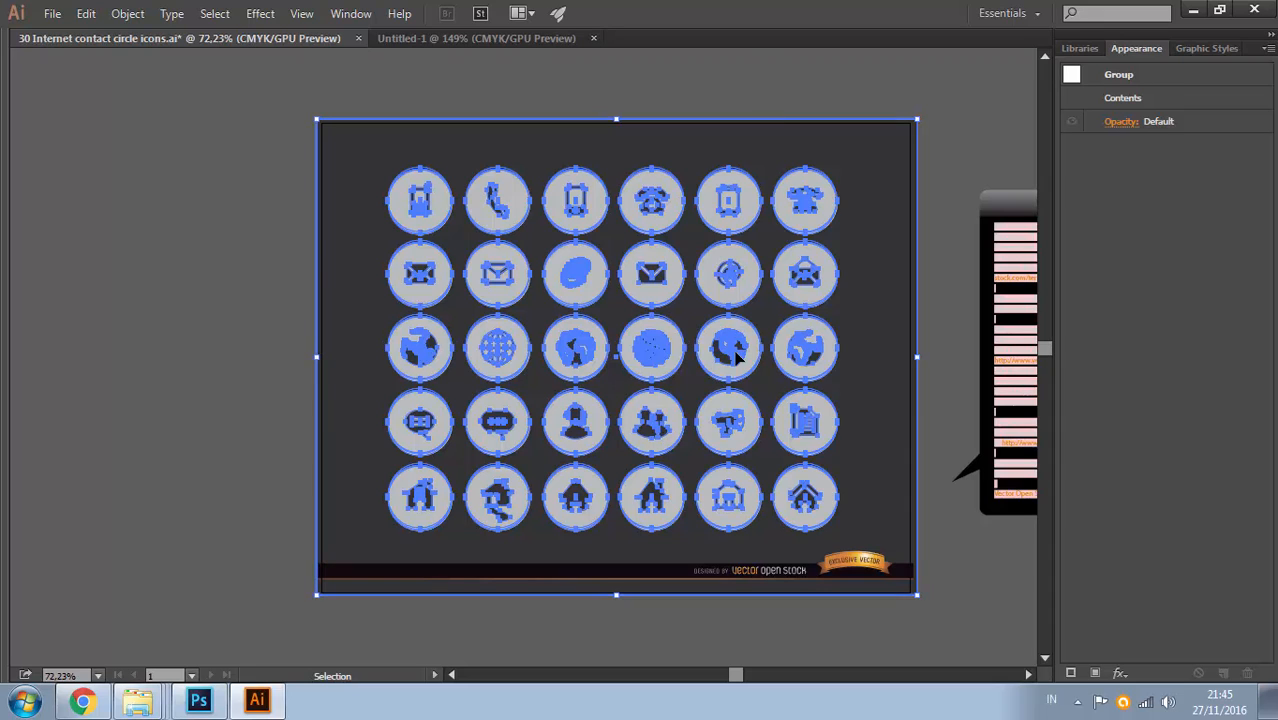
{"action": "left_click", "coordinate": [250, 170]}
{"action": "left_click", "coordinate": [603, 188]}
{"action": "left_click", "coordinate": [886, 94]}
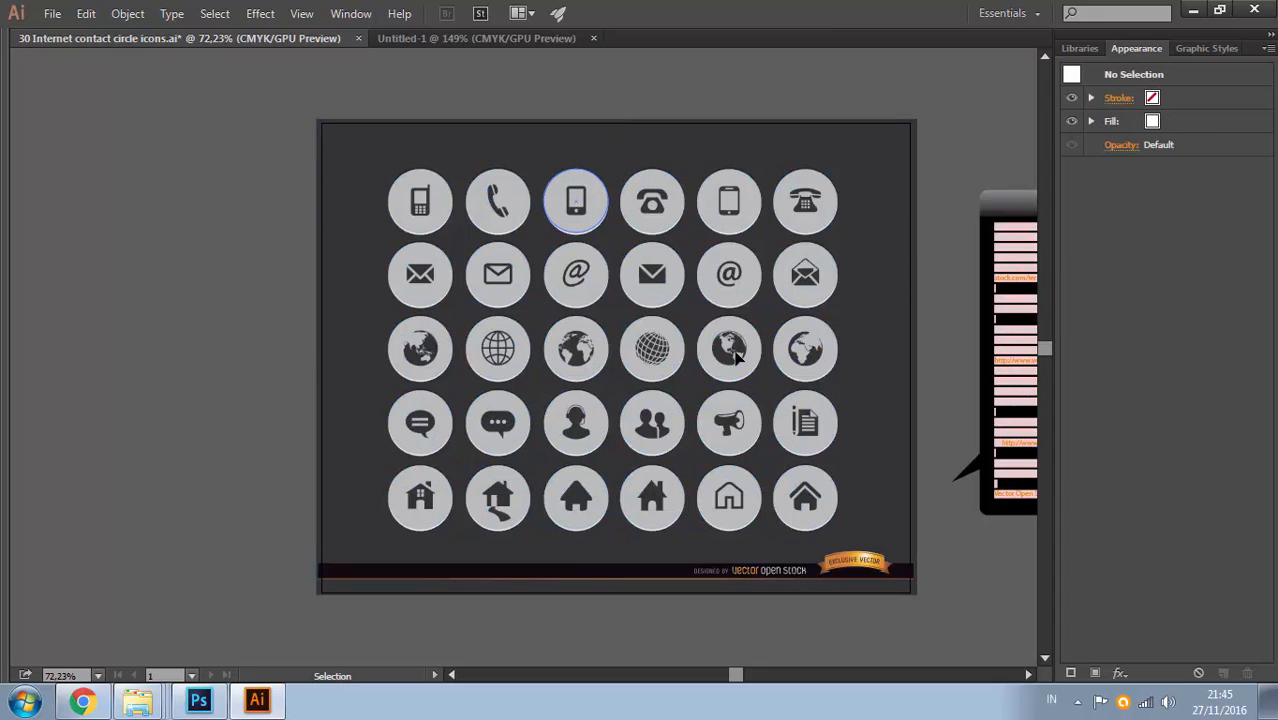
Try to reach the smartphone icon on the sheet by isolating the nested groups
{"action": "left_click", "coordinate": [737, 358]}
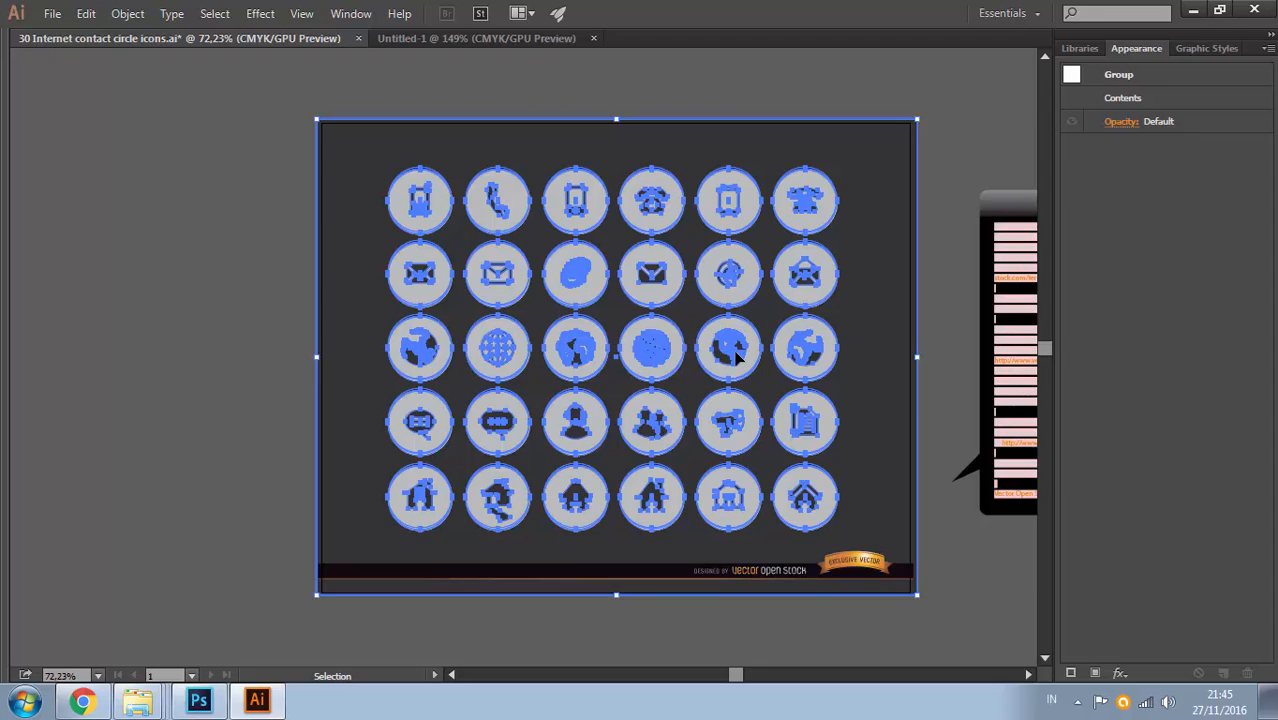
{"action": "double_click", "coordinate": [737, 358]}
{"action": "left_click", "coordinate": [737, 358]}
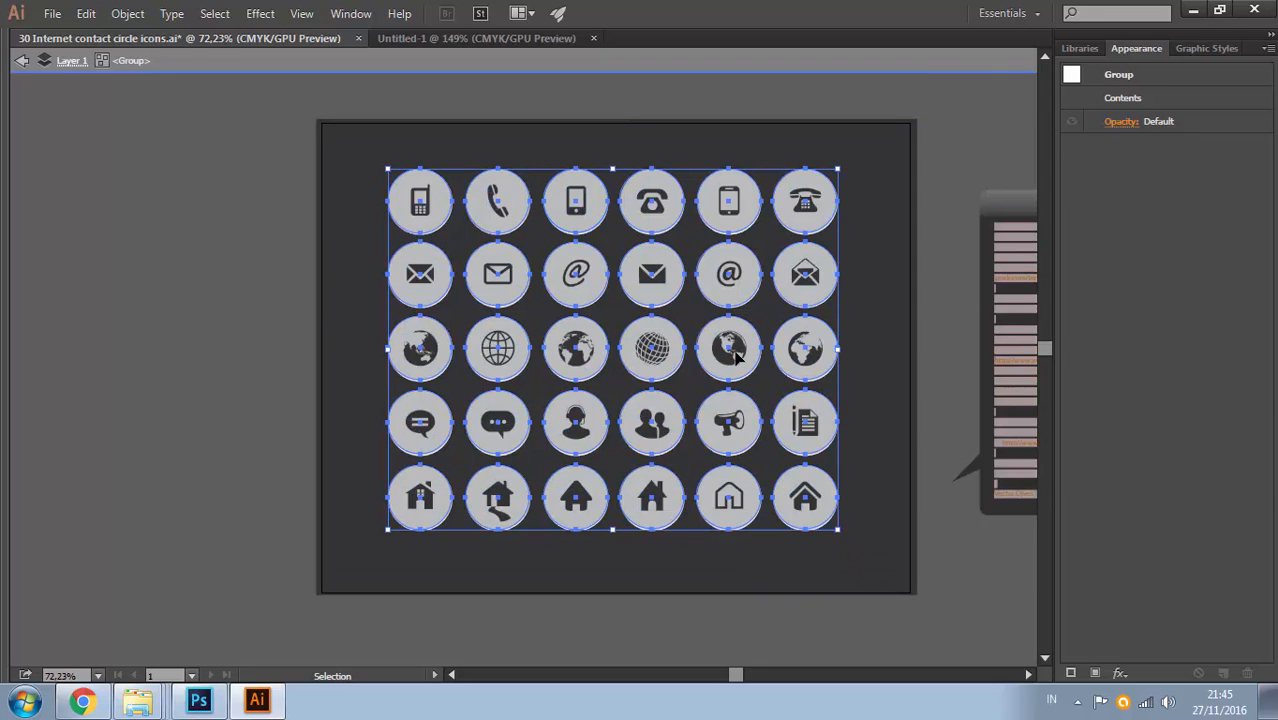
{"action": "double_click", "coordinate": [737, 358]}
{"action": "left_click", "coordinate": [575, 201]}
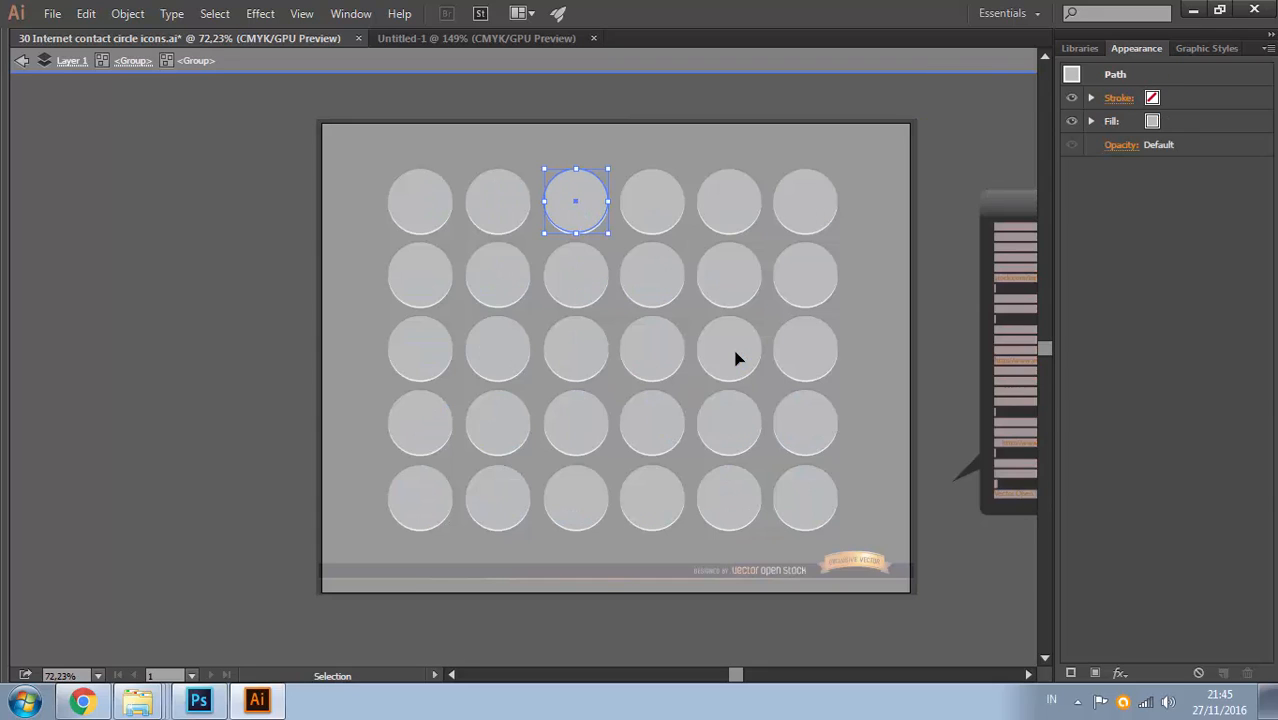
{"action": "double_click", "coordinate": [655, 98]}
{"action": "left_click", "coordinate": [576, 201]}
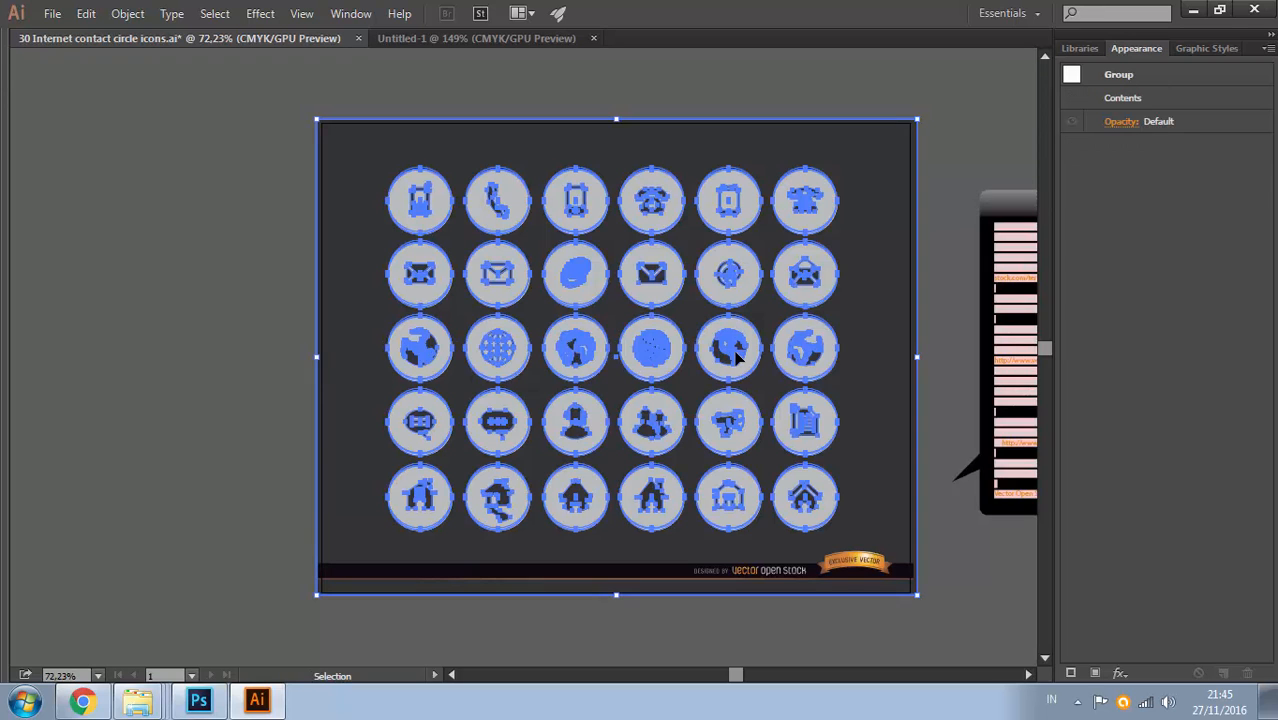
{"action": "double_click", "coordinate": [737, 358]}
{"action": "left_click", "coordinate": [737, 358]}
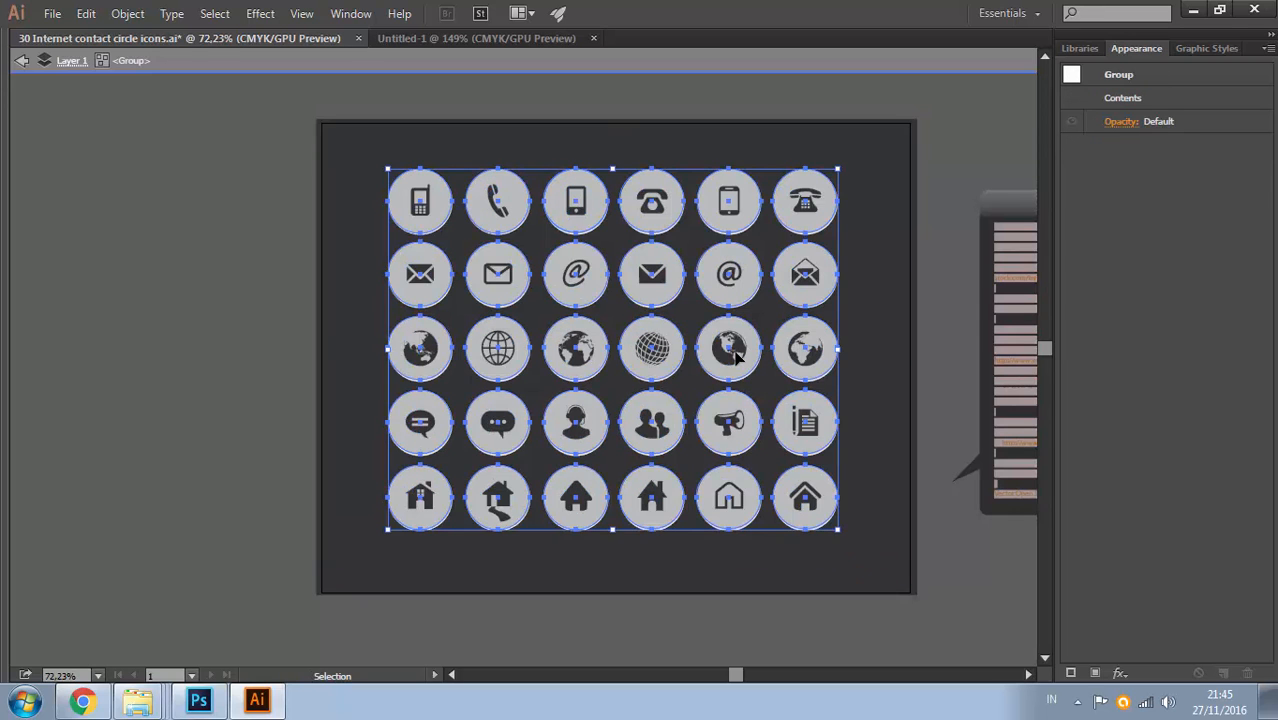
{"action": "double_click", "coordinate": [576, 201]}
{"action": "left_click", "coordinate": [576, 201]}
{"action": "double_click", "coordinate": [655, 98]}
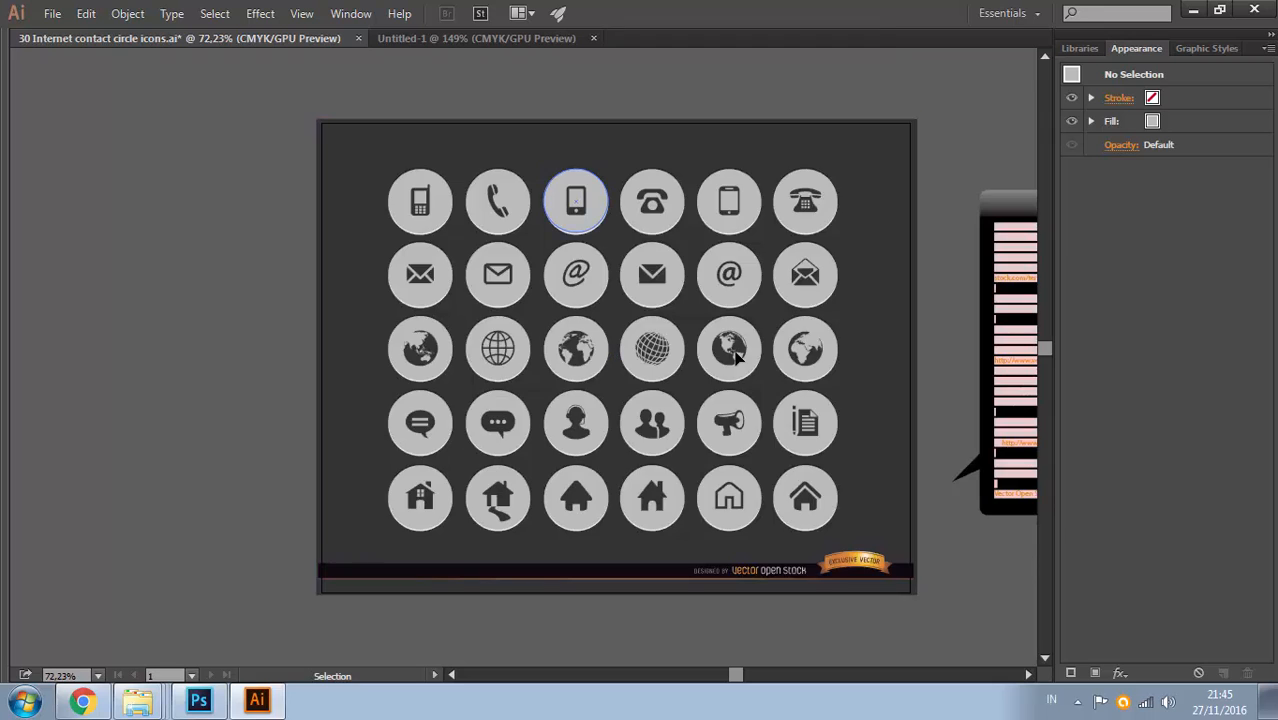
Isolate the group of circle icons on the sheet and ungroup it
{"action": "left_click", "coordinate": [737, 358]}
{"action": "double_click", "coordinate": [737, 358]}
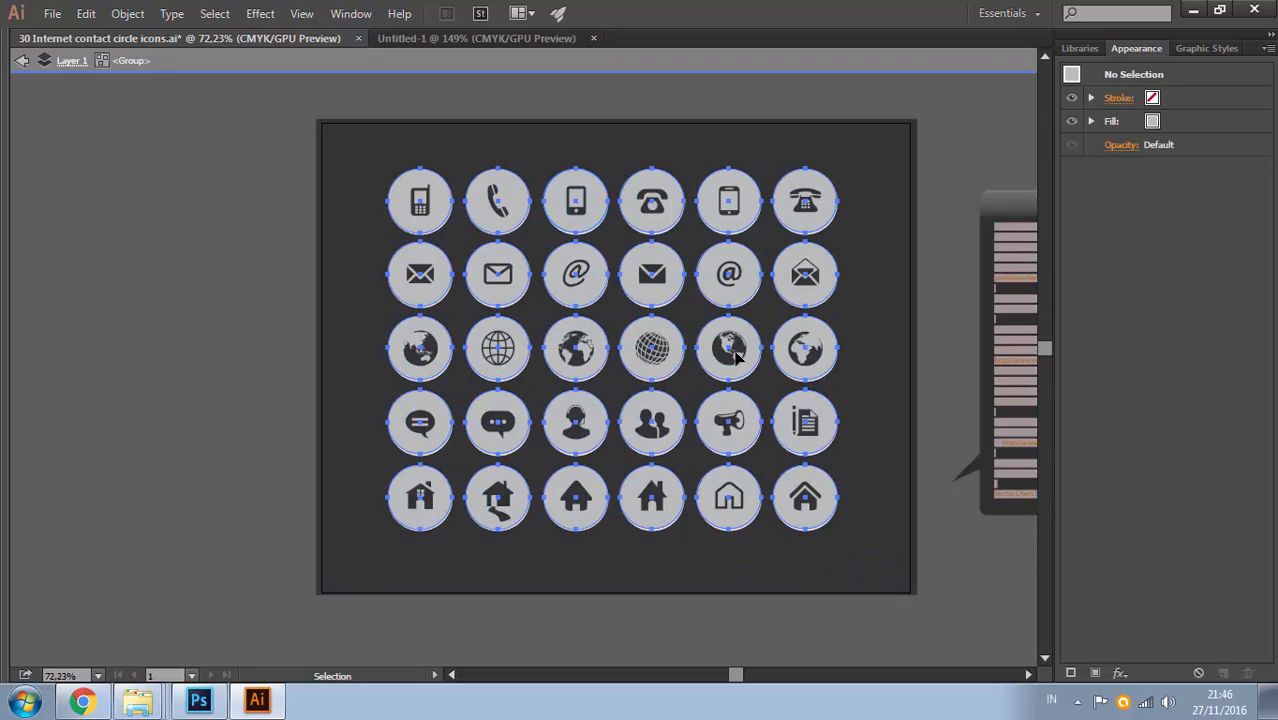
{"action": "left_click", "coordinate": [737, 358]}
{"action": "right_click", "coordinate": [737, 358]}
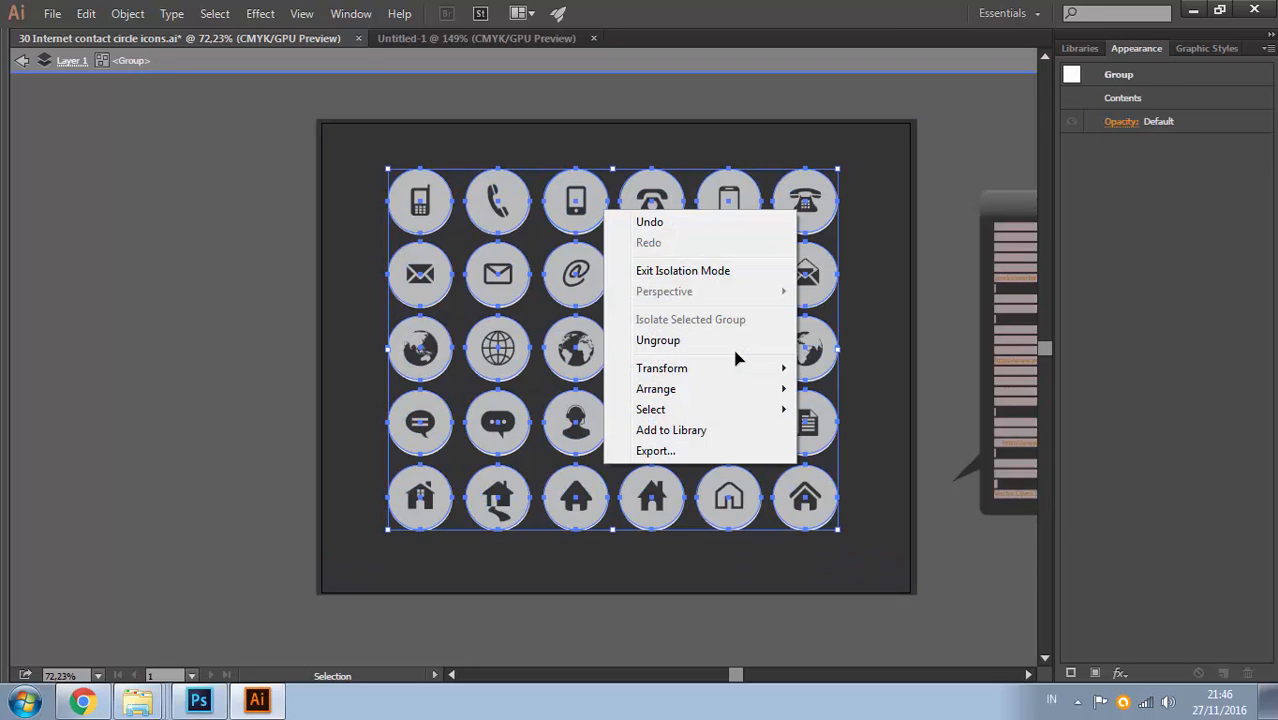
{"action": "left_click", "coordinate": [736, 341]}
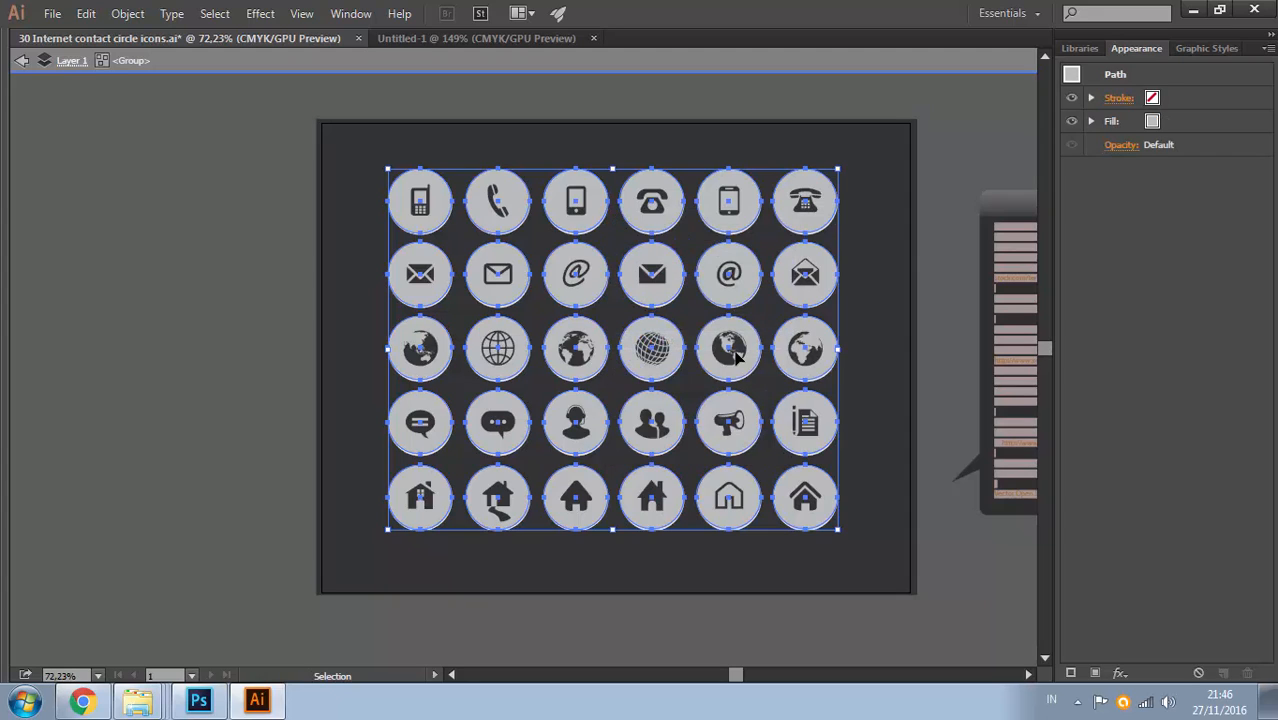
Copy the smartphone icon in the top row of the icon sheet, paste it into the blank Untitled-1 document and deselect it
{"action": "left_click", "coordinate": [576, 200]}
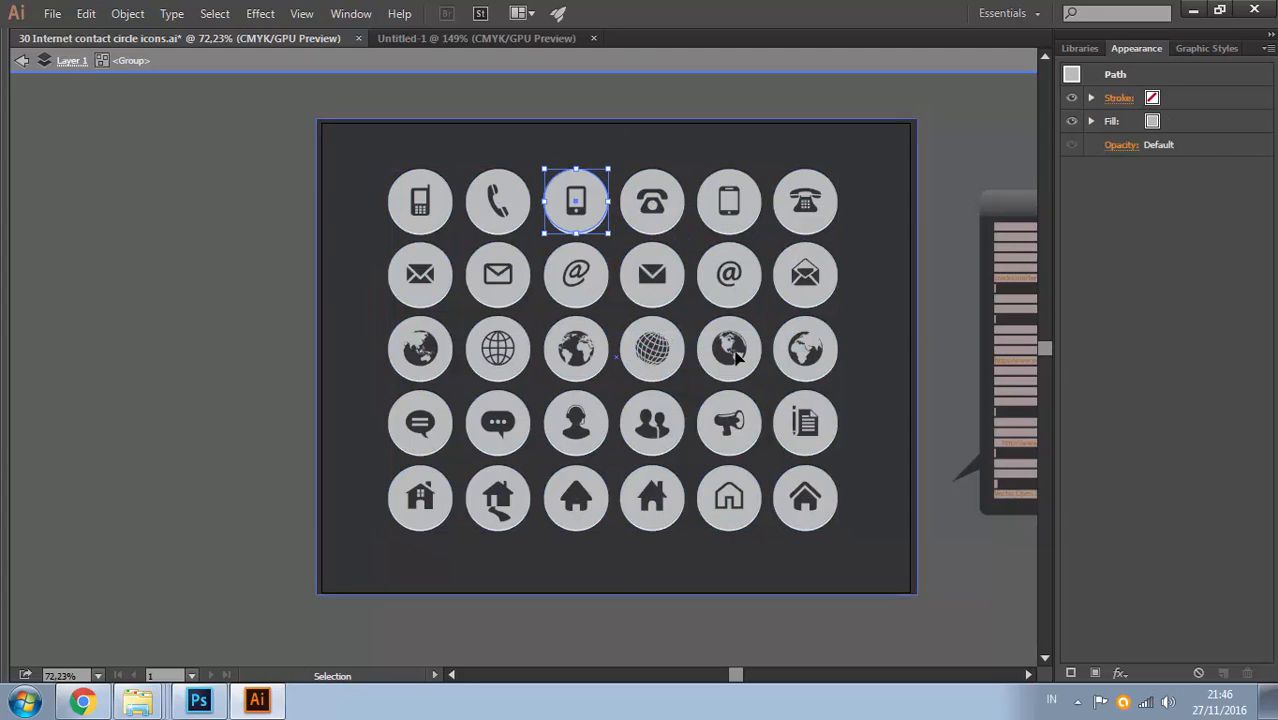
{"action": "left_click_drag", "start_coordinate": [576, 200], "coordinate": [634, 210]}
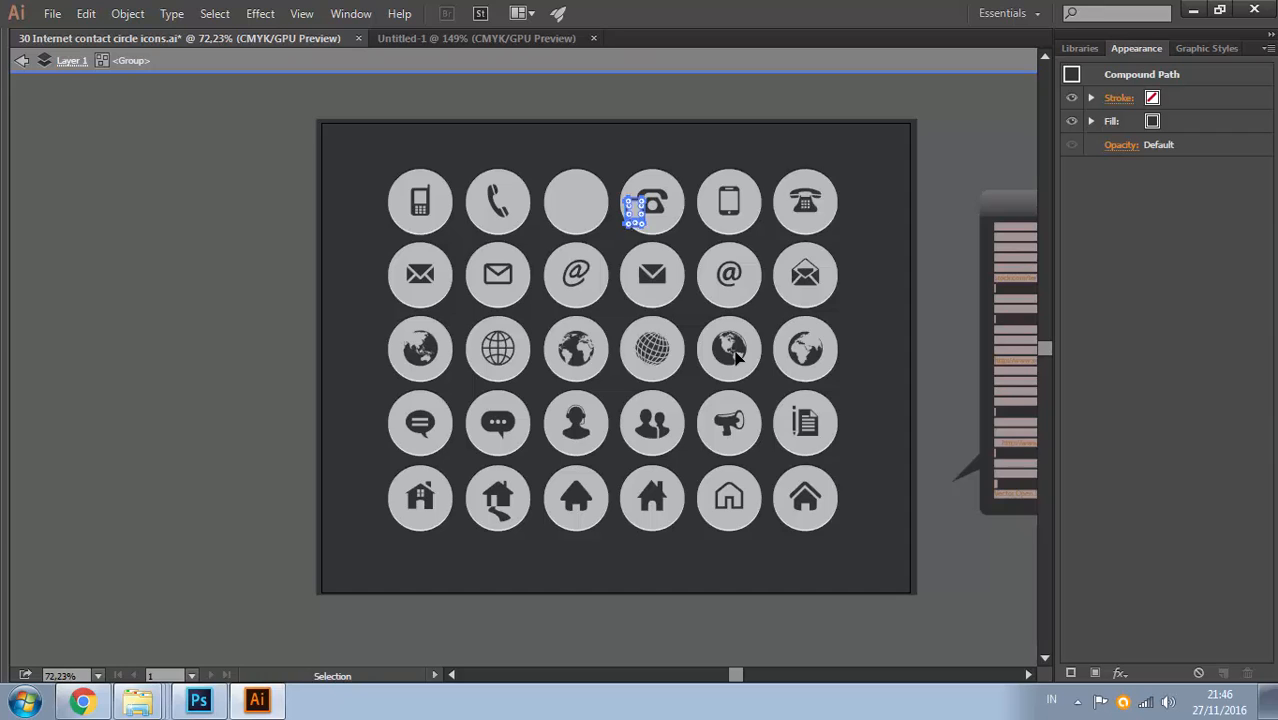
{"action": "key", "text": "ctrl+z"}
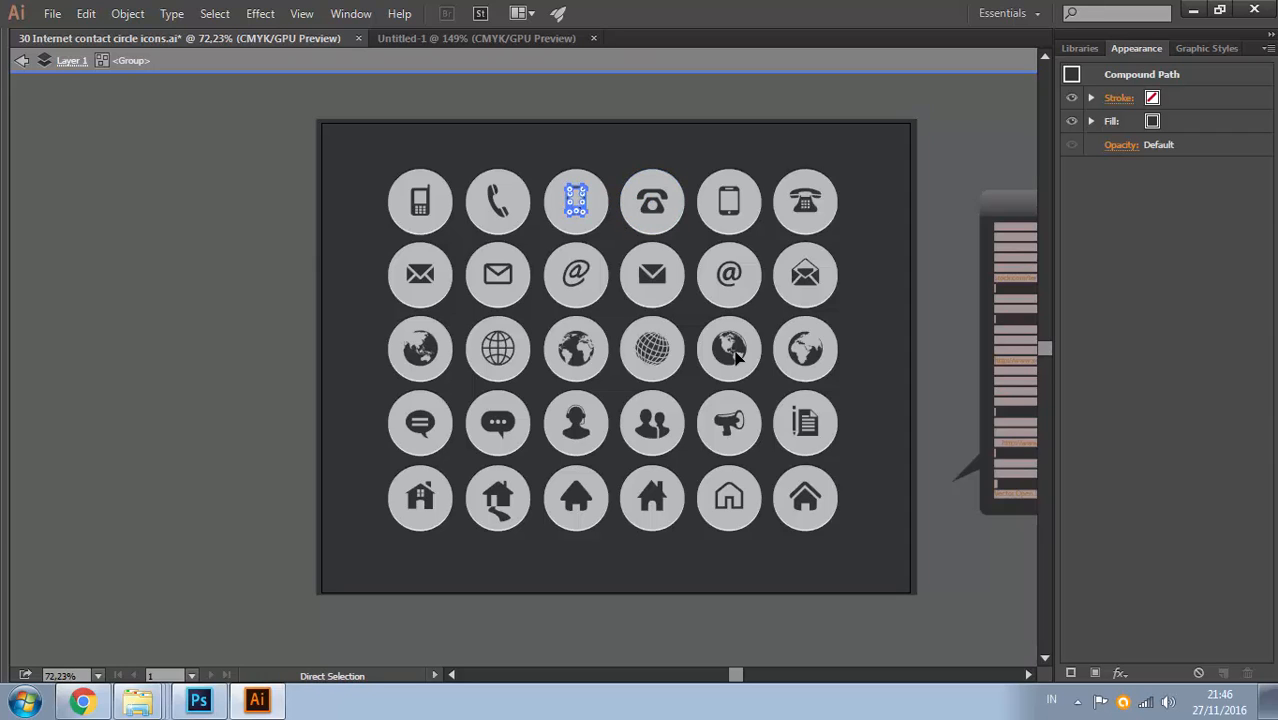
{"action": "key", "text": "ctrl+Tab"}
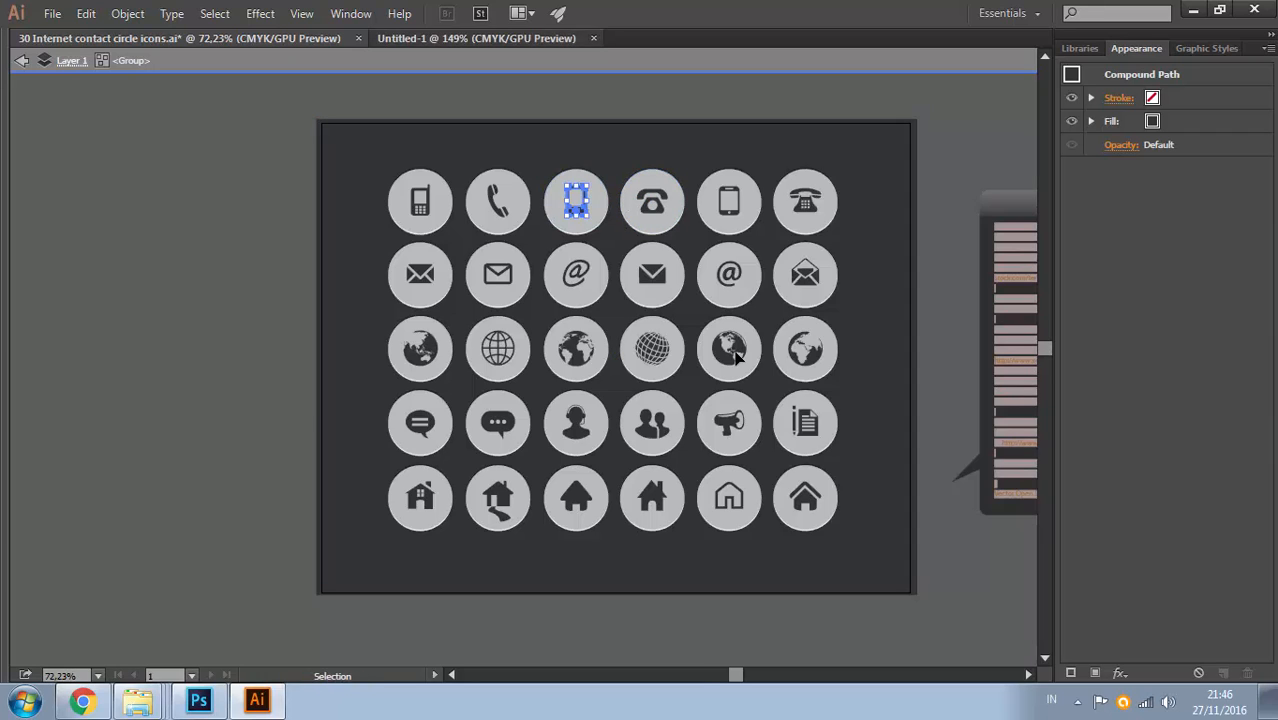
{"action": "key", "text": "a"}
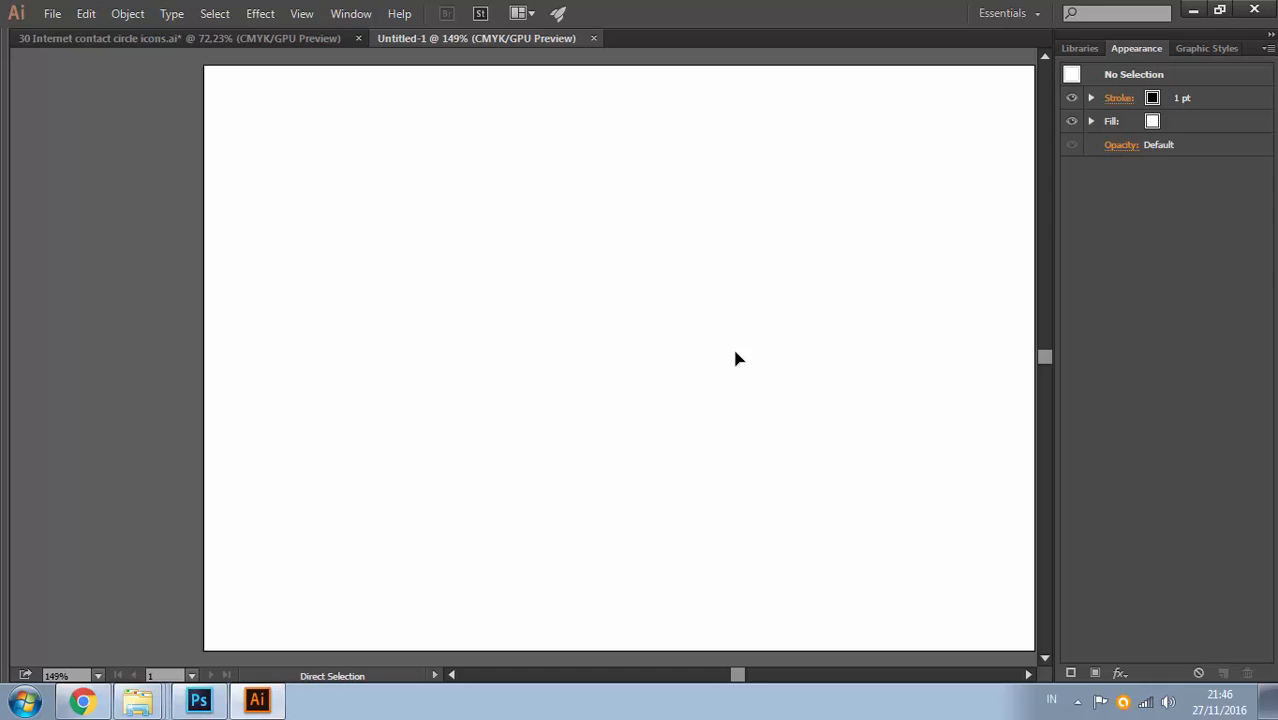
{"action": "key", "text": "ctrl+v"}
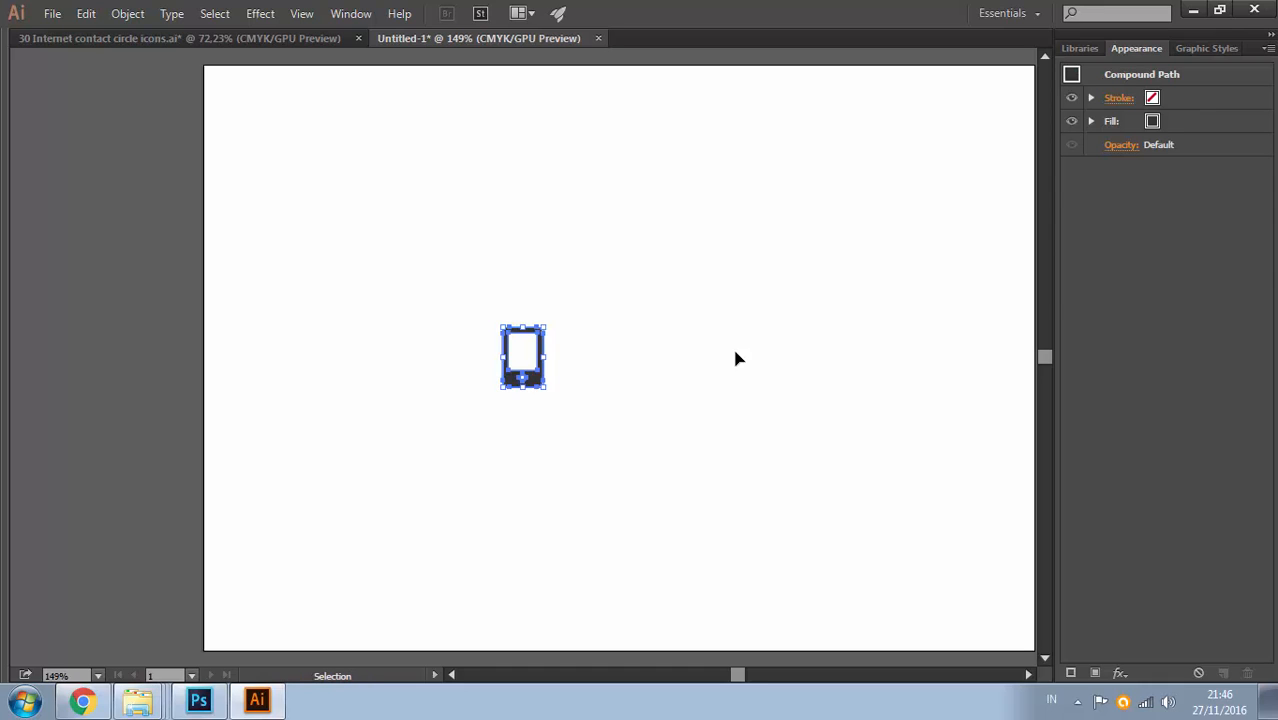
{"action": "left_click", "coordinate": [735, 352]}
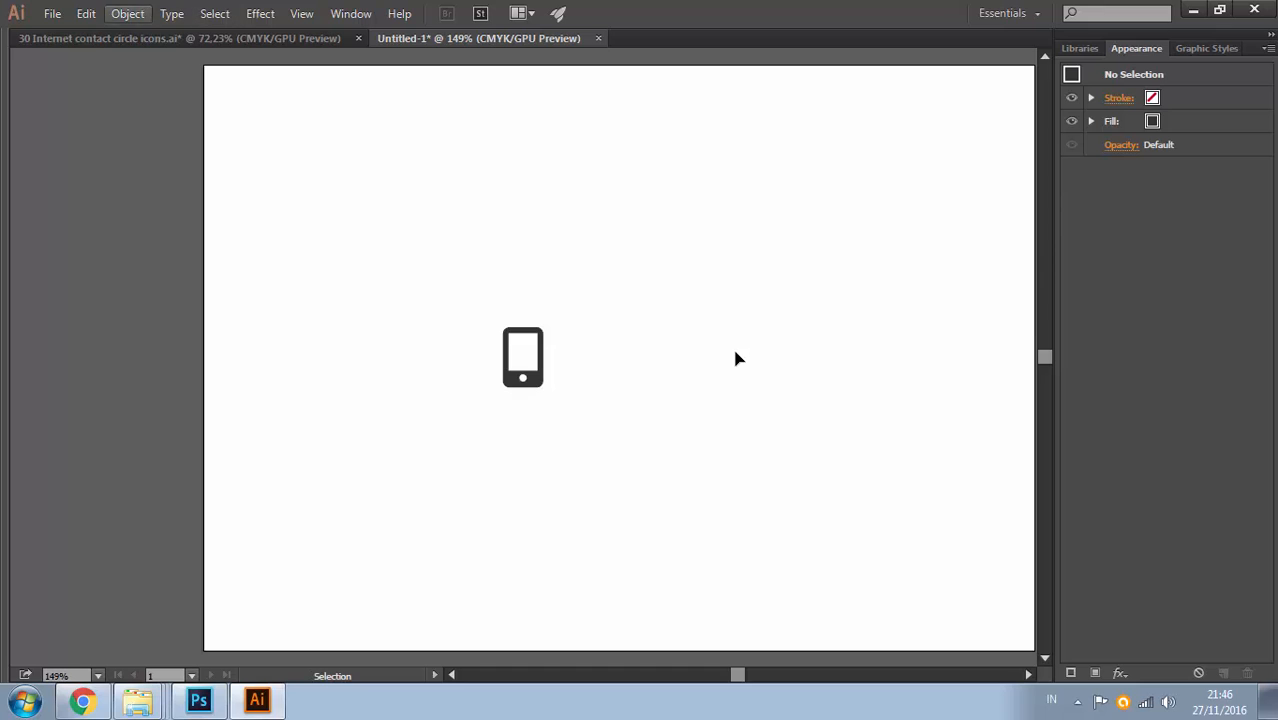
Start saving the smartphone icon document and browse to the Kartu Nama folder under Elex Media Komputindo, Proposal Buku, 30 Projek
{"action": "key", "text": "ctrl+s"}
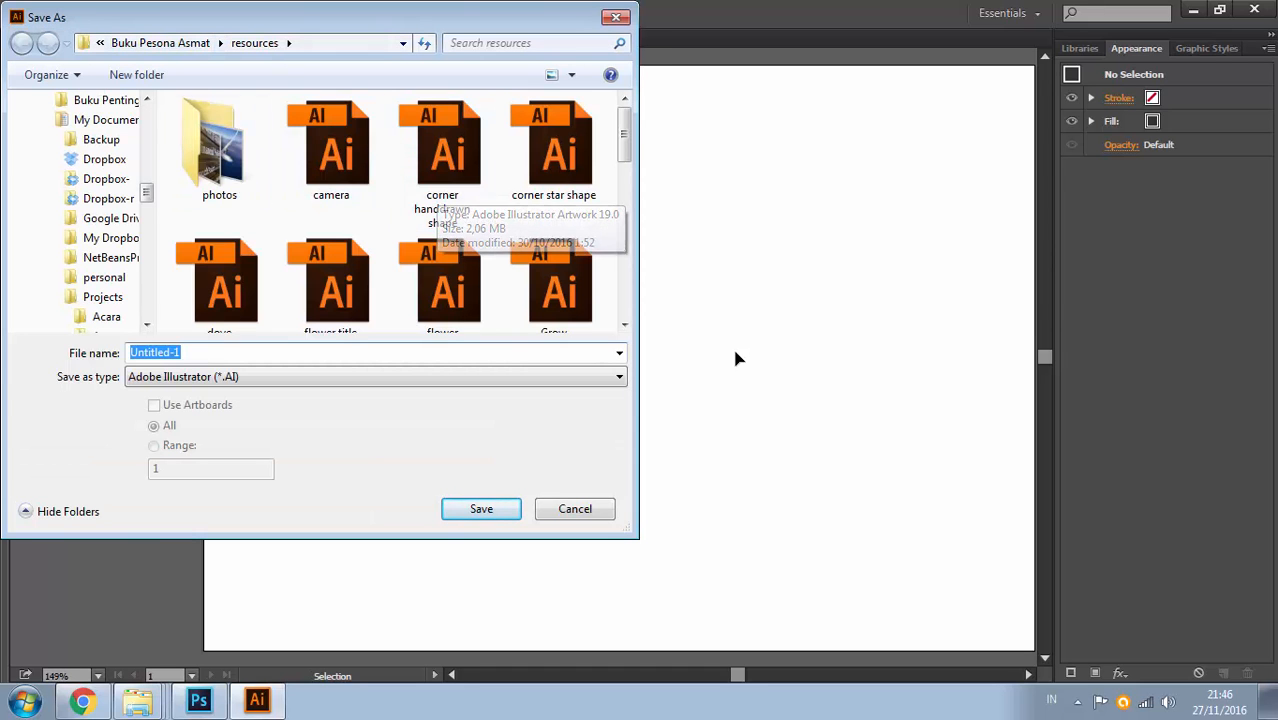
{"action": "left_click", "coordinate": [114, 199]}
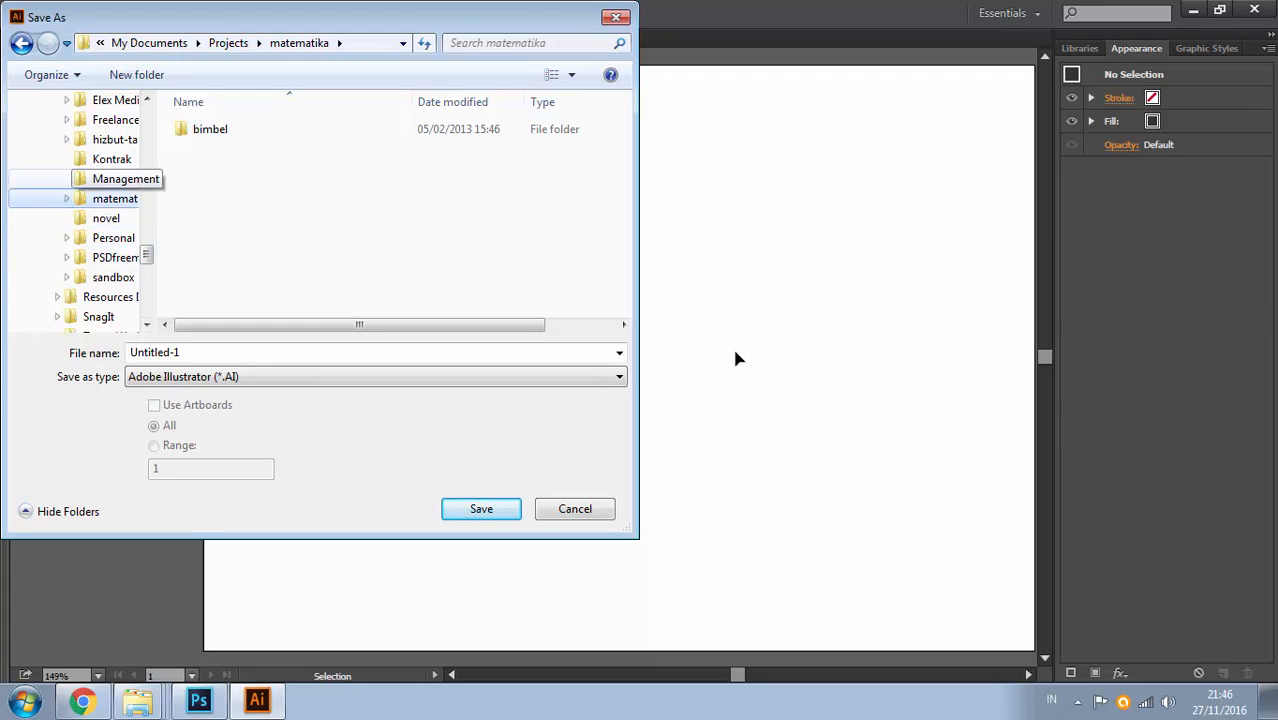
{"action": "left_click", "coordinate": [115, 100]}
{"action": "left_click", "coordinate": [243, 287]}
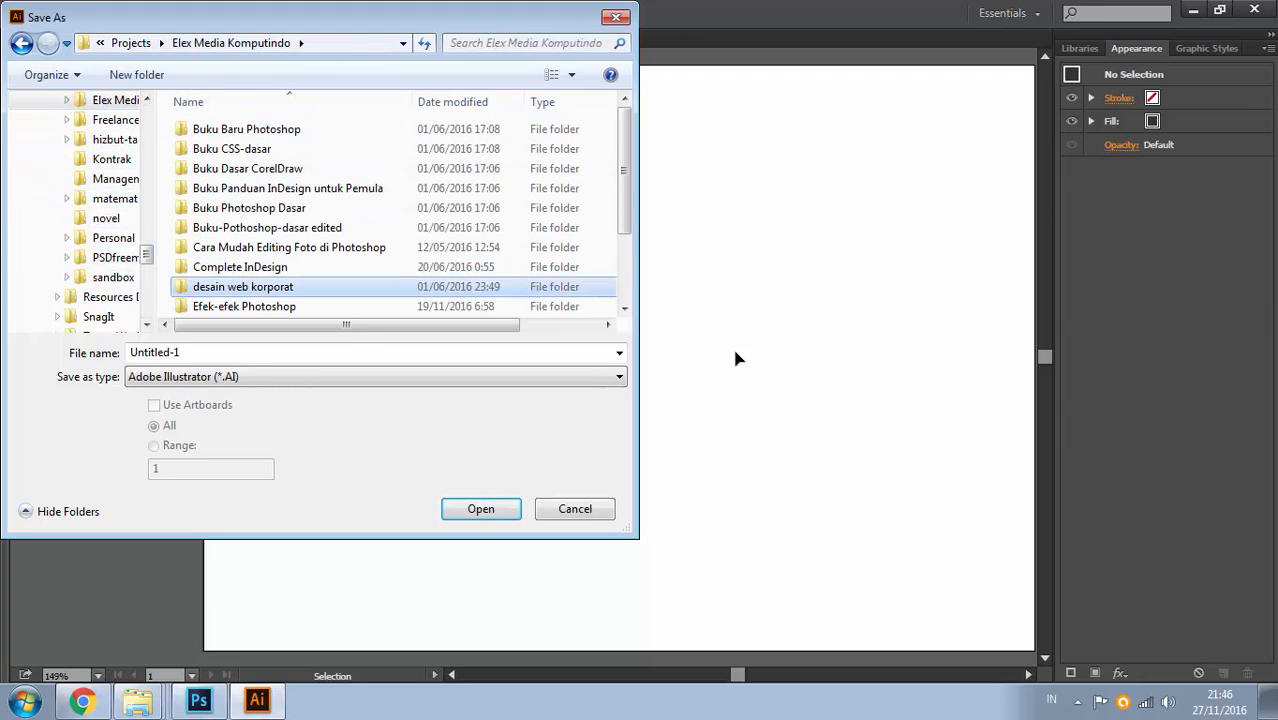
{"action": "scroll", "coordinate": [400, 220], "scroll_direction": "down", "scroll_amount": 2}
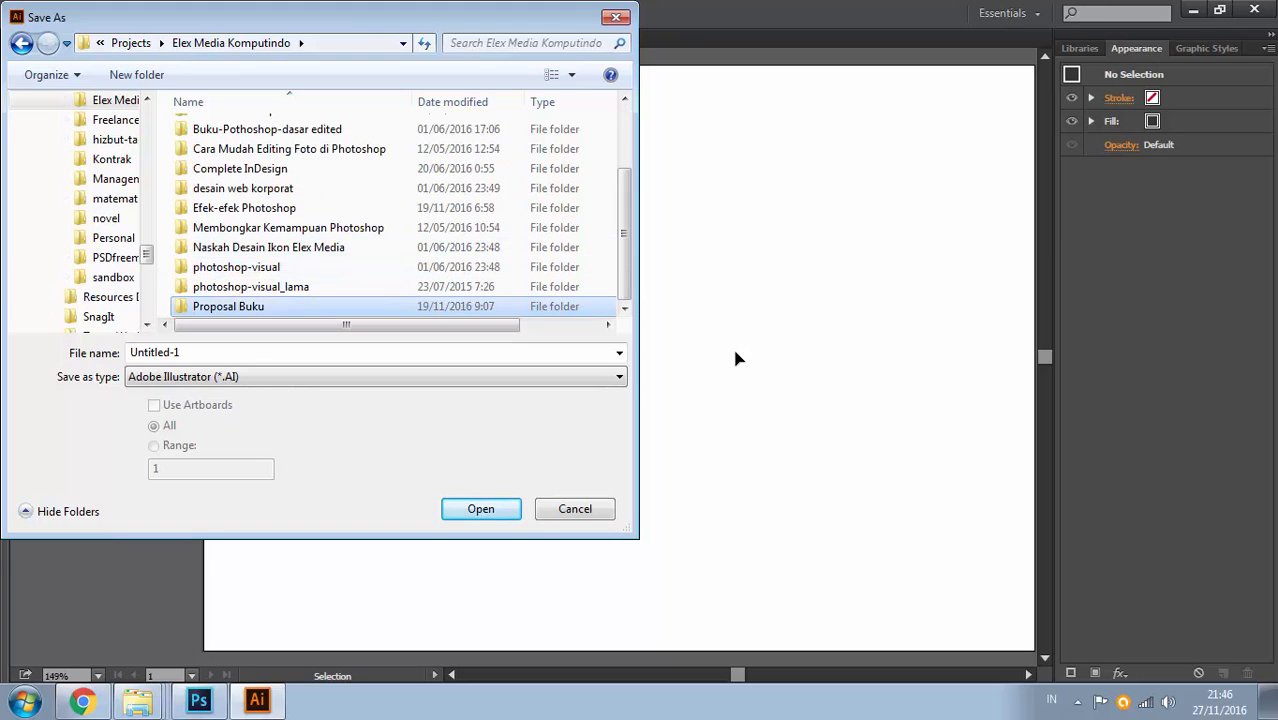
{"action": "double_click", "coordinate": [230, 306]}
{"action": "left_click", "coordinate": [215, 129]}
{"action": "double_click", "coordinate": [215, 129]}
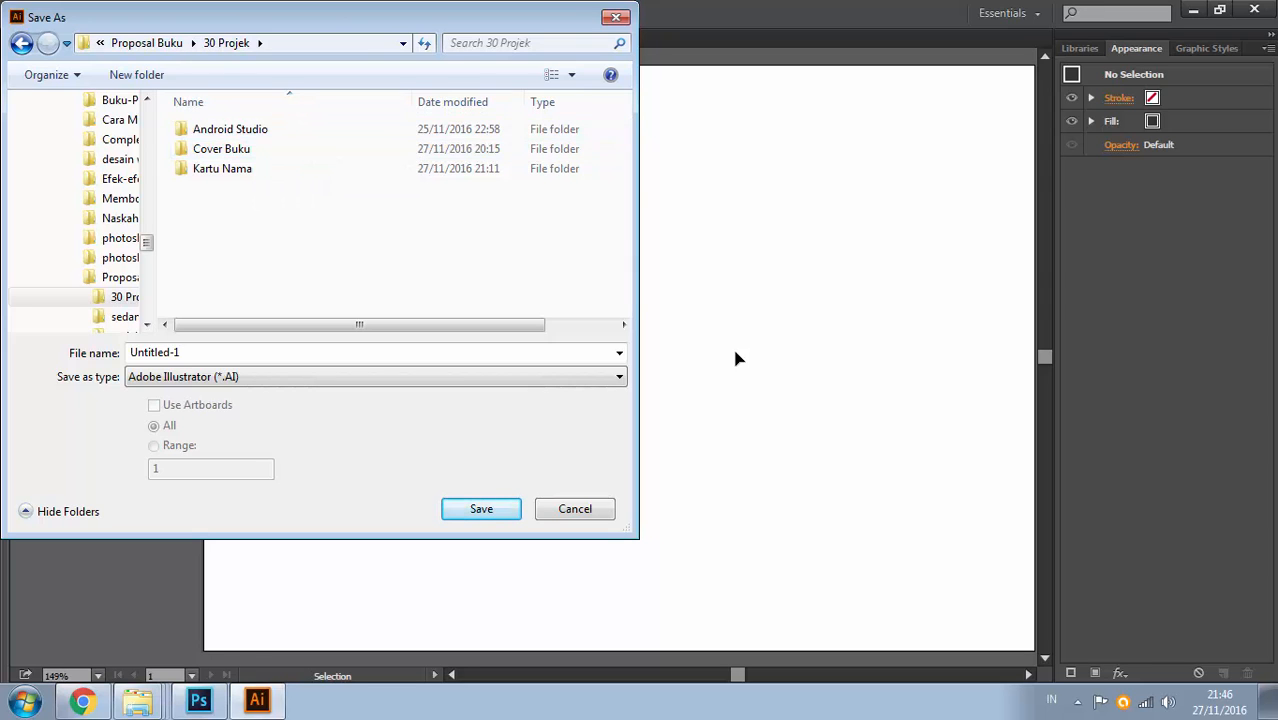
{"action": "mouse_move", "coordinate": [265, 17]}
{"action": "left_mouse_down"}
{"action": "mouse_move", "coordinate": [522, 76]}
{"action": "mouse_move", "coordinate": [546, 70]}
{"action": "left_mouse_up"}
{"action": "double_click", "coordinate": [503, 221]}
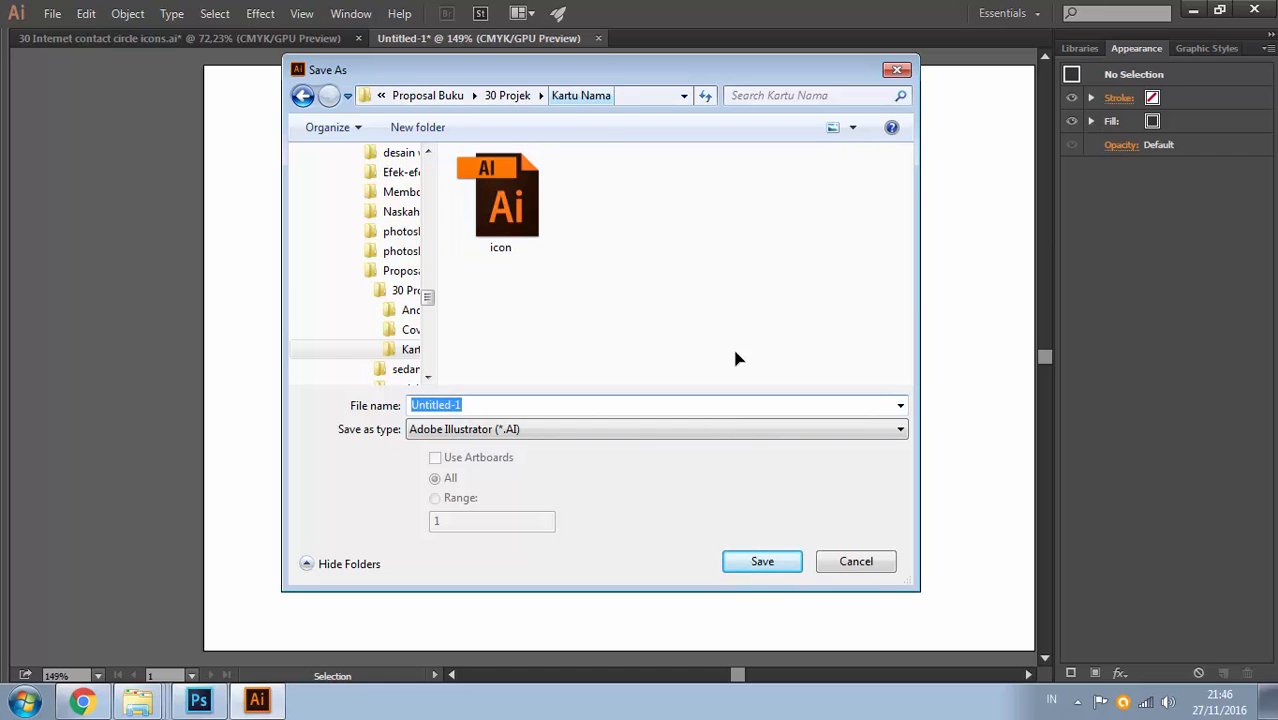
Save the document as "ikon handphone" in Adobe Illustrator format with the default Illustrator CC options, and close it
{"action": "mouse_move", "coordinate": [546, 70]}
{"action": "left_mouse_down"}
{"action": "mouse_move", "coordinate": [612, 186]}
{"action": "mouse_move", "coordinate": [879, 107]}
{"action": "left_mouse_up"}
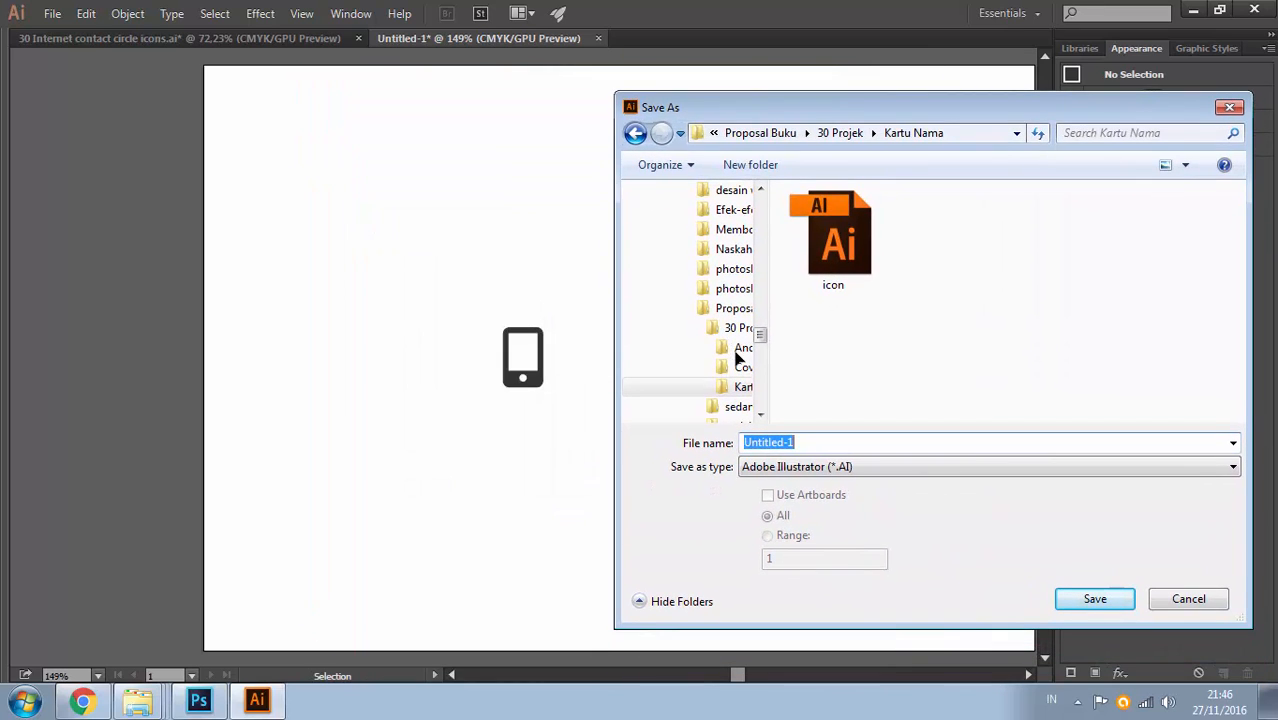
{"action": "type", "text": "ik"}
{"action": "type", "text": "handphone"}
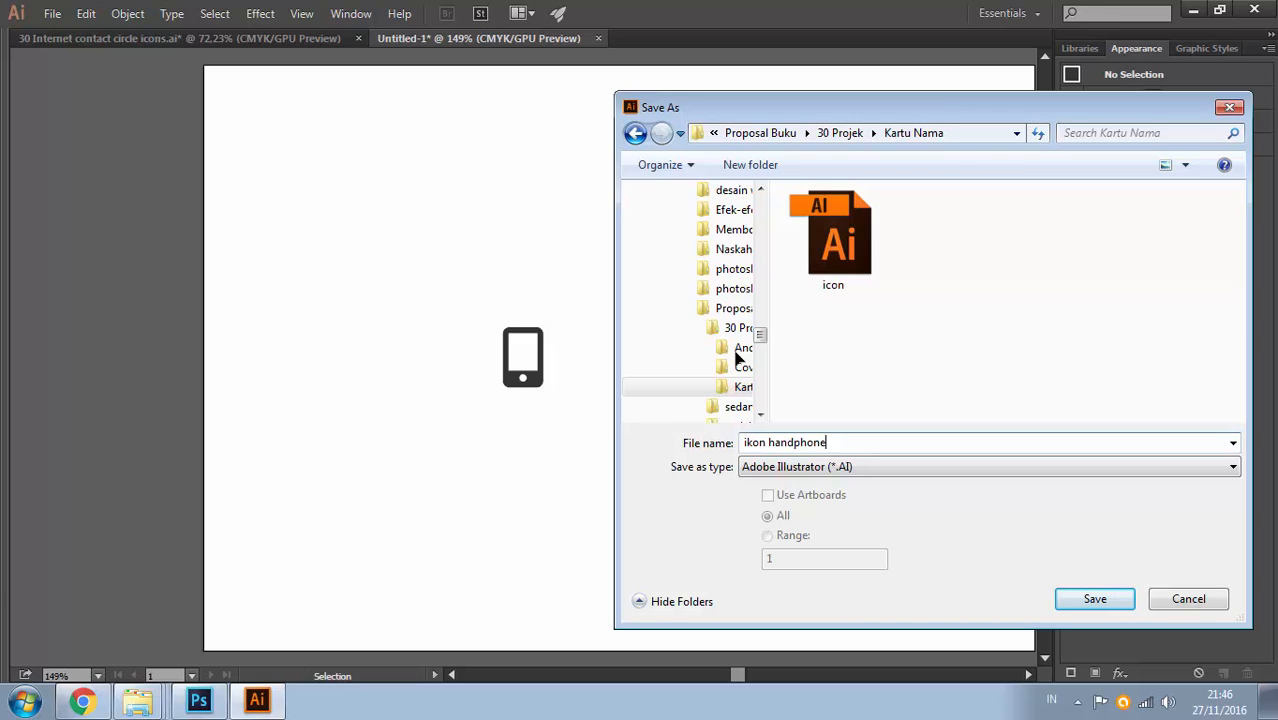
{"action": "key", "text": "Return"}
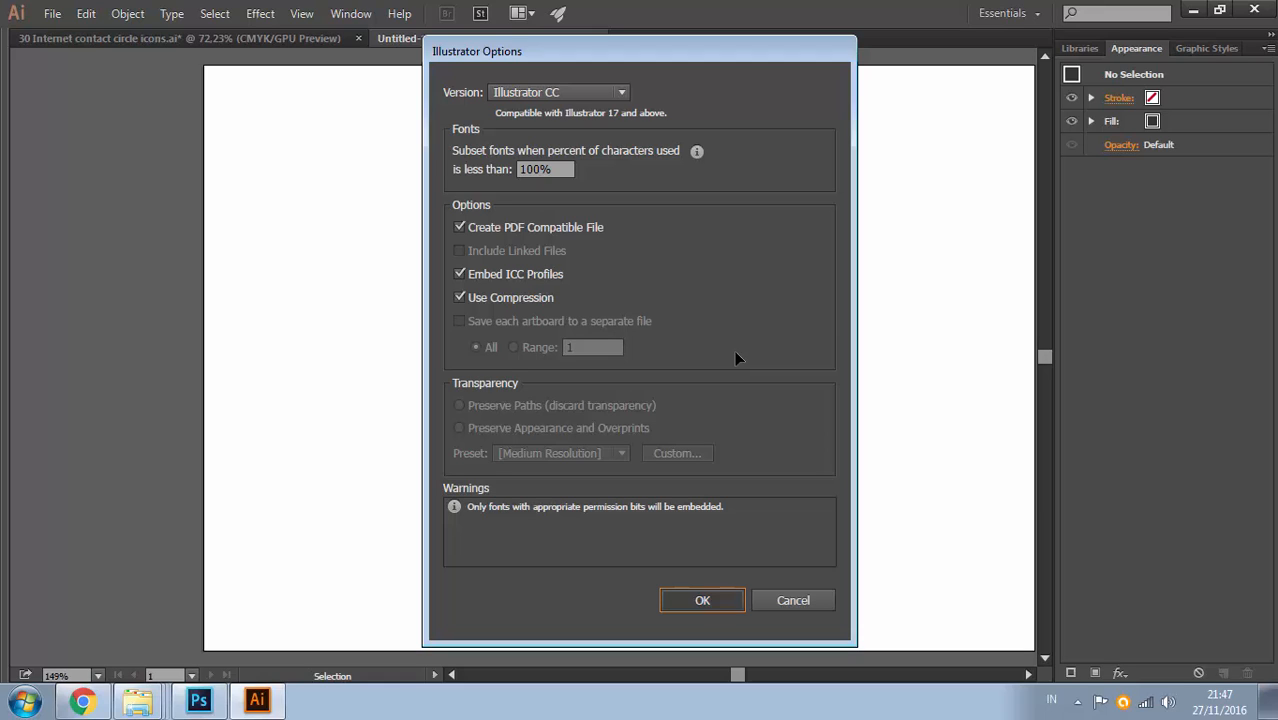
{"action": "key", "text": "Return"}
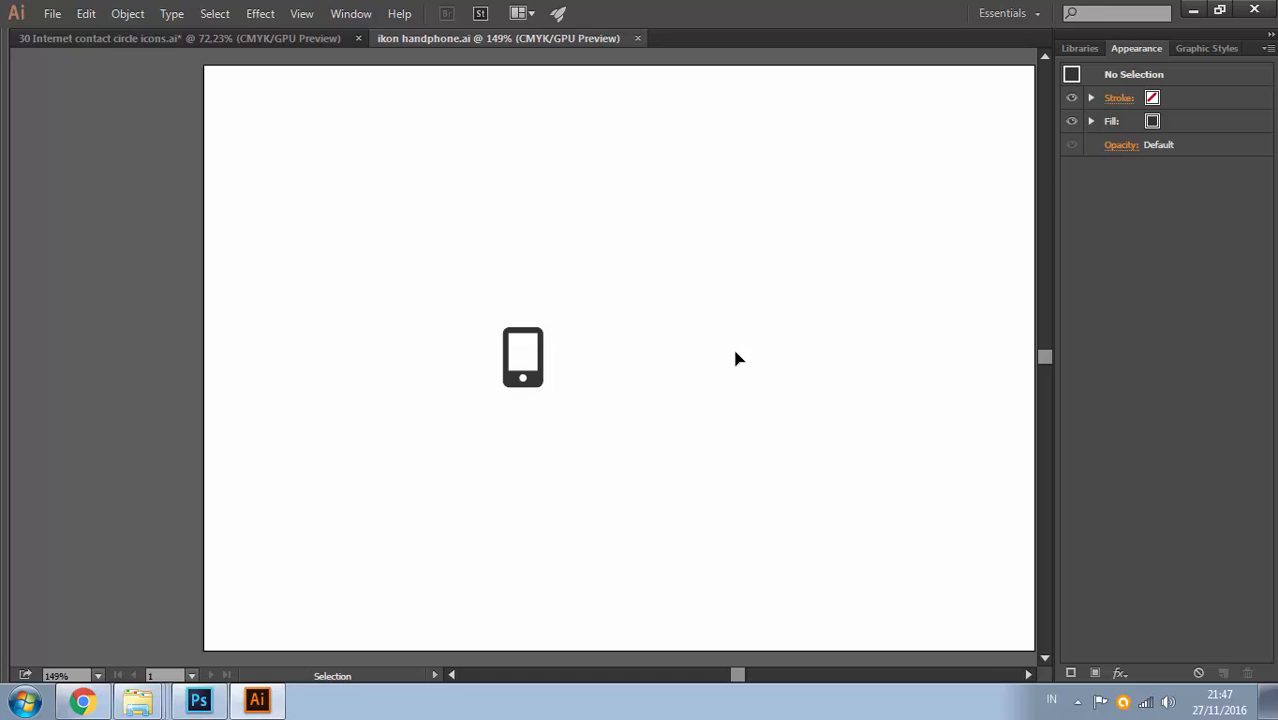
{"action": "key", "text": "ctrl+w"}
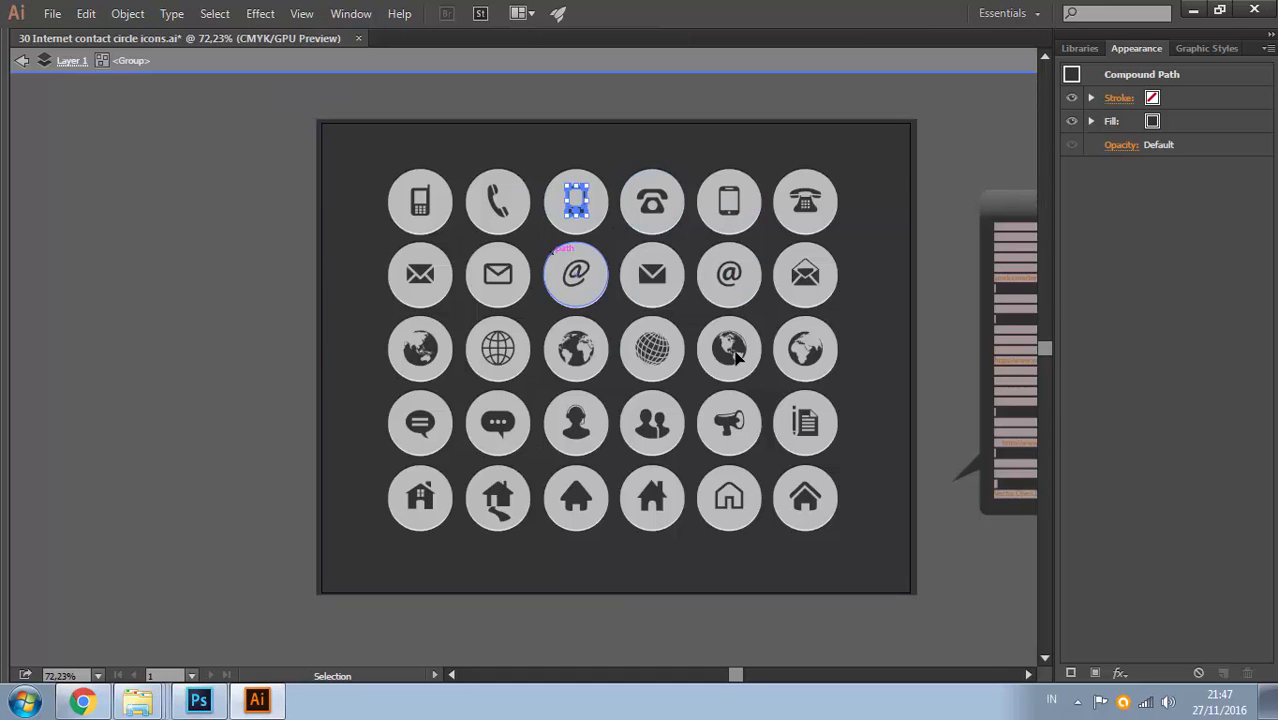
Copy the wireframe globe icon from the third row into a new 210 mm by 148 mm landscape document
{"action": "left_click", "coordinate": [498, 348]}
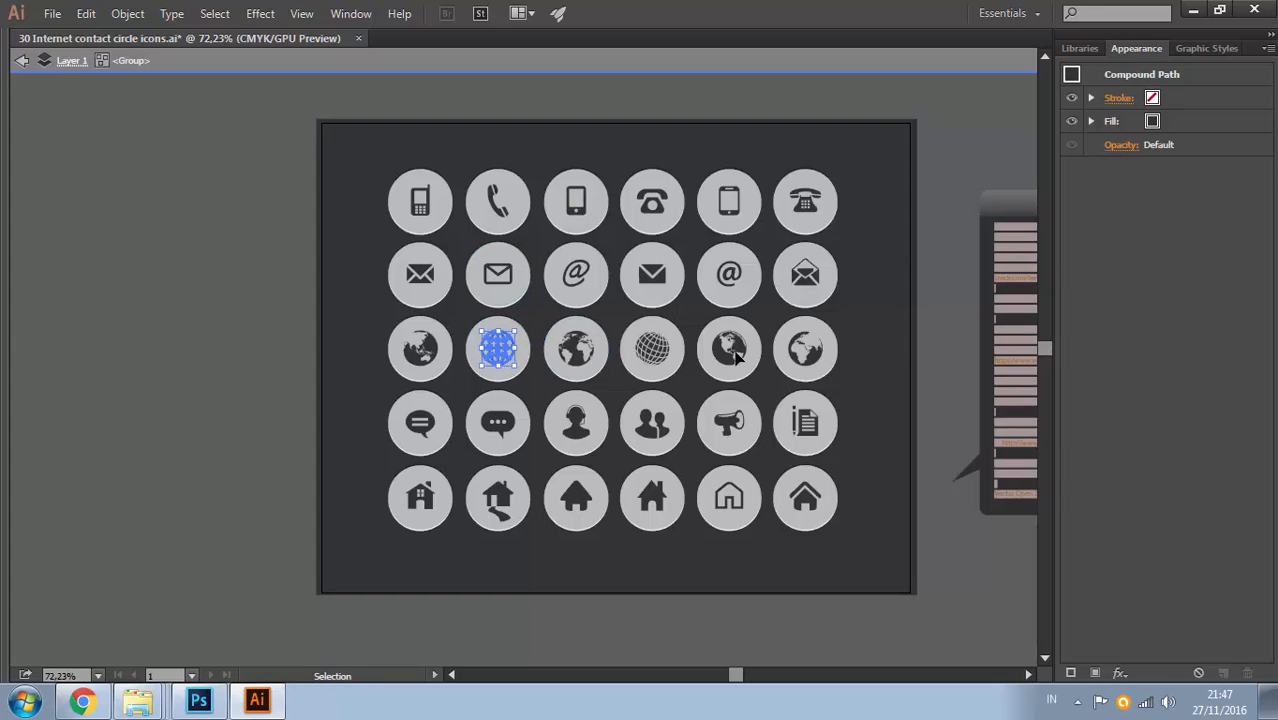
{"action": "key", "text": "ctrl+n"}
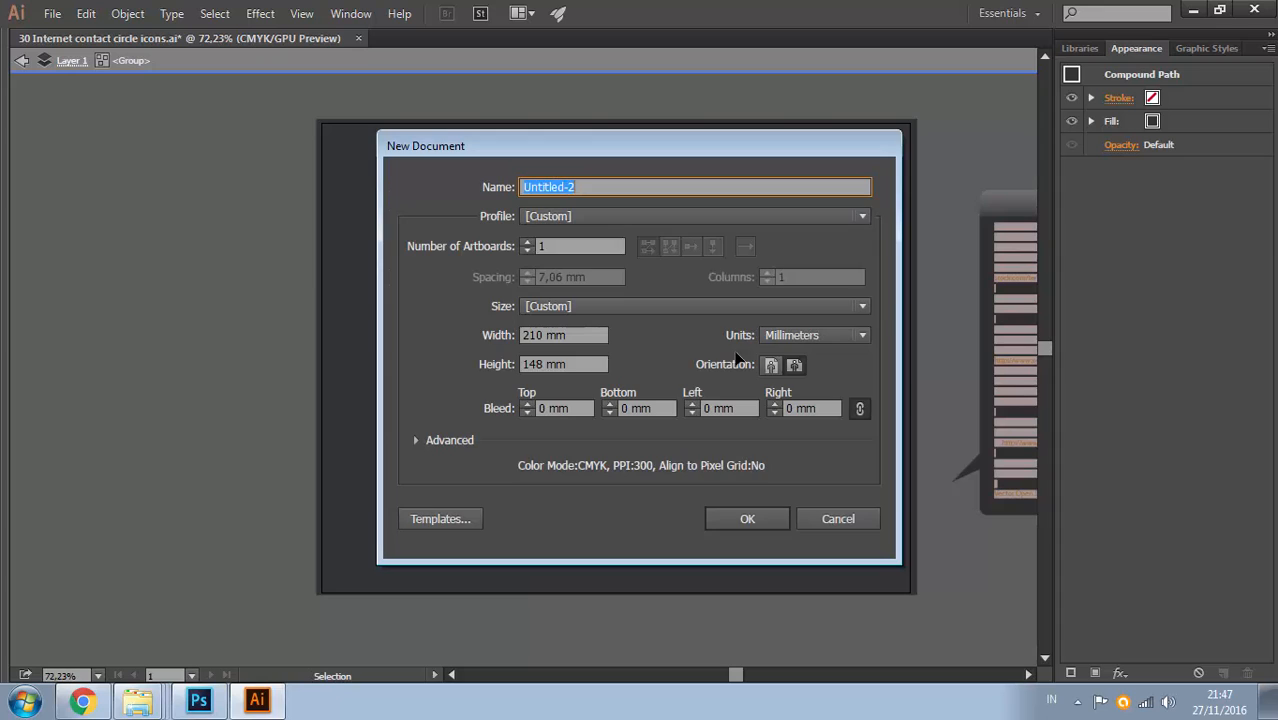
{"action": "key", "text": "Return"}
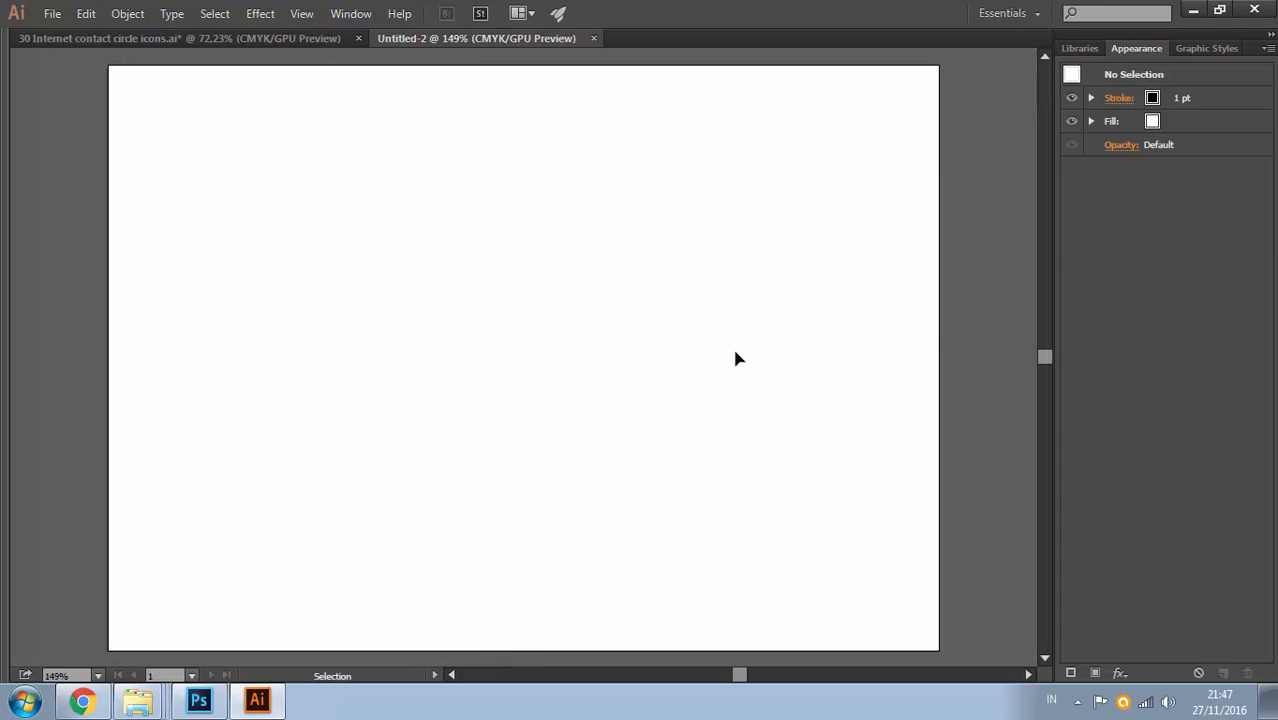
{"action": "key", "text": "ctrl+v"}
Save the globe document as "ikon world" in the Kartu Nama folder with the default Illustrator options, and close it
{"action": "key", "text": "ctrl+s"}
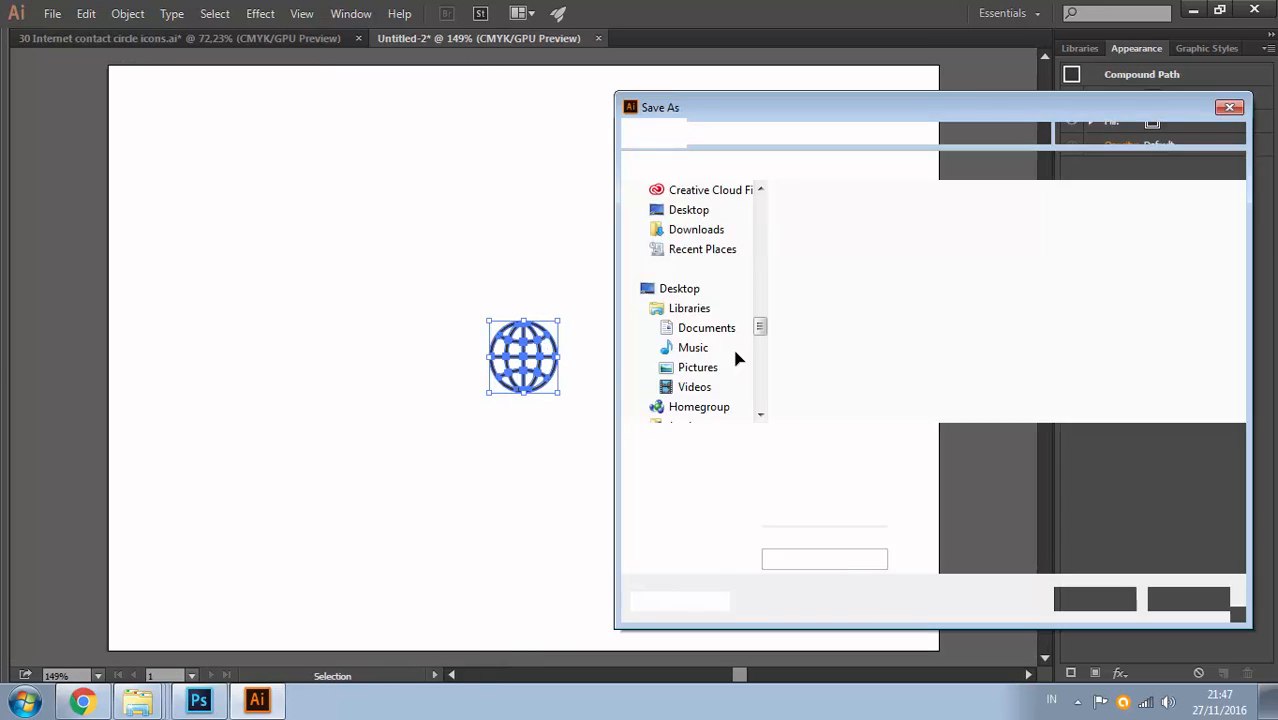
{"action": "type", "text": "ikon world"}
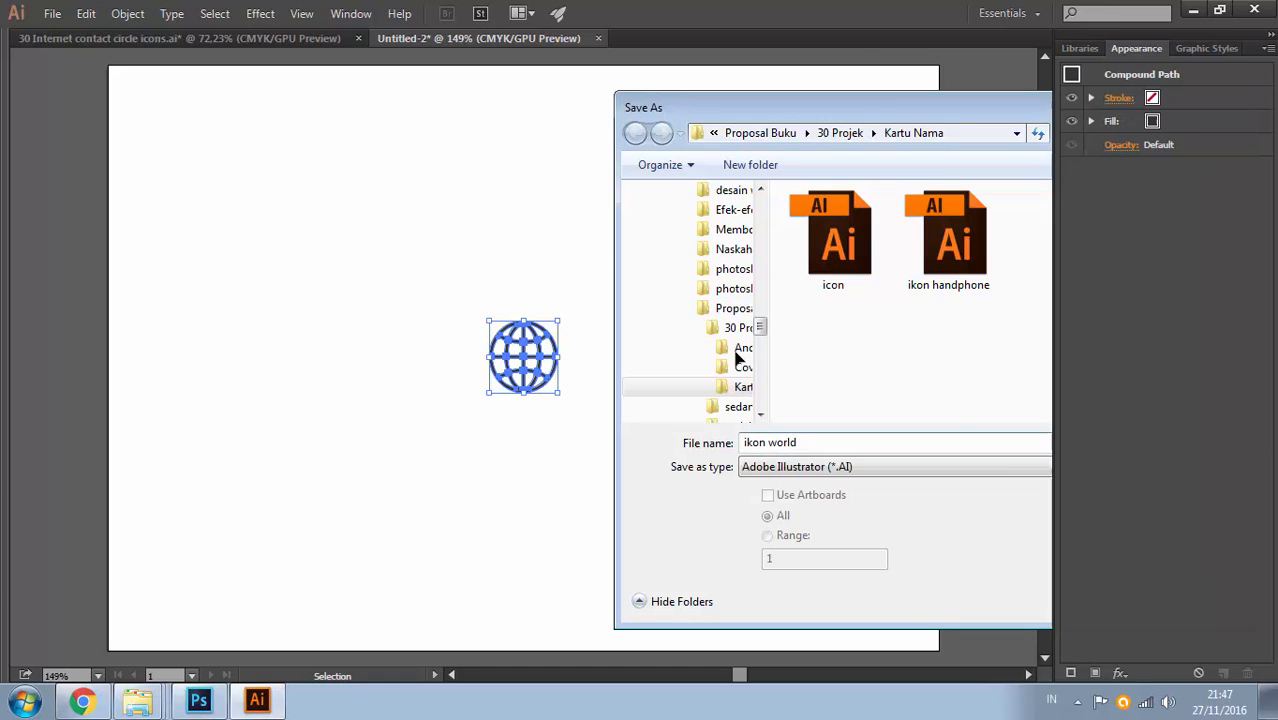
{"action": "key", "text": "Return"}
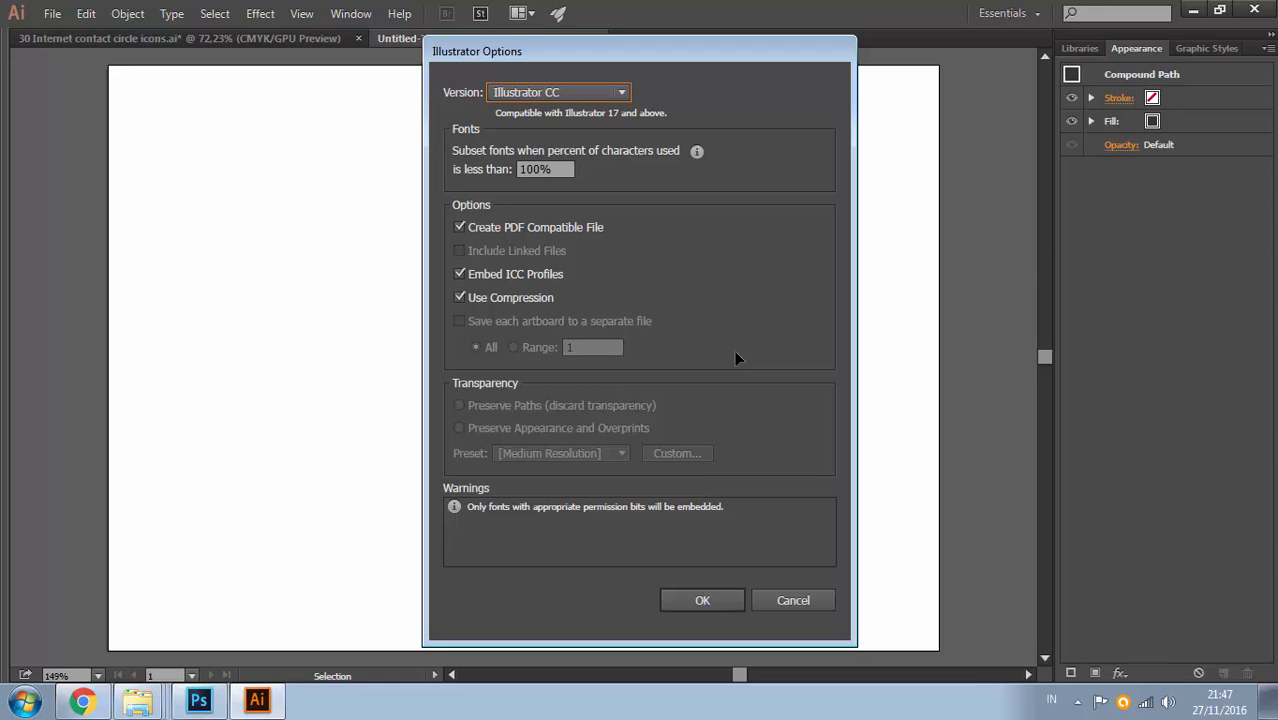
{"action": "key", "text": "Return"}
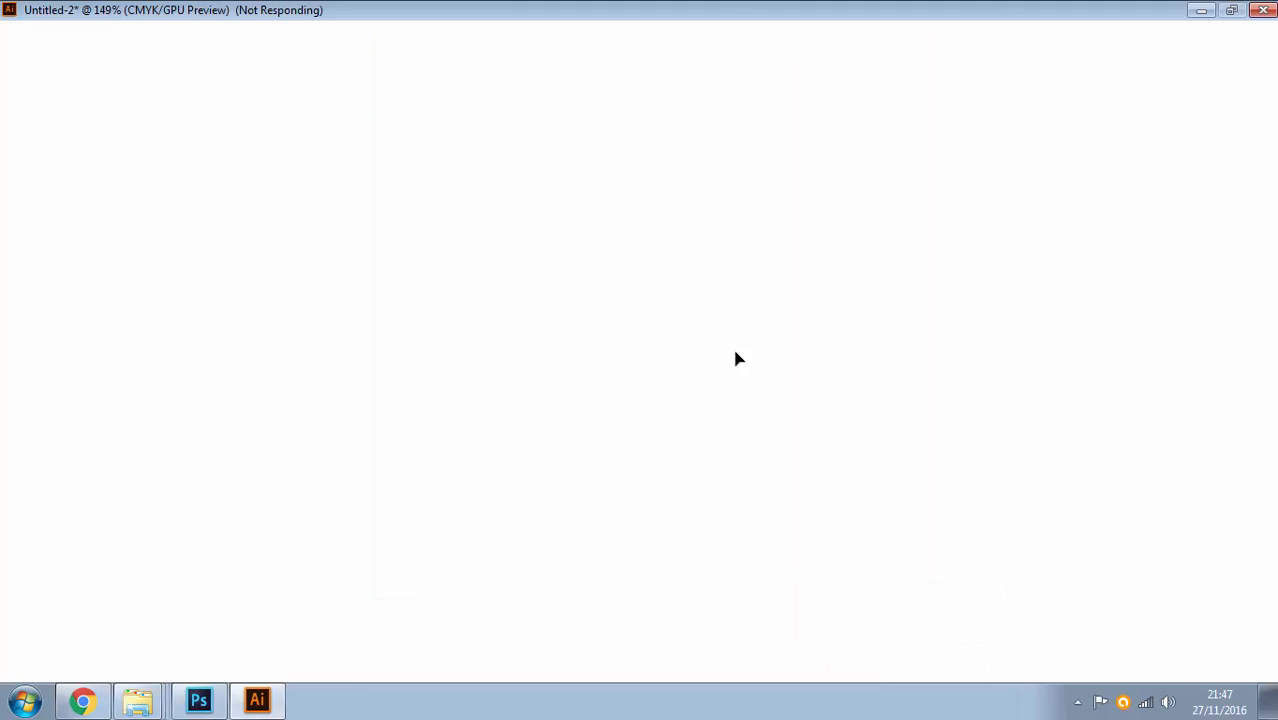
{"action": "key", "text": "a"}
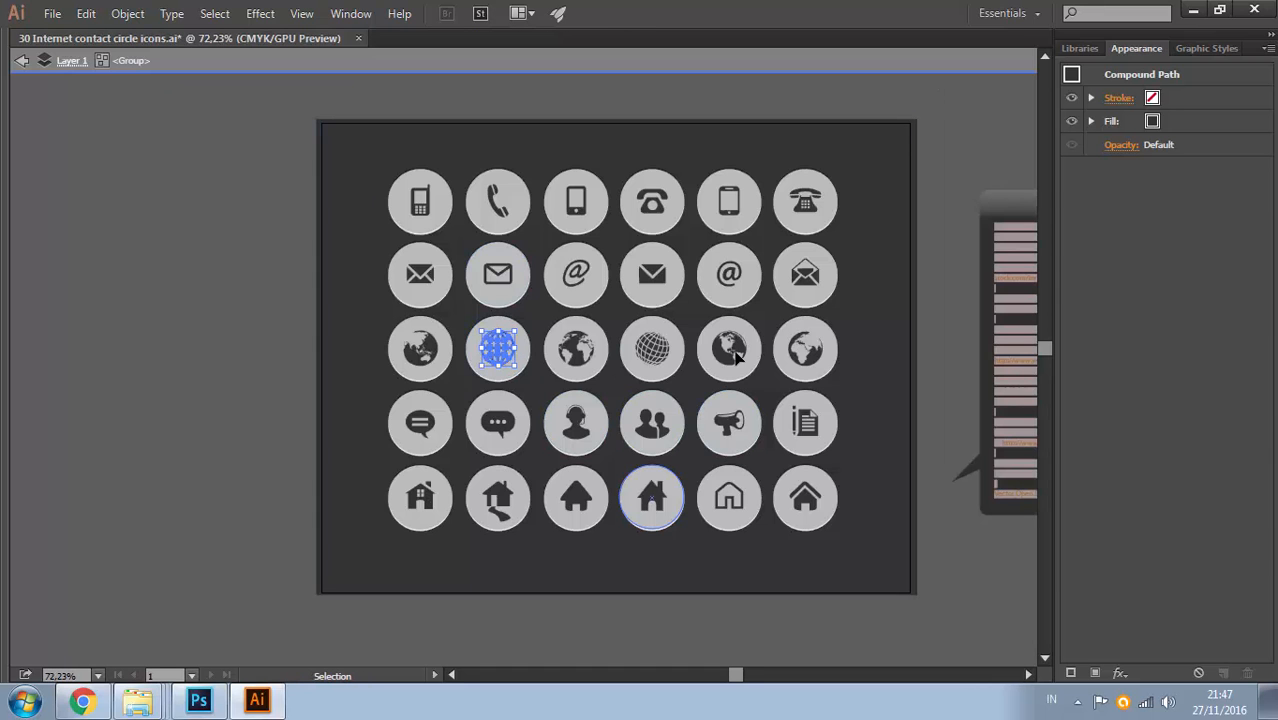
Copy the house-with-path icon from the last row into a new 210 mm by 148 mm document named "ikon home"
{"action": "left_click", "coordinate": [498, 494]}
{"action": "key", "text": "a"}
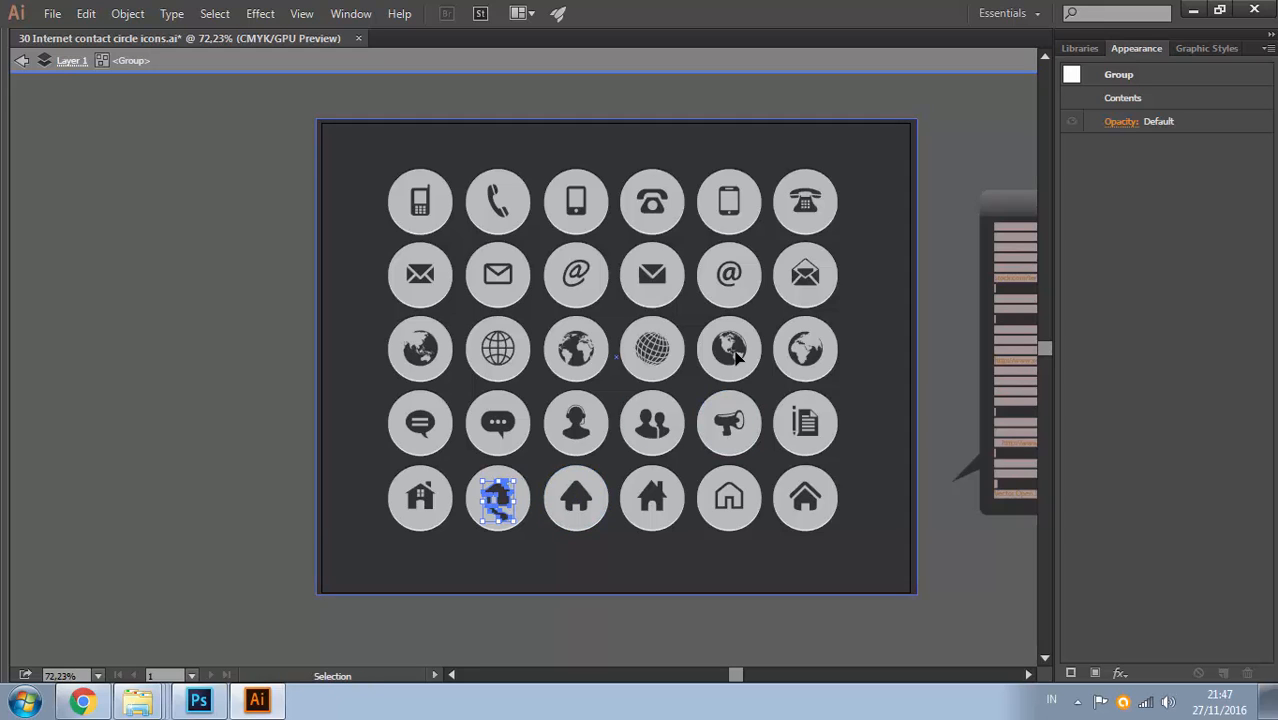
{"action": "key", "text": "ctrl+shift+a"}
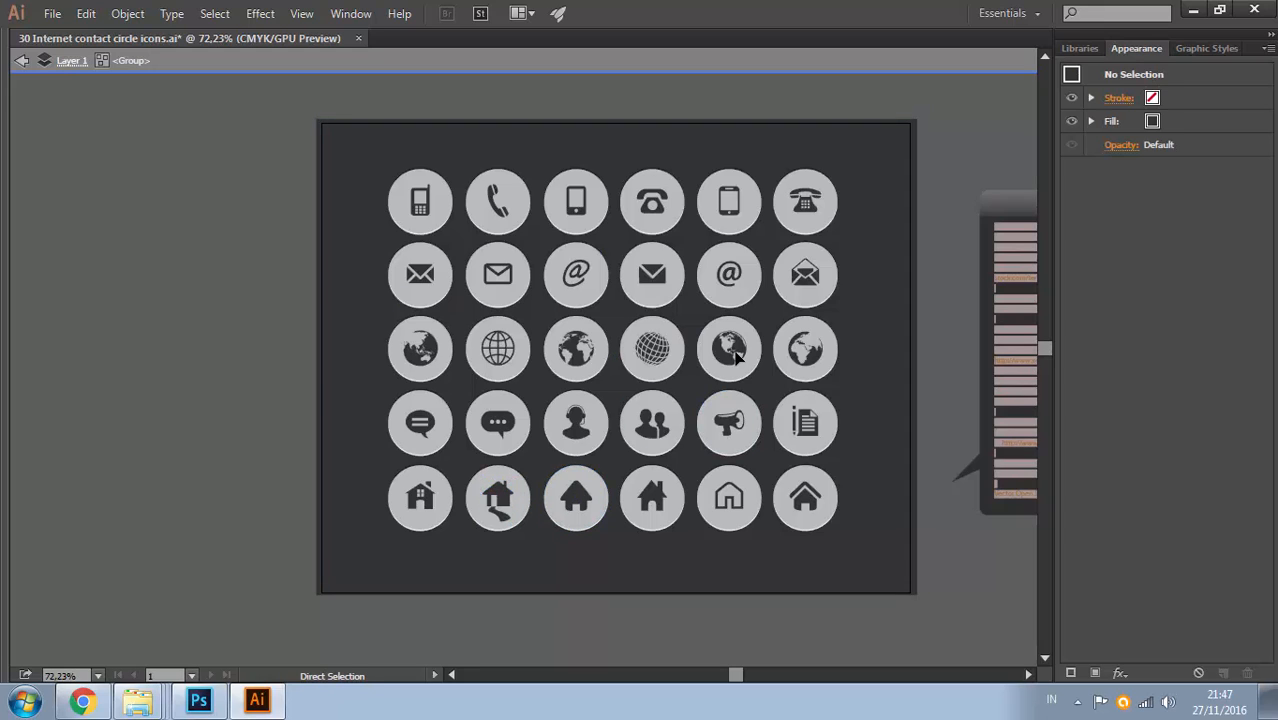
{"action": "key", "text": "ctrl+n"}
{"action": "type", "text": "ikon "}
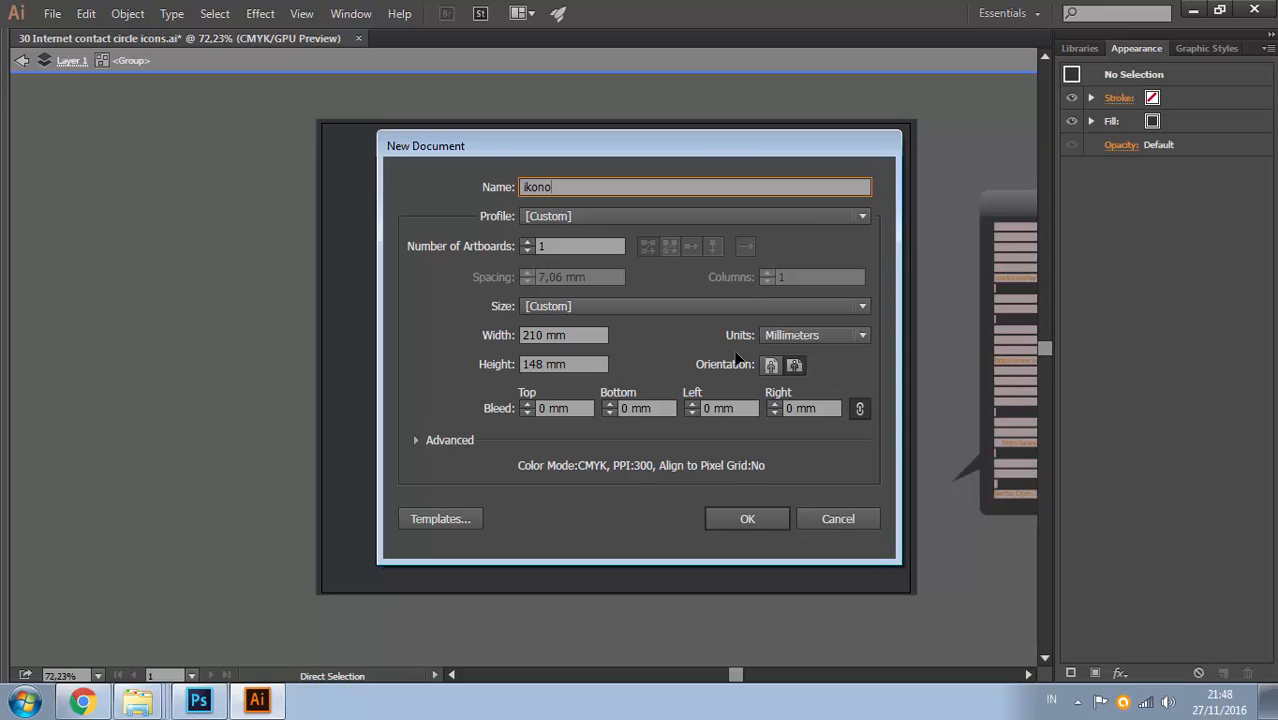
{"action": "type", "text": "home"}
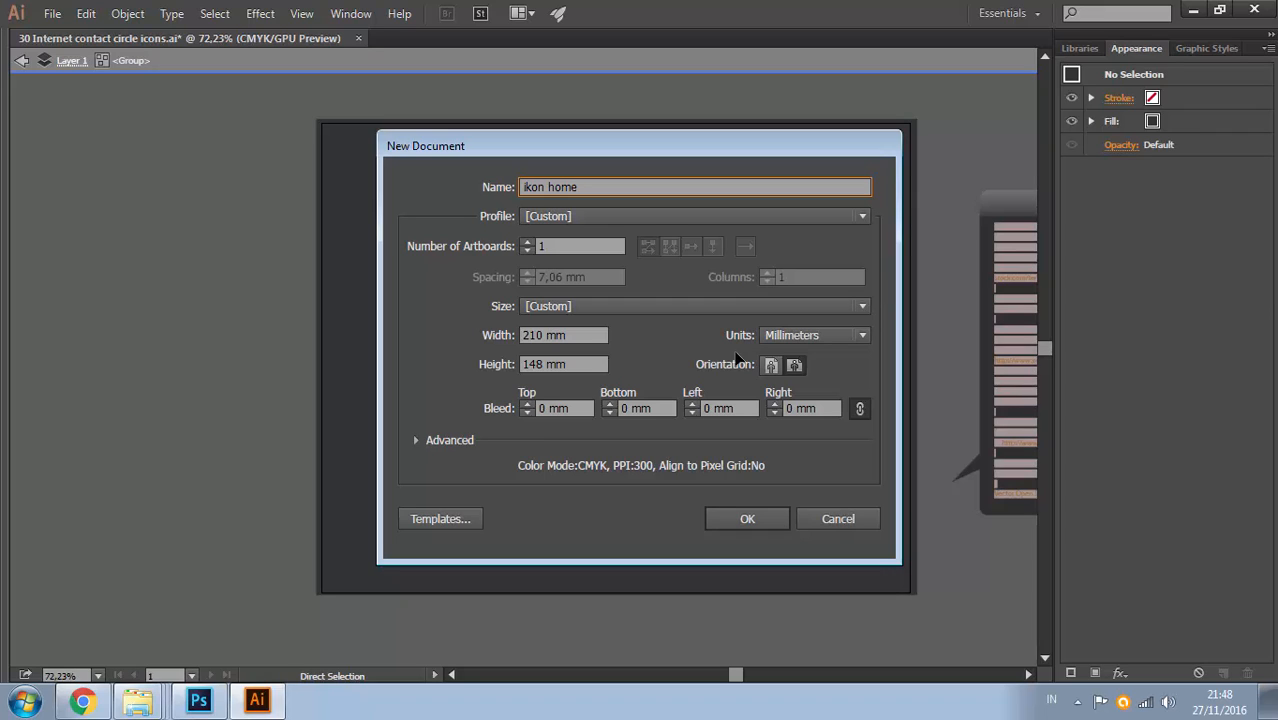
{"action": "key", "text": "Return"}
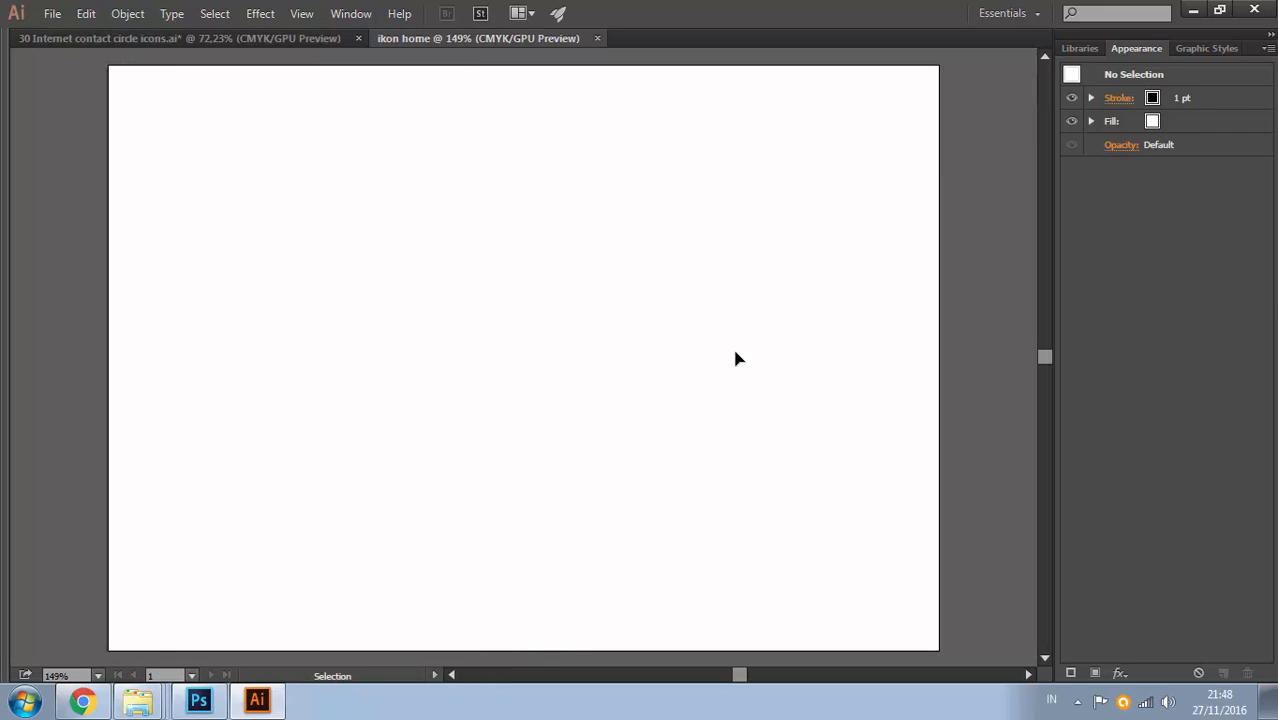
{"action": "key", "text": "ctrl+v"}
{"action": "left_click", "coordinate": [738, 358]}
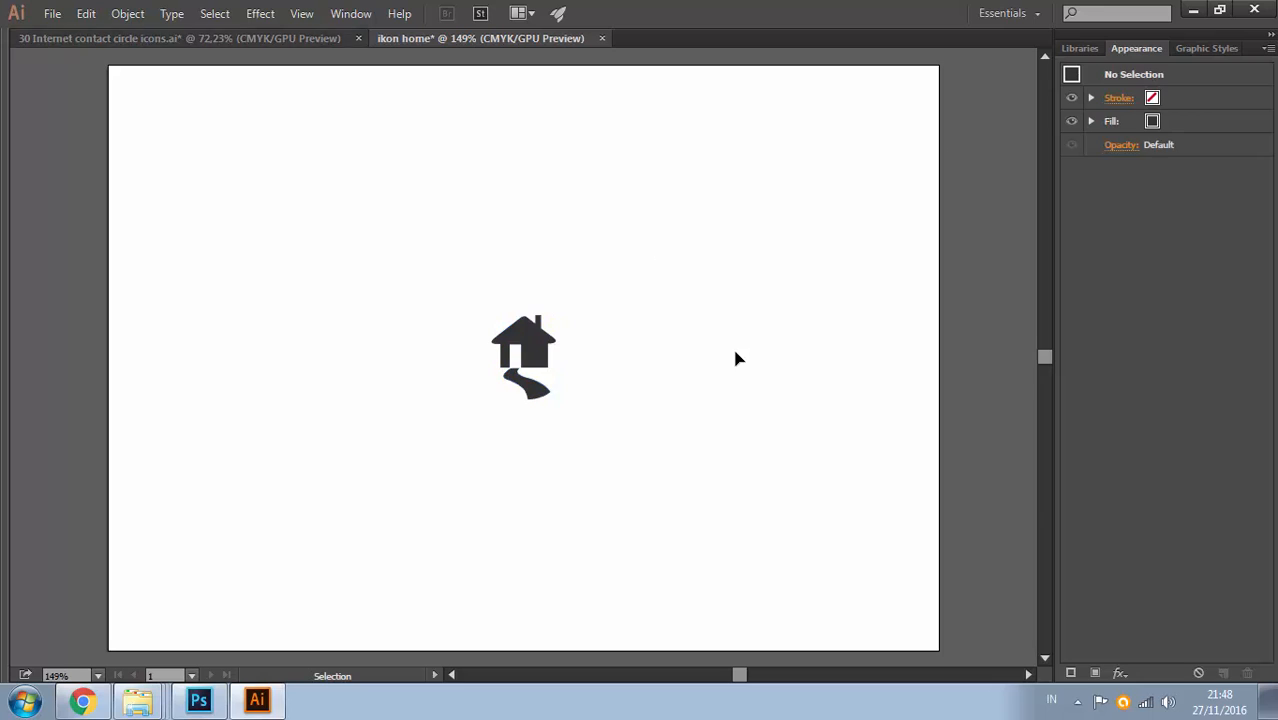
Save the house icon document as "ikon home" in Adobe Illustrator format with the default Illustrator CC options, and close it
{"action": "left_click", "coordinate": [52, 14]}
{"action": "key", "text": "Return"}
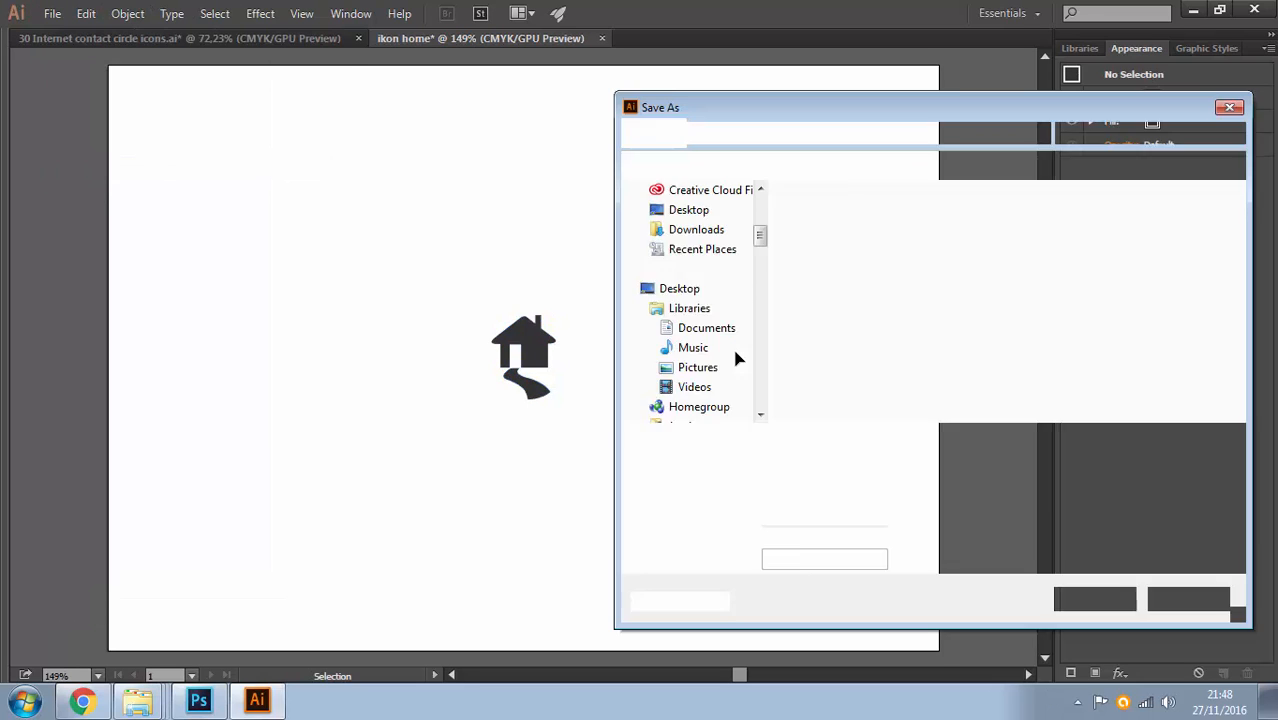
{"action": "type", "text": "ikon home"}
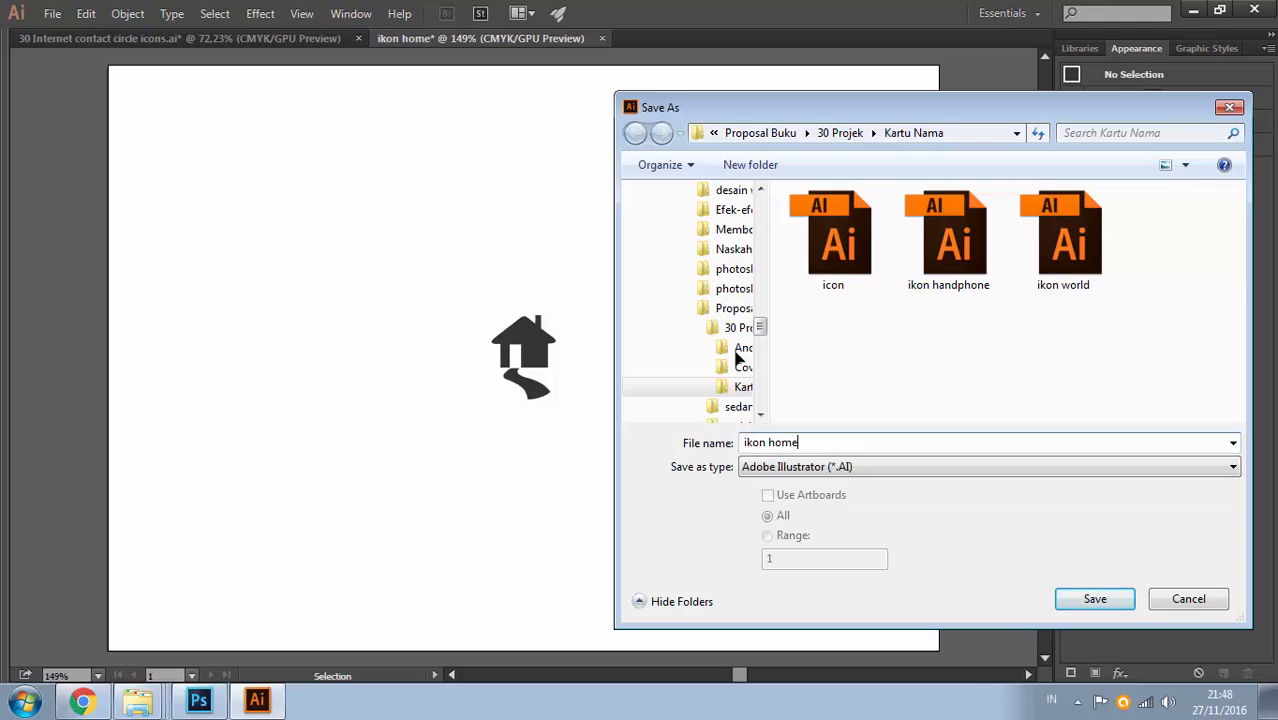
{"action": "key", "text": "Return"}
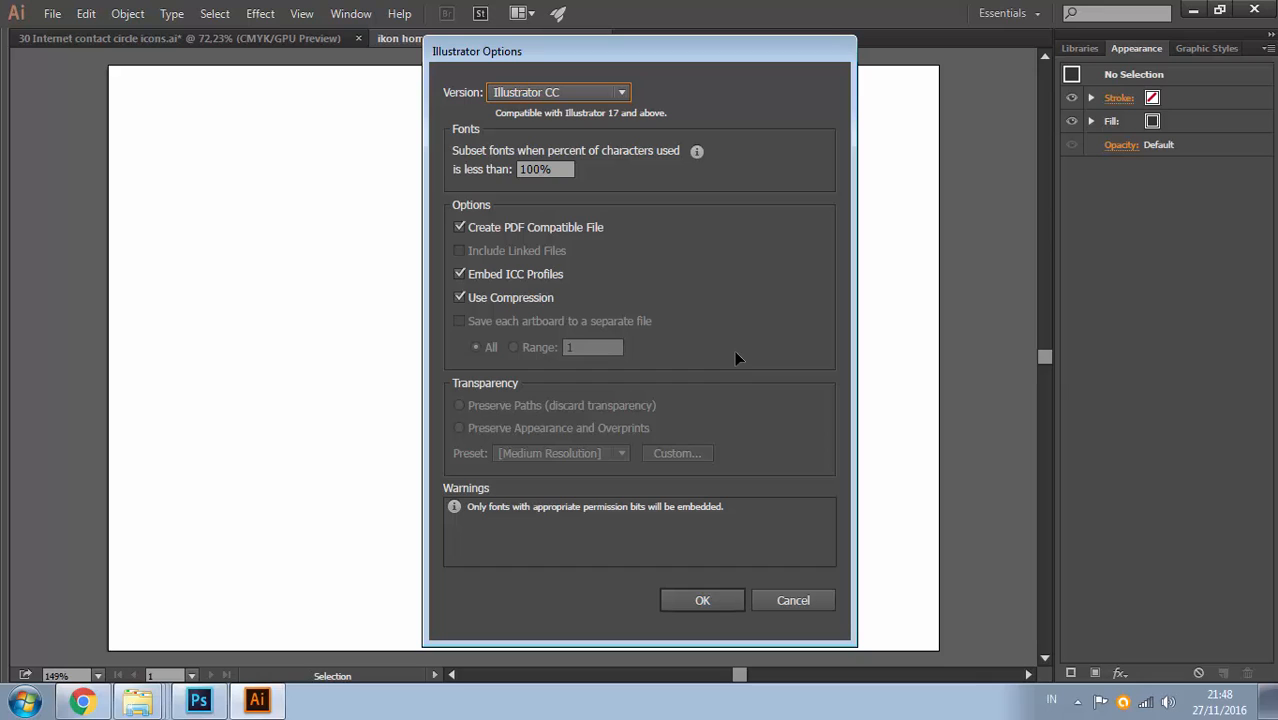
{"action": "key", "text": "Return"}
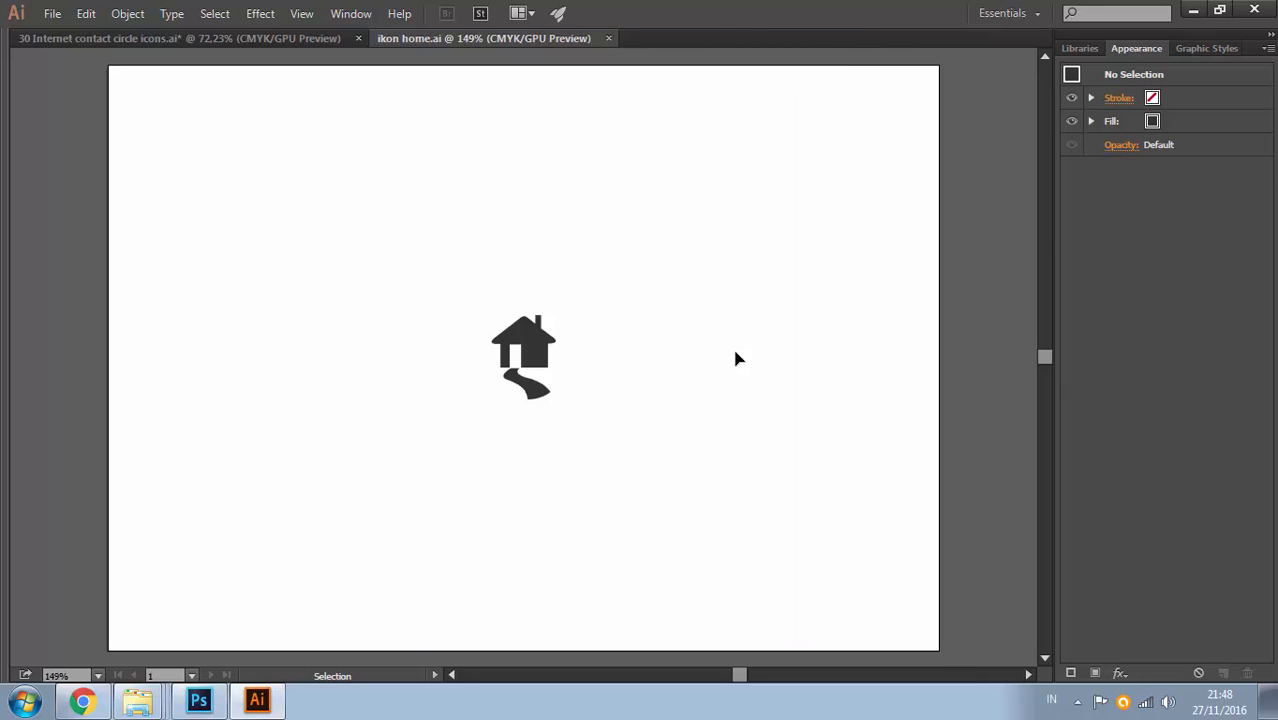
{"action": "key", "text": "ctrl+w"}
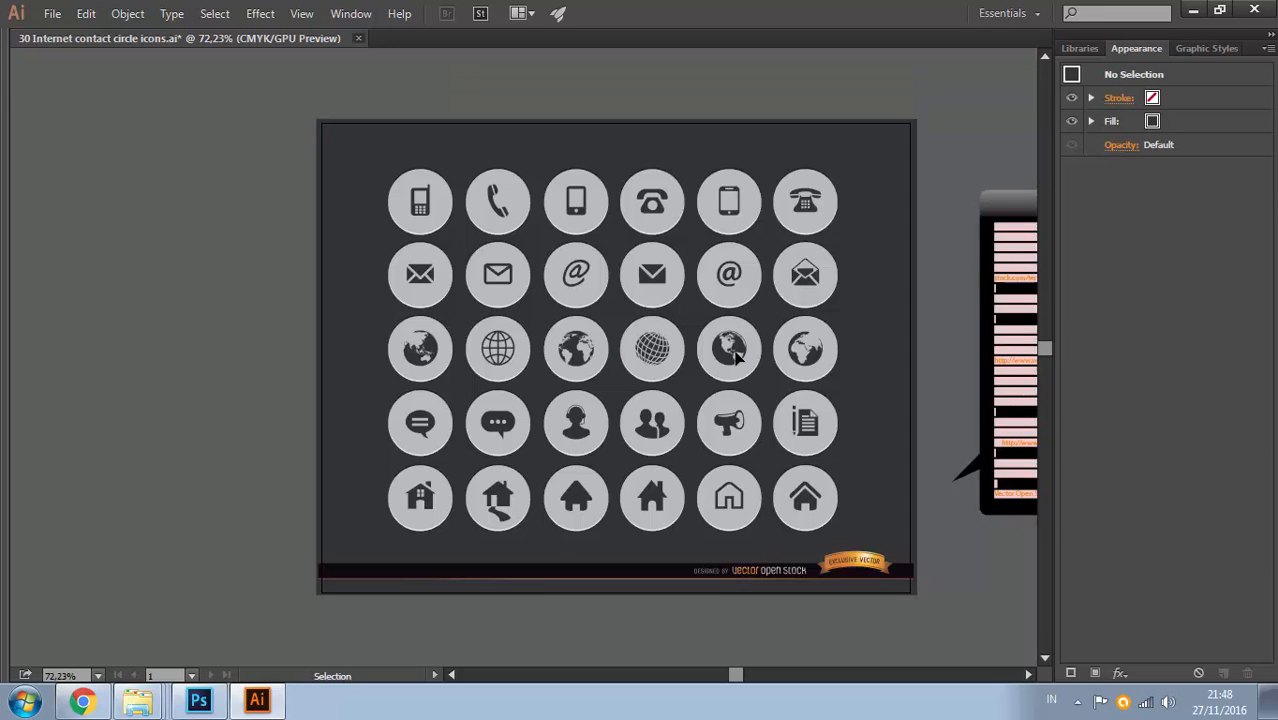
Close the circle icons sheet without saving and switch to the Untitled-1 business card in Photoshop
{"action": "key", "text": "ctrl+w"}
{"action": "key", "text": "n"}
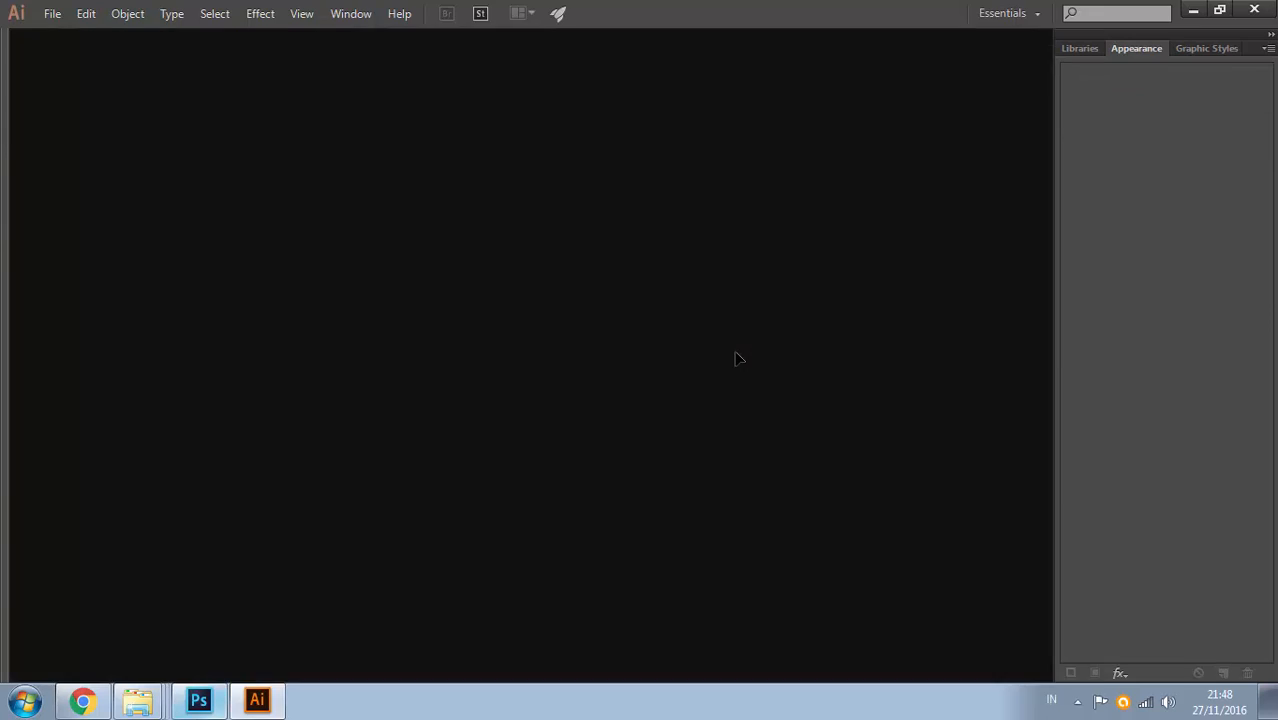
{"action": "key", "text": "alt+Tab"}
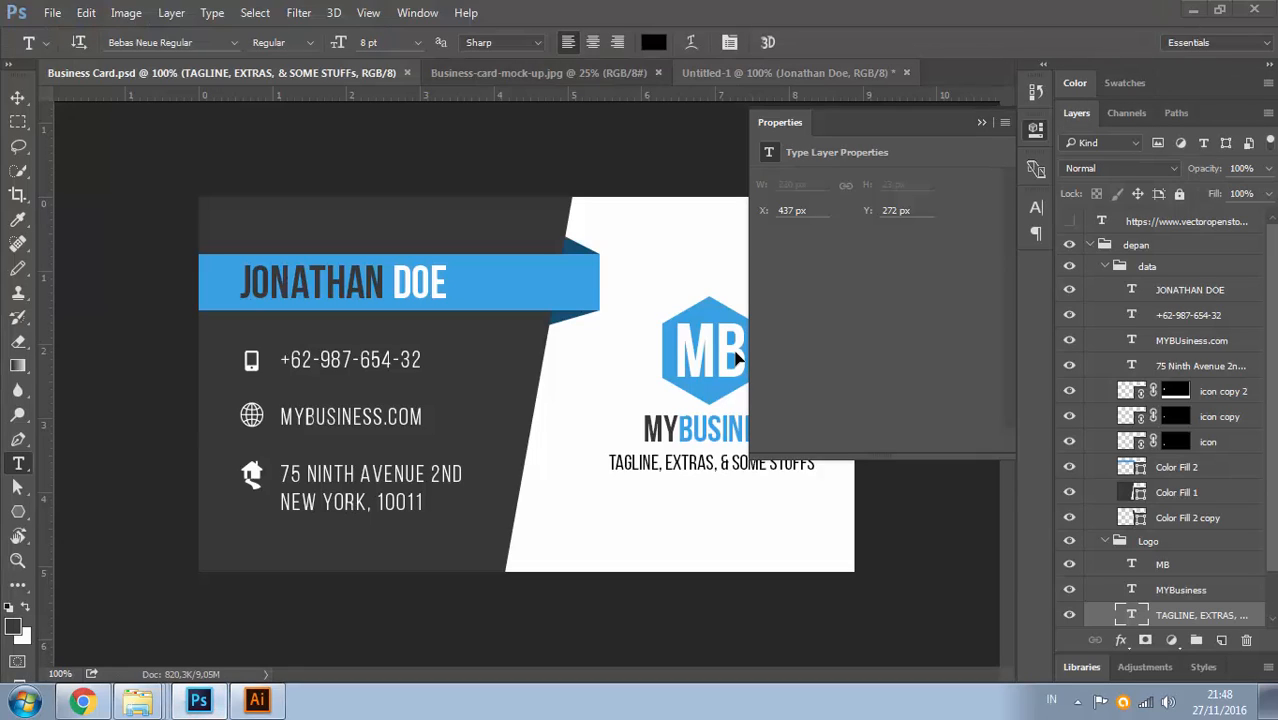
{"action": "key", "text": "ctrl+shift+Tab"}
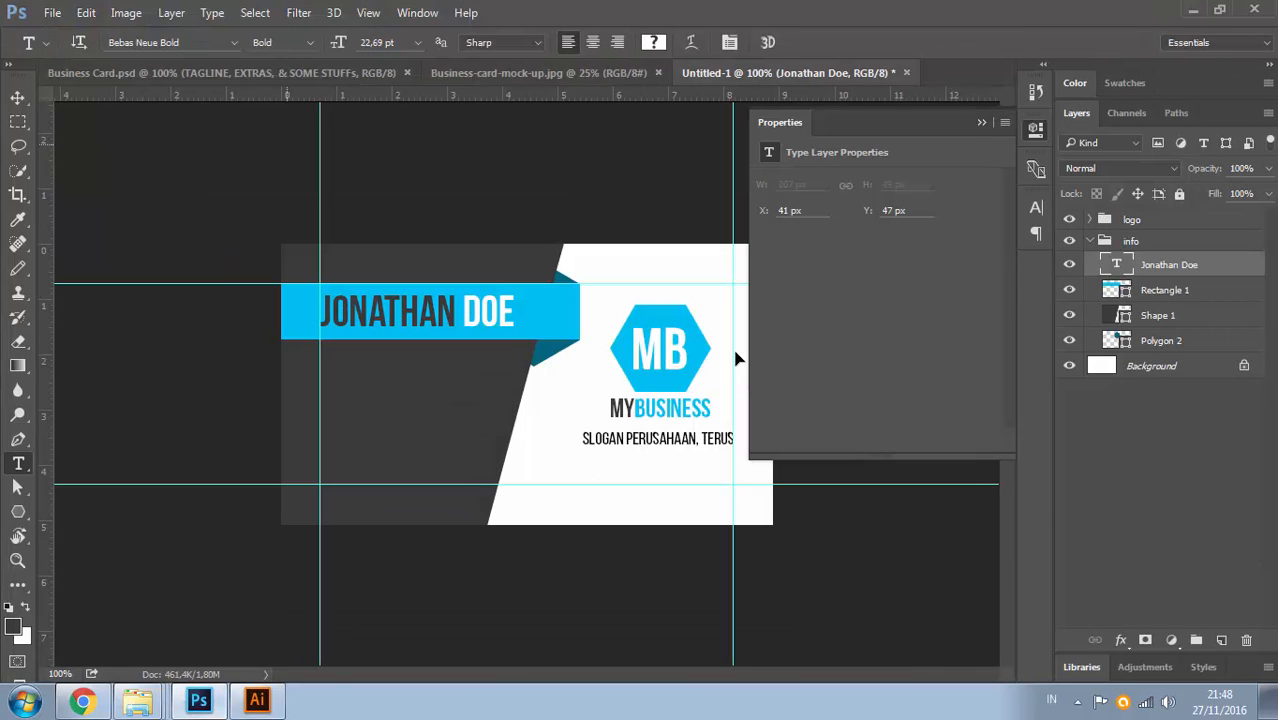
Add a 9 pt text line with a phone number on the dark area below the name banner
{"action": "left_click", "coordinate": [380, 395]}
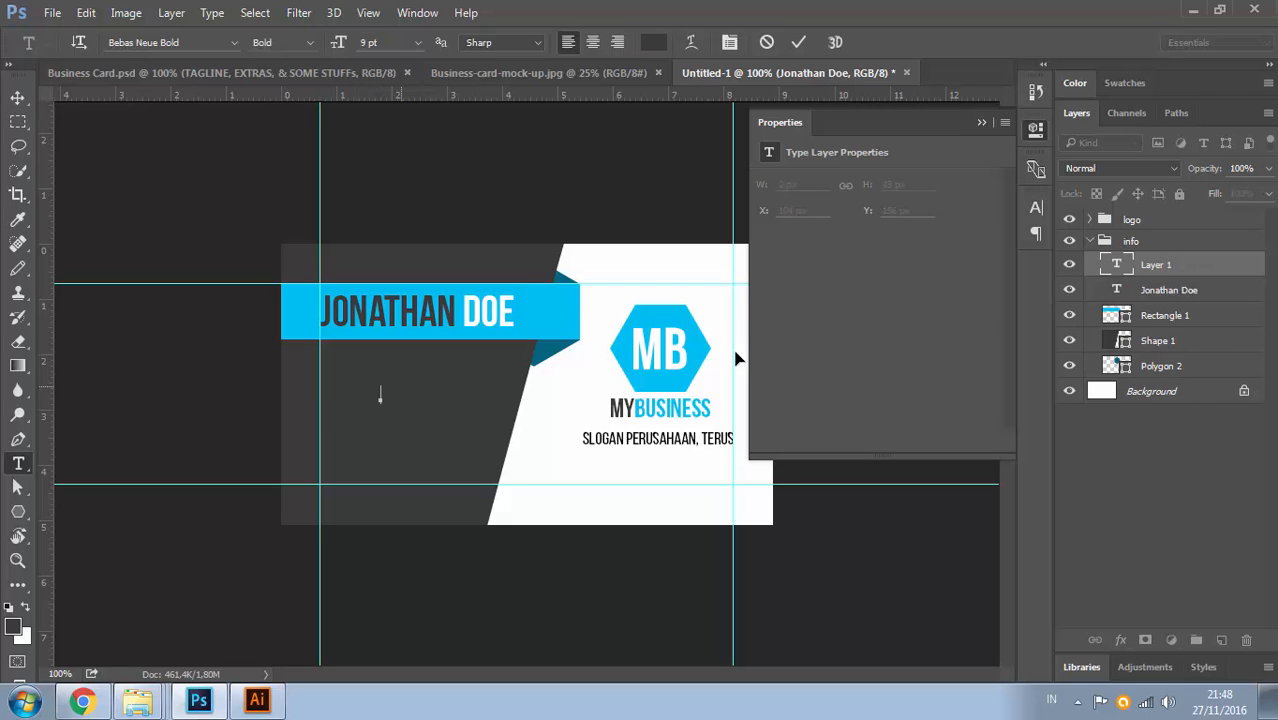
{"action": "type", "text": "Jabatan And"}
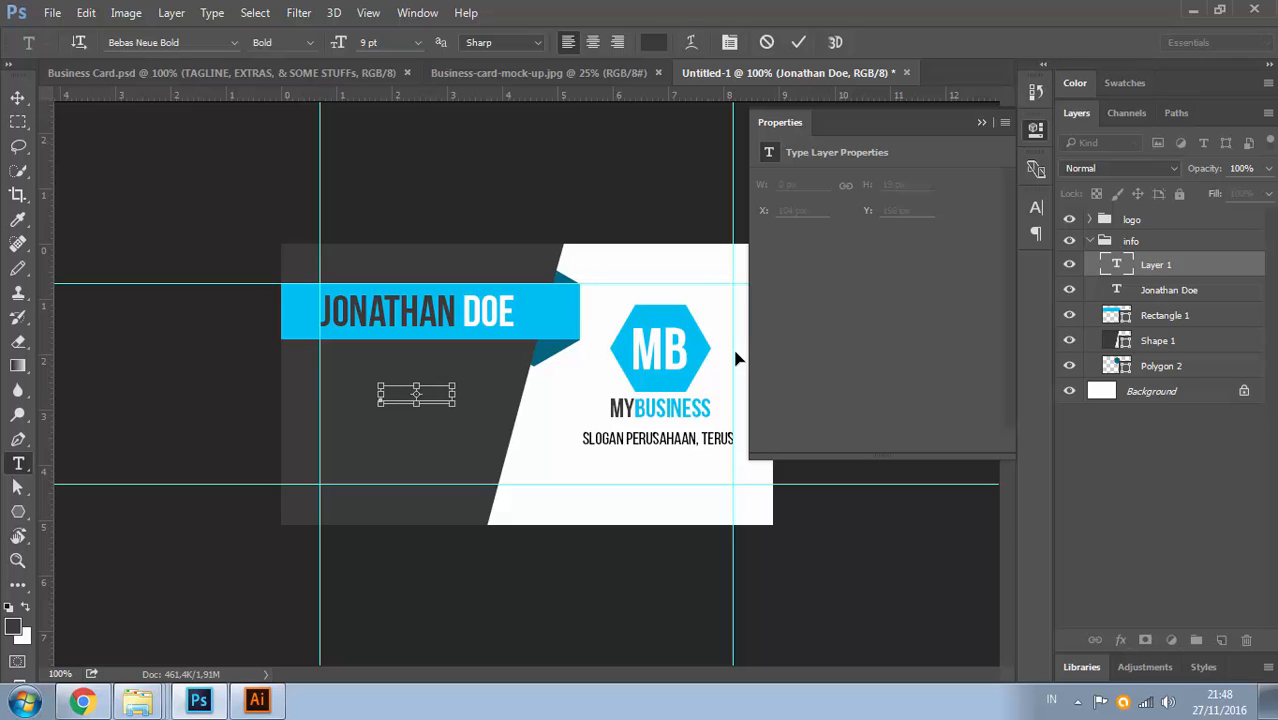
{"action": "key", "text": "ctrl+Return"}
Set the phone number's text color to ffffff and its font style to Regular
{"action": "left_click", "coordinate": [653, 43]}
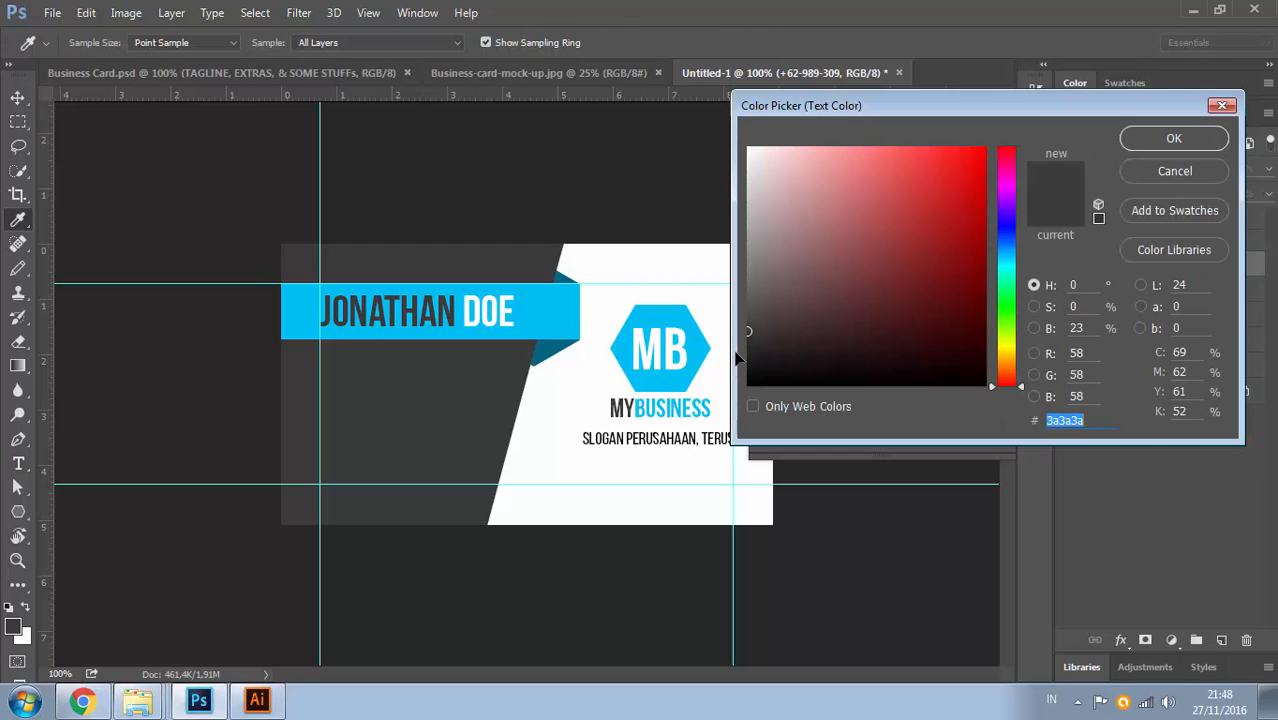
{"action": "type", "text": "ffffff"}
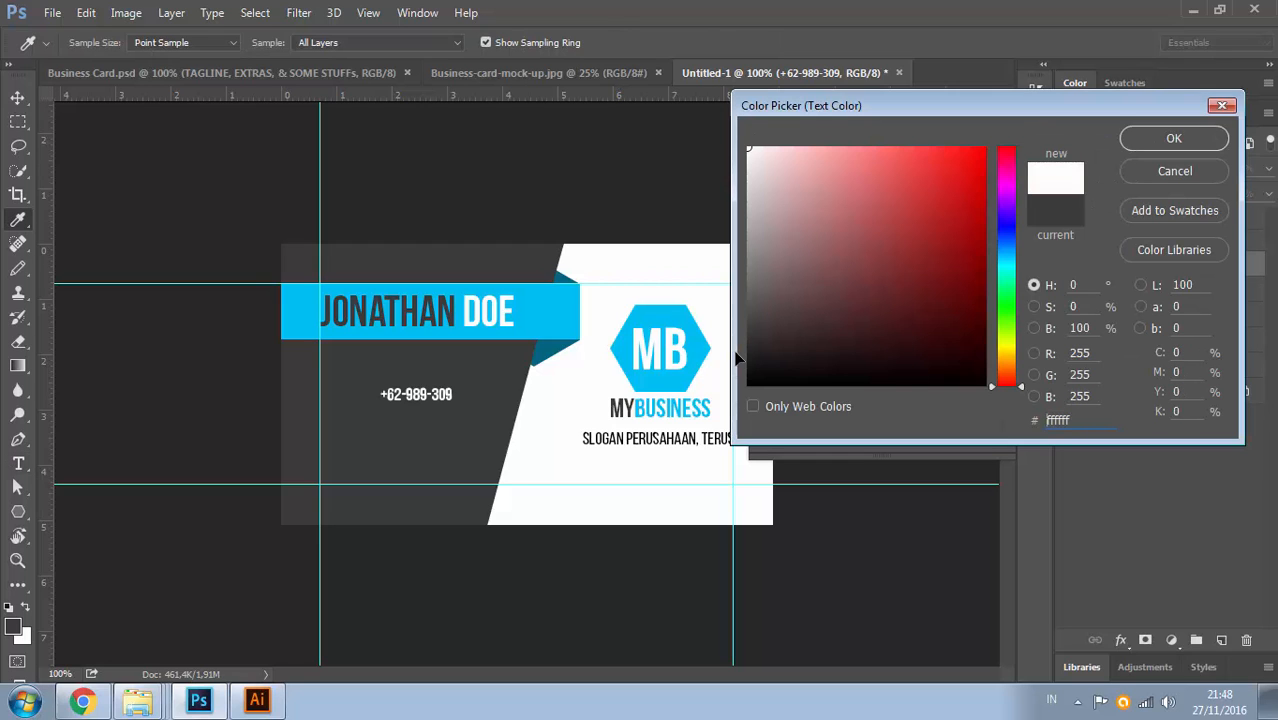
{"action": "key", "text": "Return"}
{"action": "left_click", "coordinate": [283, 42]}
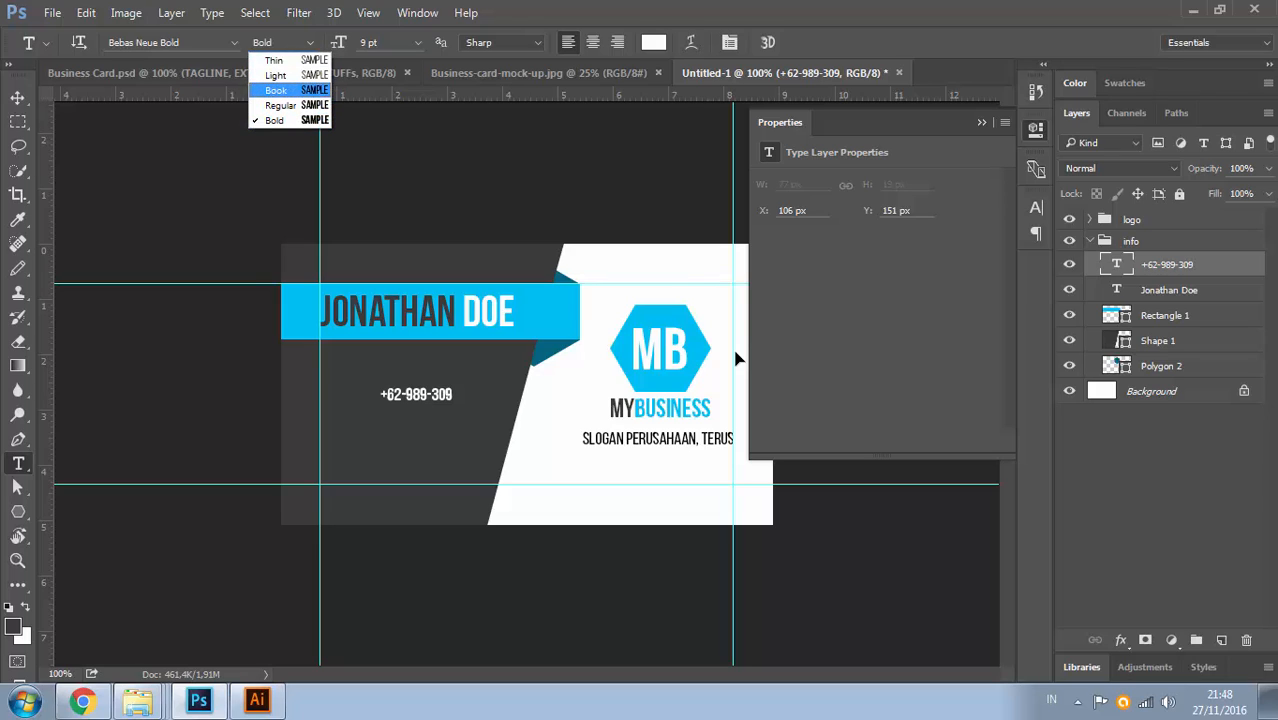
{"action": "left_click", "coordinate": [297, 105]}
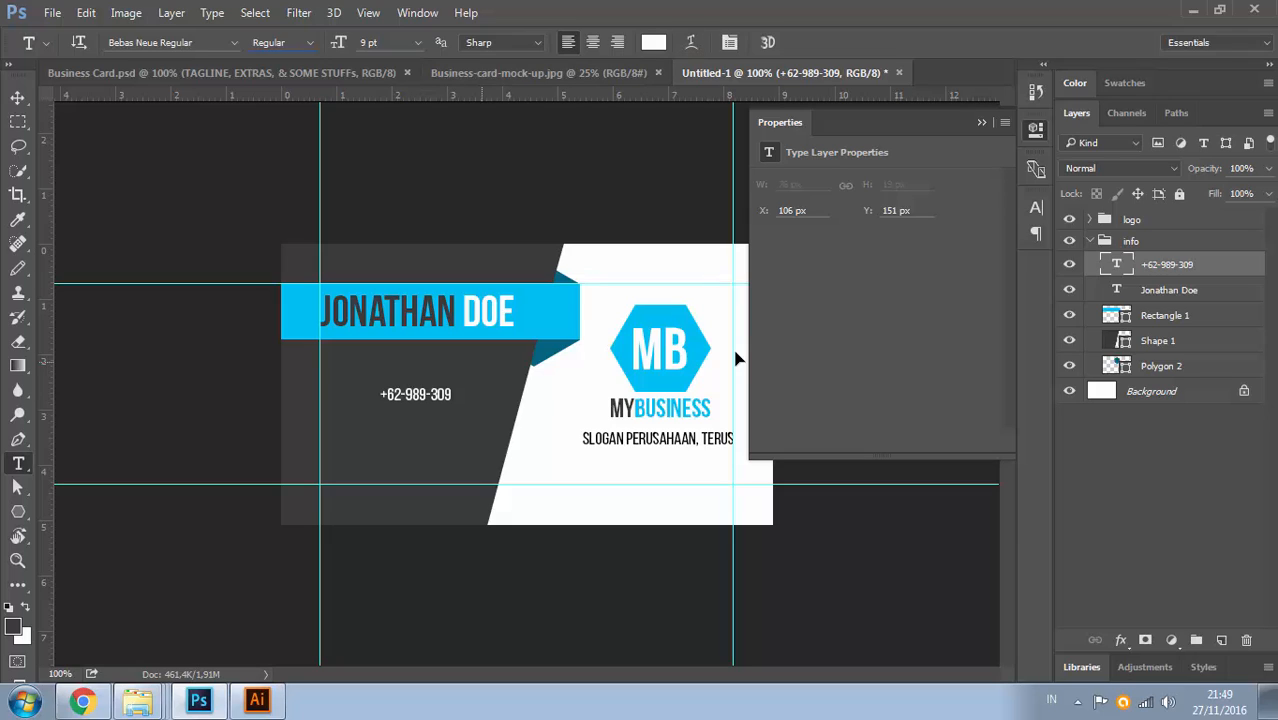
Add the final digits to the phone number and move the line up toward the name banner, to X 75 px, Y 130 px
{"action": "key", "text": "Return"}
{"action": "type", "text": "-888"}
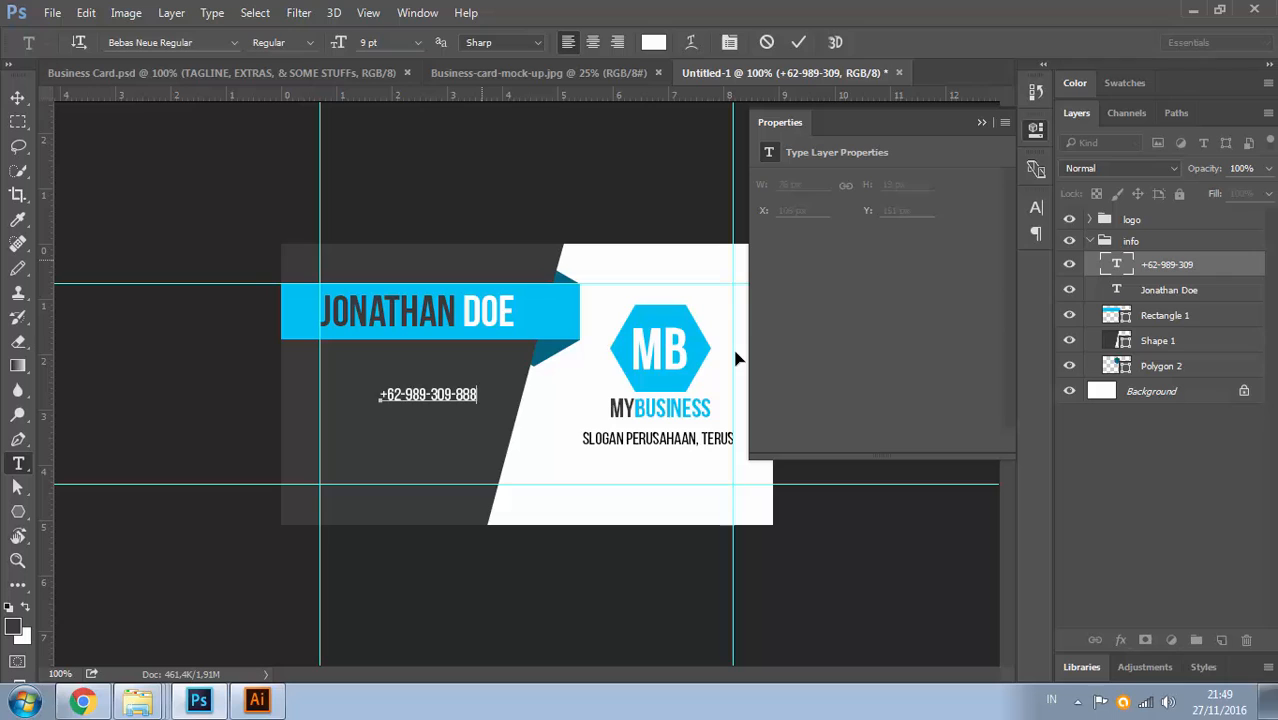
{"action": "key", "text": "ctrl+Return"}
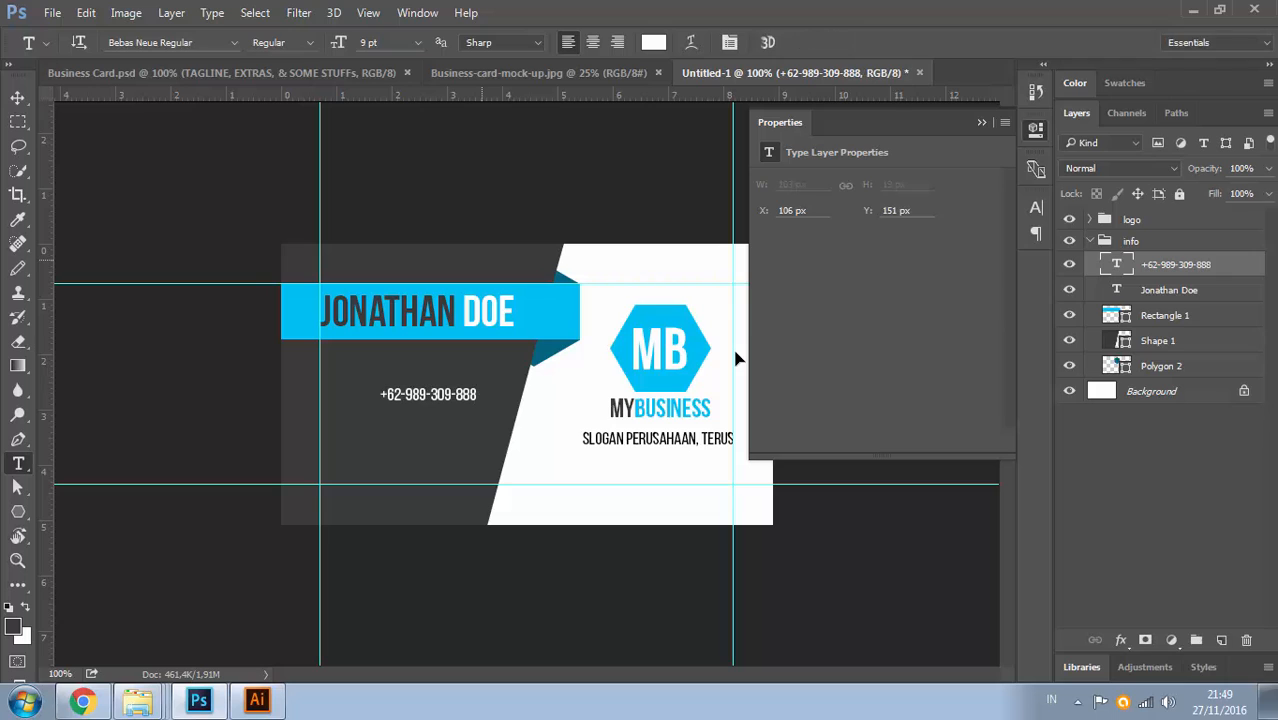
{"action": "key", "text": "v"}
{"action": "left_click_drag", "start_coordinate": [401, 396], "coordinate": [372, 376]}
Duplicate the phone number line directly below it and change the copy's text to "Mybusiness.com"
{"action": "key", "text": "ctrl+Tab"}
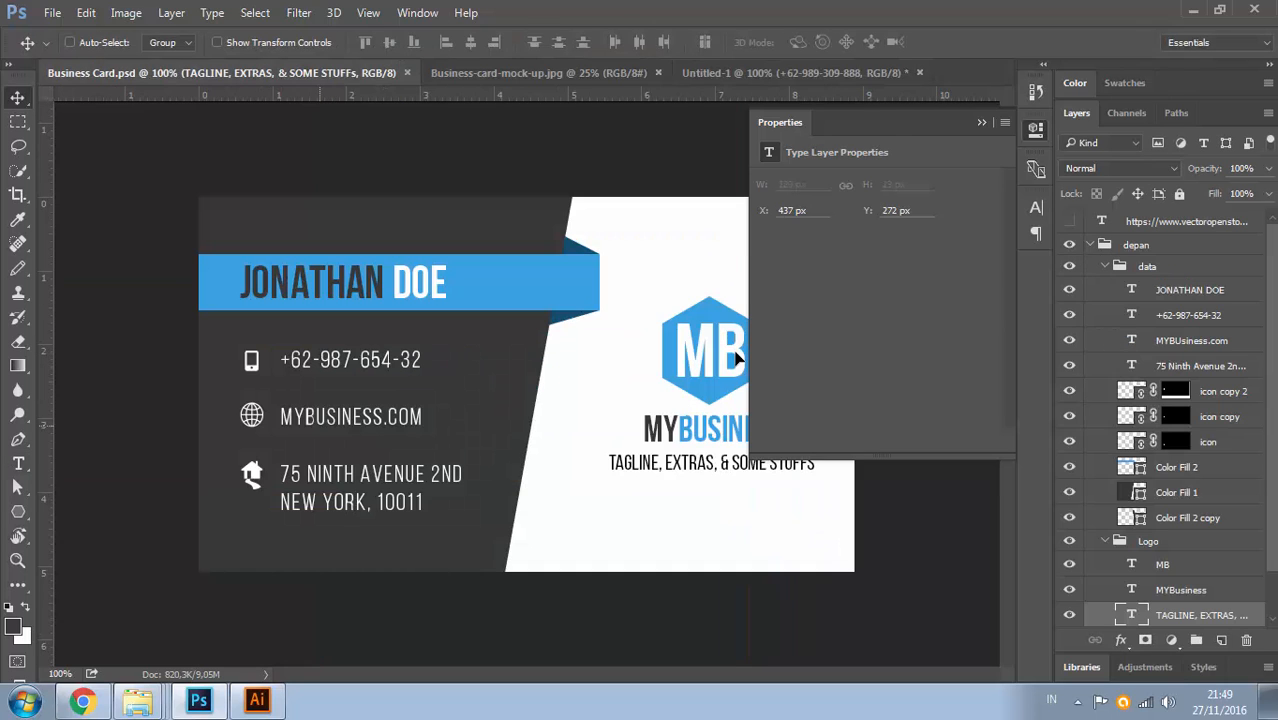
{"action": "key", "text": "ctrl+shift+Tab"}
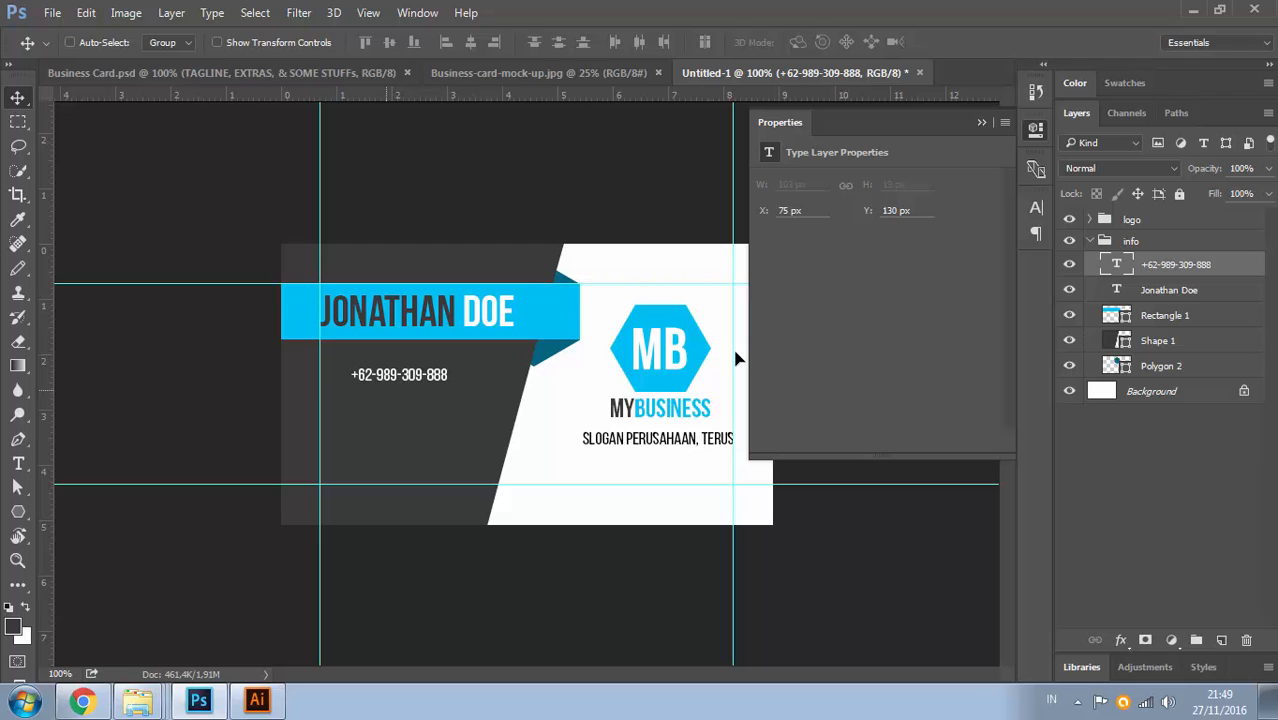
{"action": "left_click_drag", "start_coordinate": [401, 378], "coordinate": [402, 403]}
{"action": "key", "text": "t"}
{"action": "left_click", "coordinate": [401, 402]}
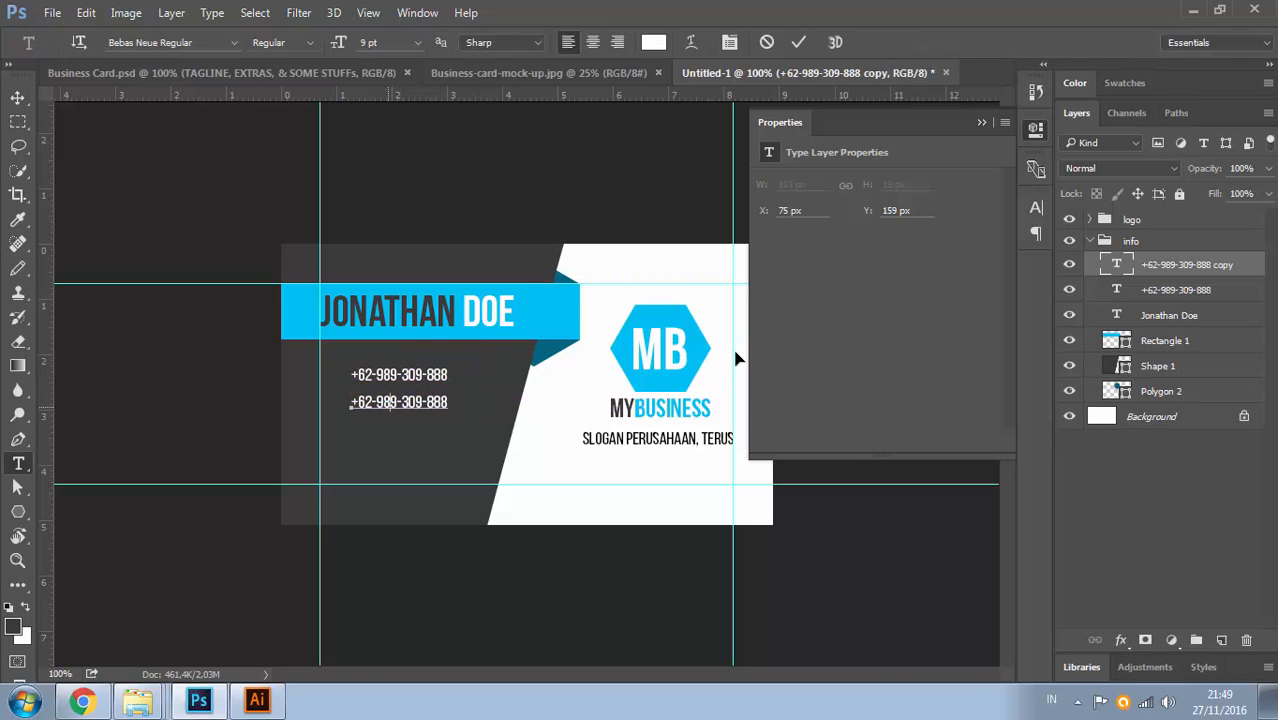
{"action": "key", "text": "ctrl+a"}
{"action": "type", "text": "MYB"}
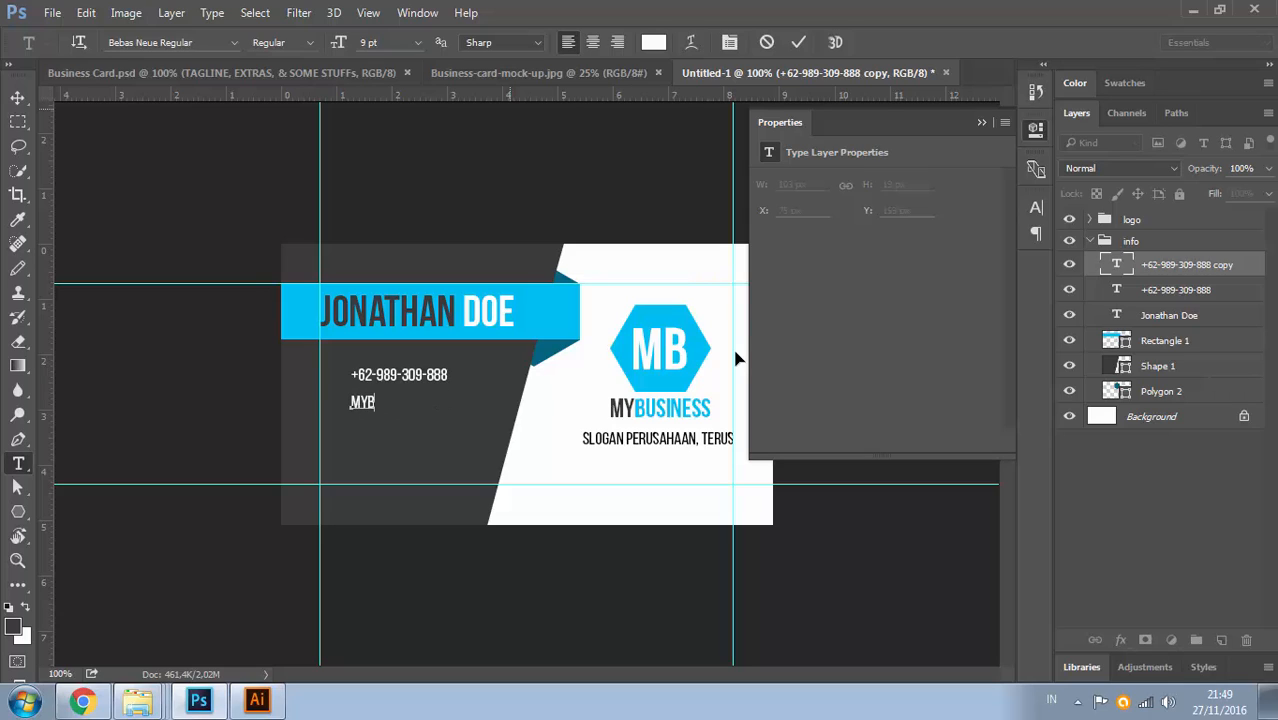
{"action": "type", "text": "USINESS.COM"}
{"action": "key", "text": "ctrl+Return"}
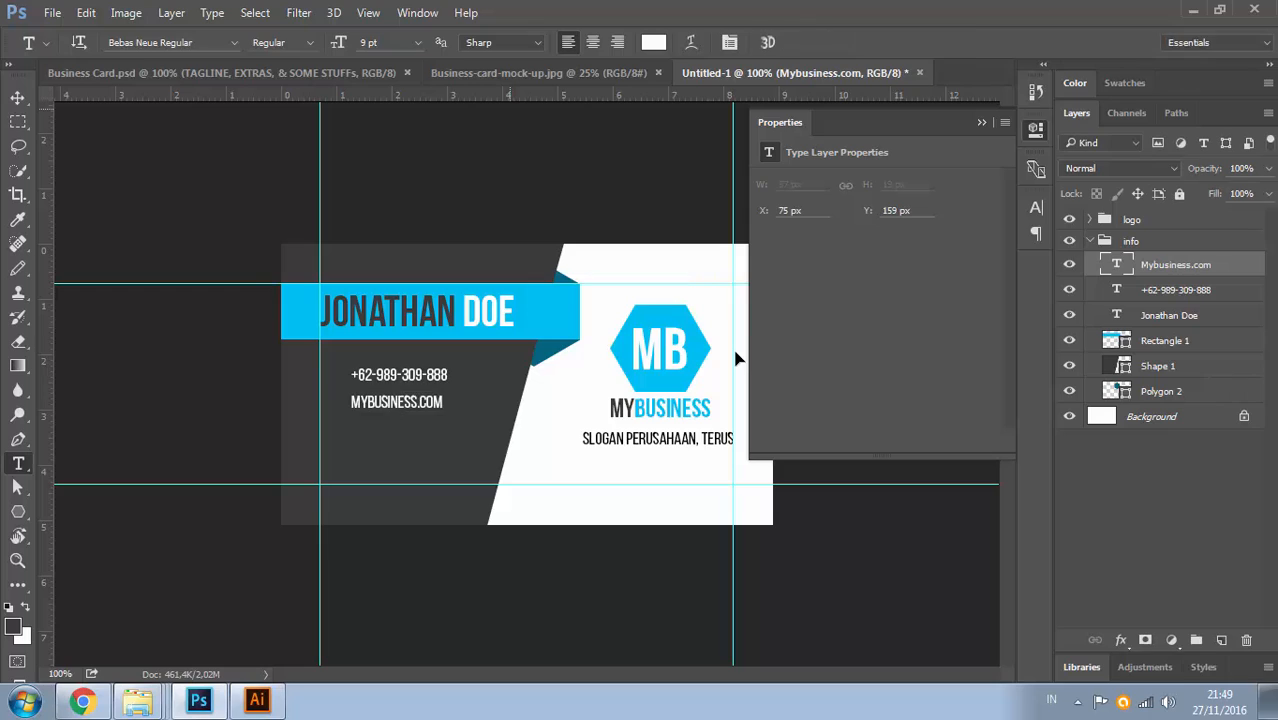
Duplicate the website line below it at Y 191 px and replace the copy's text with the street address
{"action": "key", "text": "v"}
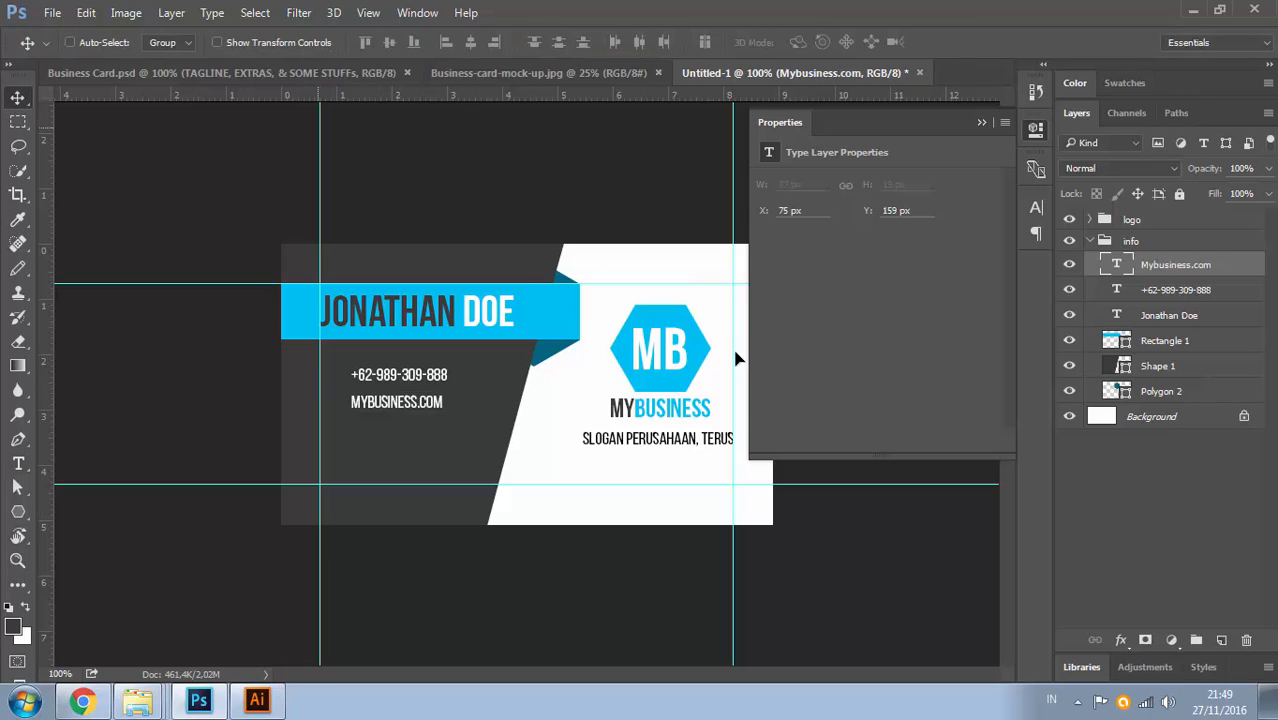
{"action": "left_click_drag", "start_coordinate": [429, 391], "coordinate": [438, 421]}
{"action": "key", "text": "t"}
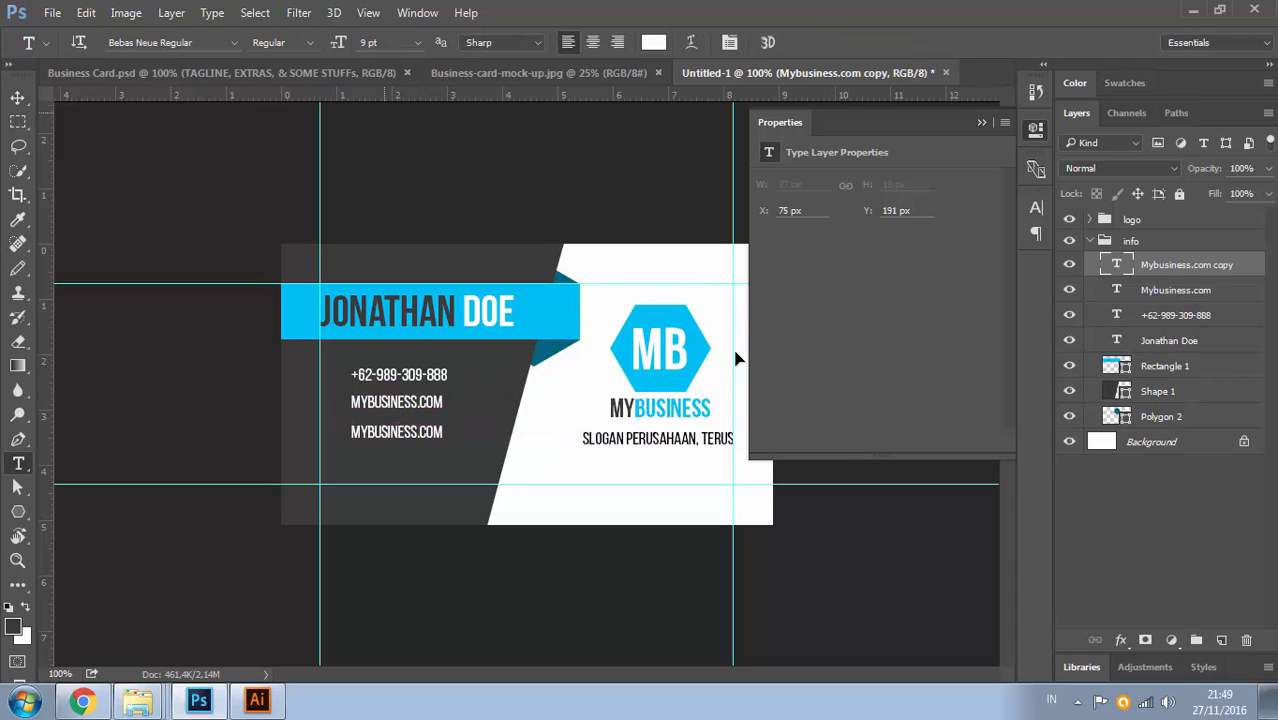
{"action": "key", "text": "ctrl+Tab"}
{"action": "key", "text": "ctrl+shift+Tab"}
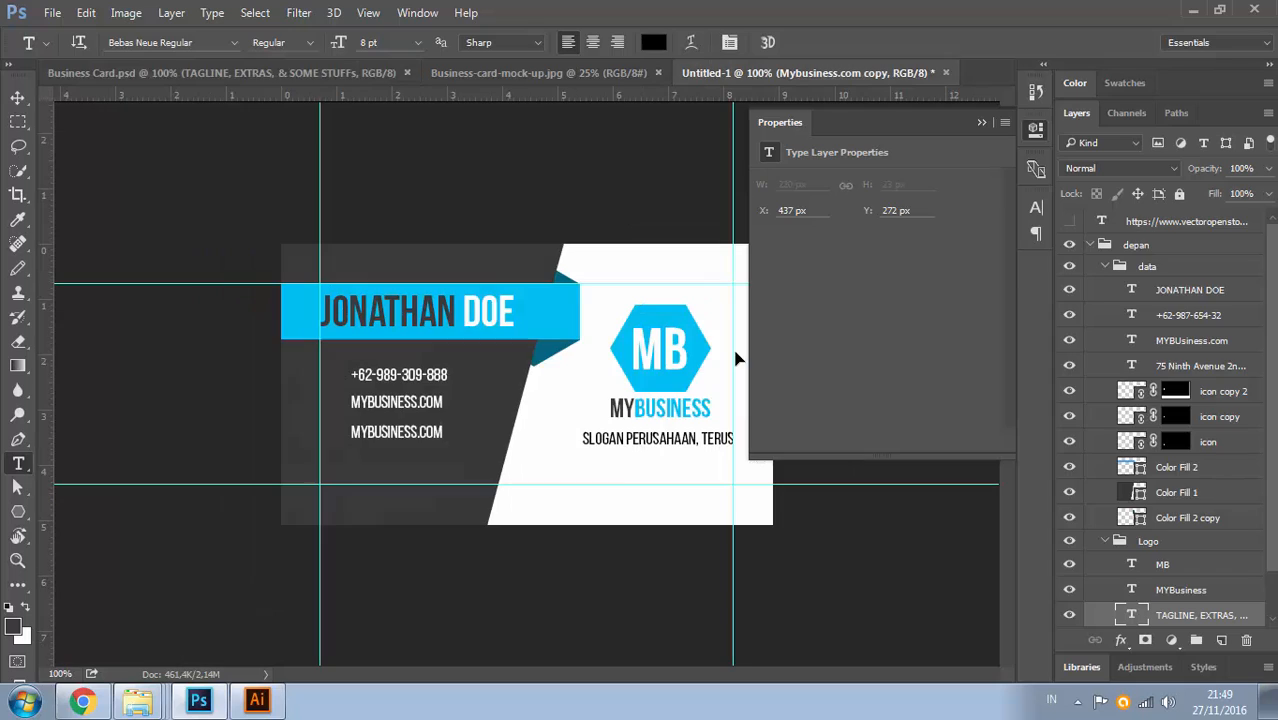
{"action": "key", "text": "Return"}
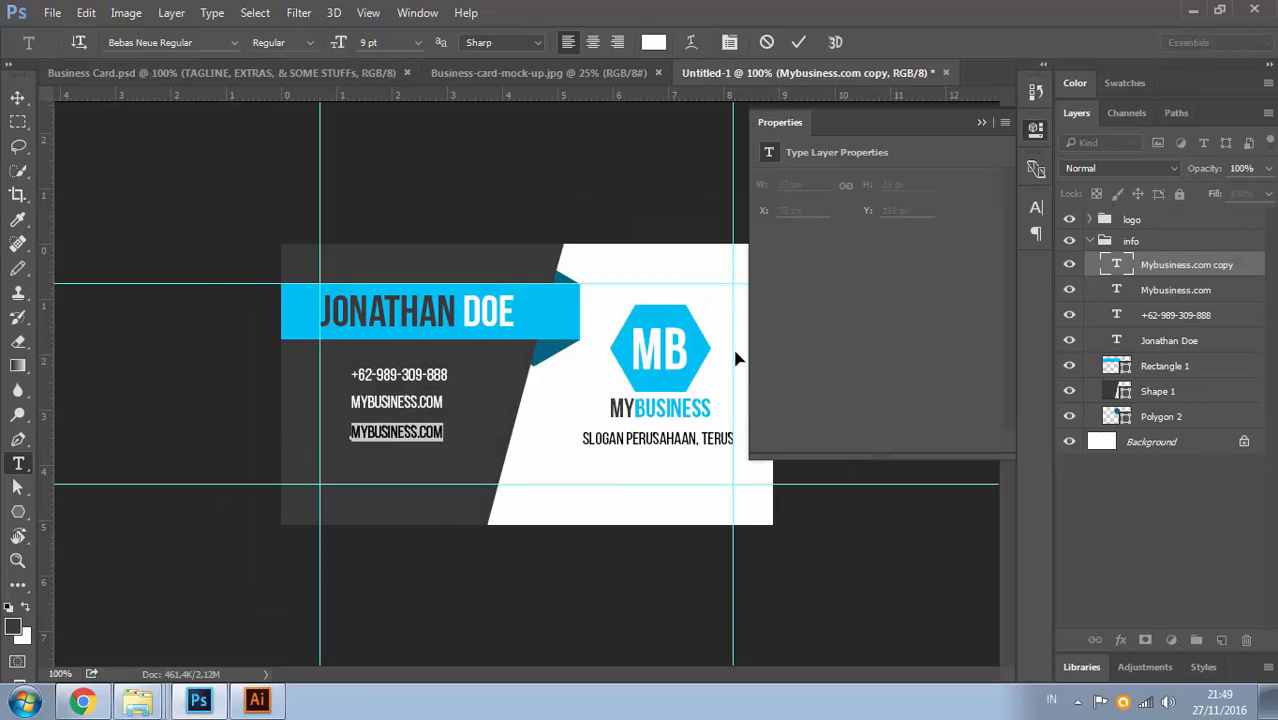
{"action": "type", "text": "JALAN "}
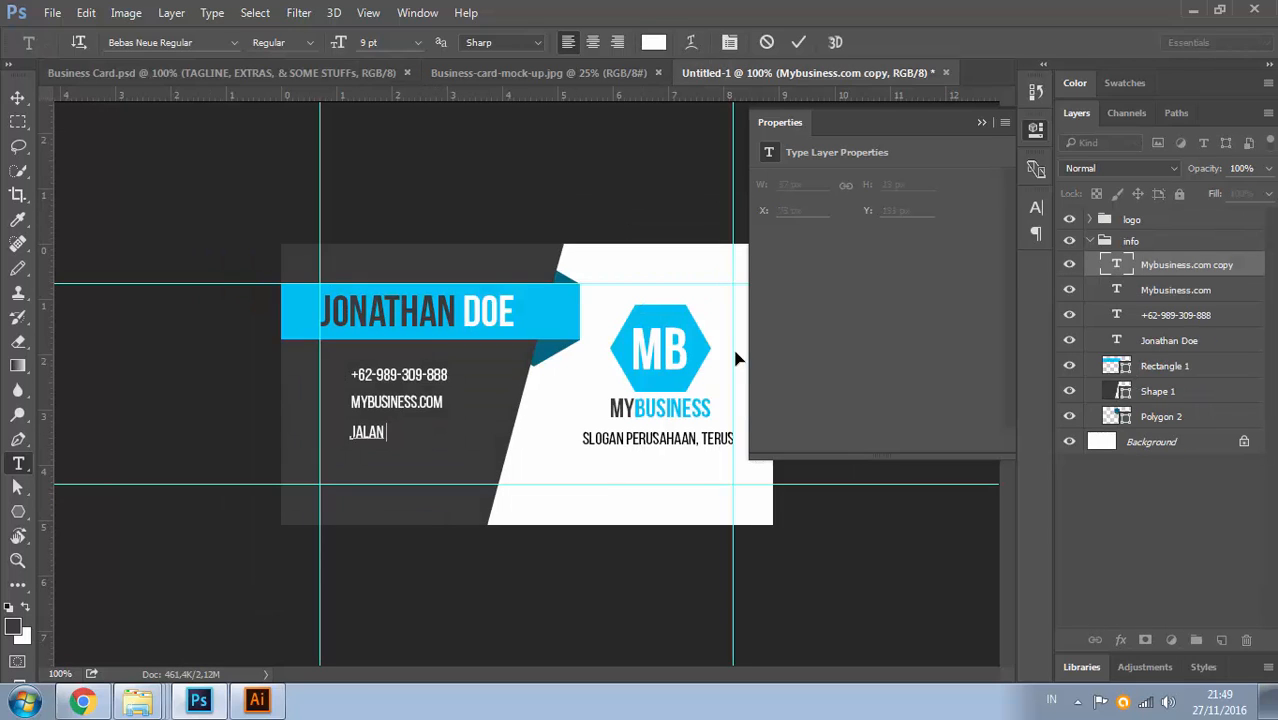
{"action": "type", "text": "BANDUNG NO 3."}
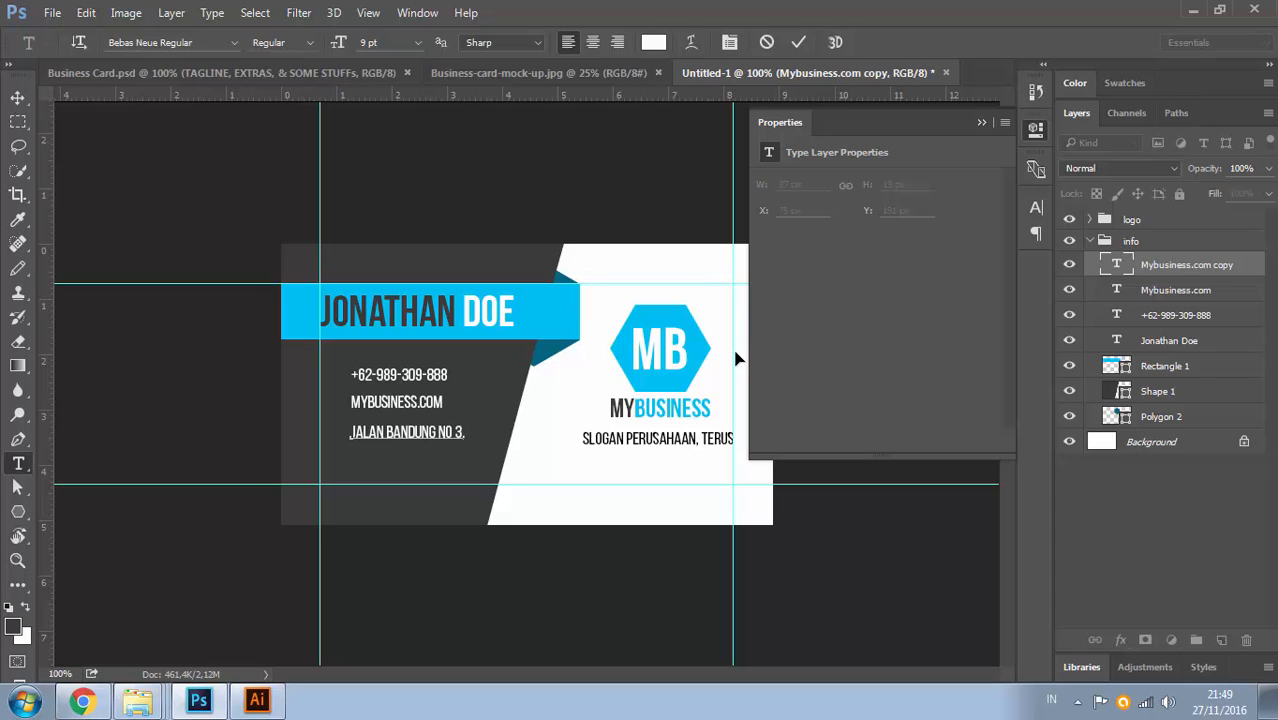
{"action": "type", "text": " MENIKUNG TAJAM SETAJAM SIL"}
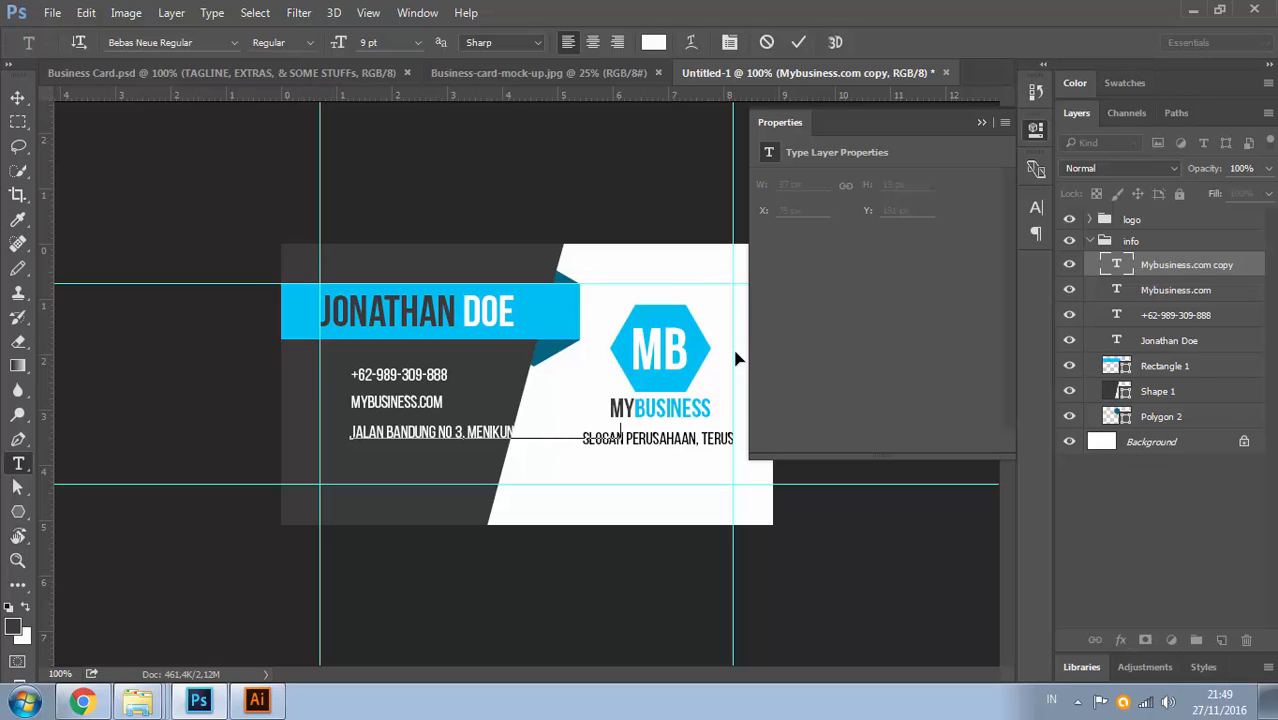
{"action": "key", "text": "ctrl+Return"}
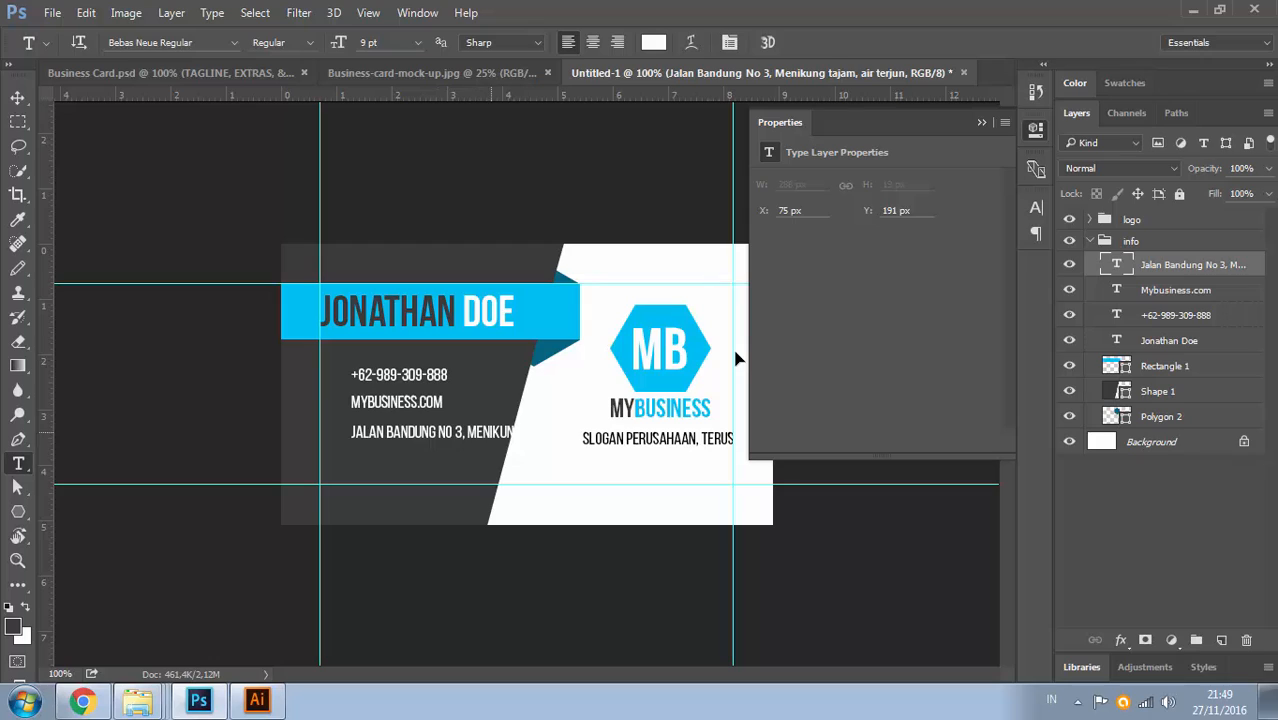
{"action": "key", "text": "Return"}
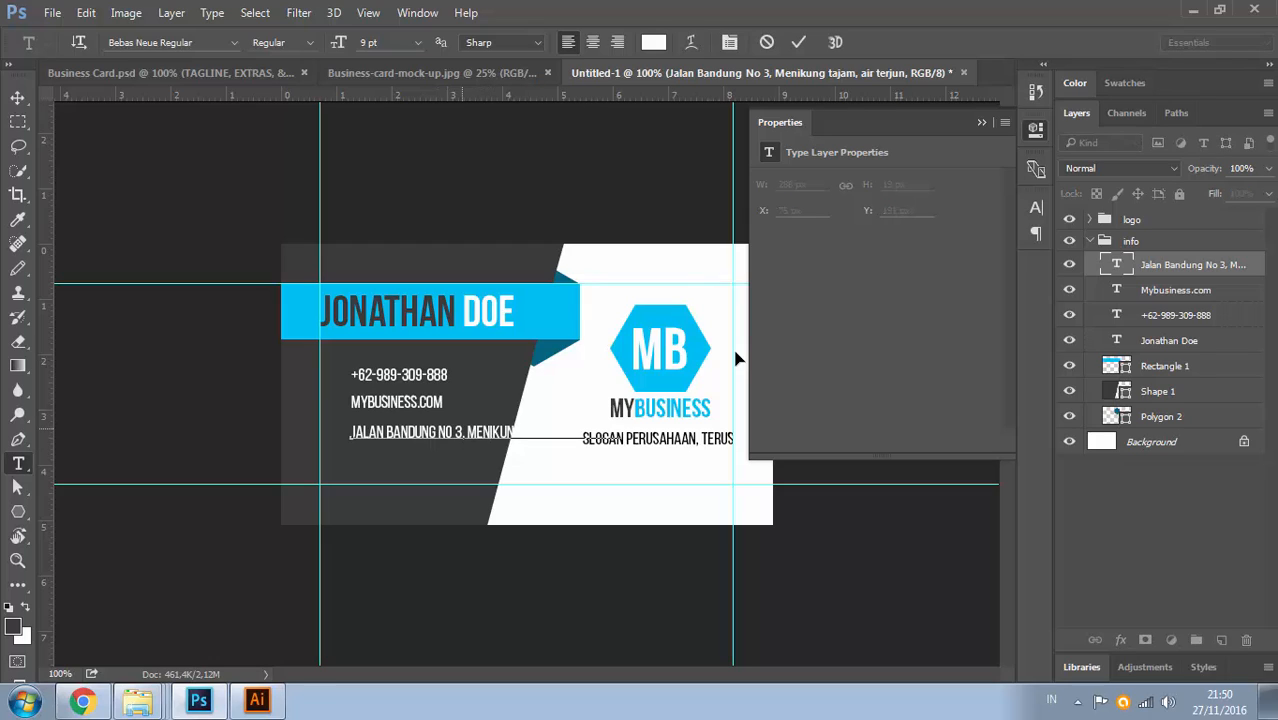
{"action": "key", "text": "ctrl+Return"}
{"action": "key", "text": "v"}
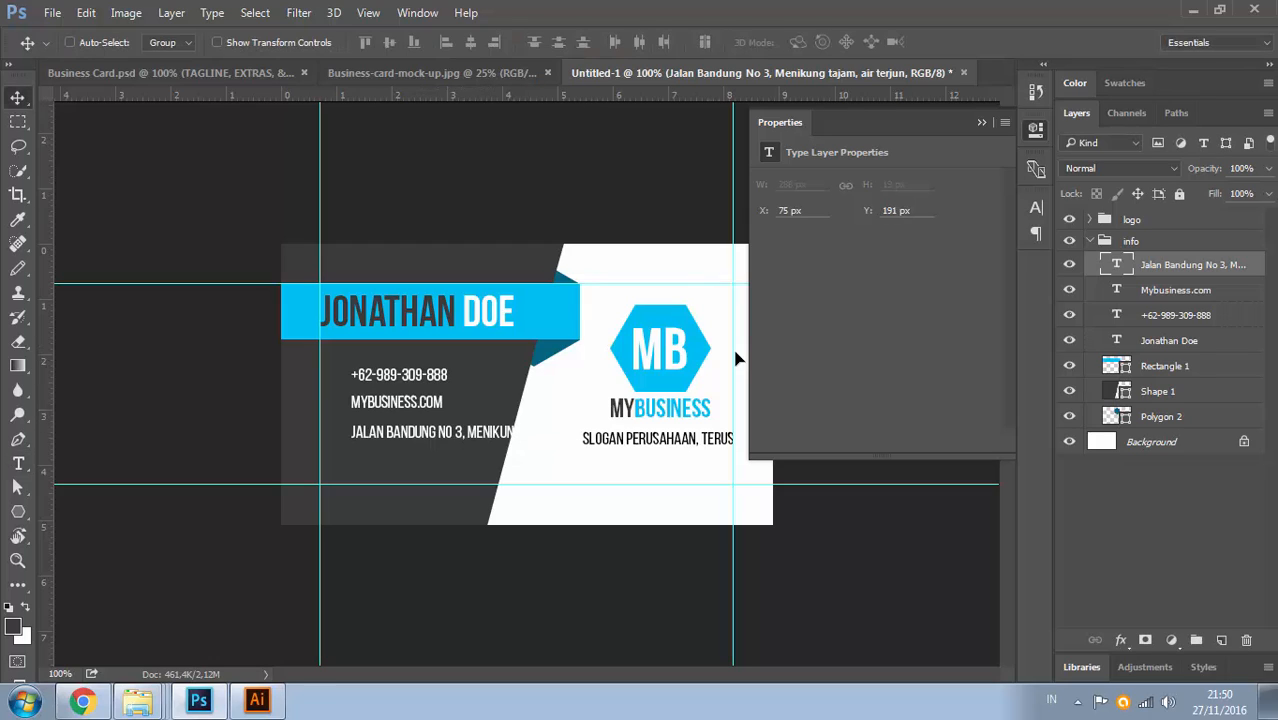
{"action": "key", "text": "t"}
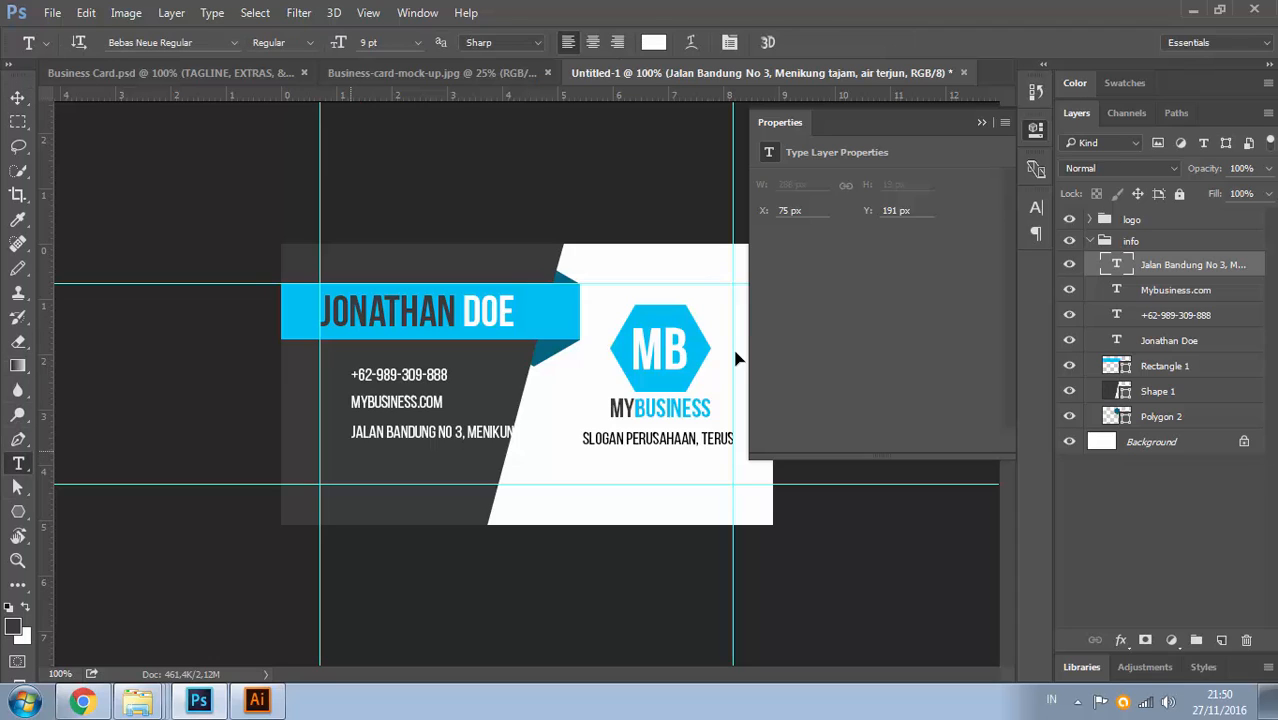
{"action": "left_click_drag", "start_coordinate": [351, 445], "coordinate": [547, 496]}
{"action": "left_click_drag", "start_coordinate": [570, 484], "coordinate": [577, 498]}
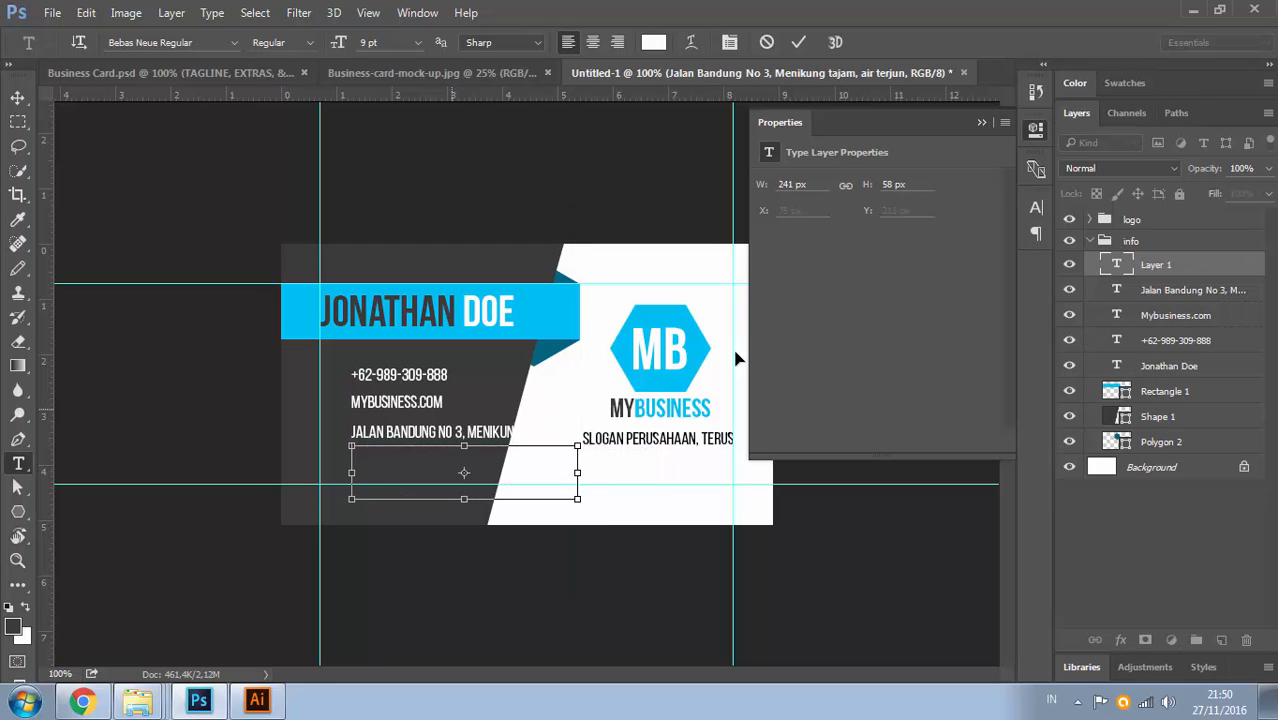
{"action": "key", "text": "ctrl+v"}
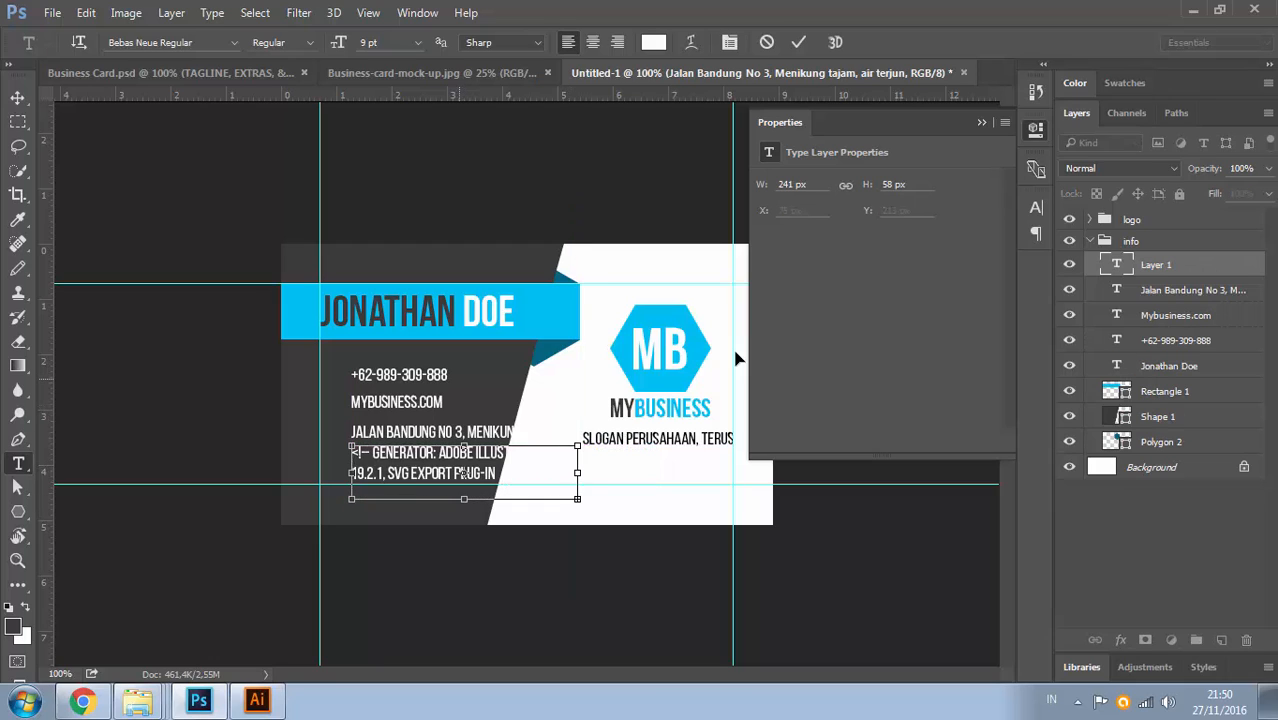
{"action": "key", "text": "ctrl+z"}
{"action": "key", "text": "Escape"}
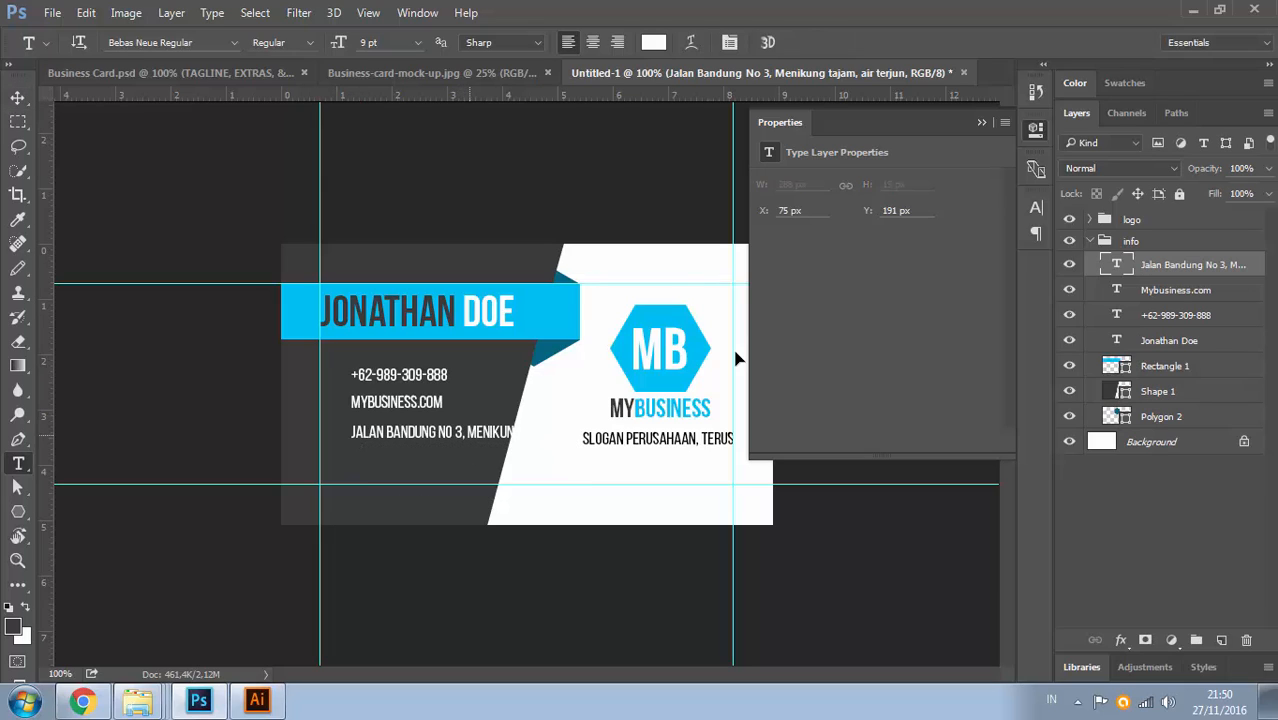
Break the street address onto a second line after the house number and delete its last two words
{"action": "key", "text": "Return"}
{"action": "key", "text": "Return"}
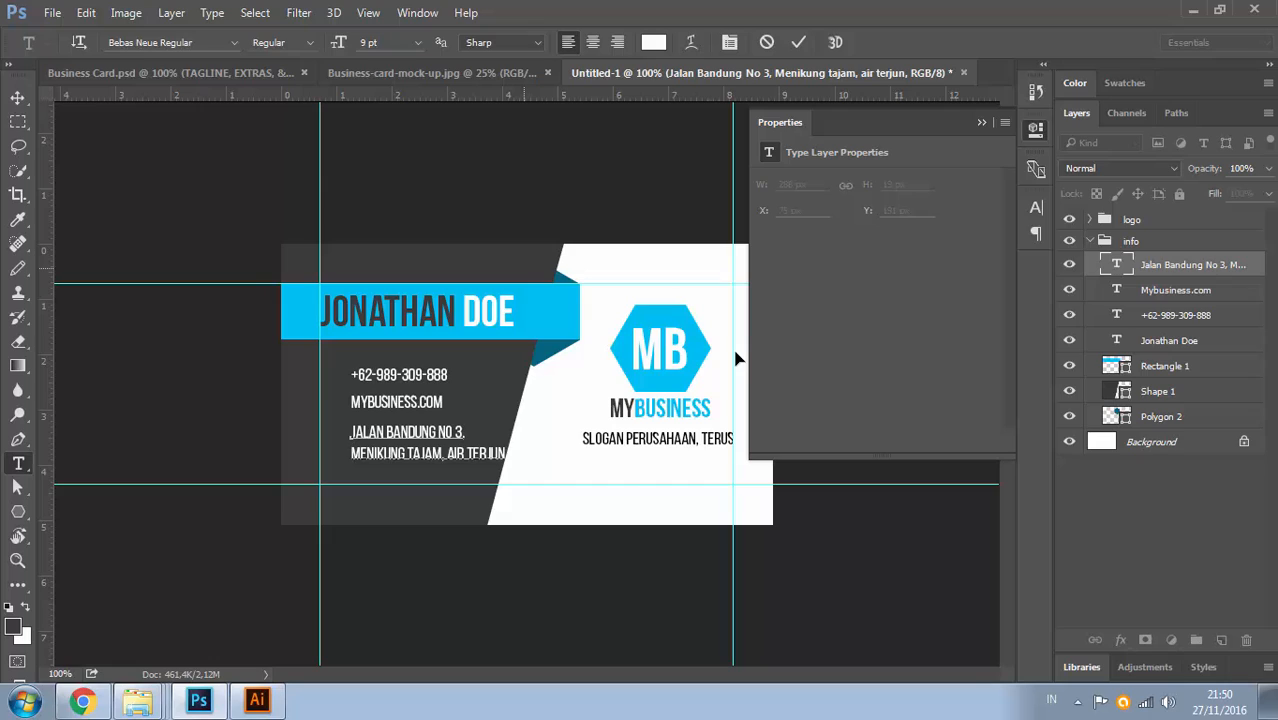
{"action": "key", "text": "BackSpace"}
{"action": "key", "text": "Return"}
{"action": "key", "text": "ctrl+shift+Left"}
{"action": "key", "text": "ctrl+shift+Left"}
{"action": "key", "text": "BackSpace"}
{"action": "key", "text": "BackSpace"}
{"action": "key", "text": "ctrl+Return"}
{"action": "key", "text": "v"}
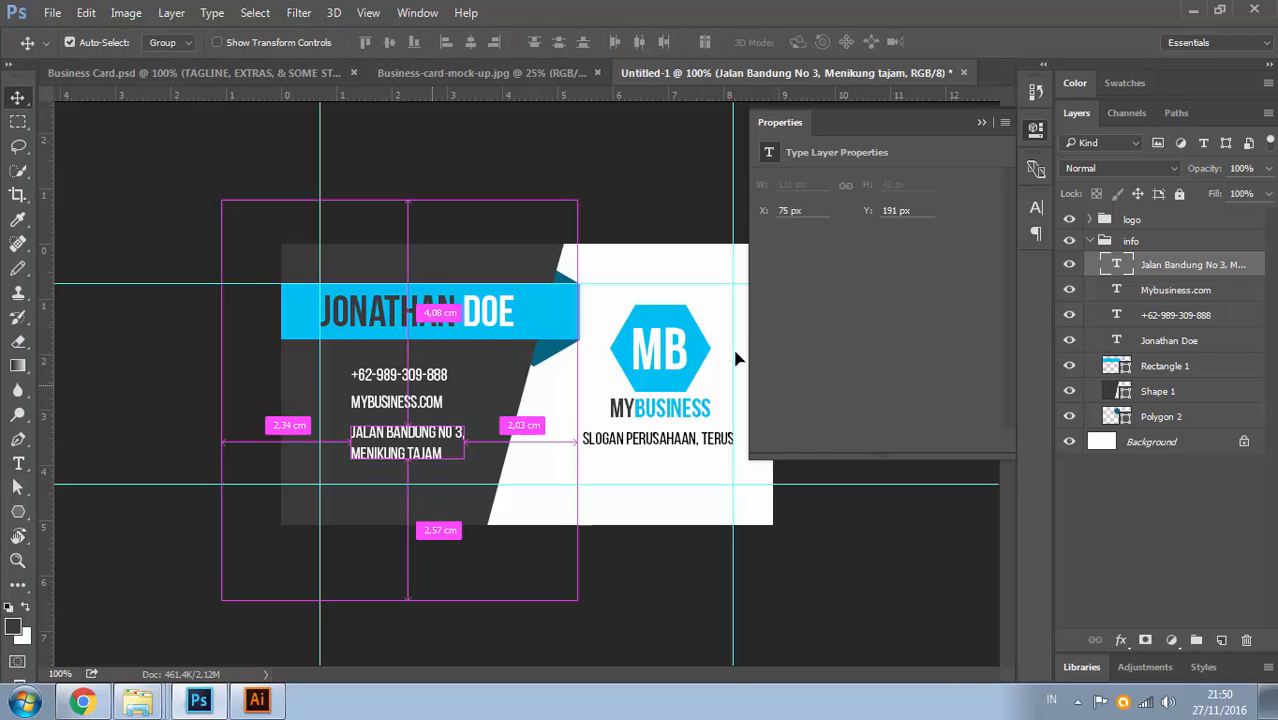
Select the phone number, website and address text layers together
{"action": "key", "text": "ctrl+plus"}
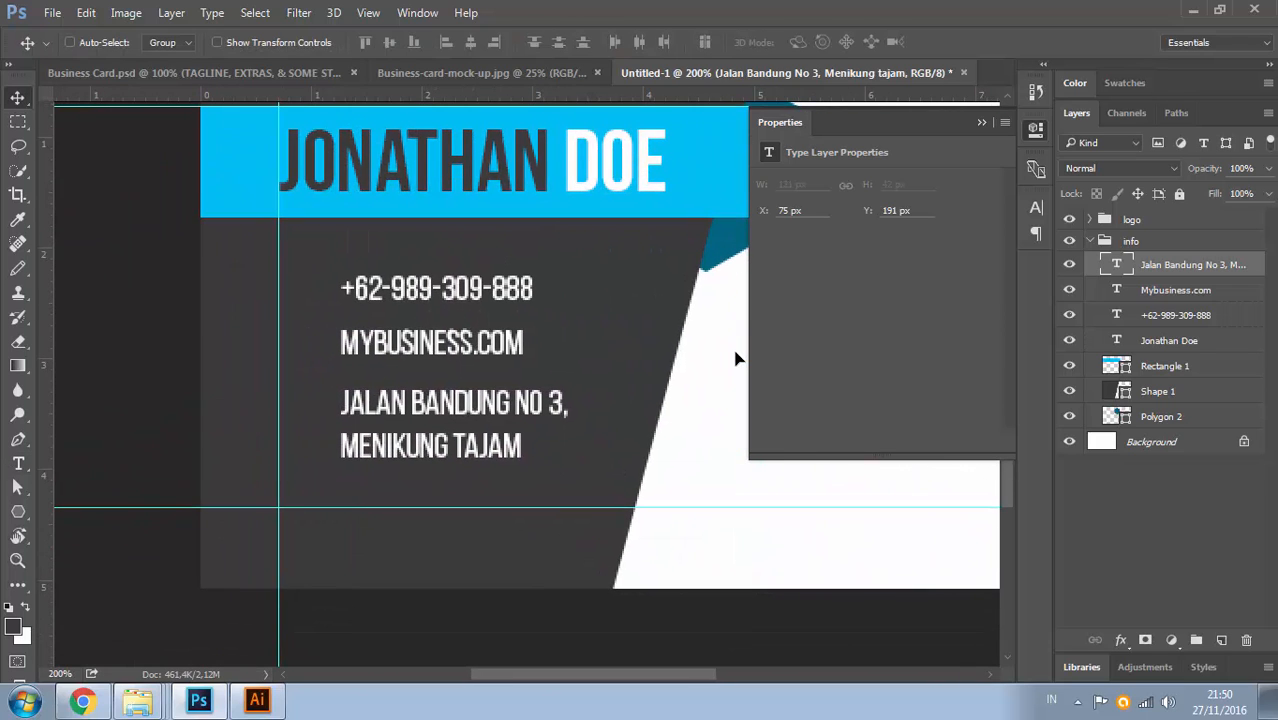
{"action": "key", "text": "alt+bracketleft"}
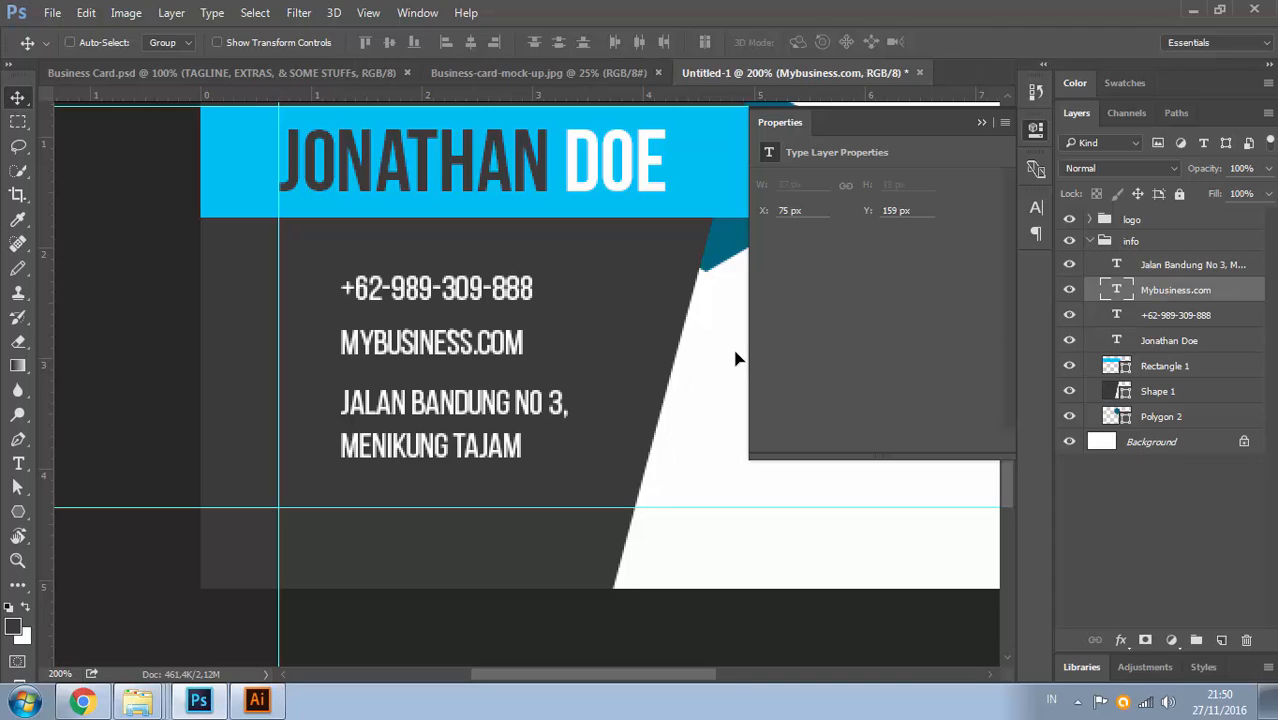
{"action": "key", "text": "alt+bracketleft"}
{"action": "key", "text": "shift+alt+bracketright"}
{"action": "key", "text": "shift+alt+bracketright"}
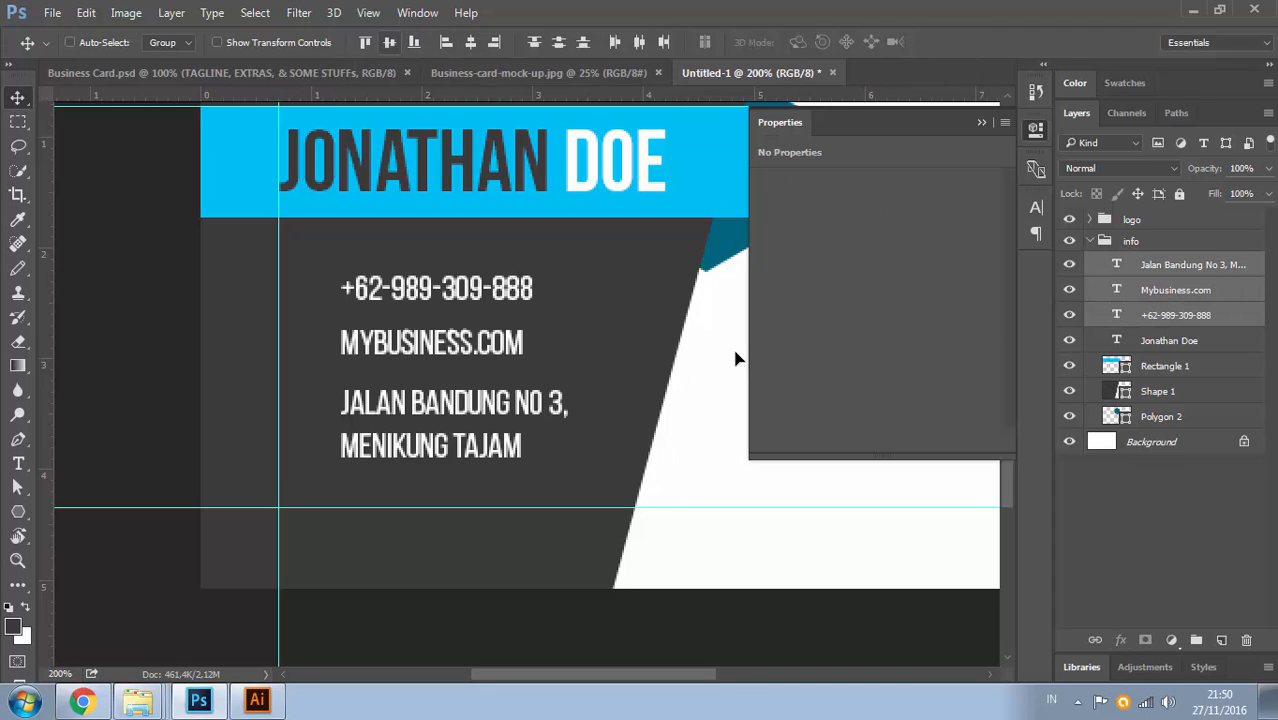
{"action": "left_click", "coordinate": [389, 42]}
{"action": "key", "text": "ctrl+z"}
{"action": "left_click", "coordinate": [470, 42]}
{"action": "key", "text": "ctrl+z"}
Align the left edges of the phone, website and address lines and distribute them by their vertical centers
{"action": "left_click", "coordinate": [446, 42]}
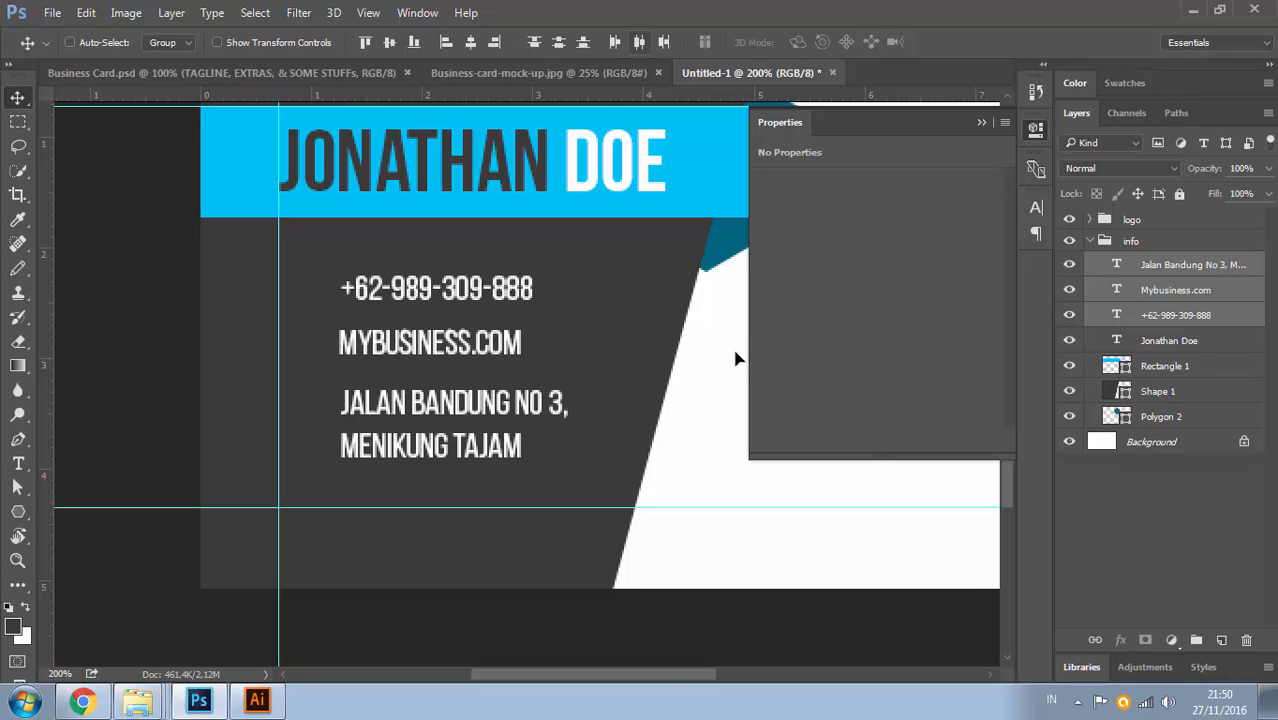
{"action": "left_click", "coordinate": [639, 42]}
{"action": "key", "text": "ctrl+z"}
{"action": "left_click", "coordinate": [559, 42]}
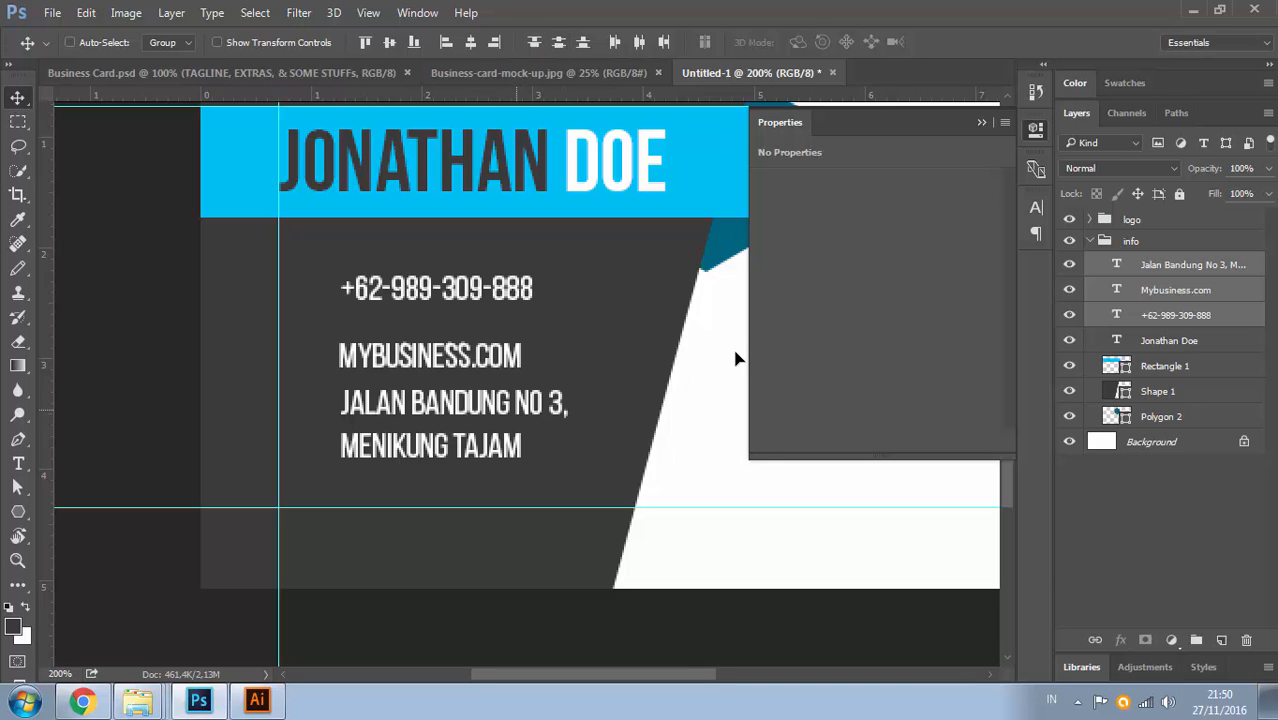
Move only the address text down to Y 202 px to even out its spacing below the website line
{"action": "right_click", "coordinate": [735, 358]}
{"action": "left_click", "coordinate": [585, 449]}
{"action": "key", "text": "Down"}
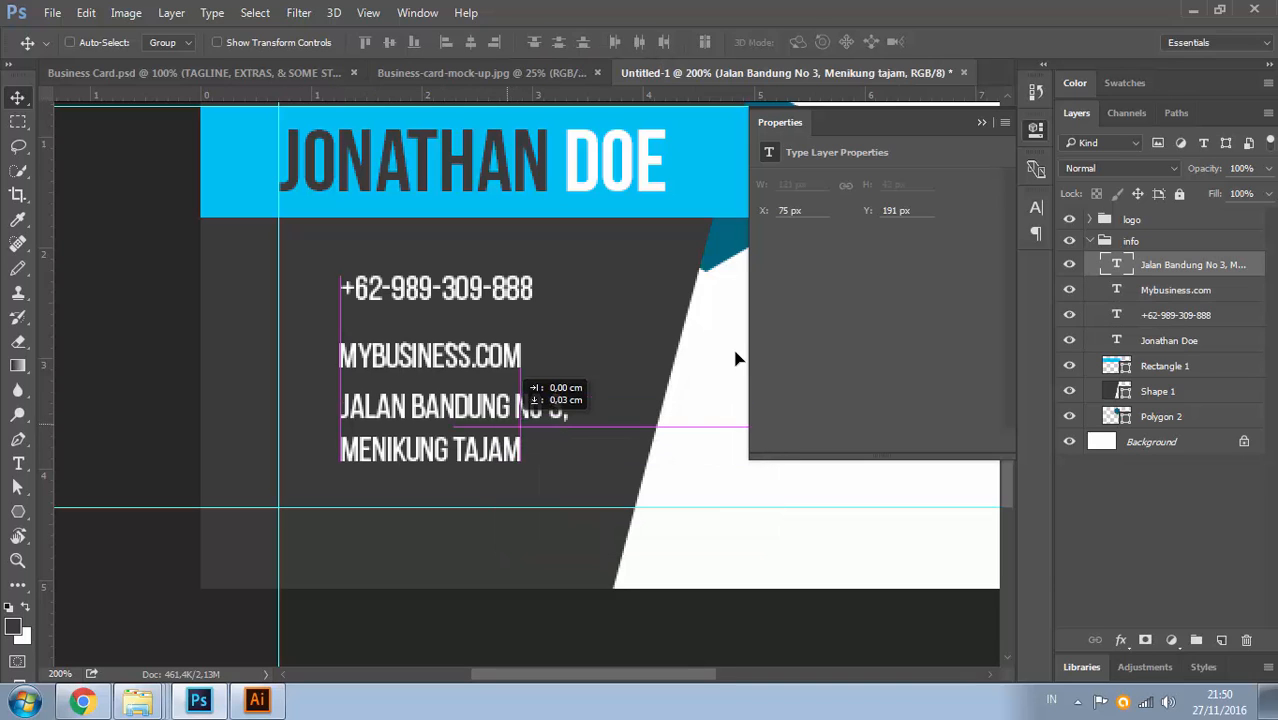
{"action": "key", "text": "Down"}
{"action": "key", "text": "Down"}
{"action": "key", "text": "Down"}
{"action": "key", "text": "Down"}
{"action": "key", "text": "Down"}
{"action": "key", "text": "Down"}
{"action": "key", "text": "Down"}
{"action": "key", "text": "Down"}
{"action": "key", "text": "Down"}
{"action": "key", "text": "Down"}
{"action": "key", "text": "Down"}
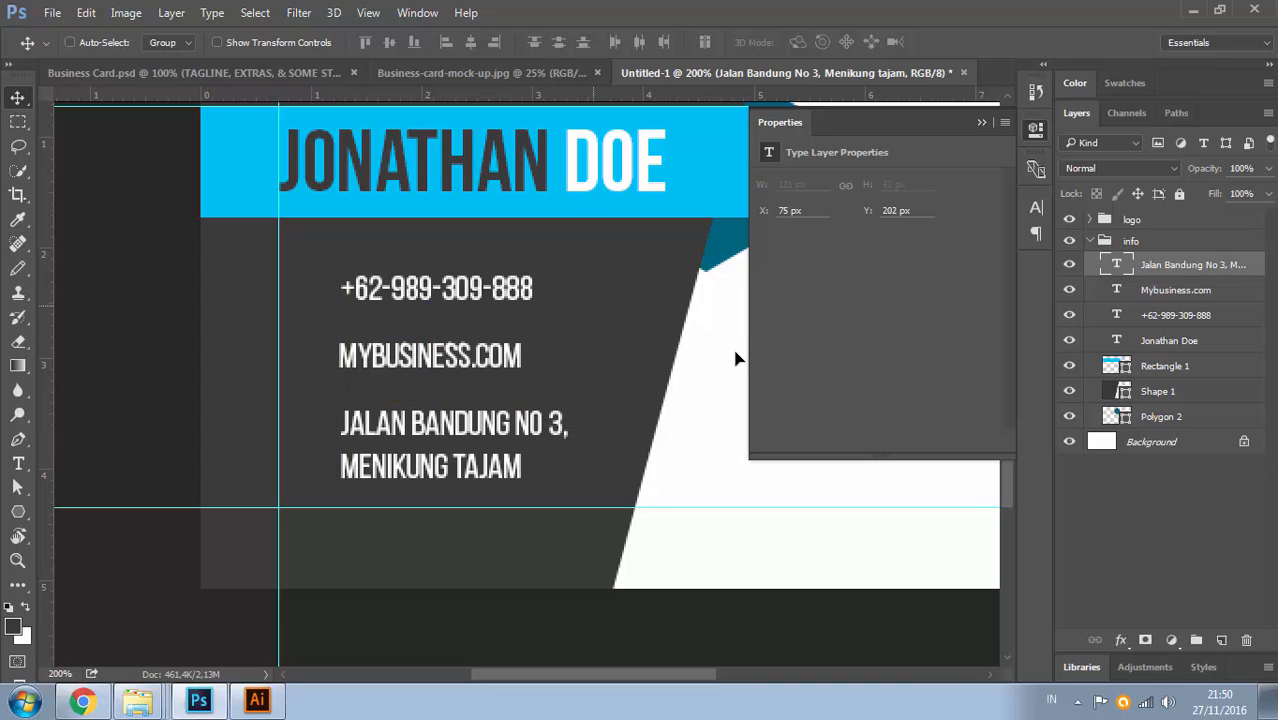
Shift the phone, website and address lines together slightly up and to the right below the name banner
{"action": "key", "text": "shift+alt+bracketleft"}
{"action": "key", "text": "shift+alt+bracketleft"}
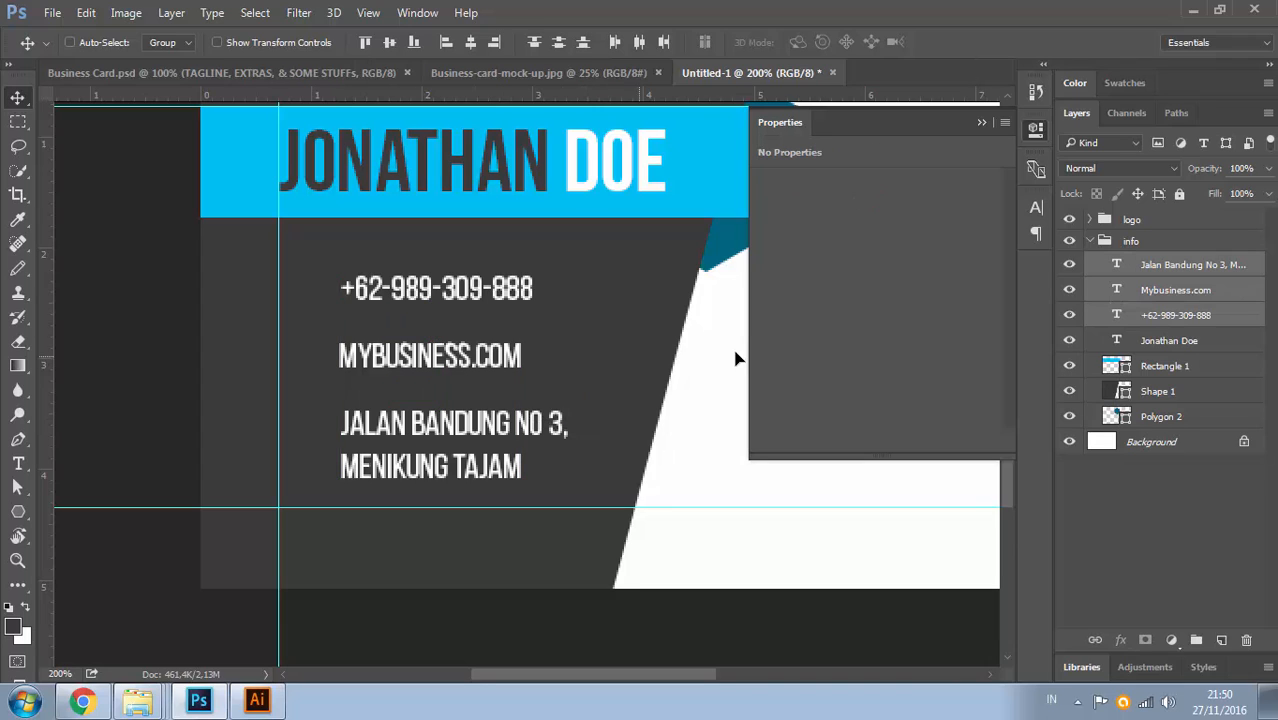
{"action": "left_click_drag", "start_coordinate": [474, 397], "coordinate": [489, 358]}
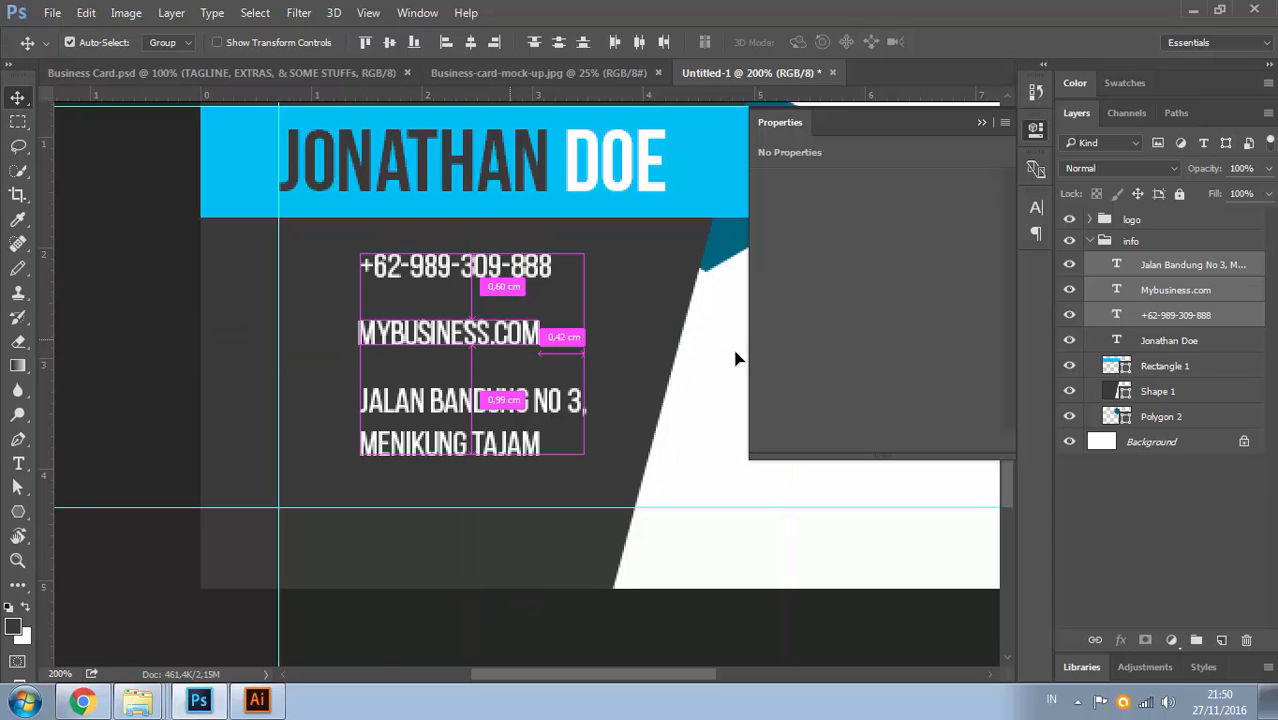
{"action": "key", "text": "ctrl+minus"}
{"action": "key", "text": "ctrl+minus"}
{"action": "key", "text": "ctrl+minus"}
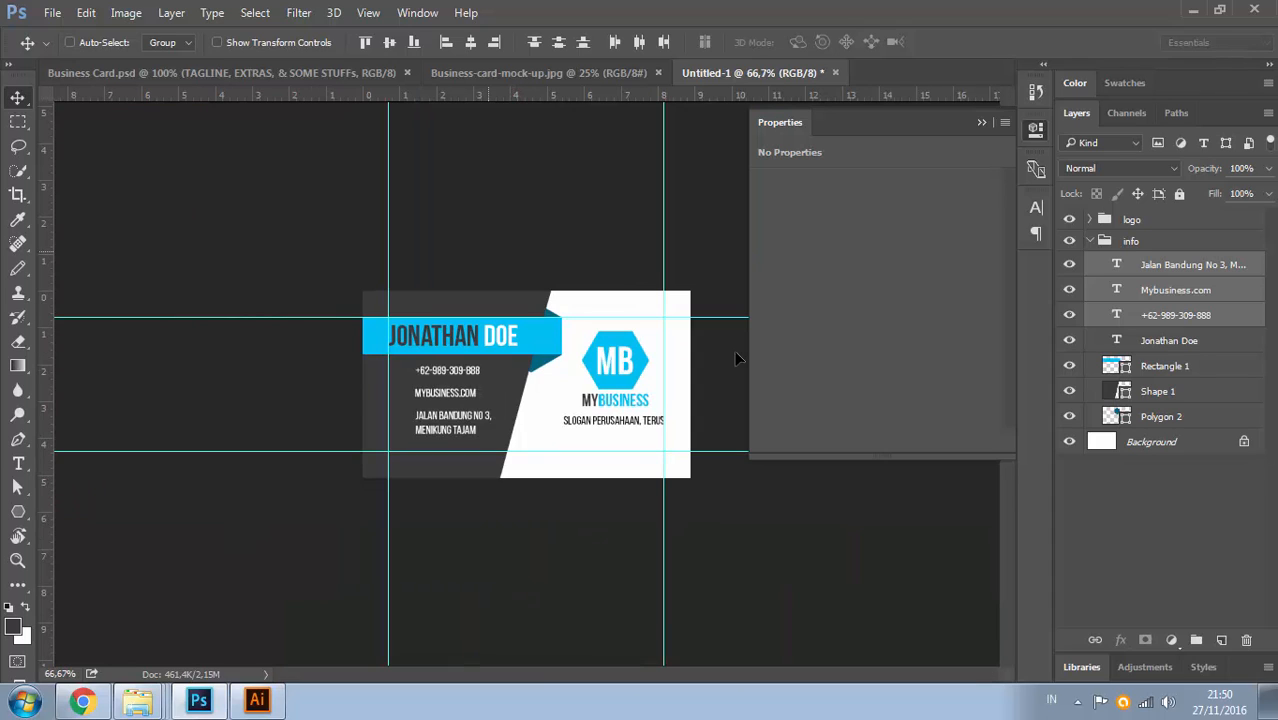
{"action": "key", "text": "alt+Tab"}
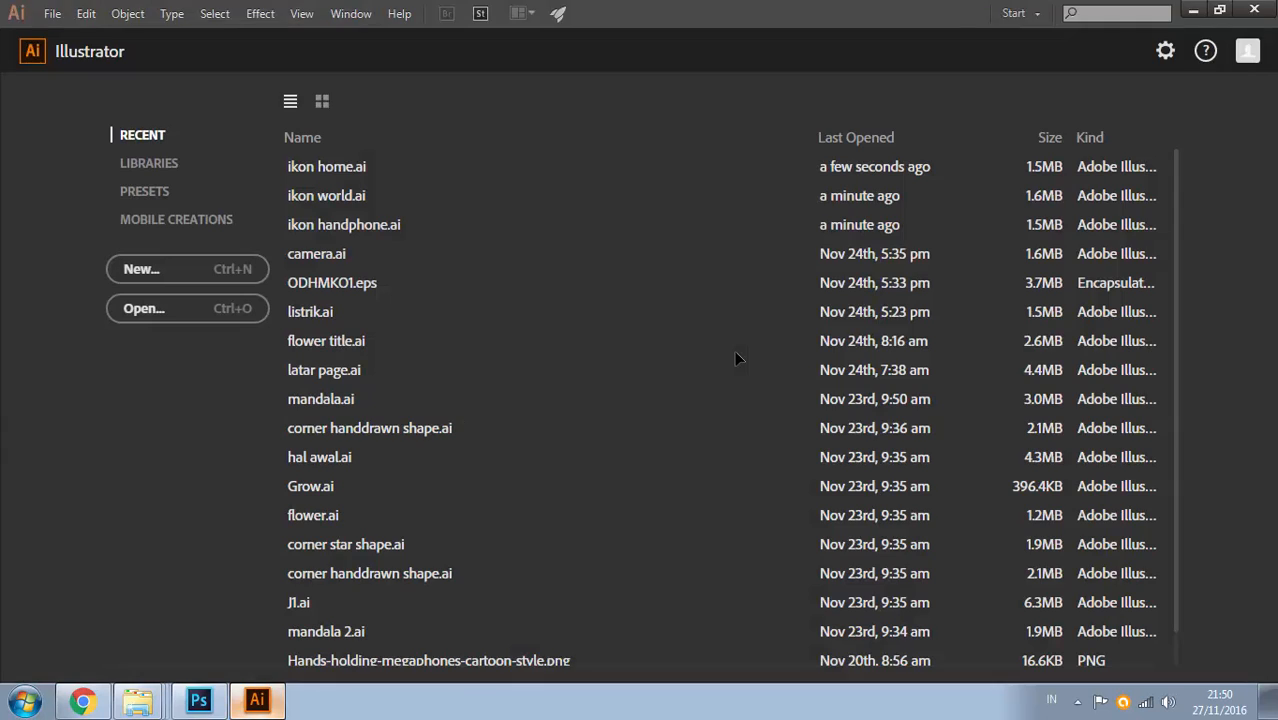
{"action": "key", "text": "alt+Tab"}
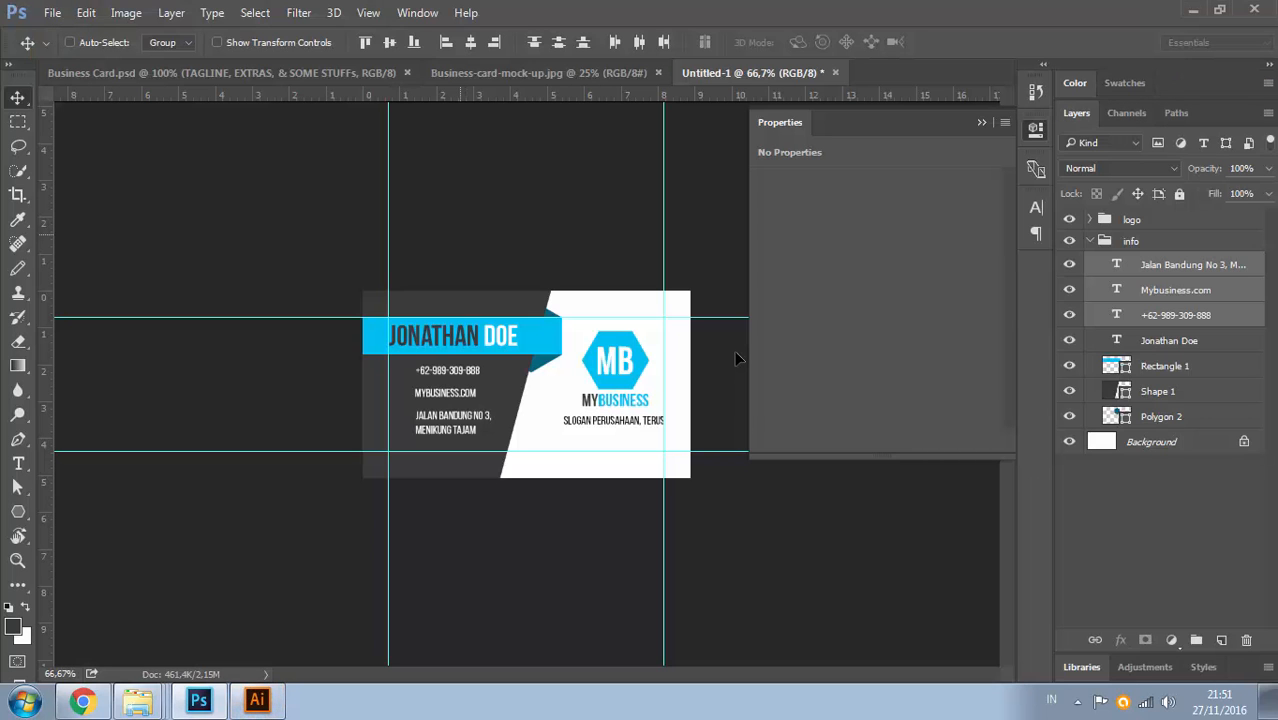
Open the Place Embedded dialog for the new business card document
{"action": "key", "text": "alt+f"}
{"action": "key", "text": "Down"}
{"action": "key", "text": "Down"}
{"action": "key", "text": "Down"}
{"action": "key", "text": "Down"}
{"action": "key", "text": "Down"}
{"action": "key", "text": "Down"}
{"action": "key", "text": "Down"}
{"action": "key", "text": "Down"}
{"action": "key", "text": "Down"}
{"action": "key", "text": "Down"}
{"action": "key", "text": "Down"}
{"action": "key", "text": "Down"}
{"action": "key", "text": "Down"}
{"action": "key", "text": "Down"}
{"action": "key", "text": "Down"}
{"action": "key", "text": "Down"}
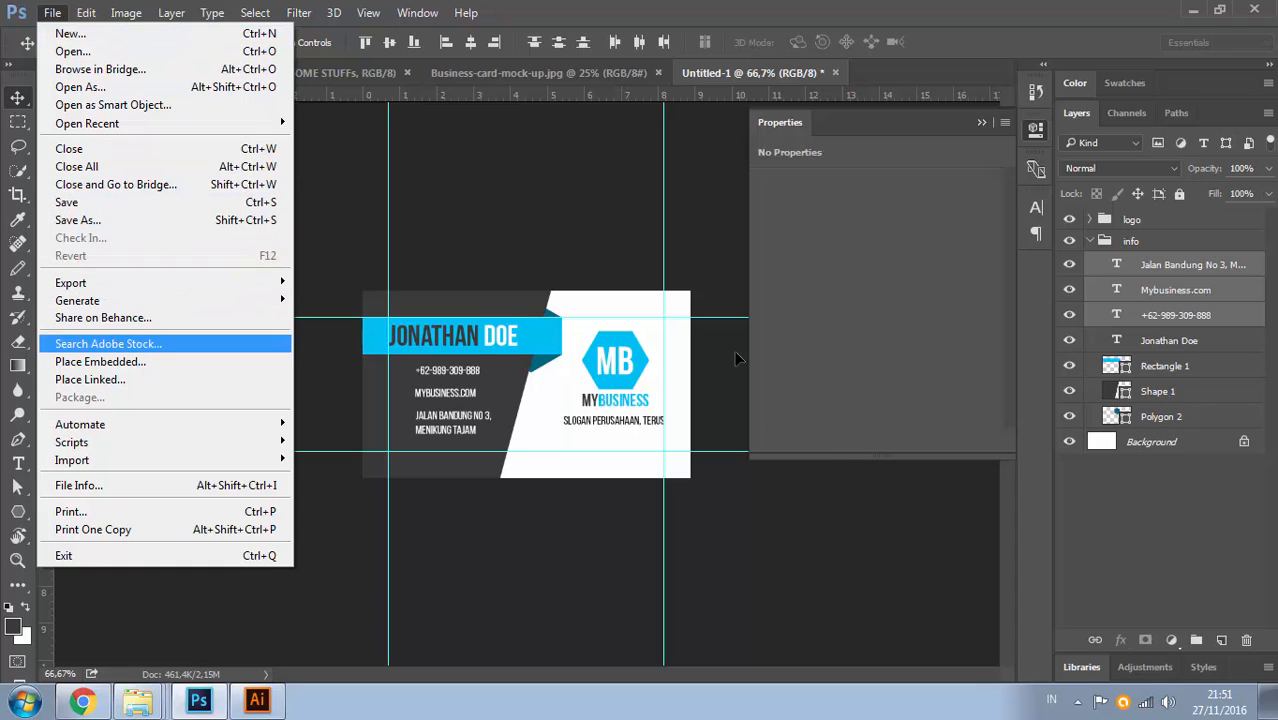
{"action": "key", "text": "Down"}
{"action": "key", "text": "Down"}
{"action": "key", "text": "Up"}
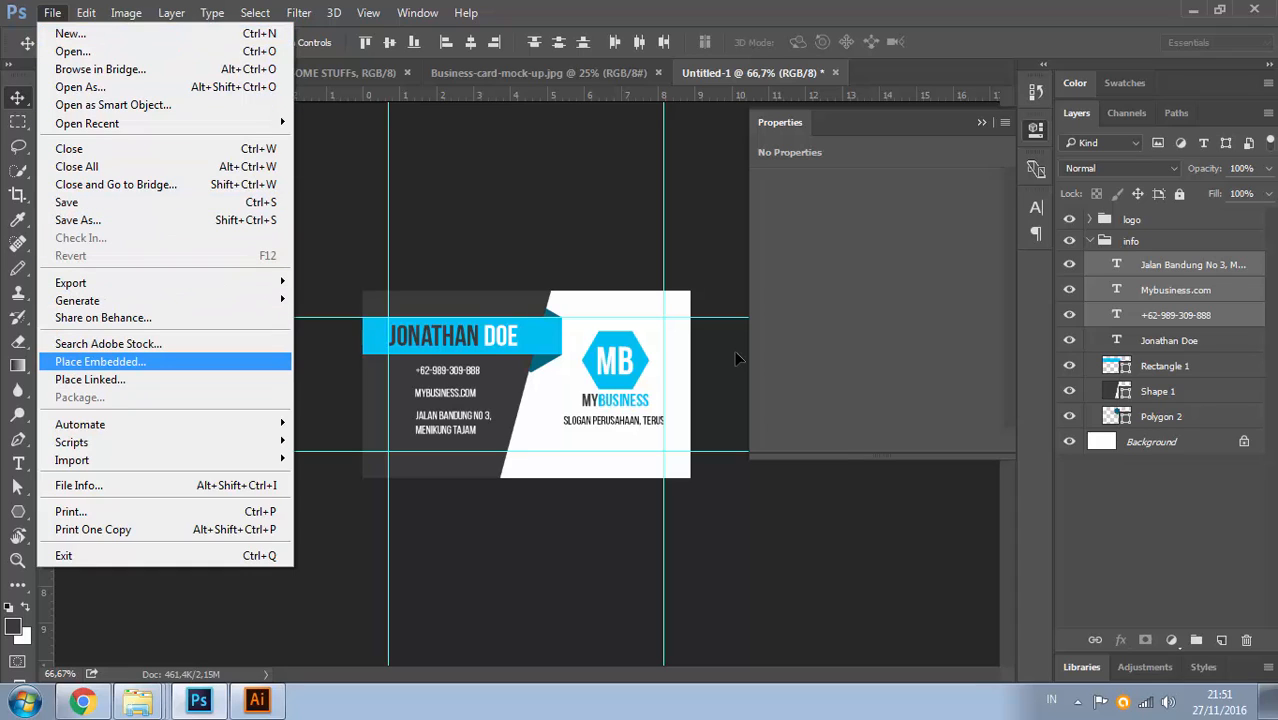
{"action": "key", "text": "Return"}
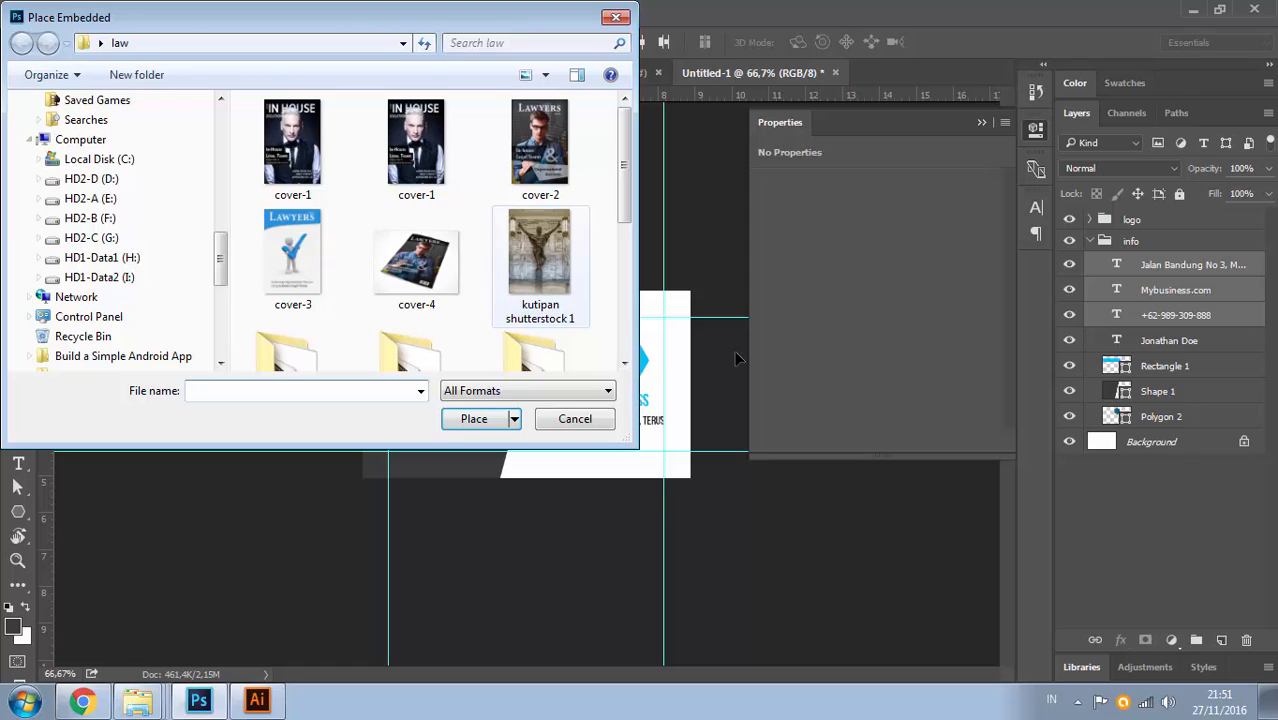
Copy the Kartu Nama folder's path from Windows Explorer and use it to open that folder in the Place Embedded dialog
{"action": "left_click", "coordinate": [138, 702]}
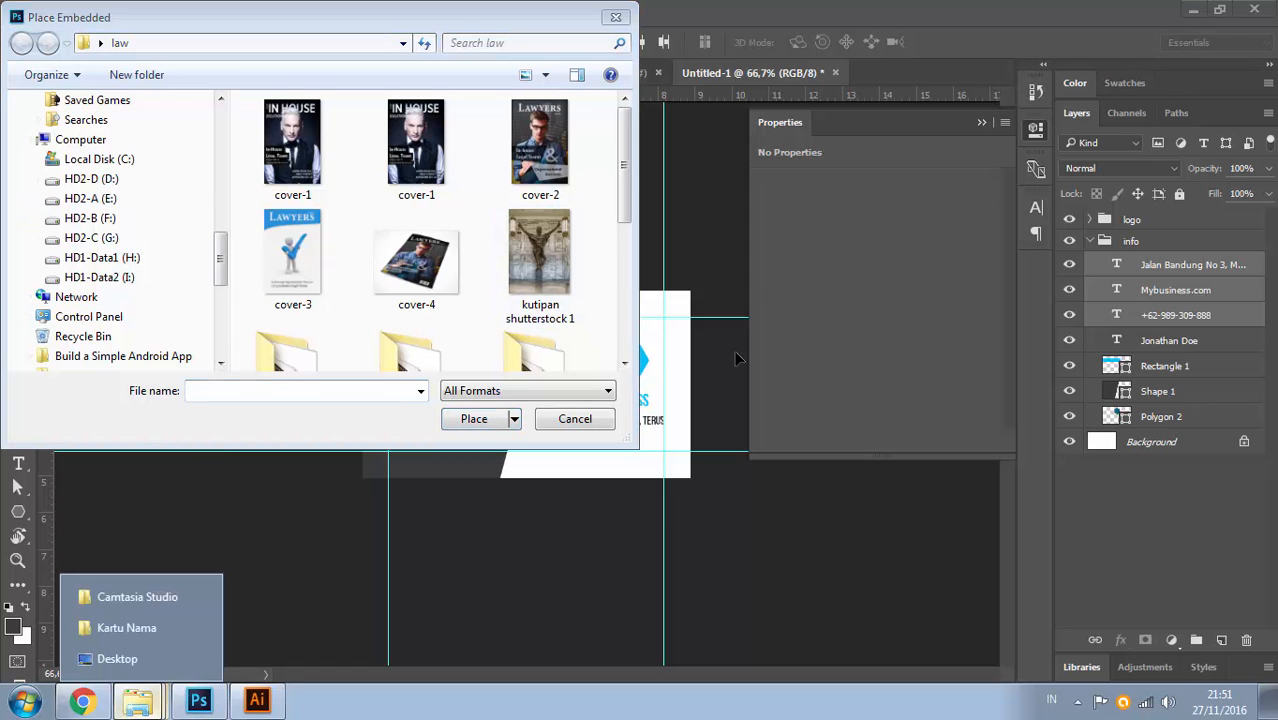
{"action": "left_click", "coordinate": [156, 627]}
{"action": "left_click", "coordinate": [830, 37]}
{"action": "key", "text": "ctrl+c"}
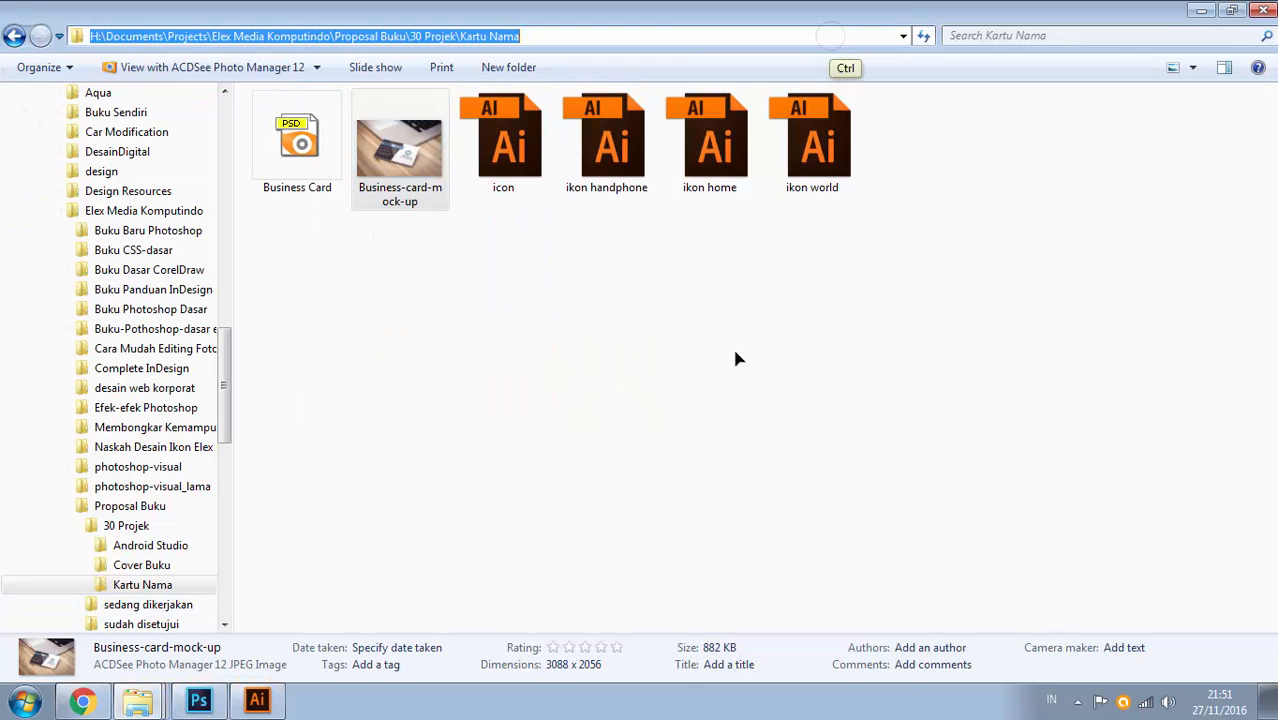
{"action": "left_click", "coordinate": [1201, 10]}
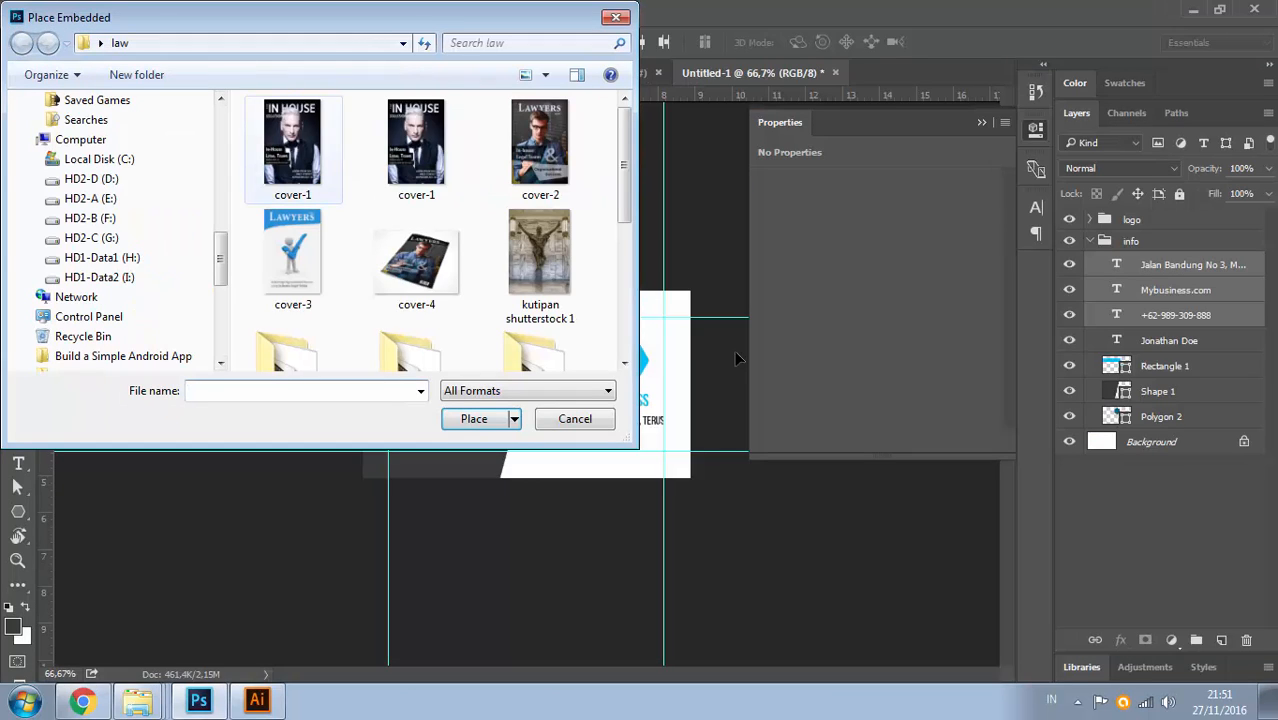
{"action": "key", "text": "ctrl+v"}
{"action": "key", "text": "Return"}
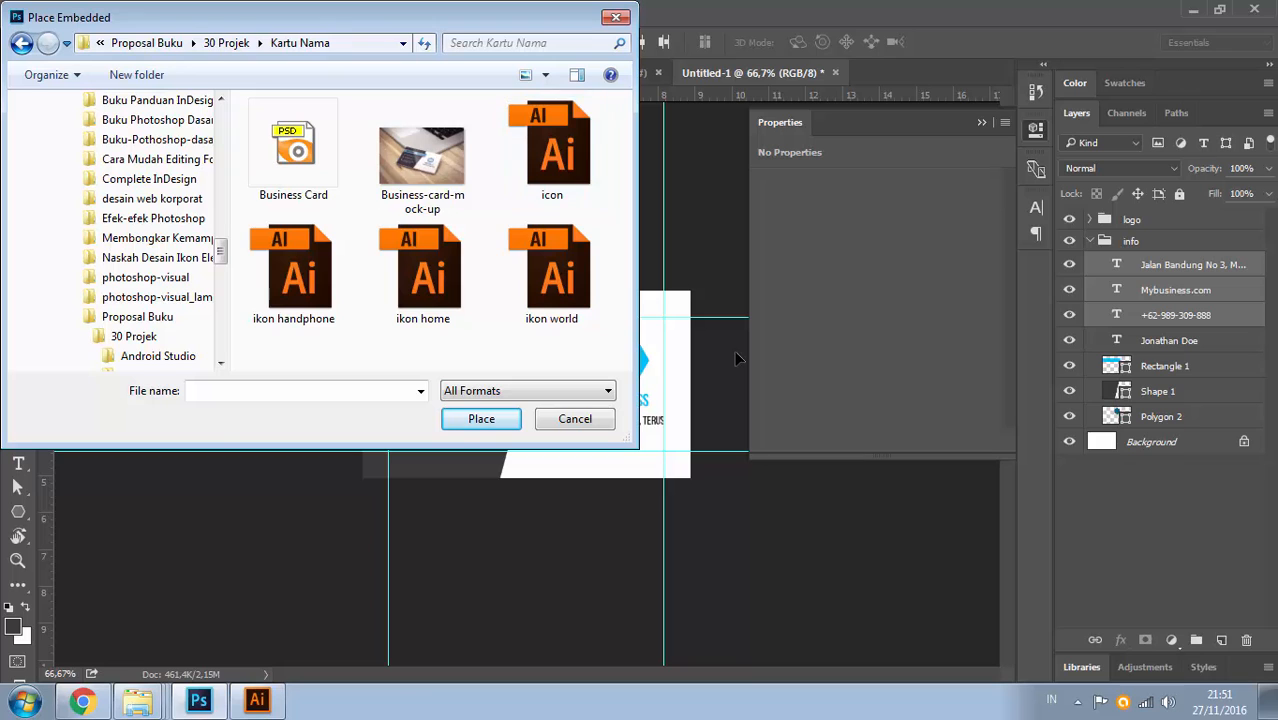
Place the "ikon handphone" Illustrator file in the card as a smart object cropped to its bounding box
{"action": "mouse_move", "coordinate": [300, 17]}
{"action": "left_mouse_down"}
{"action": "mouse_move", "coordinate": [905, 143]}
{"action": "mouse_move", "coordinate": [929, 34]}
{"action": "mouse_move", "coordinate": [911, 29]}
{"action": "left_mouse_up"}
{"action": "double_click", "coordinate": [904, 286]}
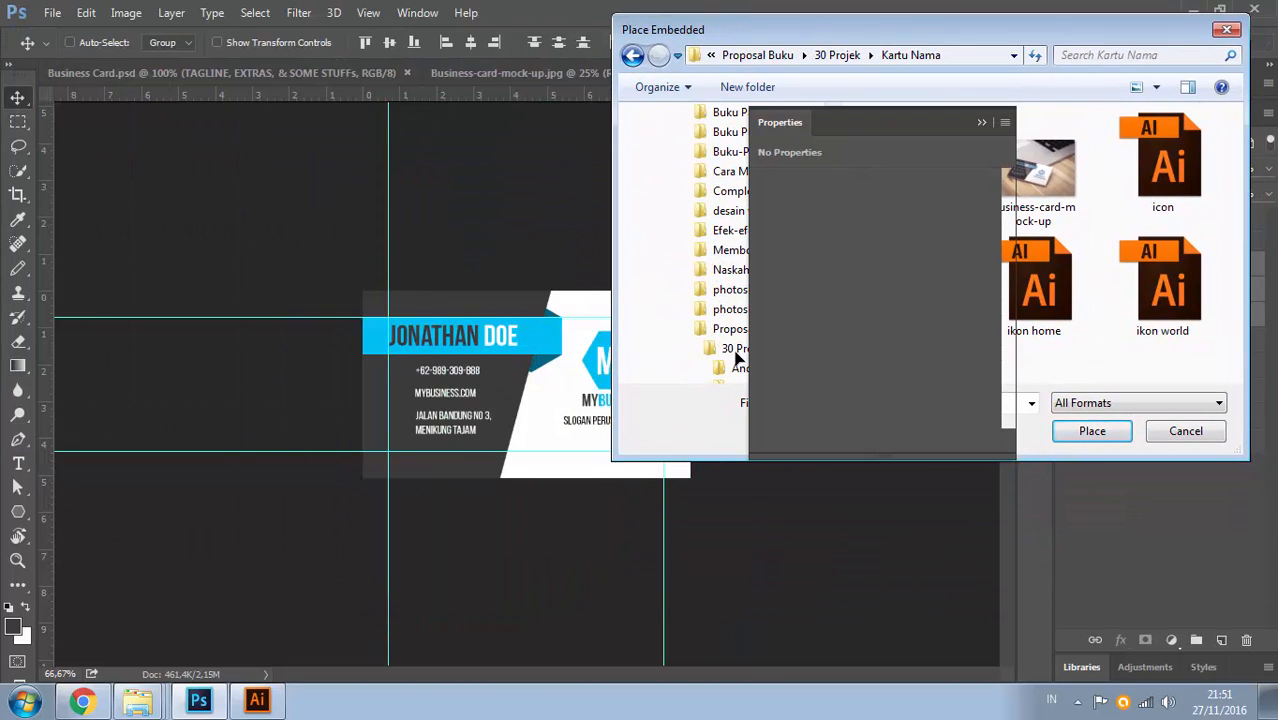
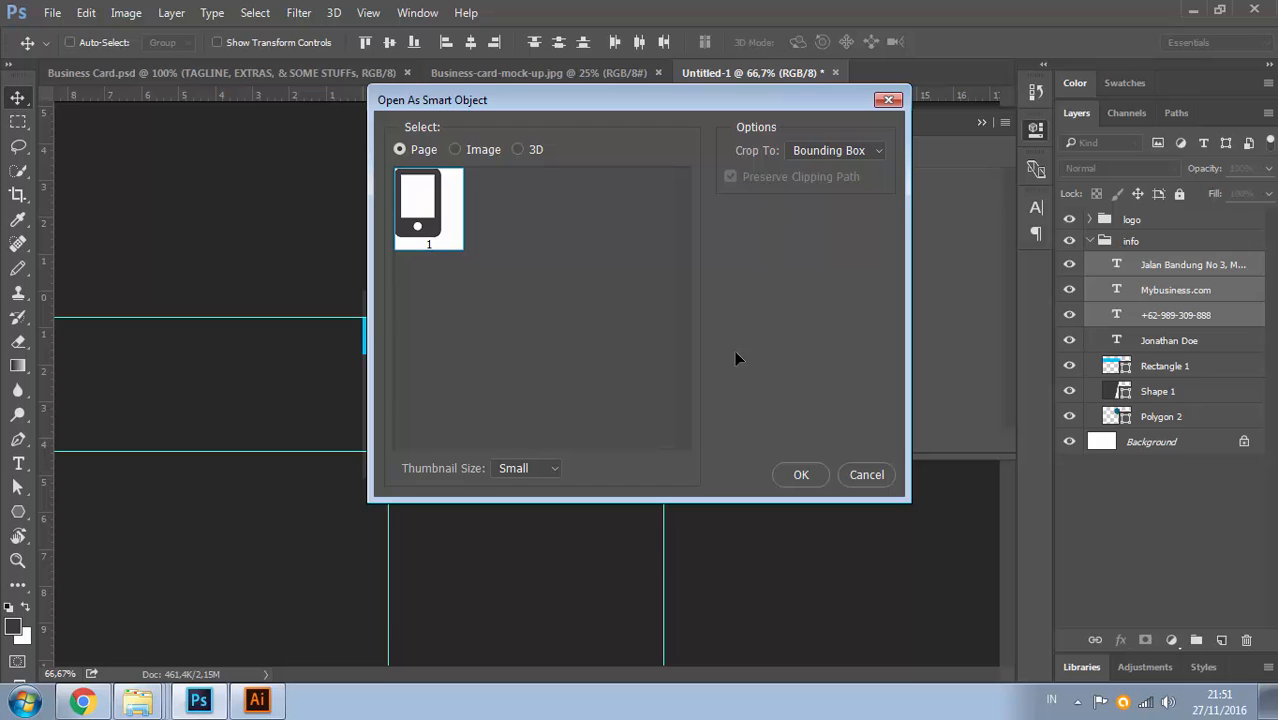
{"action": "key", "text": "Return"}
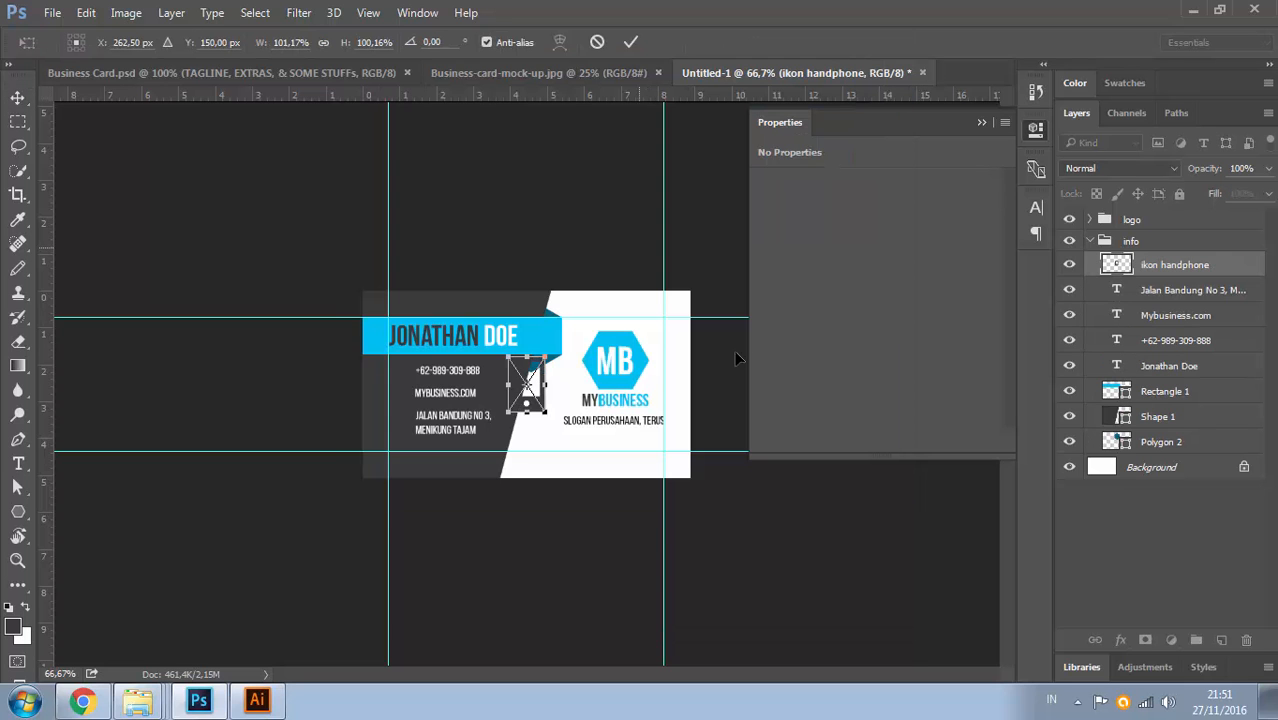
Scale the phone icon to 46.44% width and 46.74% height beside the phone number, centered at X 60 px, Y 129 px
{"action": "key", "text": "ctrl+plus"}
{"action": "key", "text": "ctrl+plus"}
{"action": "key", "text": "ctrl+plus"}
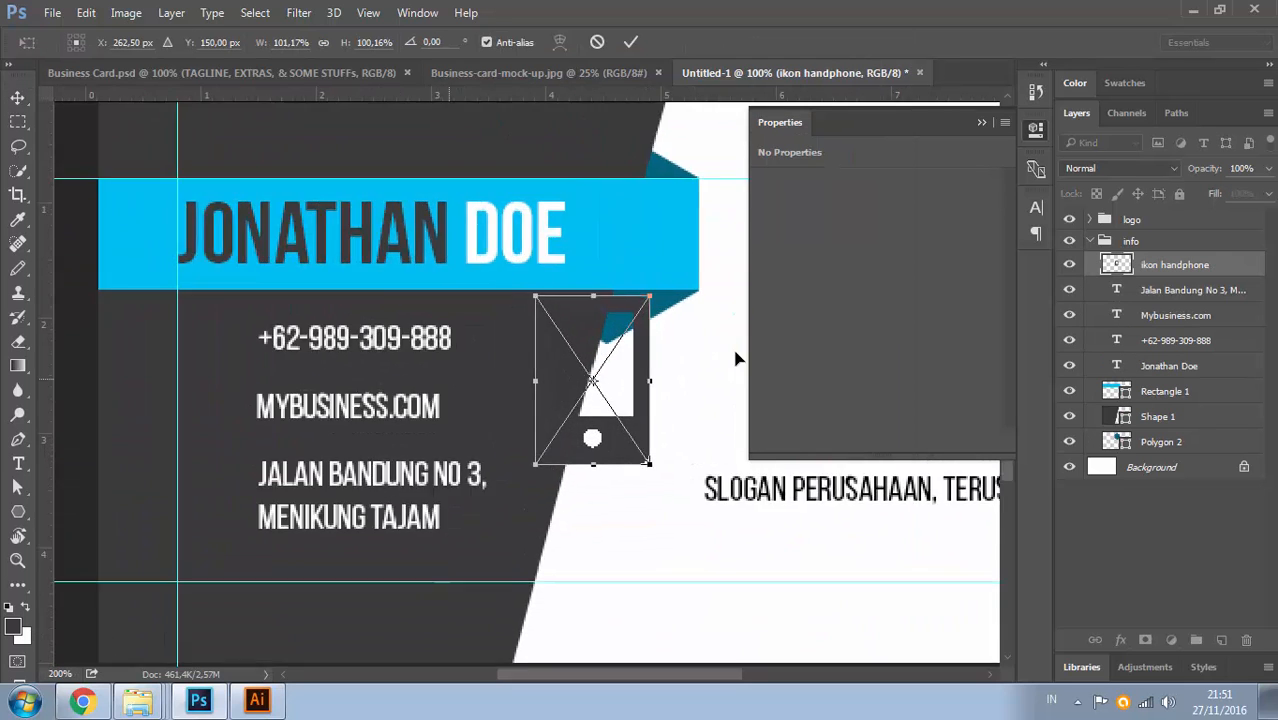
{"action": "left_click_drag", "start_coordinate": [738, 355], "coordinate": [207, 391]}
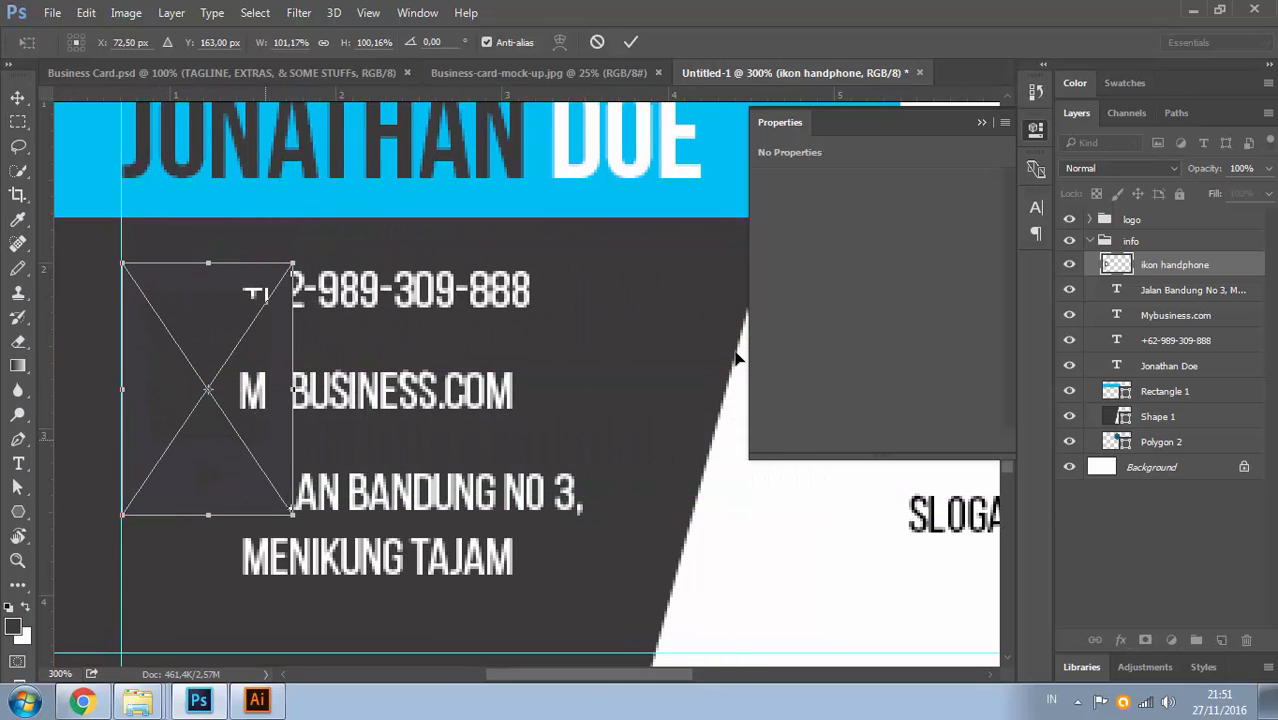
{"action": "left_click_drag", "start_coordinate": [292, 515], "coordinate": [209, 391]}
{"action": "key", "text": "shift+Up"}
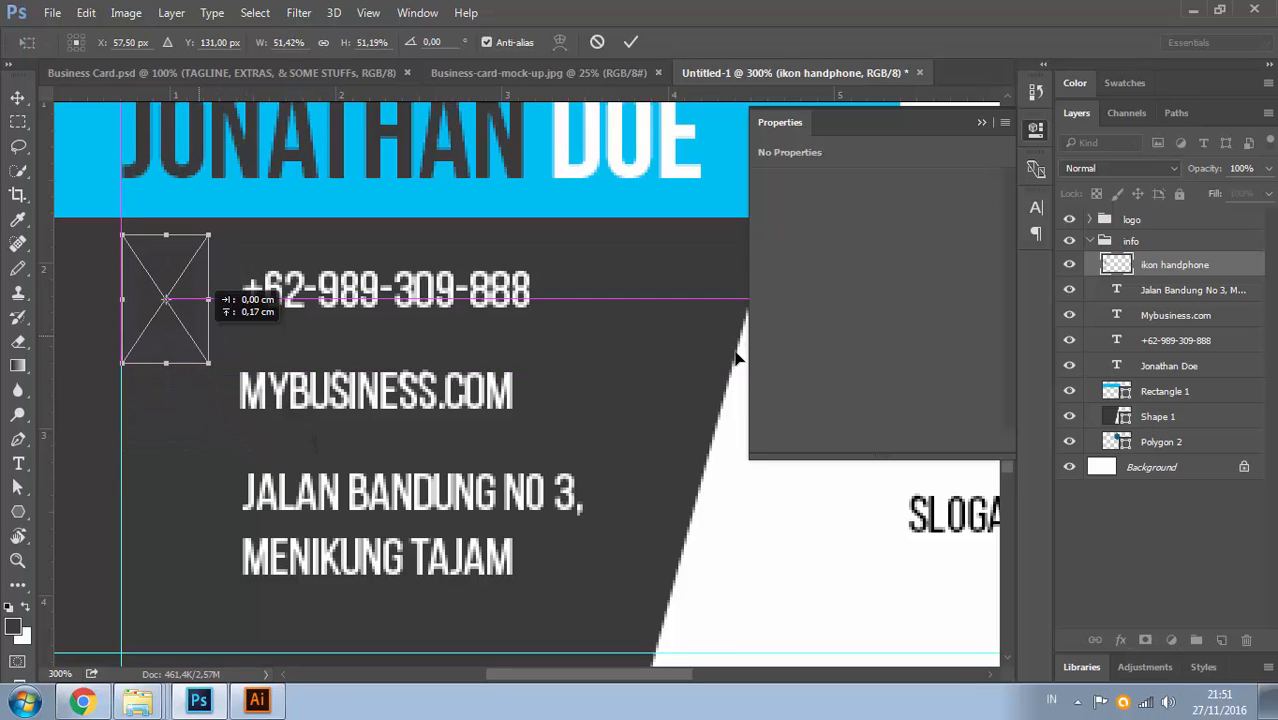
{"action": "key", "text": "Right"}
{"action": "key", "text": "Right"}
{"action": "key", "text": "Right"}
{"action": "key", "text": "Right"}
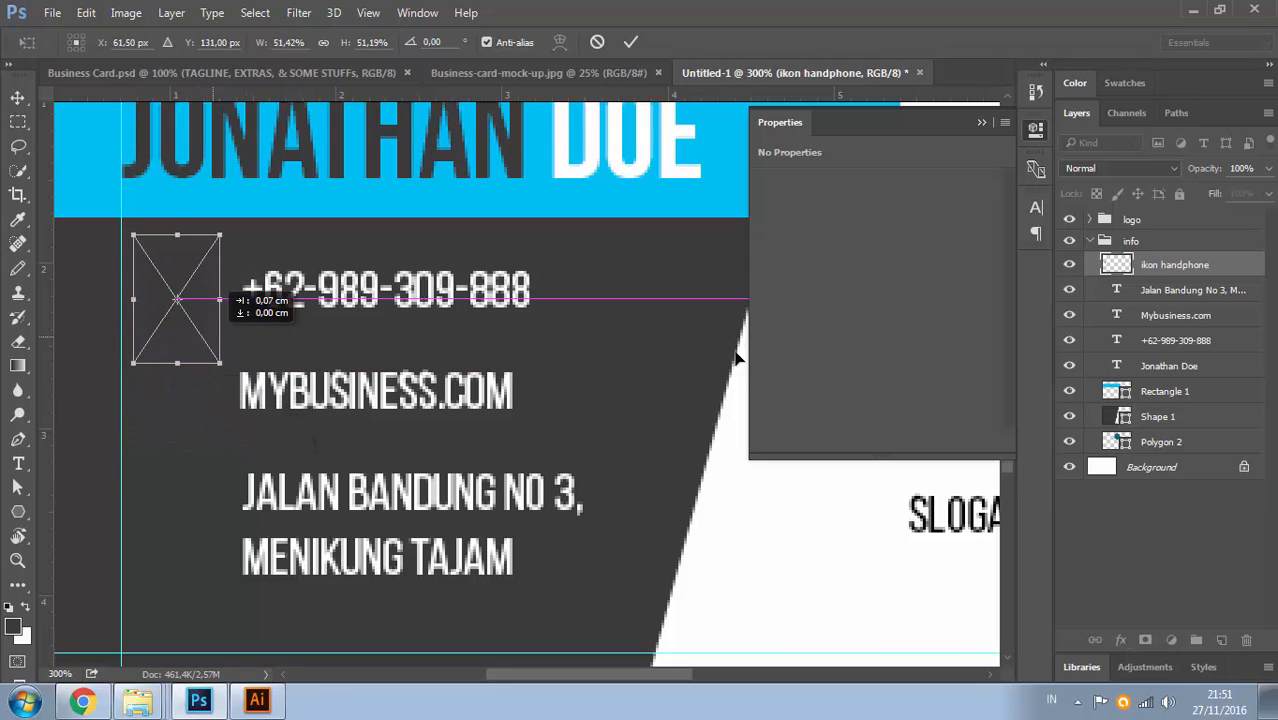
{"action": "left_click_drag", "start_coordinate": [219, 364], "coordinate": [210, 353]}
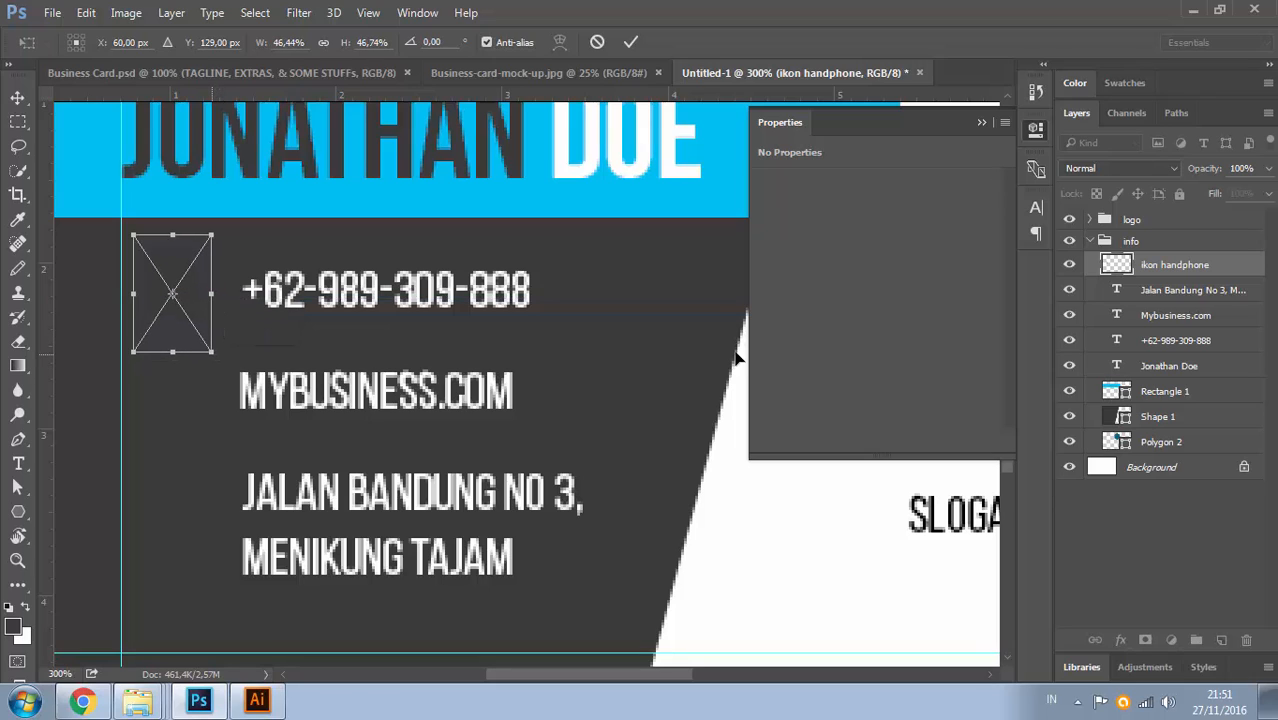
{"action": "key", "text": "Return"}
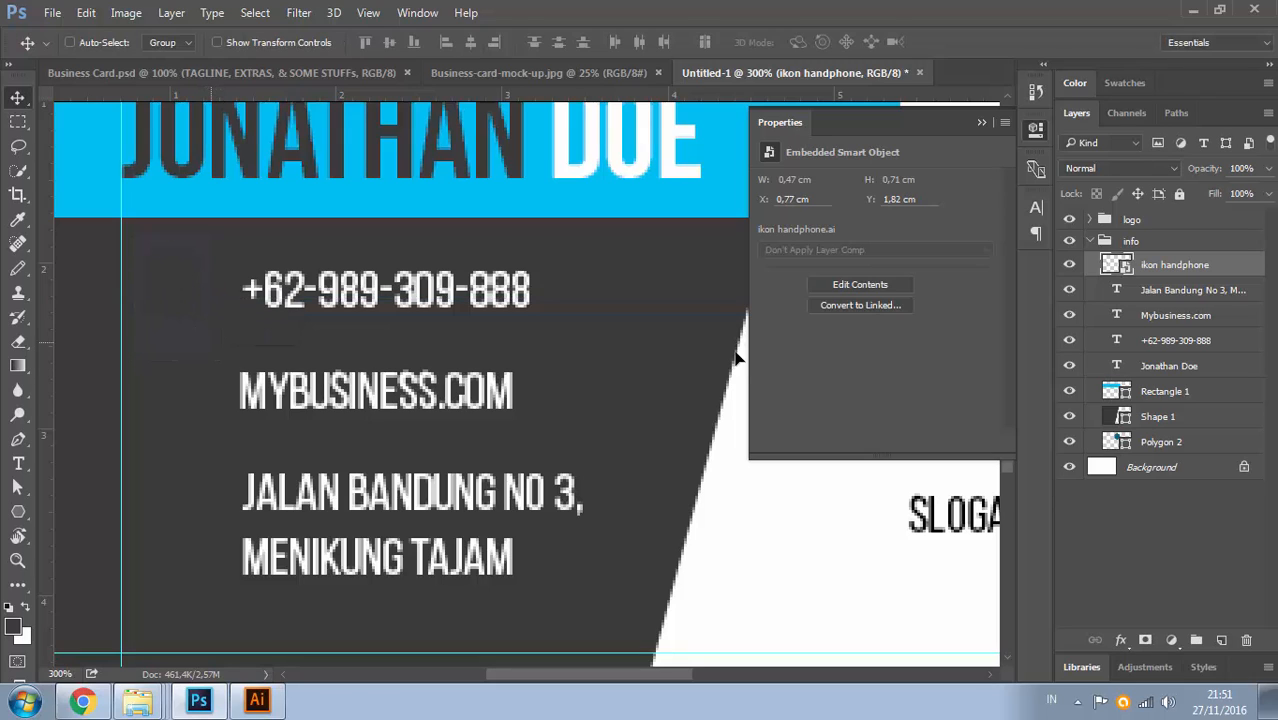
Compare the placed phone icon with the contact icons in the reference Business Card document
{"action": "key", "text": "ctrl+Tab"}
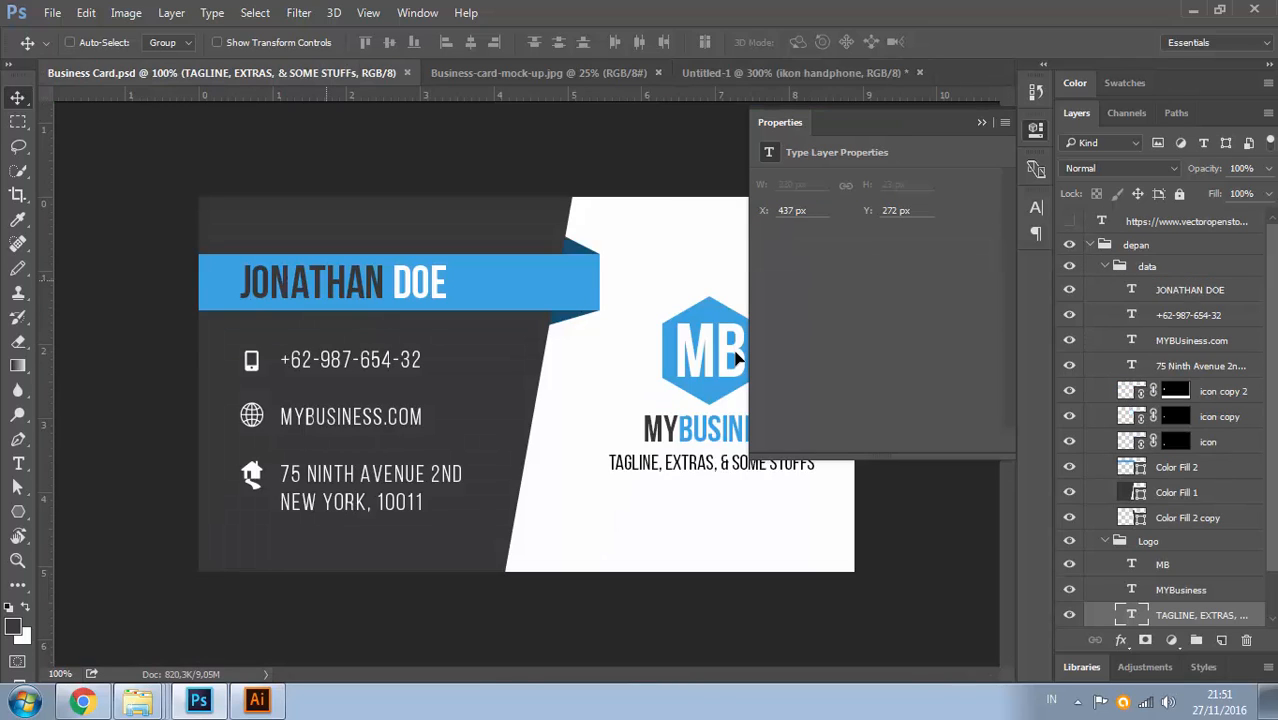
{"action": "key", "text": "ctrl+shift+Tab"}
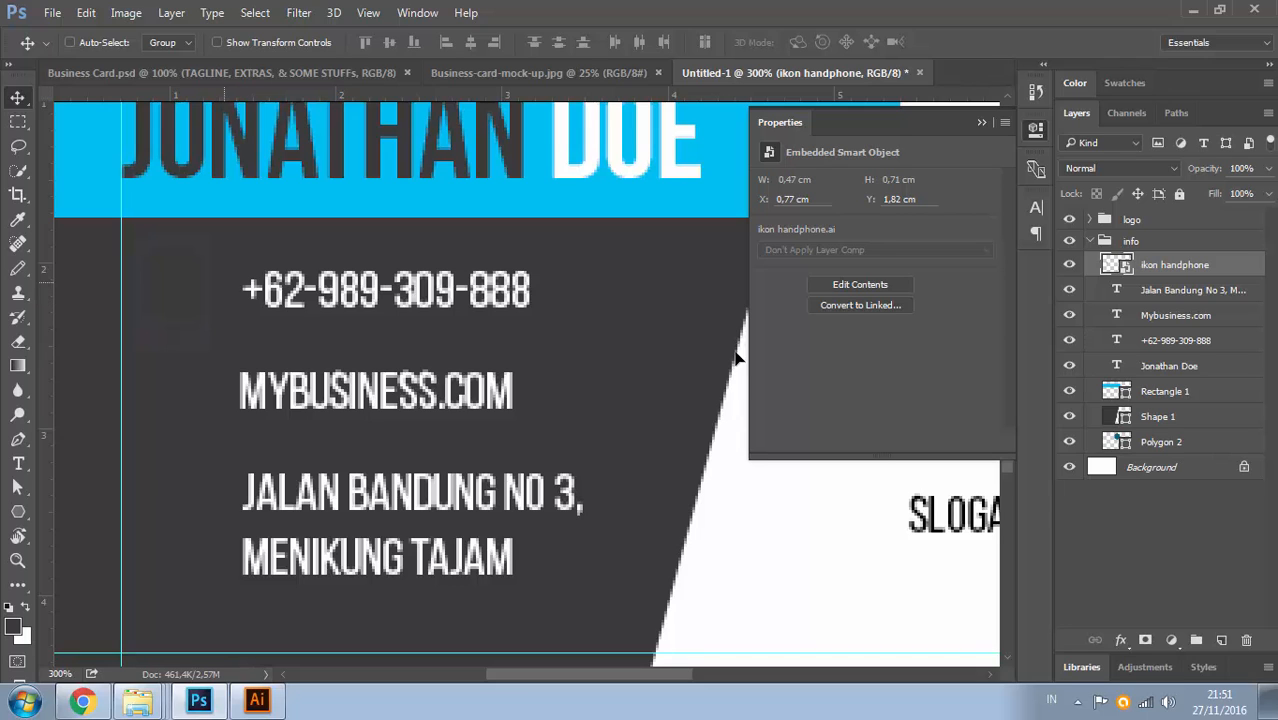
{"action": "key", "text": "alt+Tab"}
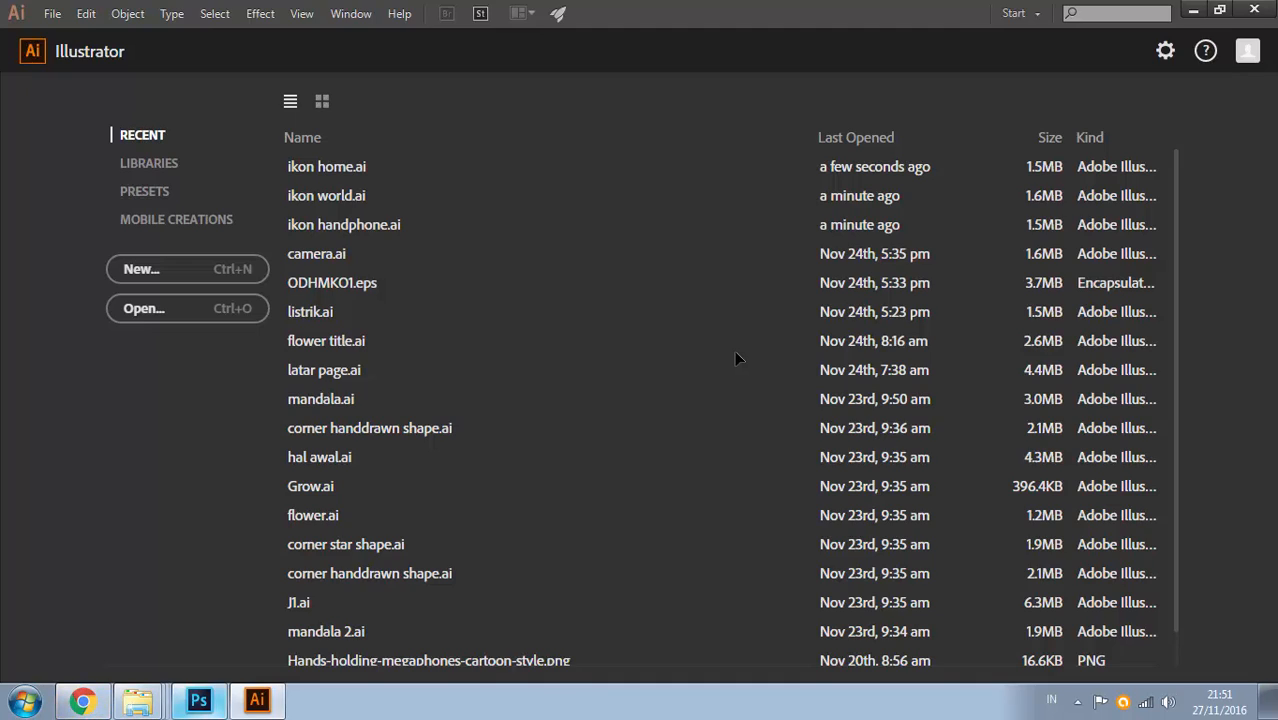
{"action": "key", "text": "alt+Tab"}
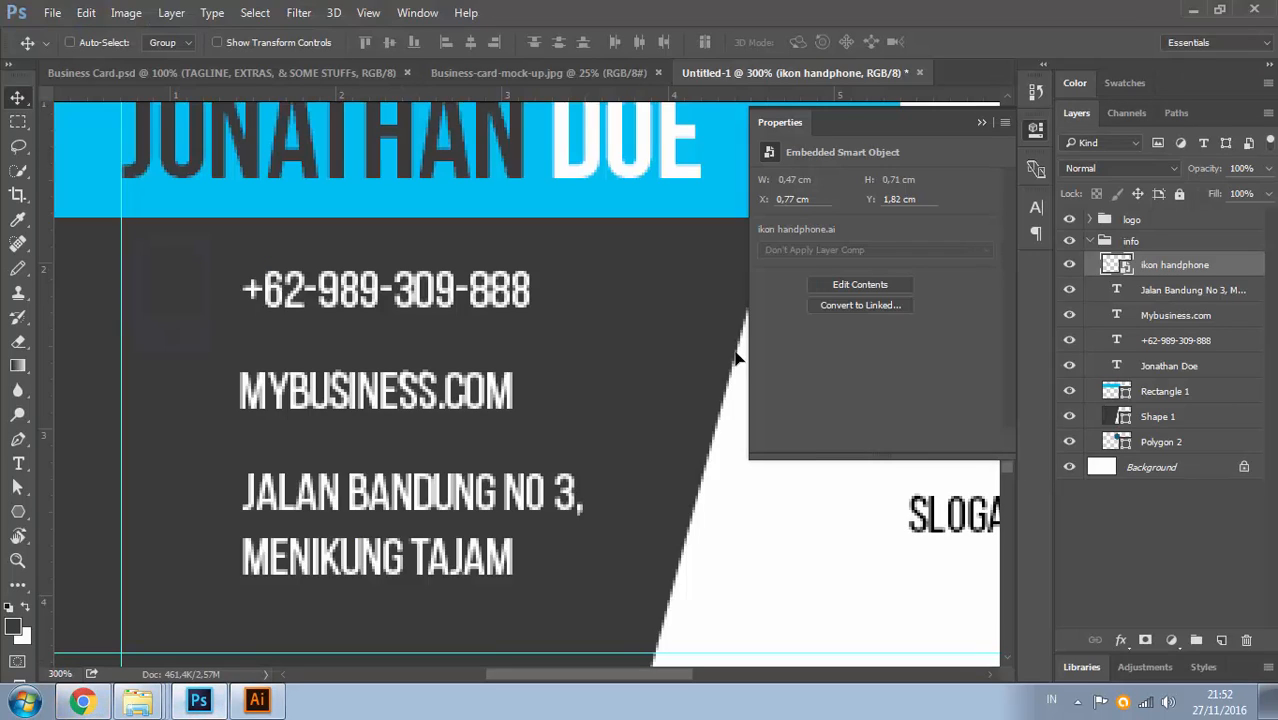
{"action": "left_click", "coordinate": [1171, 640]}
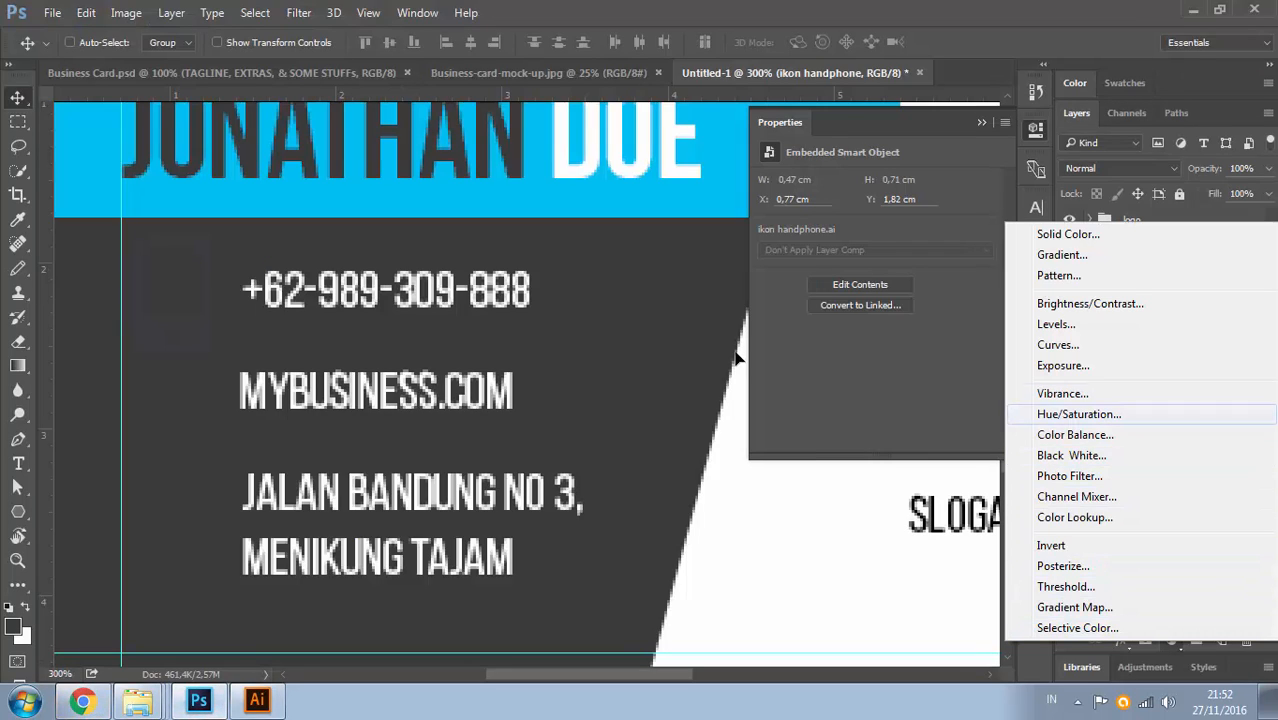
{"action": "key", "text": "Up"}
{"action": "key", "text": "Up"}
{"action": "key", "text": "Up"}
{"action": "key", "text": "Up"}
{"action": "key", "text": "Up"}
{"action": "key", "text": "Up"}
{"action": "key", "text": "Up"}
{"action": "key", "text": "Up"}
{"action": "key", "text": "Down"}
{"action": "key", "text": "Down"}
{"action": "key", "text": "Down"}
{"action": "key", "text": "Down"}
{"action": "key", "text": "Down"}
{"action": "key", "text": "Down"}
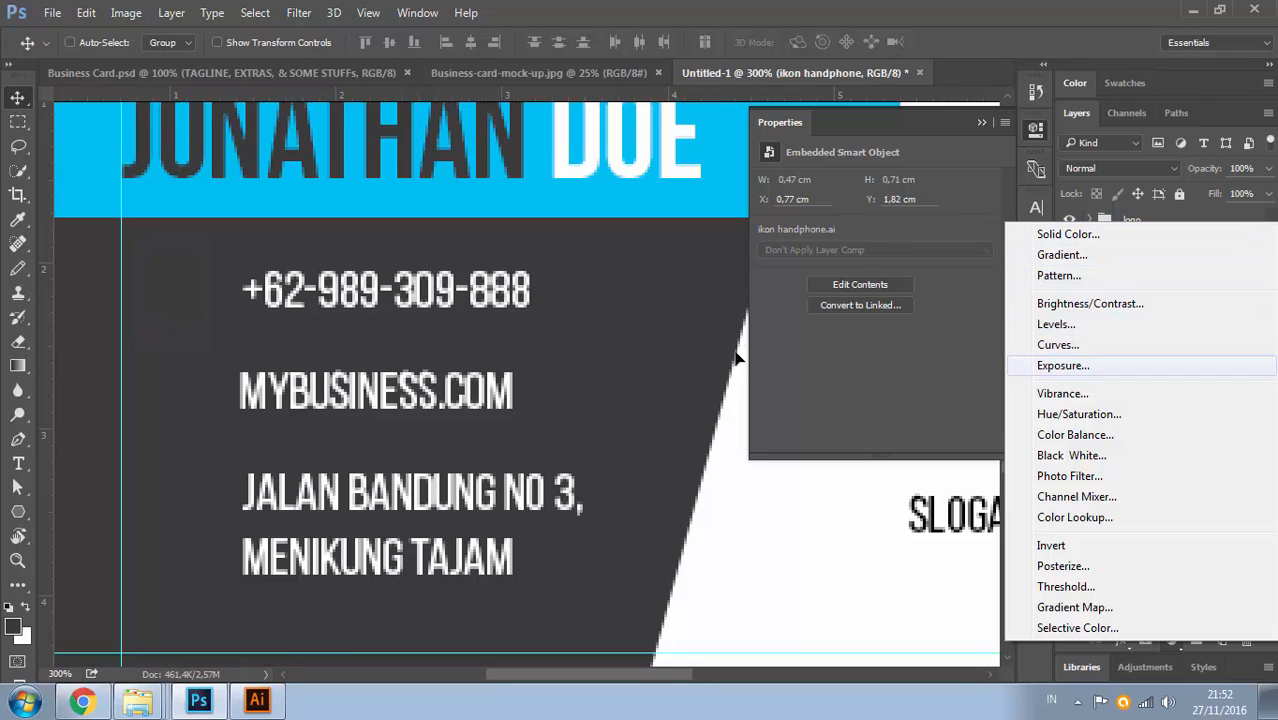
{"action": "key", "text": "Down"}
{"action": "key", "text": "Down"}
{"action": "key", "text": "Down"}
{"action": "key", "text": "Down"}
{"action": "key", "text": "Down"}
{"action": "key", "text": "Down"}
{"action": "key", "text": "Down"}
{"action": "key", "text": "Down"}
{"action": "key", "text": "Down"}
{"action": "key", "text": "Down"}
{"action": "key", "text": "Down"}
{"action": "key", "text": "Down"}
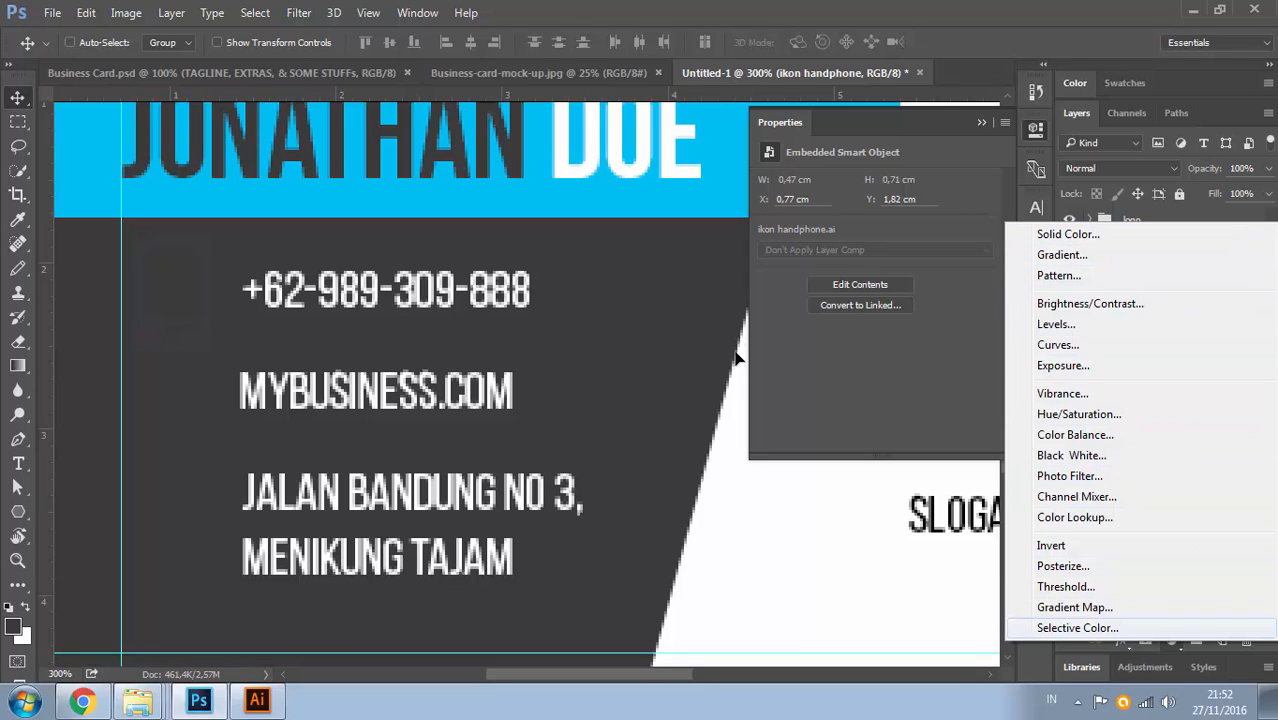
{"action": "key", "text": "Up"}
{"action": "key", "text": "Up"}
{"action": "key", "text": "Up"}
{"action": "key", "text": "Up"}
{"action": "key", "text": "Up"}
{"action": "key", "text": "Up"}
{"action": "key", "text": "Up"}
{"action": "key", "text": "Up"}
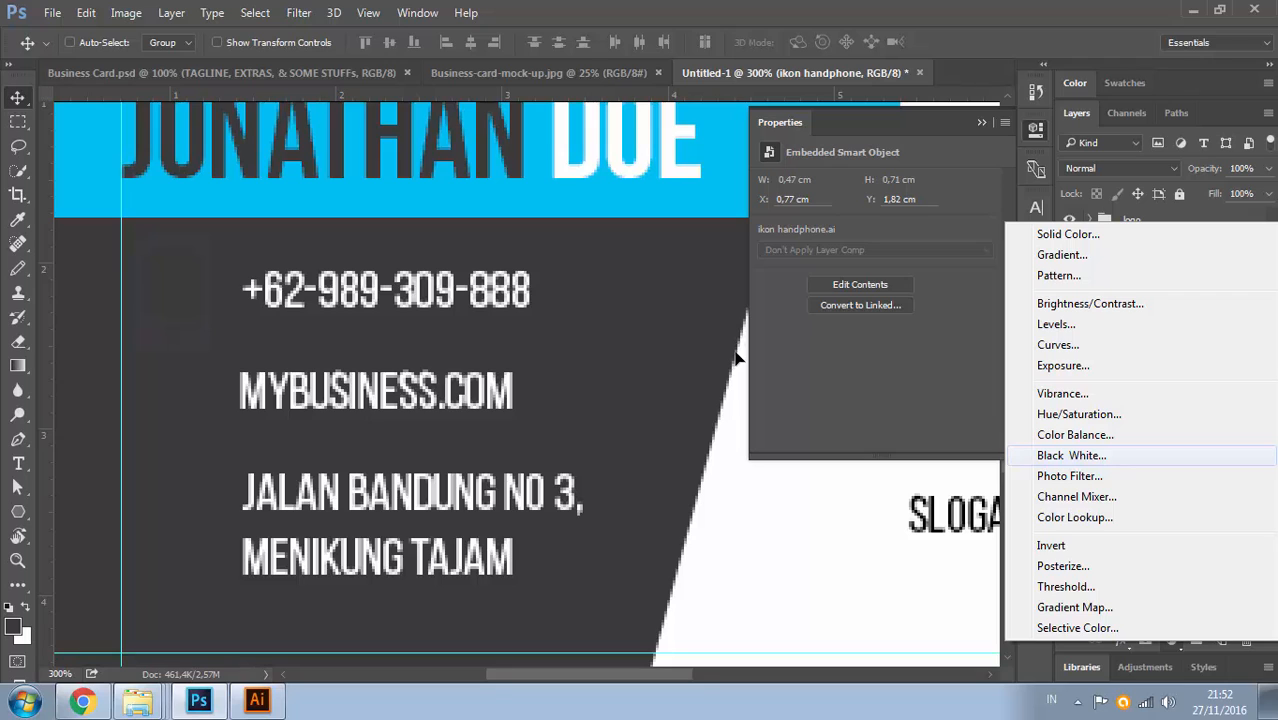
{"action": "key", "text": "Up"}
{"action": "key", "text": "Up"}
{"action": "key", "text": "Up"}
{"action": "key", "text": "Up"}
{"action": "key", "text": "Up"}
{"action": "key", "text": "Up"}
{"action": "key", "text": "Up"}
{"action": "key", "text": "Up"}
{"action": "key", "text": "Up"}
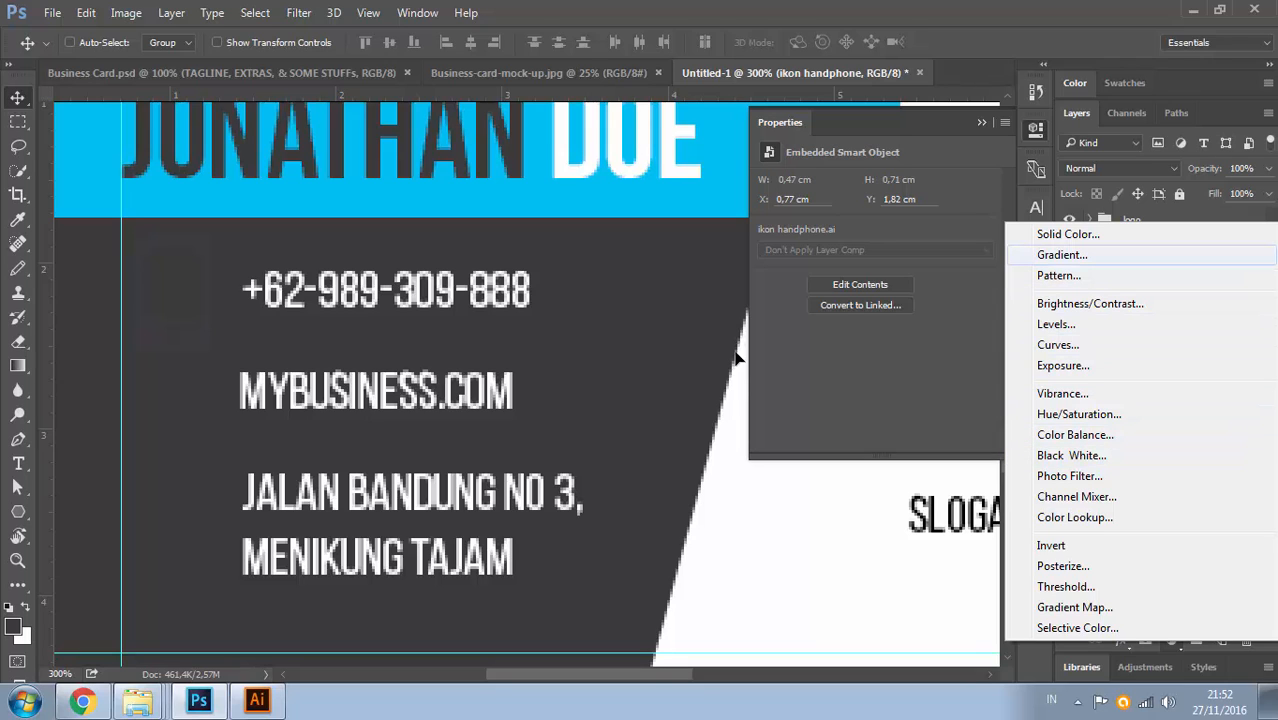
{"action": "key", "text": "Up"}
{"action": "key", "text": "Return"}
{"action": "key", "text": "Escape"}
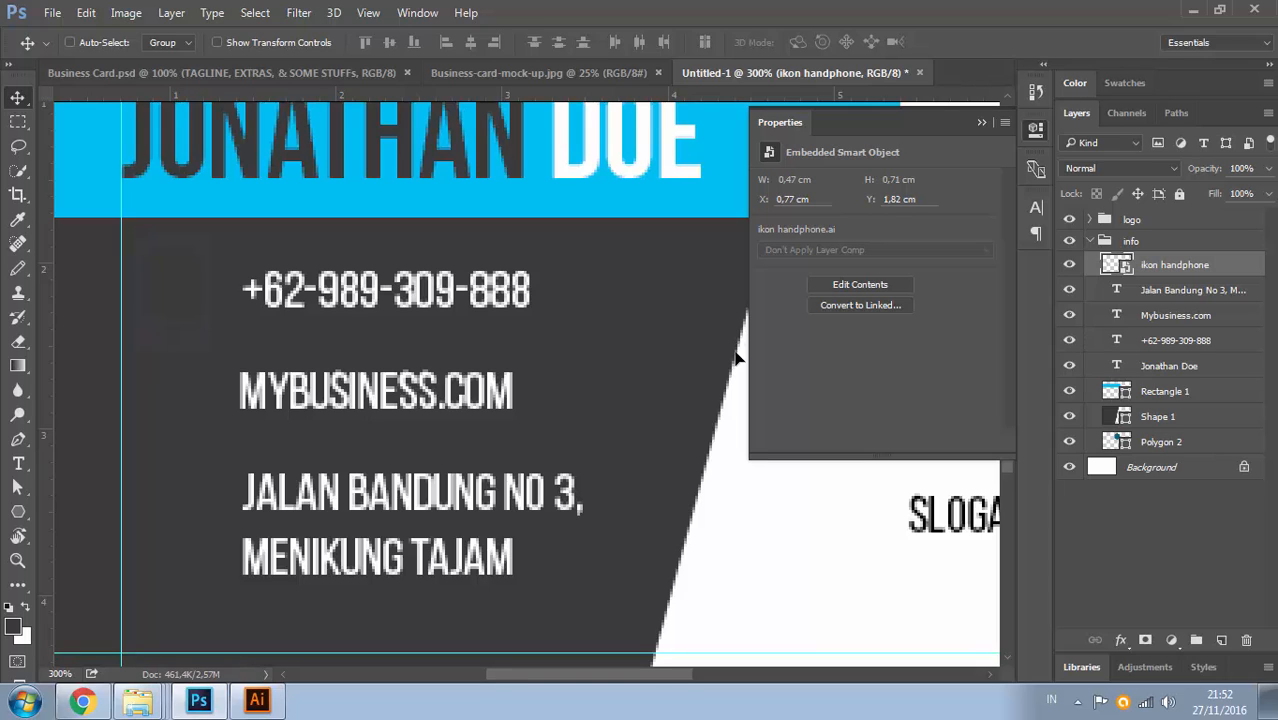
Apply a white (ffffff) Color Overlay at 100% opacity to the phone icon layer
{"action": "key", "text": "alt+l"}
{"action": "key", "text": "y"}
{"action": "key", "text": "n"}
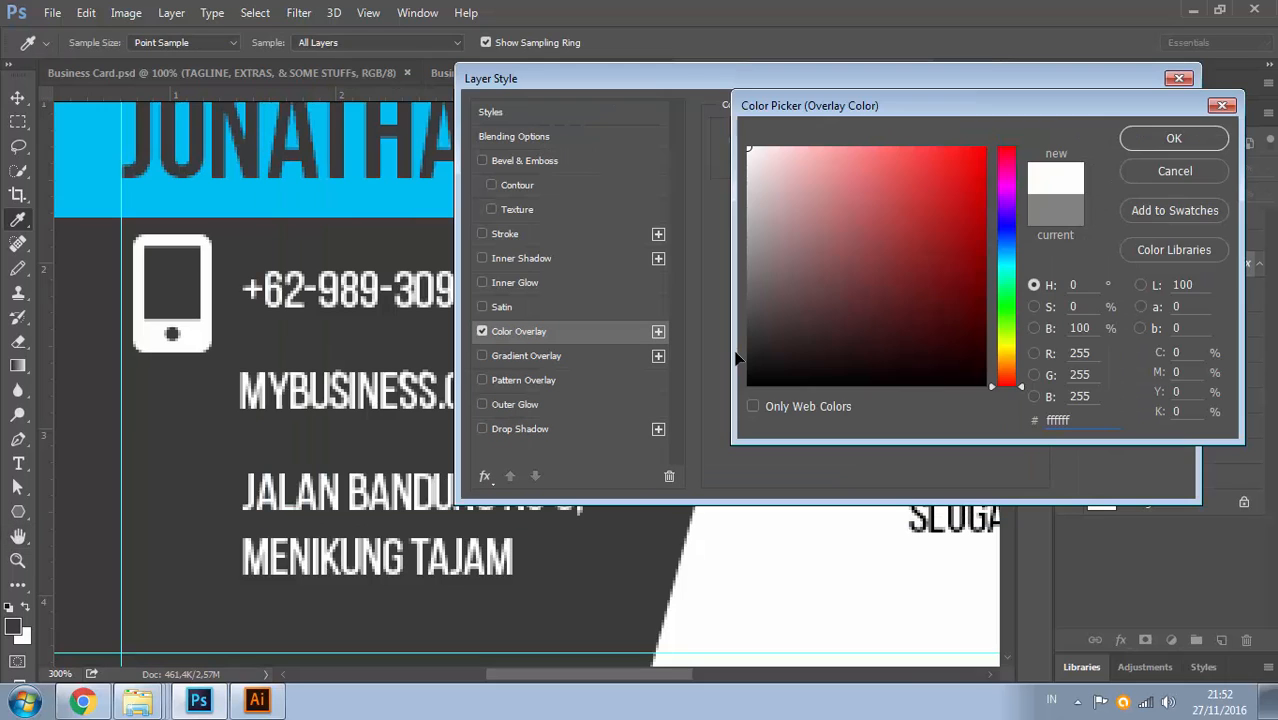
{"action": "key", "text": "Return"}
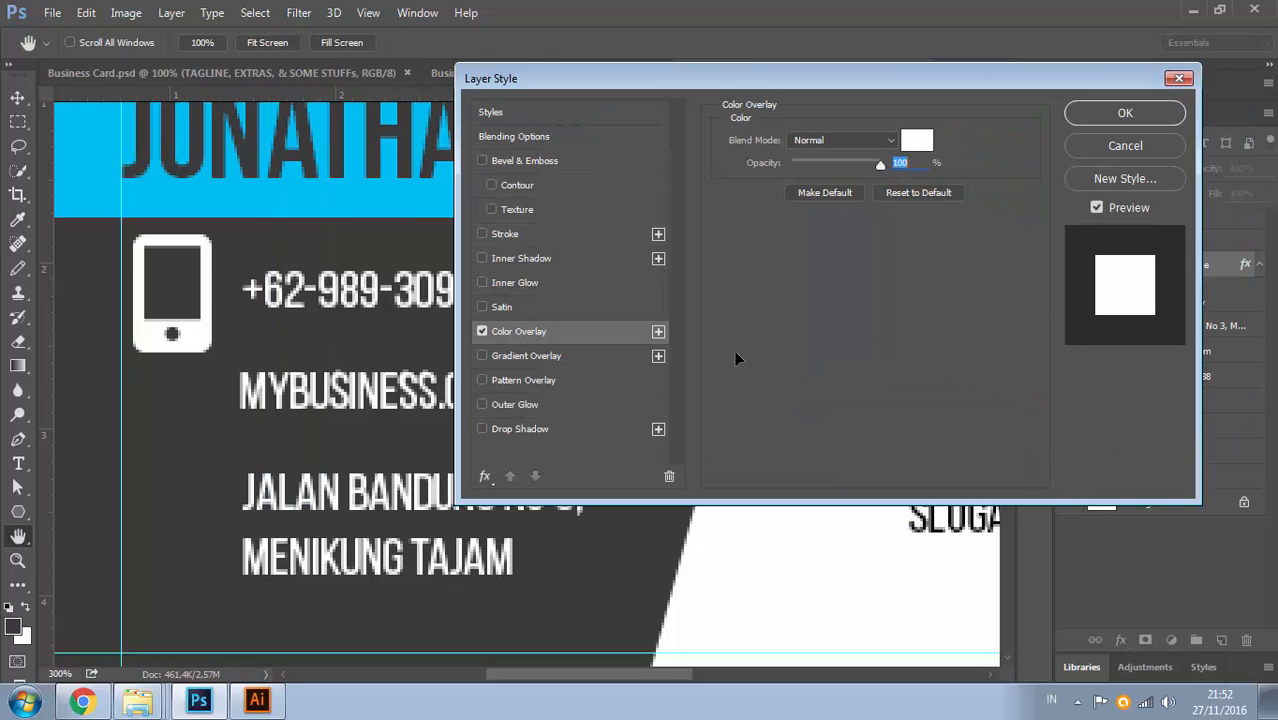
{"action": "key", "text": "Return"}
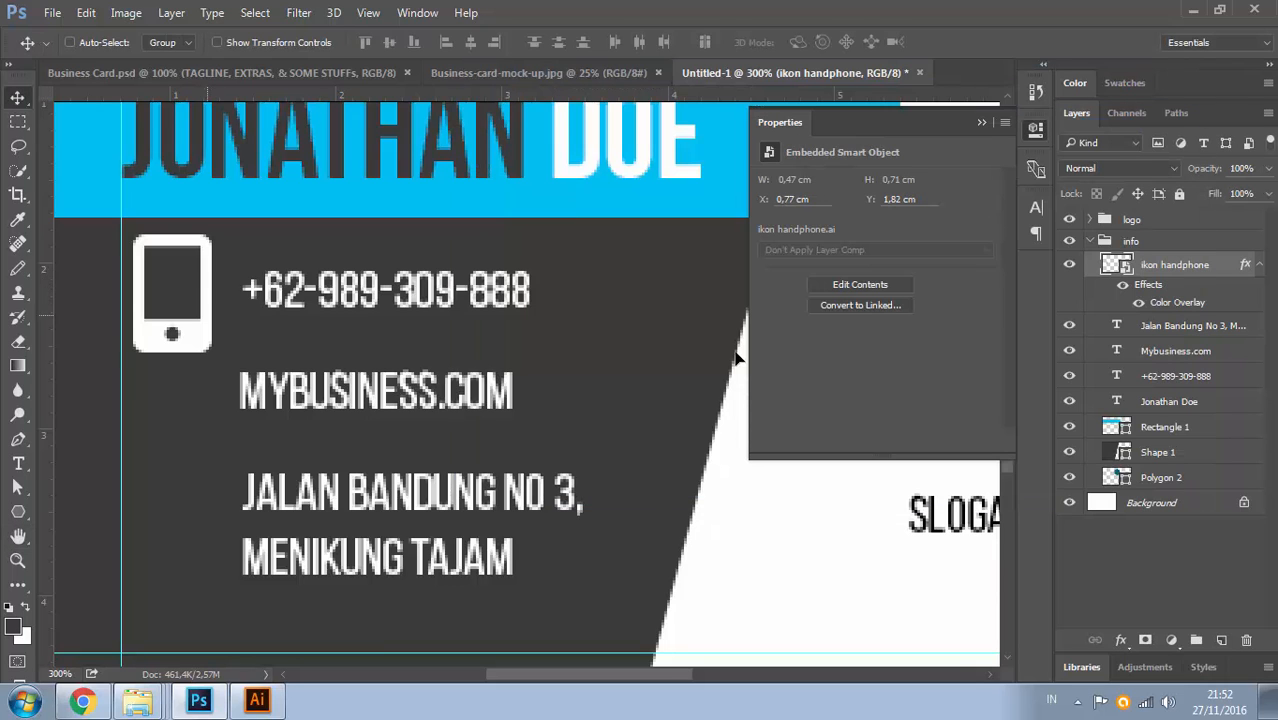
Move the phone icon against the card's left margin guide and scale it about its center to 35.00% width and 35.56% height
{"action": "mouse_move", "coordinate": [210, 315]}
{"action": "left_mouse_down"}
{"action": "mouse_move", "coordinate": [188, 320]}
{"action": "mouse_move", "coordinate": [199, 320]}
{"action": "left_mouse_up"}
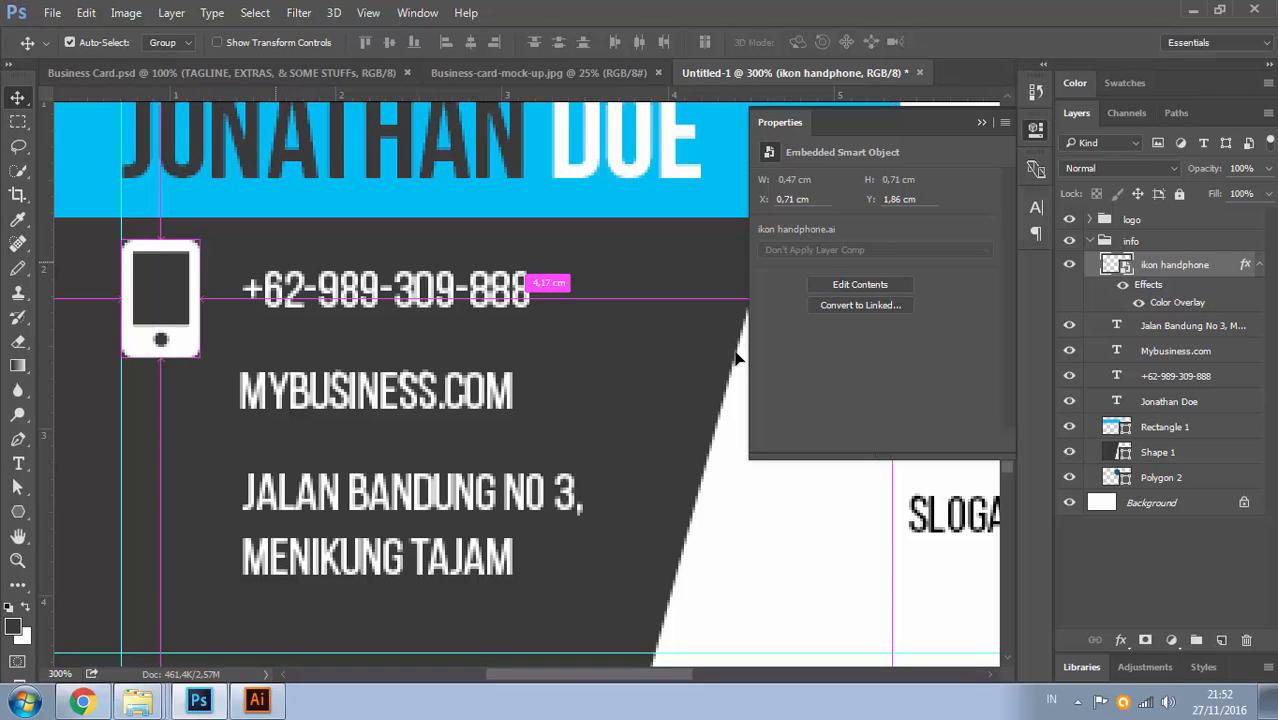
{"action": "key", "text": "ctrl+t"}
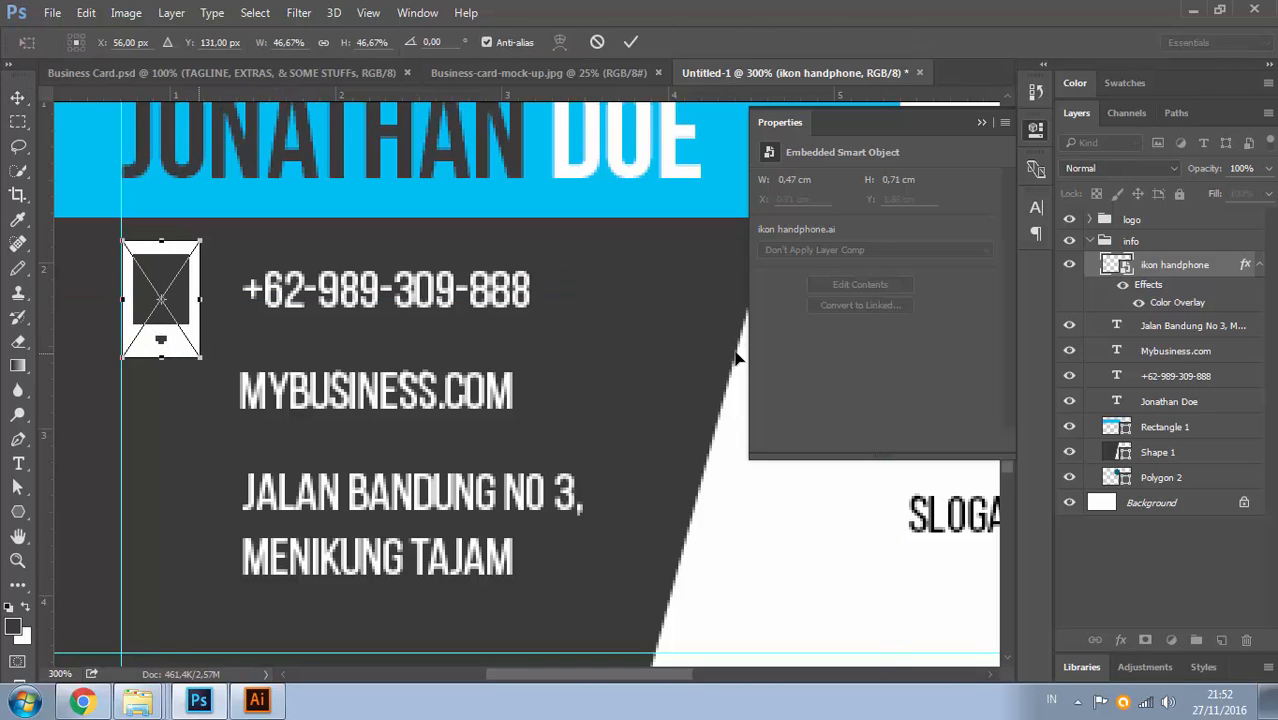
{"action": "left_click_drag", "start_coordinate": [200, 356], "coordinate": [190, 344]}
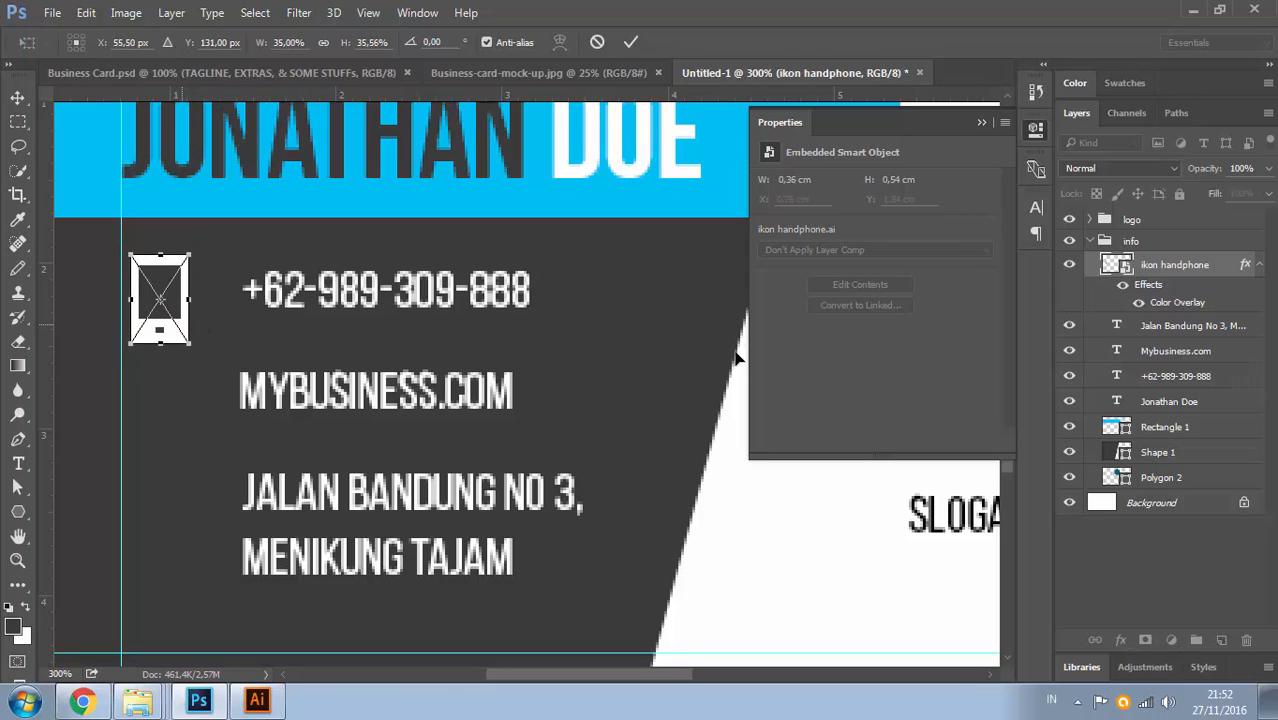
{"action": "key", "text": "Return"}
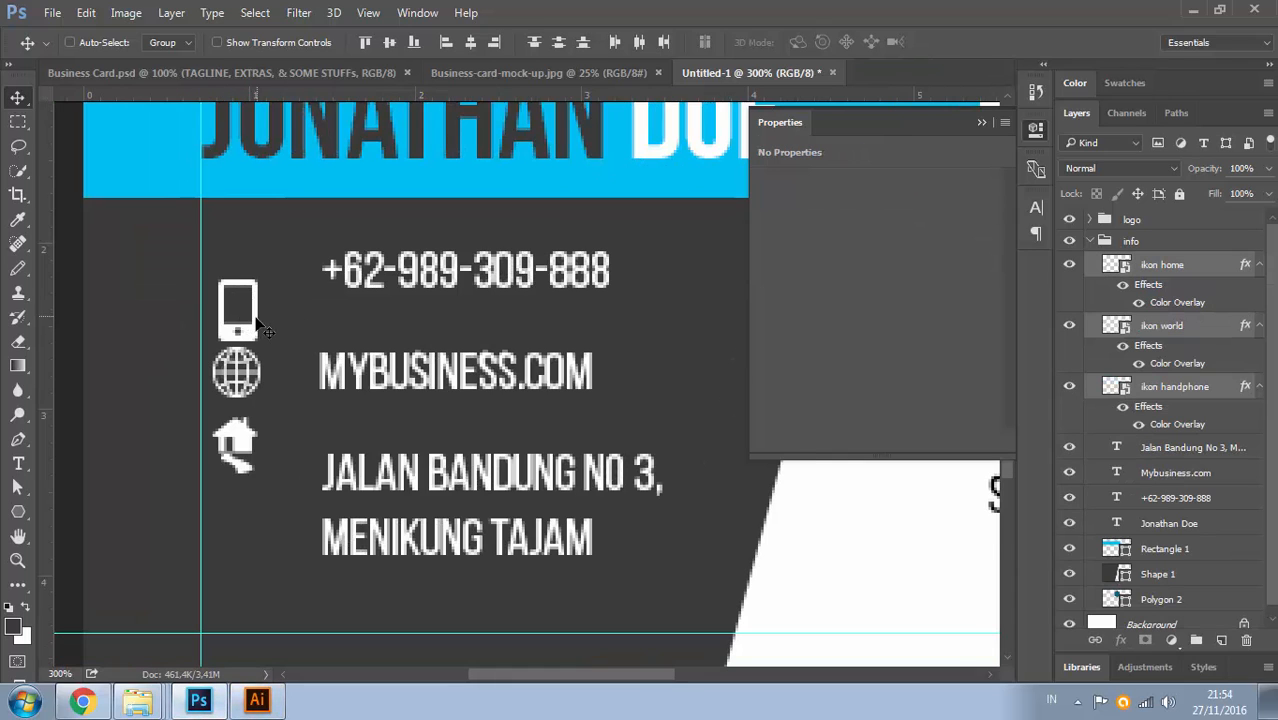
Raise the three icons to line the phone up with the phone number, and lower the globe icon beside the website line, at Y 2.6 cm
{"action": "mouse_move", "coordinate": [255, 320]}
{"action": "left_mouse_down"}
{"action": "mouse_move", "coordinate": [255, 284]}
{"action": "mouse_move", "coordinate": [258, 314]}
{"action": "left_mouse_up"}
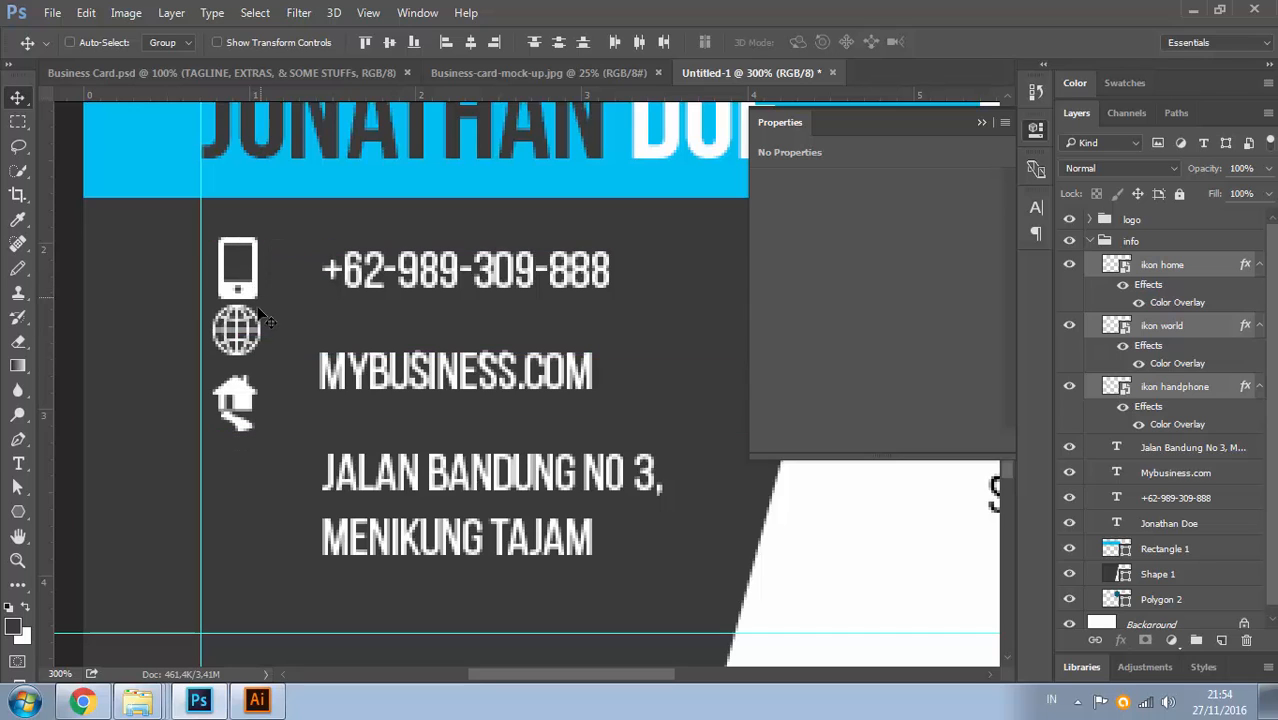
{"action": "right_click", "coordinate": [250, 323]}
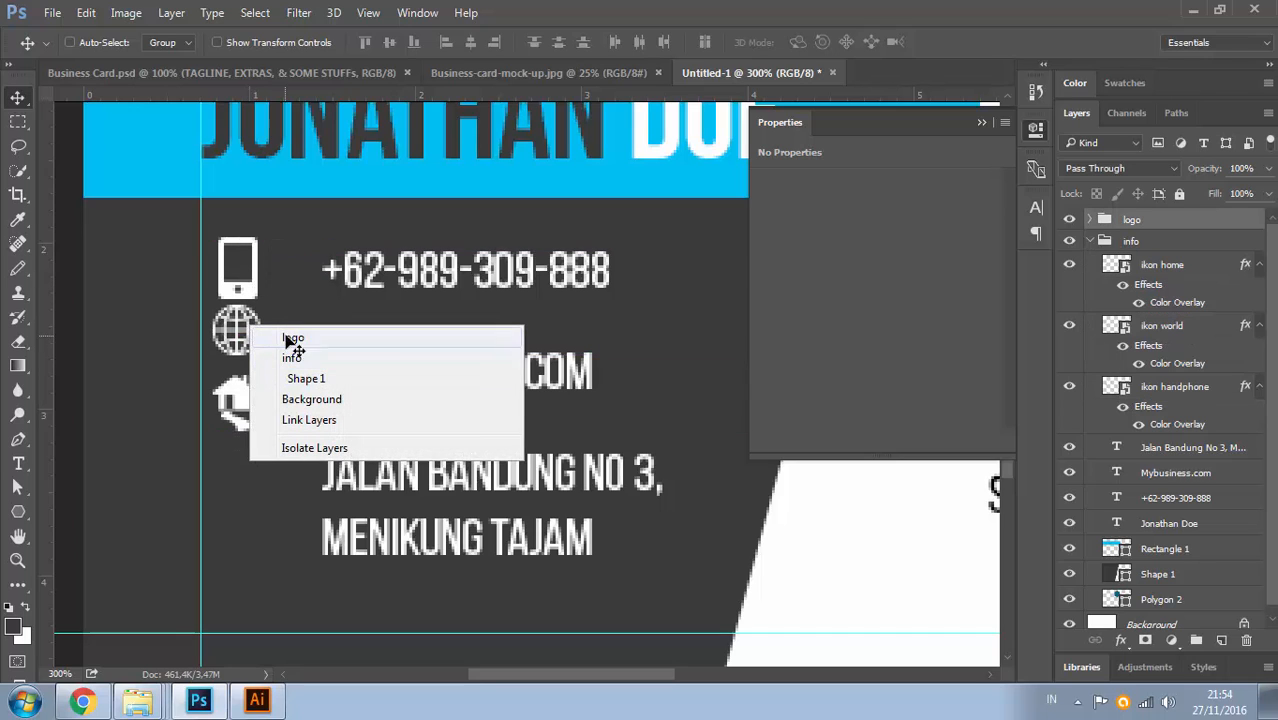
{"action": "left_click", "coordinate": [286, 341]}
{"action": "right_click", "coordinate": [248, 331]}
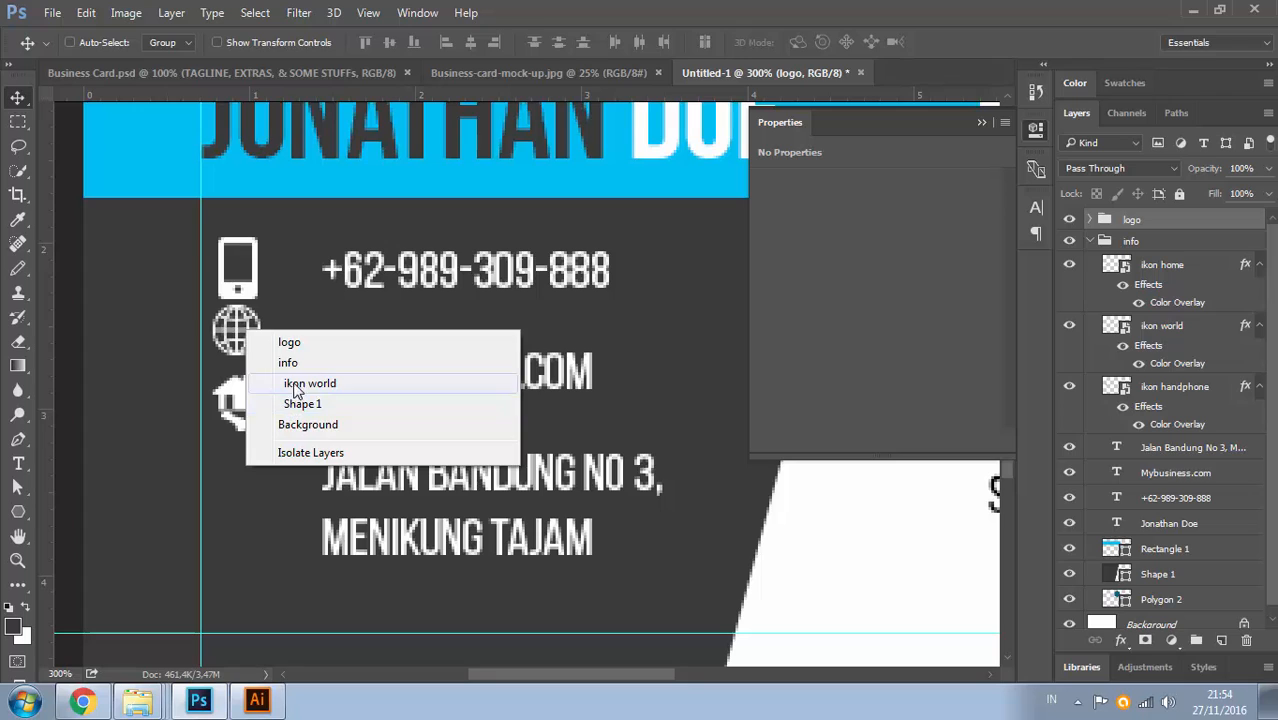
{"action": "left_click", "coordinate": [296, 387]}
{"action": "left_click_drag", "start_coordinate": [260, 367], "coordinate": [262, 402]}
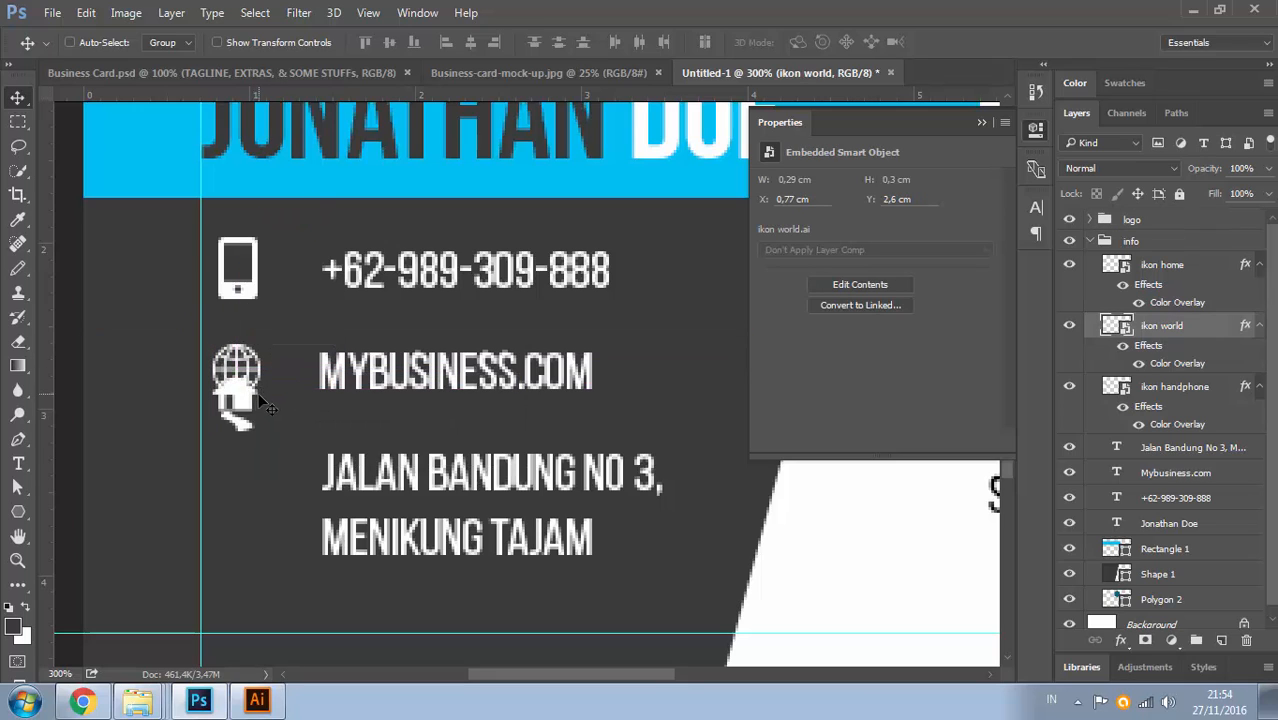
Select the home icon layer and lower the icon beside the first address line, at X 0.77 cm, Y 3.23 cm
{"action": "right_click", "coordinate": [258, 397]}
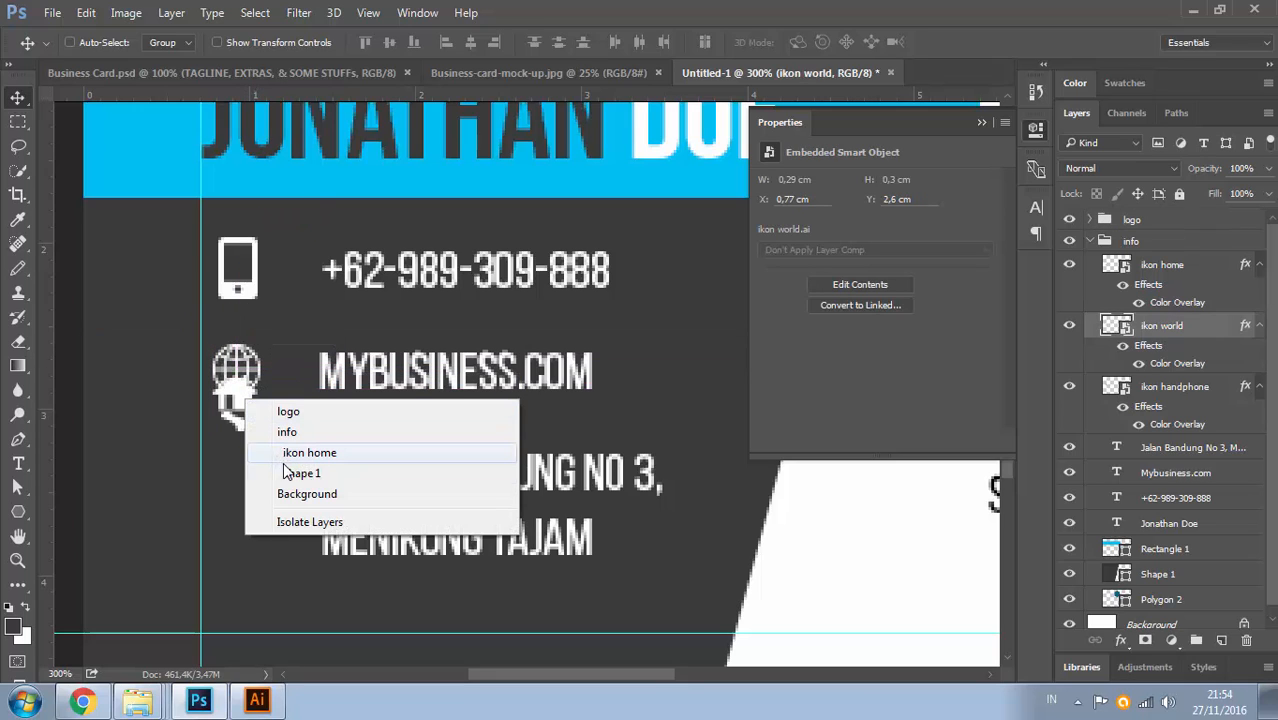
{"action": "left_click", "coordinate": [292, 476]}
{"action": "mouse_move", "coordinate": [261, 454]}
{"action": "left_mouse_down"}
{"action": "mouse_move", "coordinate": [261, 496]}
{"action": "mouse_move", "coordinate": [245, 414]}
{"action": "mouse_move", "coordinate": [267, 477]}
{"action": "left_mouse_up"}
{"action": "right_click", "coordinate": [243, 409]}
{"action": "left_click", "coordinate": [296, 463]}
Review the whole card at 100% and compare it with the unobstructed Business-card-mock-up.jpg reference
{"action": "key", "text": "ctrl+1"}
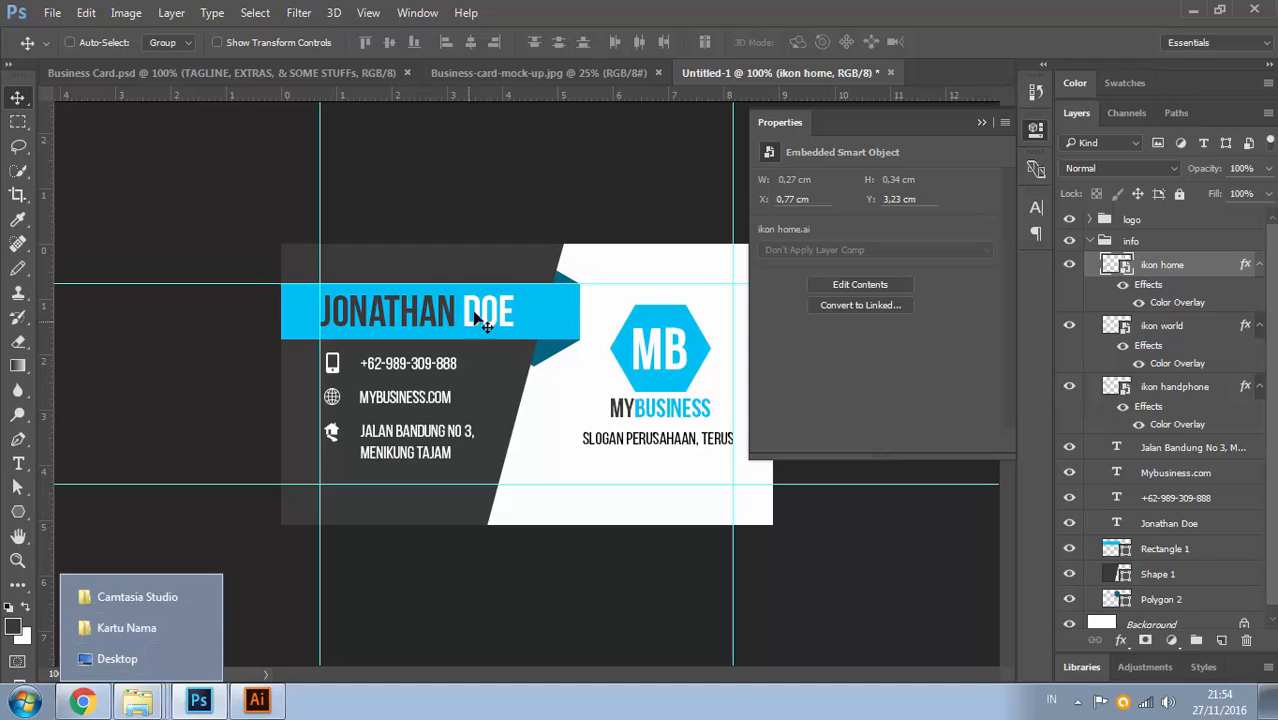
{"action": "left_click", "coordinate": [550, 72]}
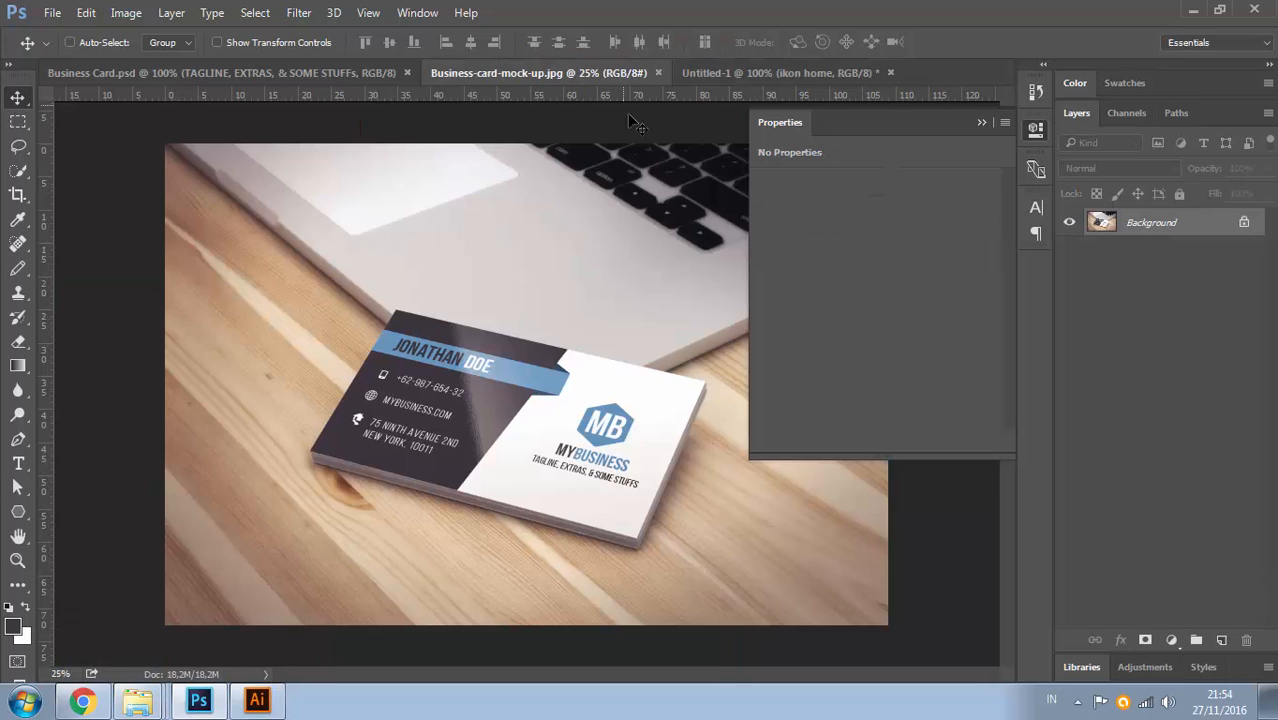
{"action": "left_click", "coordinate": [797, 122]}
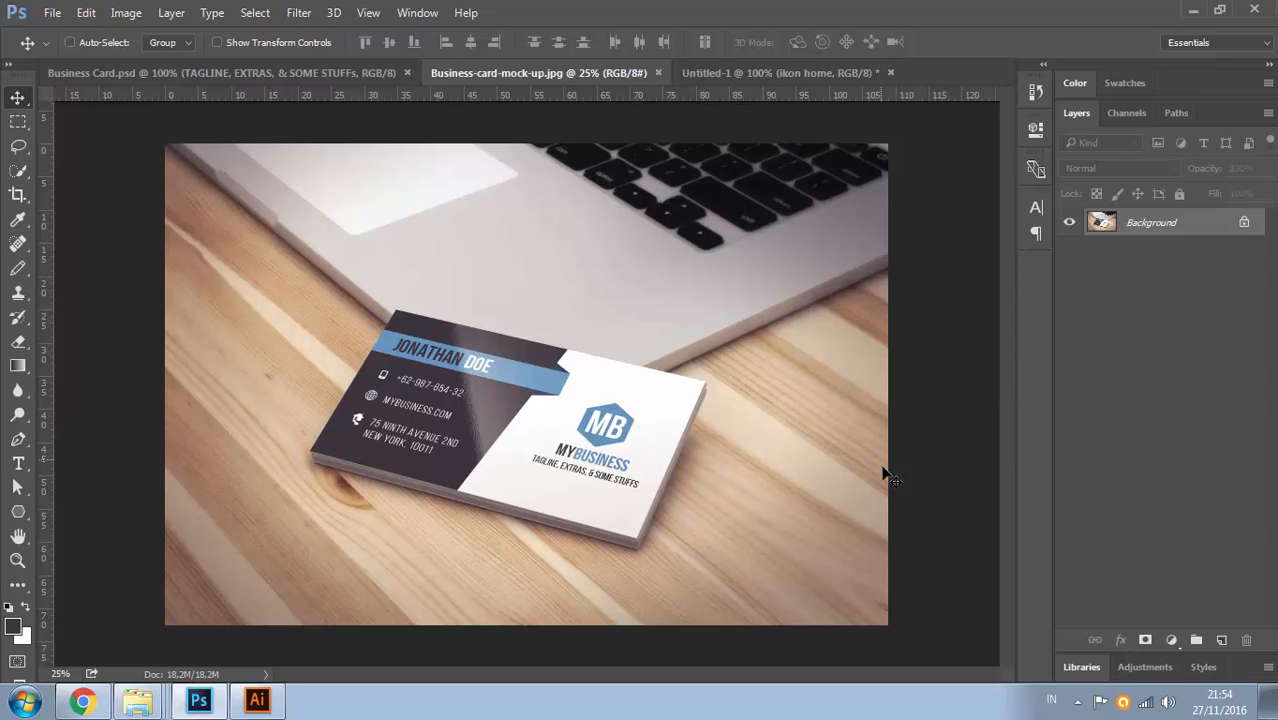